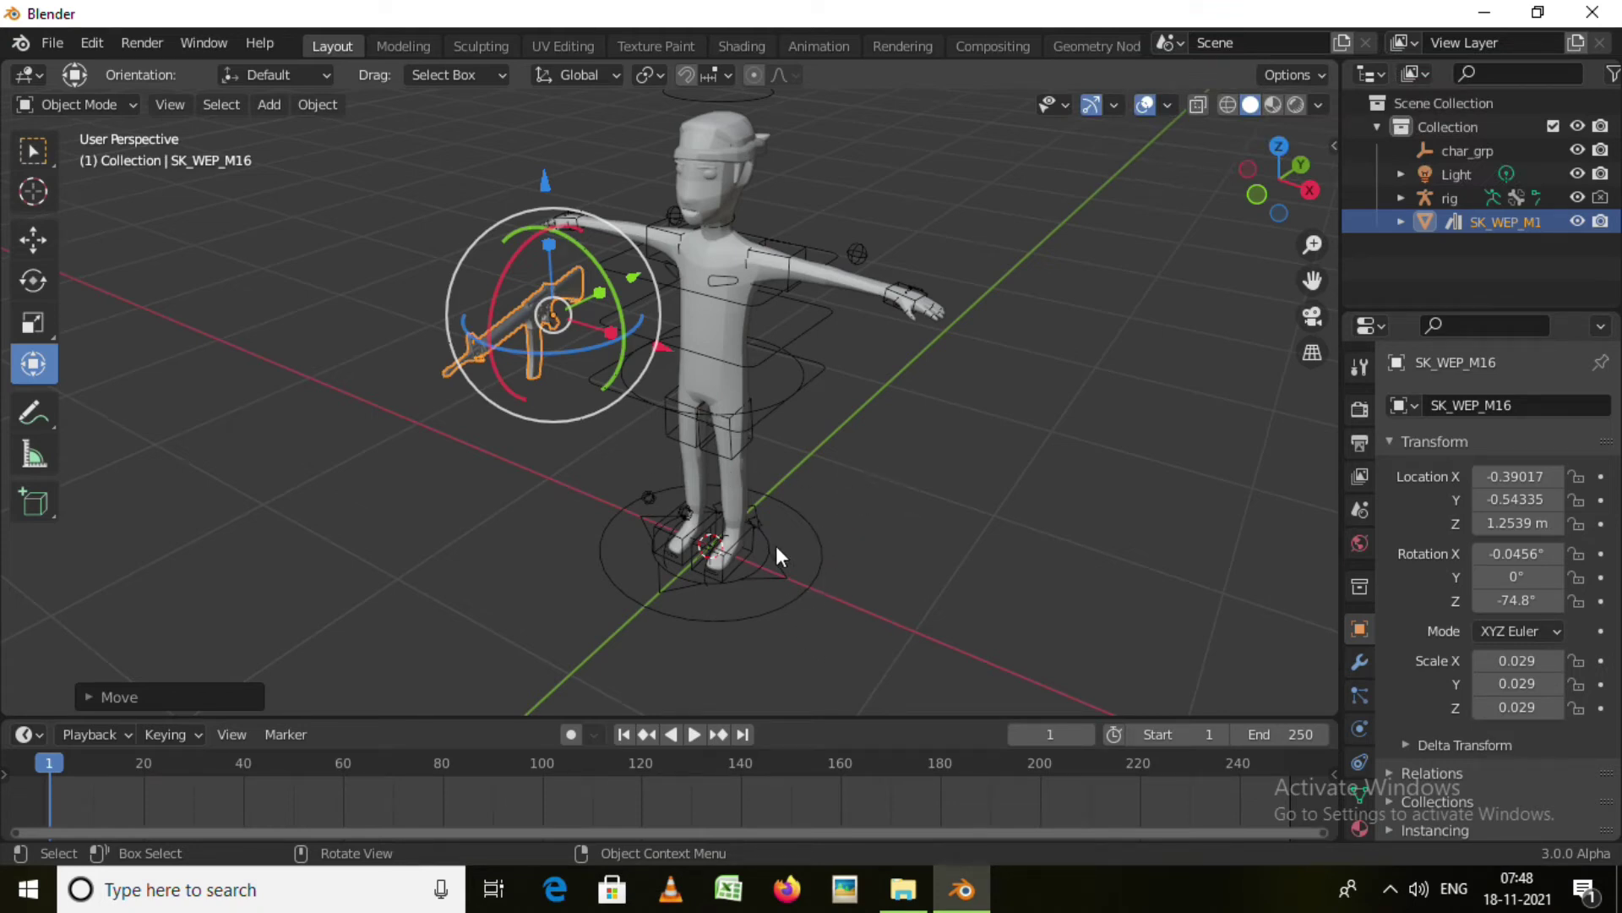
# Orbit, pan and zoom around the character, leaving camera view for a free perspective
pyautogui.scroll(-1, 793, 441)
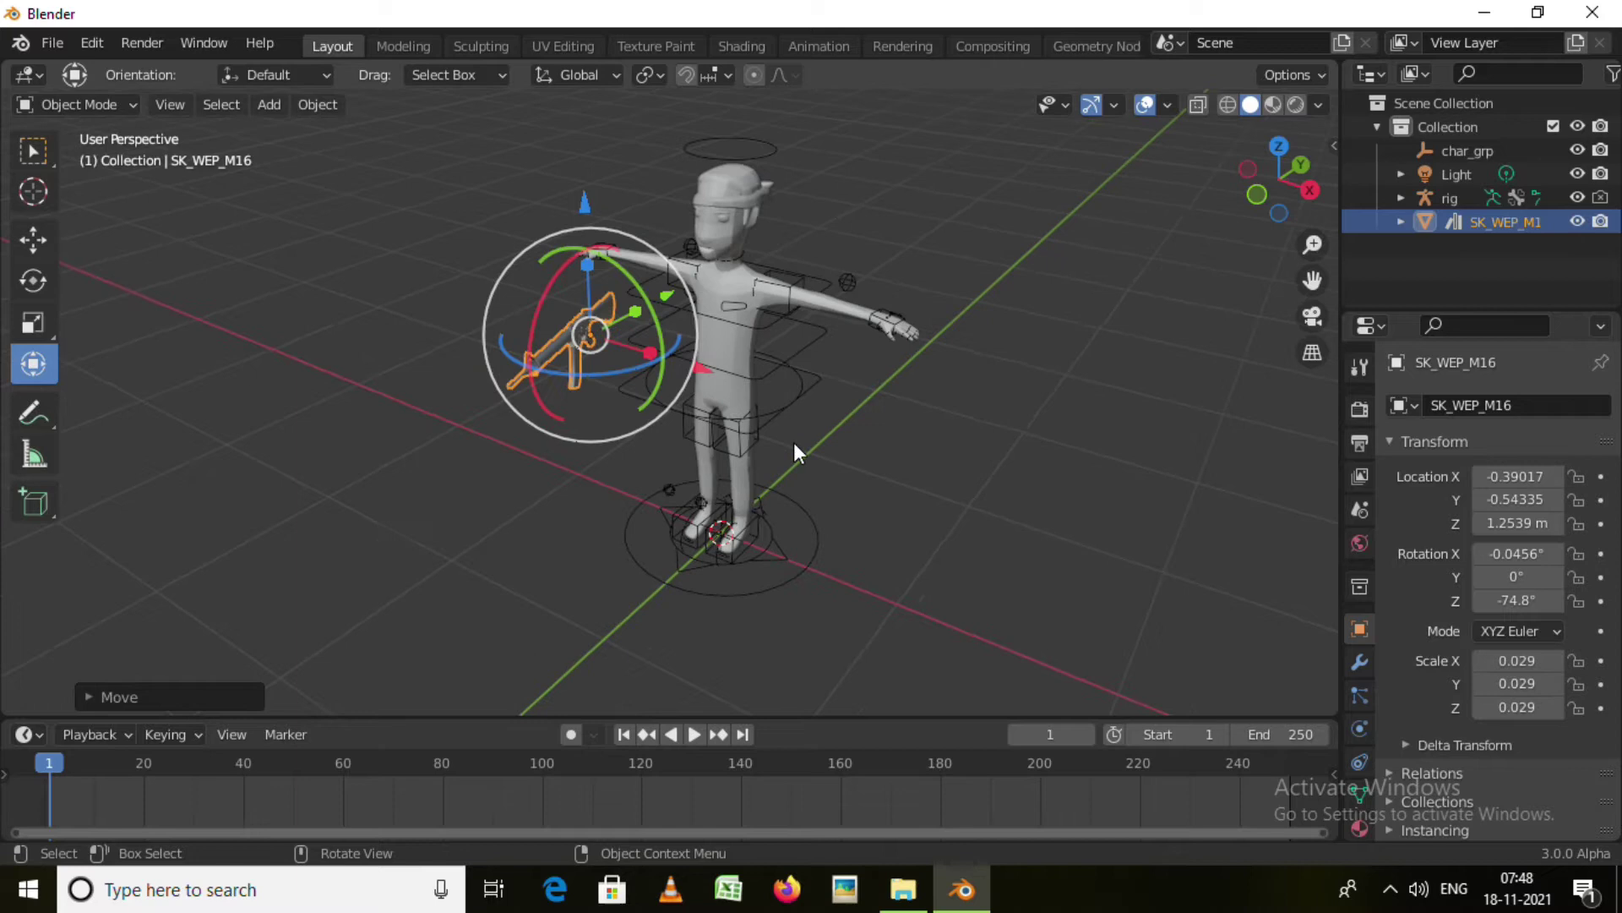
pyautogui.moveTo(834, 401)
pyautogui.keyDown('shift'); pyautogui.mouseDown(button='middle')
pyautogui.moveTo(798, 505)
pyautogui.moveTo(834, 471)
pyautogui.moveTo(887, 492)
pyautogui.mouseUp(button='middle'); pyautogui.keyUp('shift')
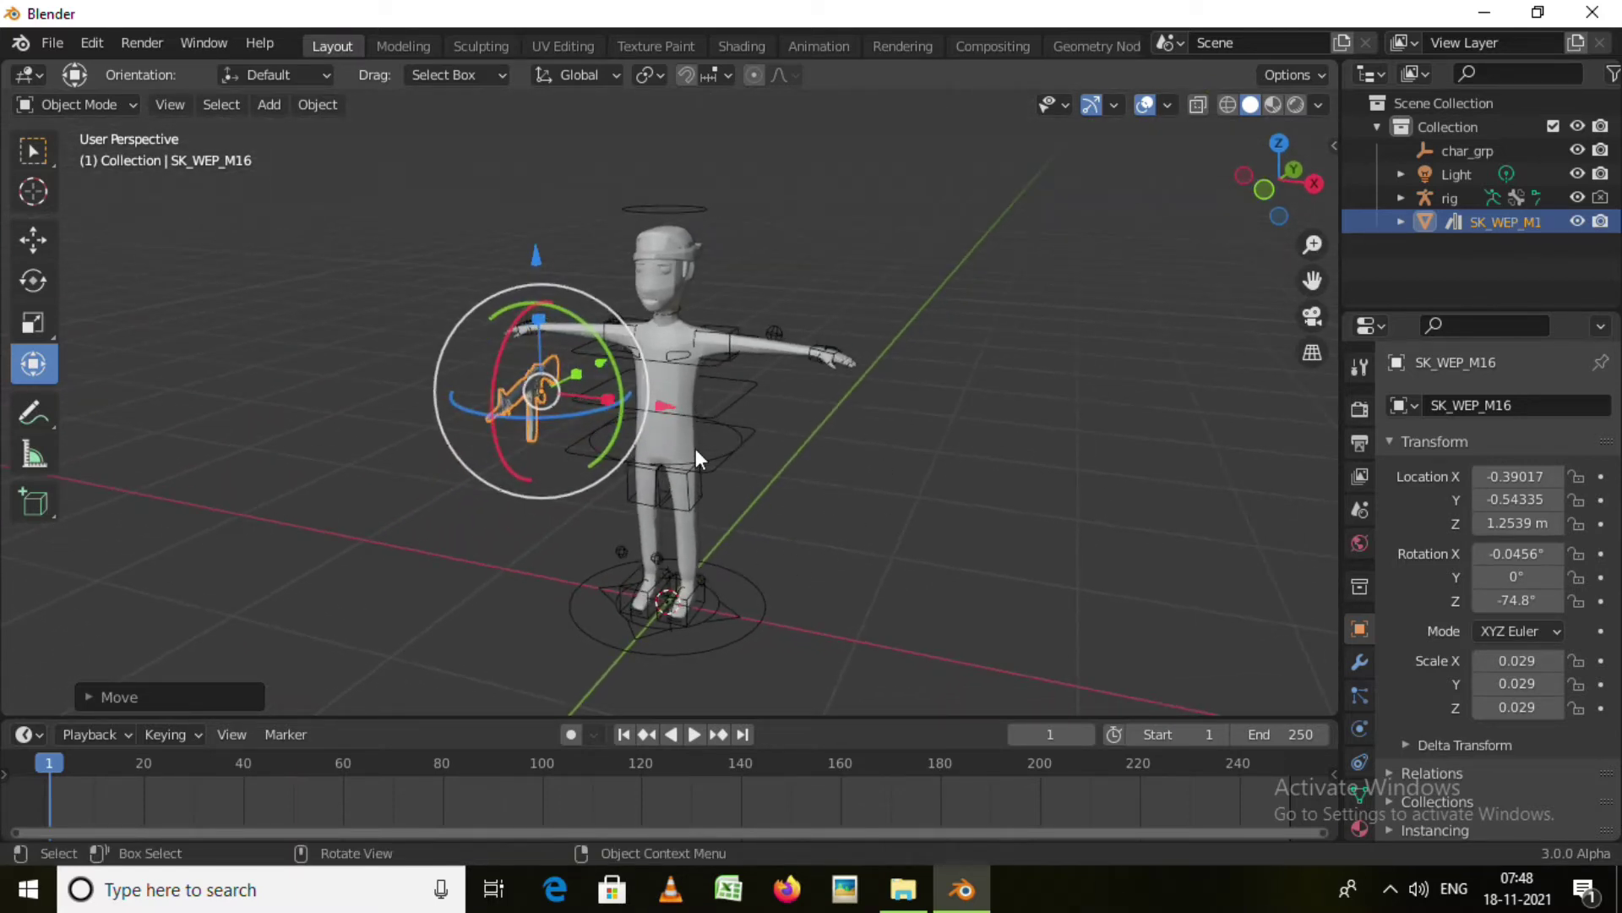
pyautogui.moveTo(712, 609)
pyautogui.mouseDown(button='middle')
pyautogui.moveTo(637, 600)
pyautogui.moveTo(603, 576)
pyautogui.moveTo(676, 565)
pyautogui.moveTo(647, 595)
pyautogui.mouseUp(button='middle')
pyautogui.moveTo(724, 560)
pyautogui.mouseDown(button='middle')
pyautogui.moveTo(735, 605)
pyautogui.moveTo(887, 565)
pyautogui.moveTo(693, 575)
pyautogui.moveTo(769, 556)
pyautogui.moveTo(830, 594)
pyautogui.moveTo(671, 609)
pyautogui.moveTo(568, 576)
pyautogui.moveTo(668, 551)
pyautogui.mouseUp(button='middle')
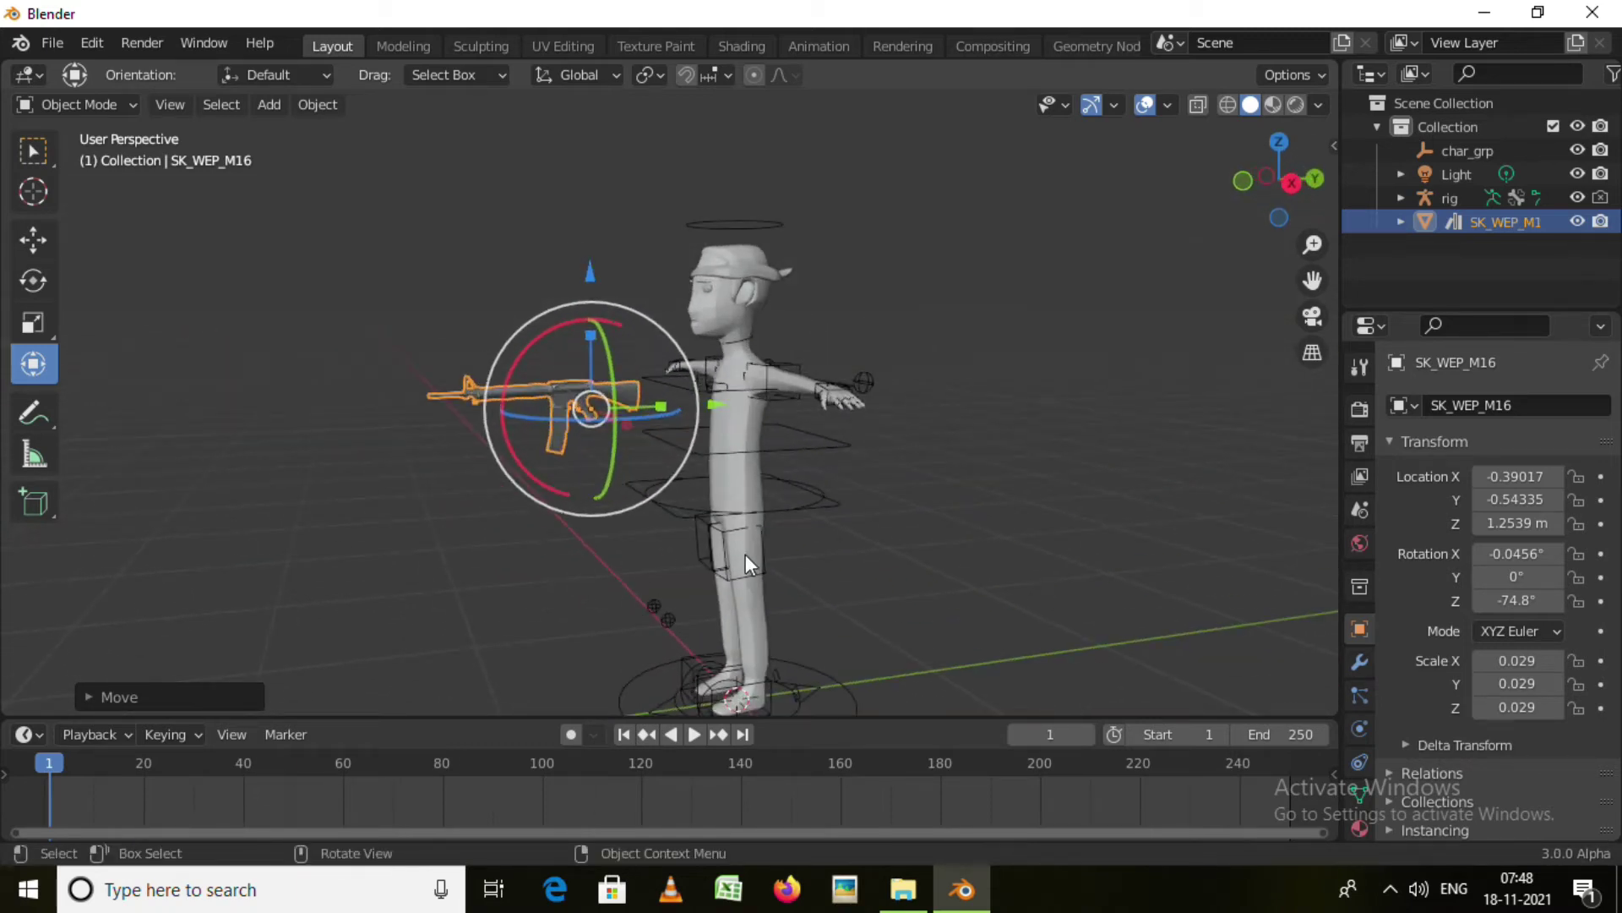
pyautogui.moveTo(764, 595)
pyautogui.keyDown('shift'); pyautogui.mouseDown(button='middle')
pyautogui.moveTo(778, 534)
pyautogui.moveTo(905, 535)
pyautogui.moveTo(605, 327)
pyautogui.mouseUp(button='middle'); pyautogui.keyUp('shift')
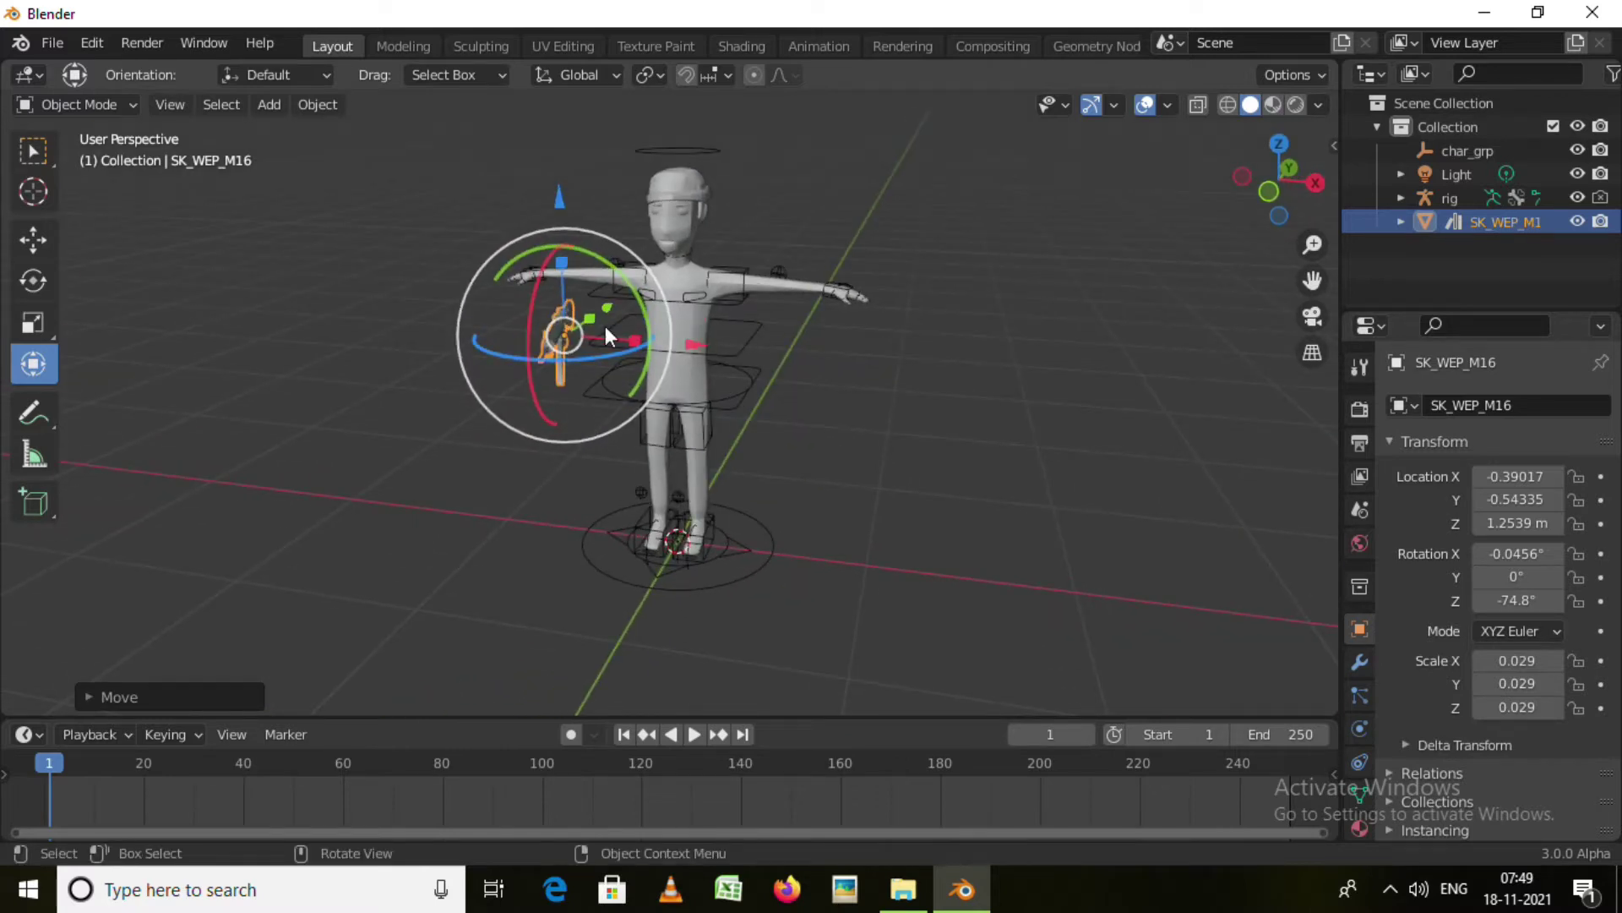
pyautogui.moveTo(715, 529)
pyautogui.mouseDown(button='middle')
pyautogui.moveTo(781, 644)
pyautogui.moveTo(590, 560)
pyautogui.mouseUp(button='middle')
pyautogui.scroll(-3, 723, 550)
pyautogui.moveTo(739, 541)
pyautogui.mouseDown(button='middle')
pyautogui.moveTo(793, 571)
pyautogui.moveTo(718, 491)
pyautogui.moveTo(752, 591)
pyautogui.moveTo(701, 596)
pyautogui.moveTo(860, 519)
pyautogui.moveTo(737, 515)
pyautogui.mouseUp(button='middle')
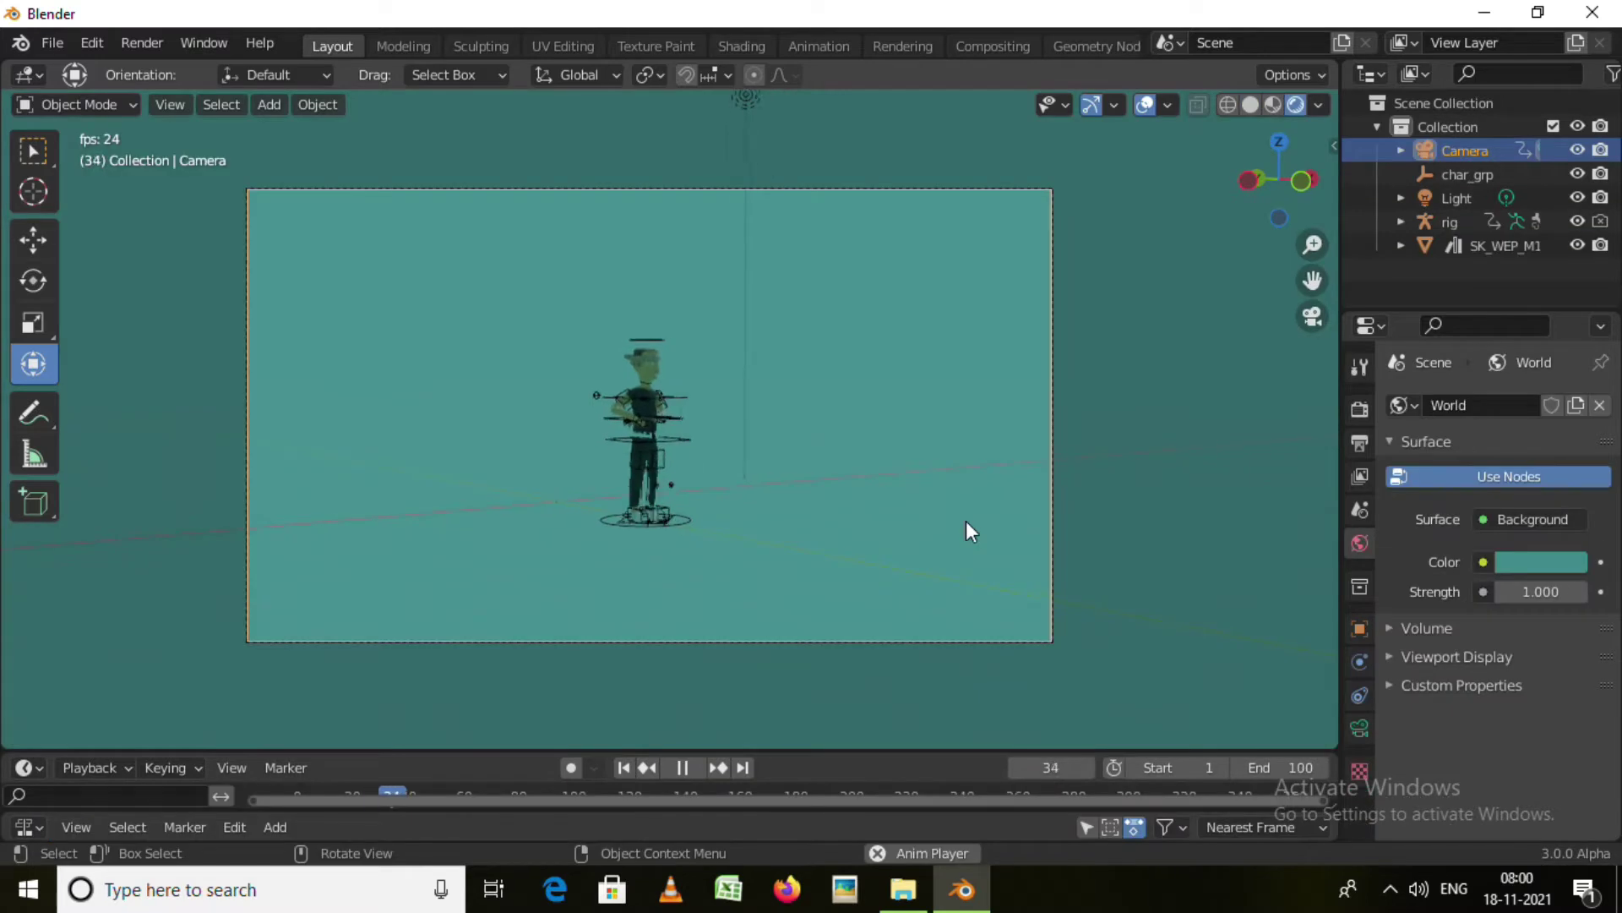
pyautogui.moveTo(946, 469)
pyautogui.mouseDown(button='middle')
pyautogui.moveTo(800, 429)
pyautogui.moveTo(1083, 489)
pyautogui.moveTo(1023, 469)
pyautogui.moveTo(877, 470)
pyautogui.mouseUp(button='middle')
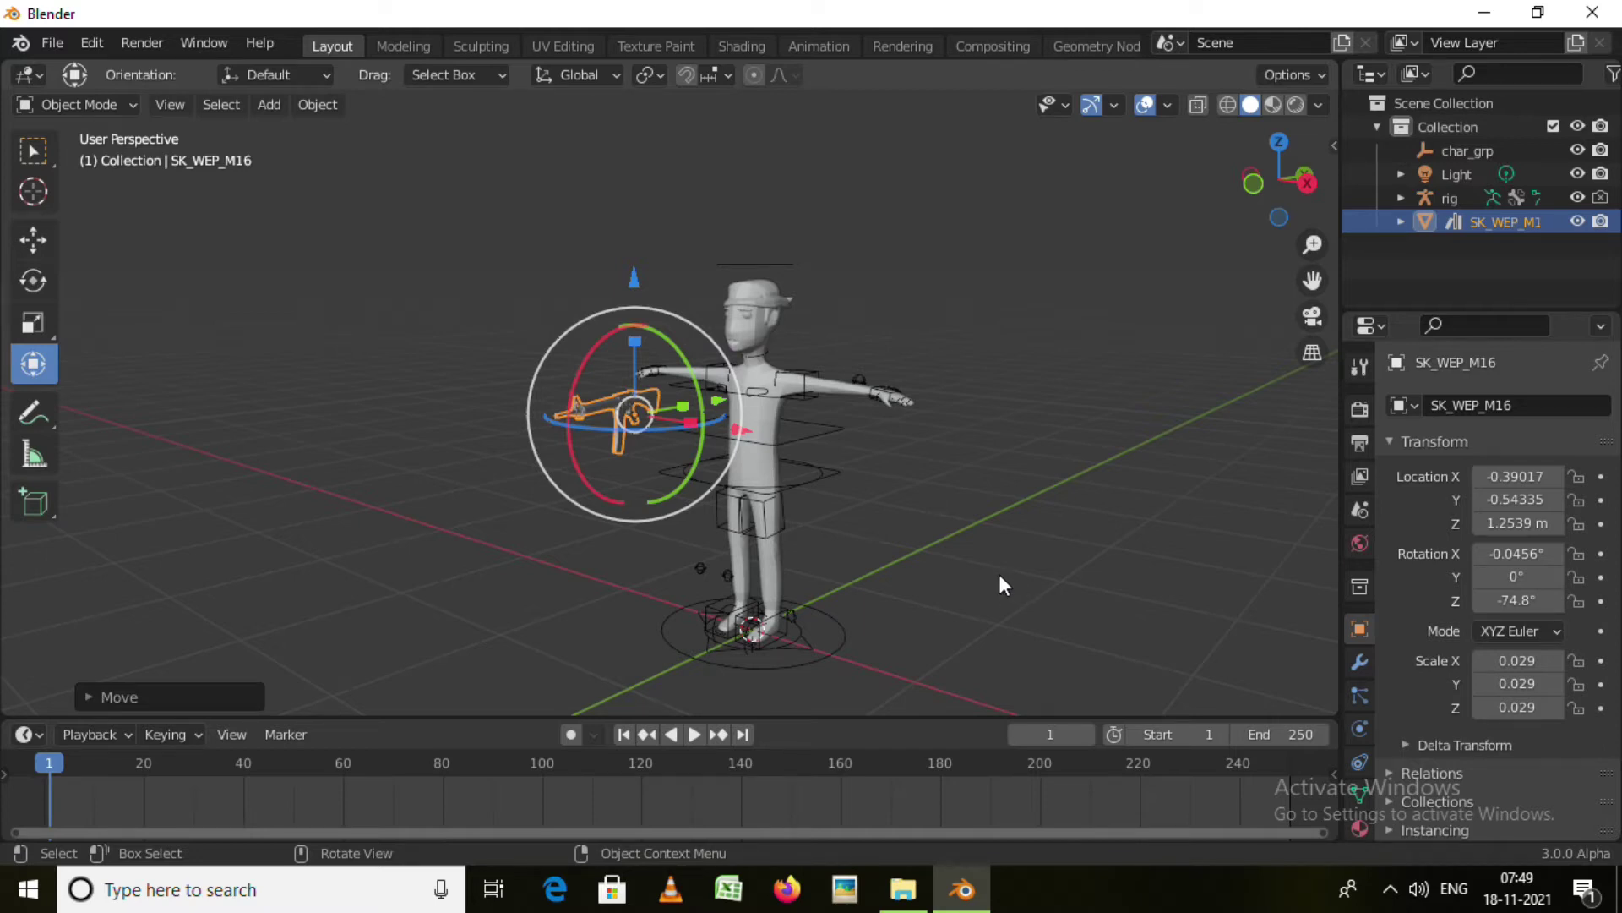
# Show the Object Constraint properties and select the SK_WEP_M16 rifle beside the hand
pyautogui.click(1360, 760)
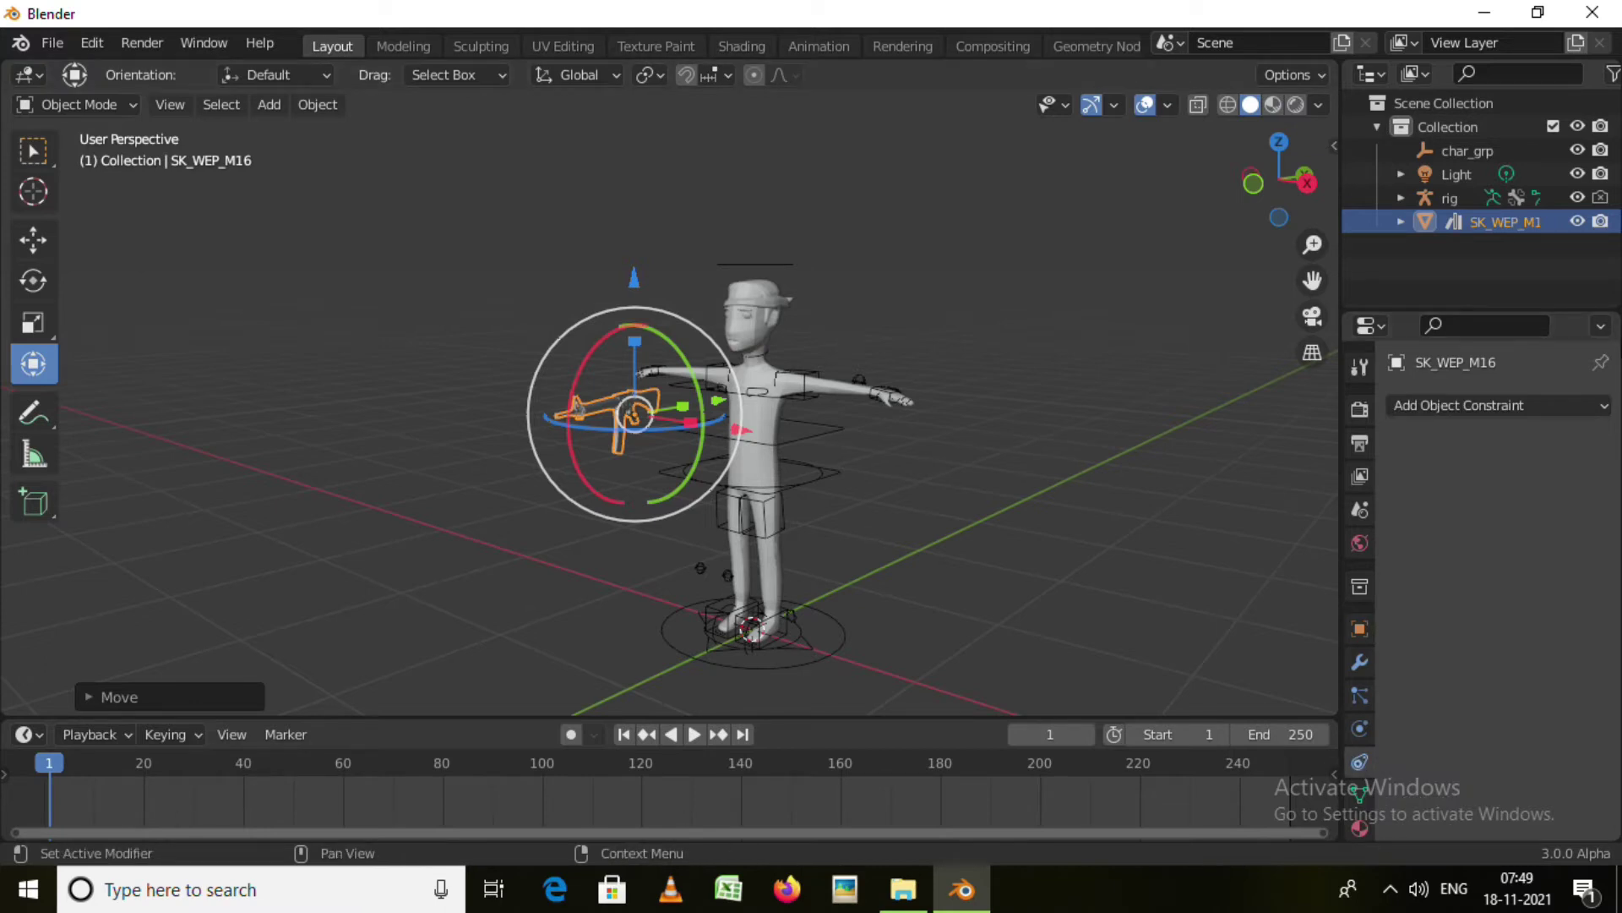
pyautogui.click(1594, 407)
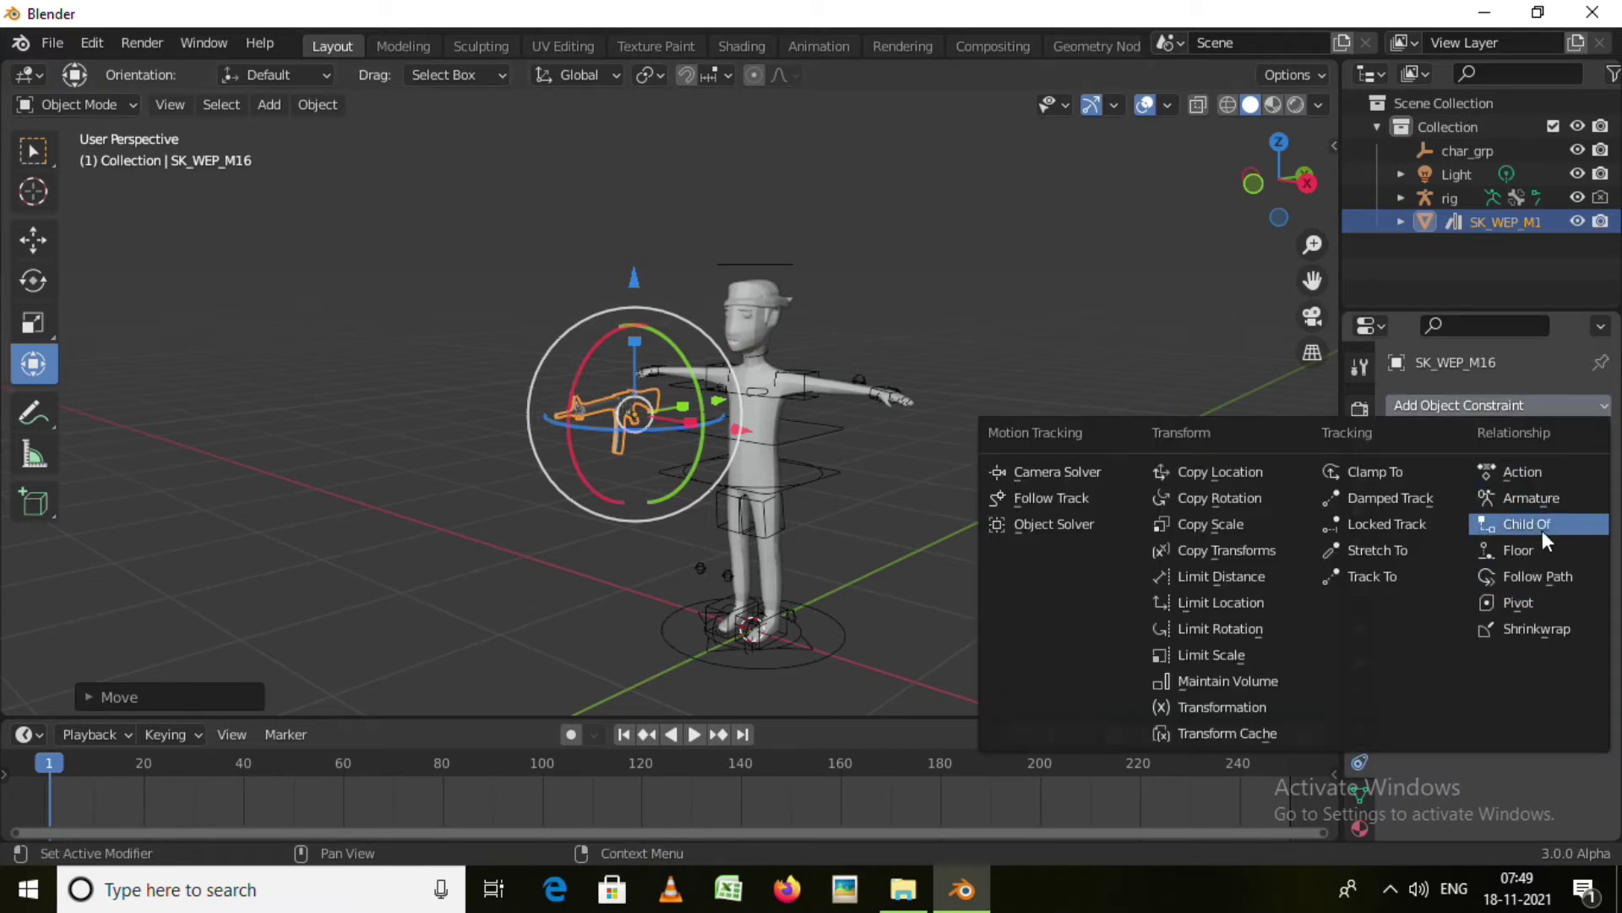
pyautogui.click(1083, 369)
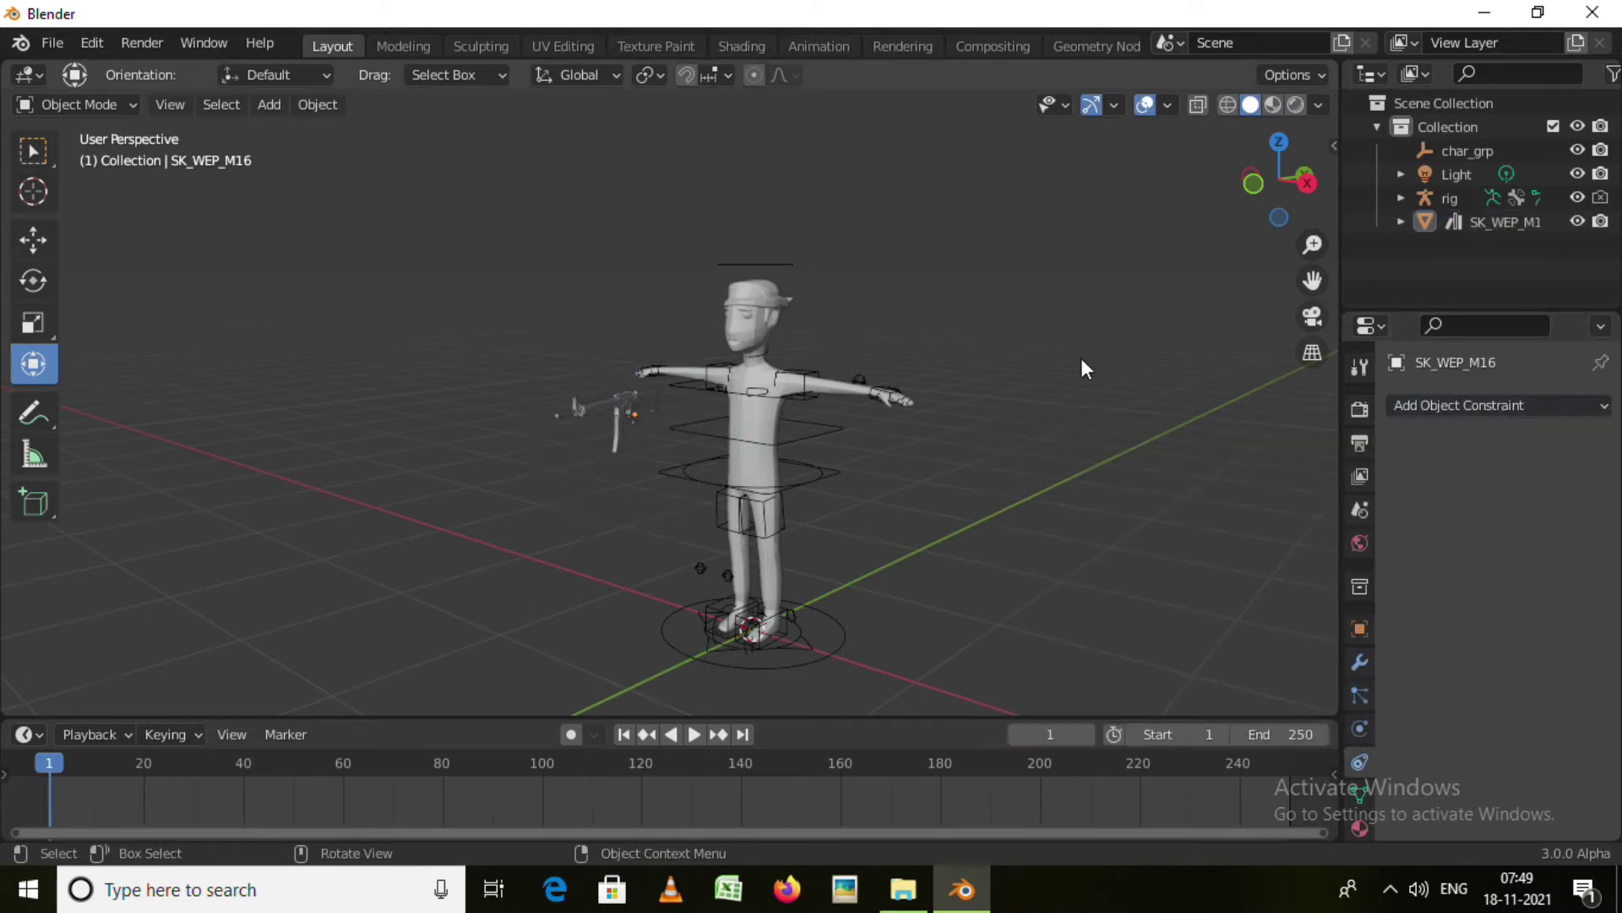
pyautogui.moveTo(721, 398)
pyautogui.mouseDown(button='middle')
pyautogui.moveTo(769, 509)
pyautogui.moveTo(905, 463)
pyautogui.moveTo(801, 517)
pyautogui.moveTo(601, 492)
pyautogui.mouseUp(button='middle')
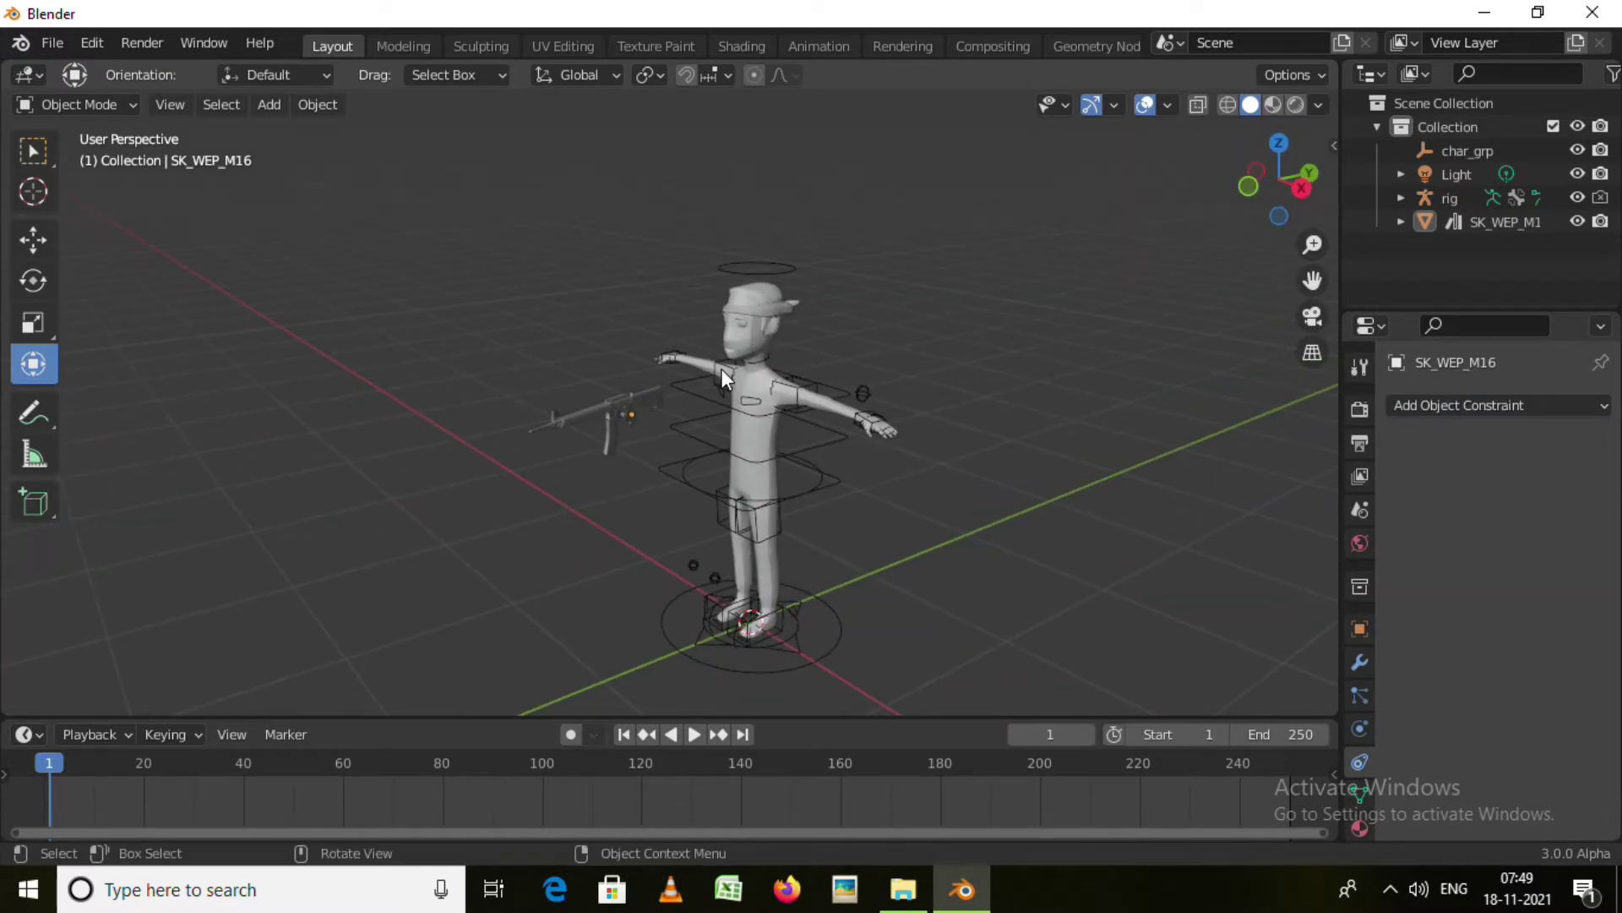
pyautogui.moveTo(703, 533)
pyautogui.mouseDown(button='middle')
pyautogui.moveTo(760, 529)
pyautogui.moveTo(645, 470)
pyautogui.mouseUp(button='middle')
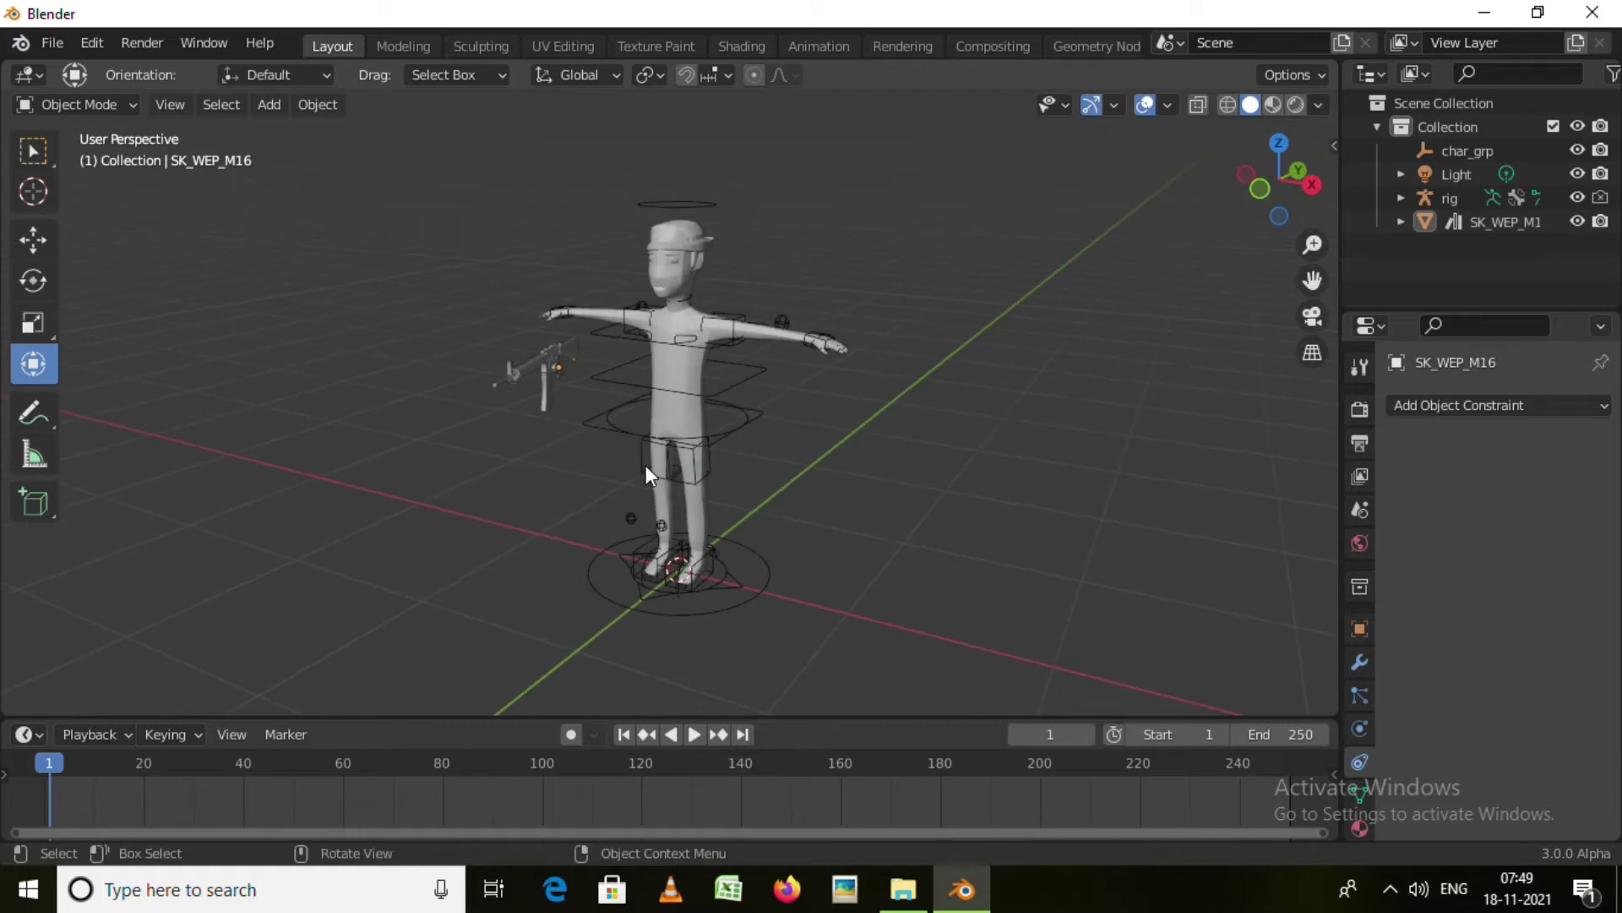
pyautogui.moveTo(666, 540)
pyautogui.mouseDown(button='middle')
pyautogui.moveTo(902, 536)
pyautogui.moveTo(992, 540)
pyautogui.moveTo(1002, 555)
pyautogui.mouseUp(button='middle')
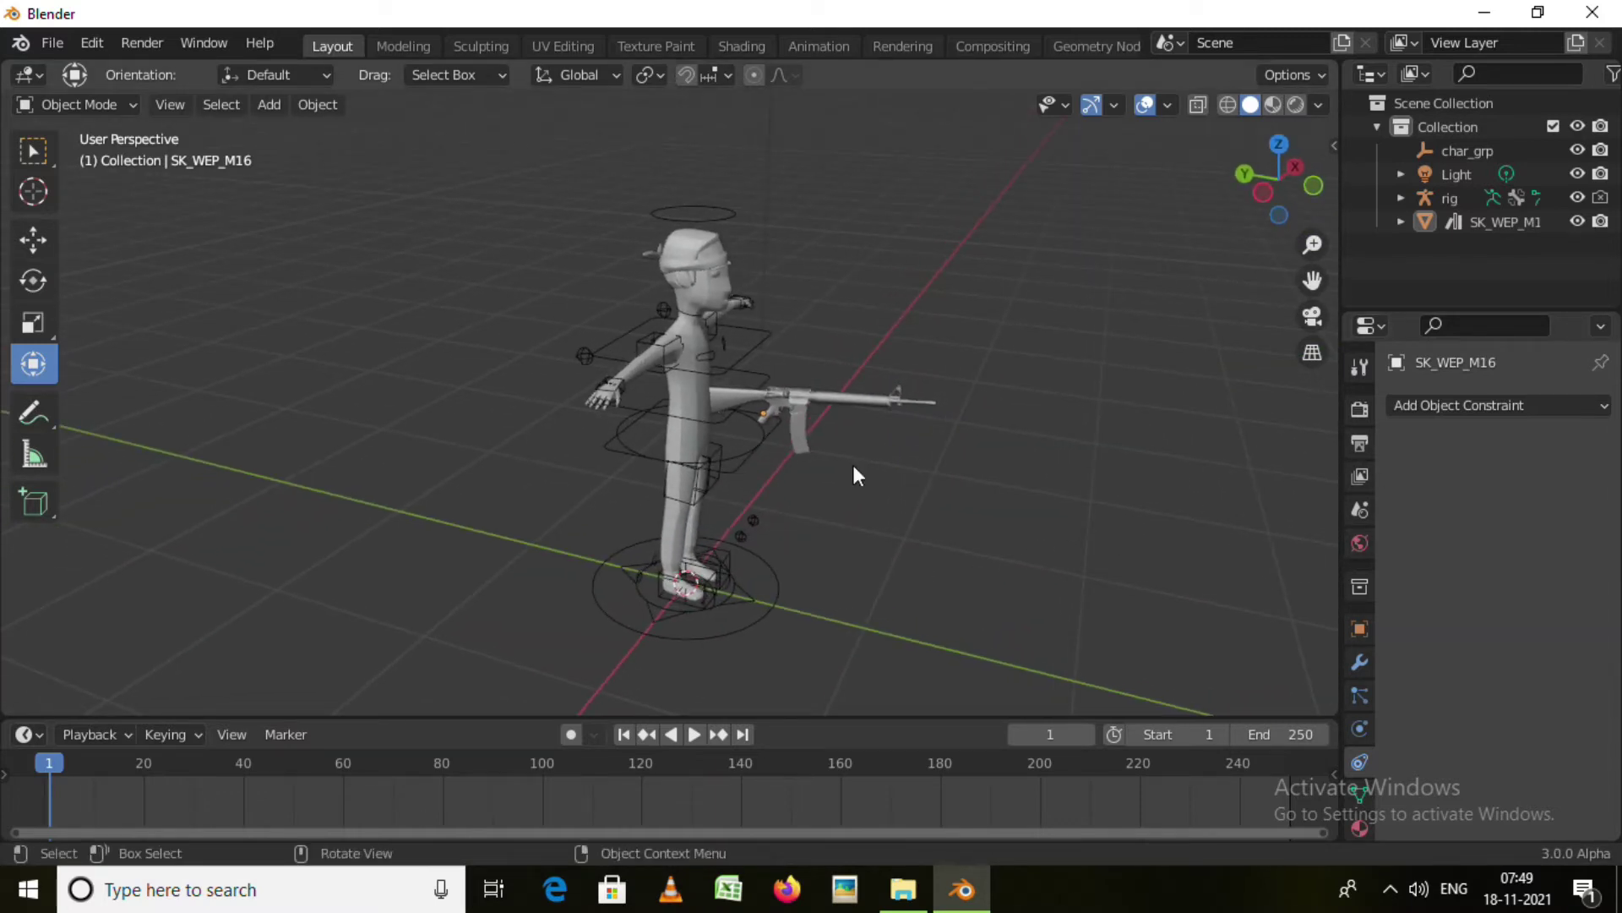
pyautogui.click(901, 399)
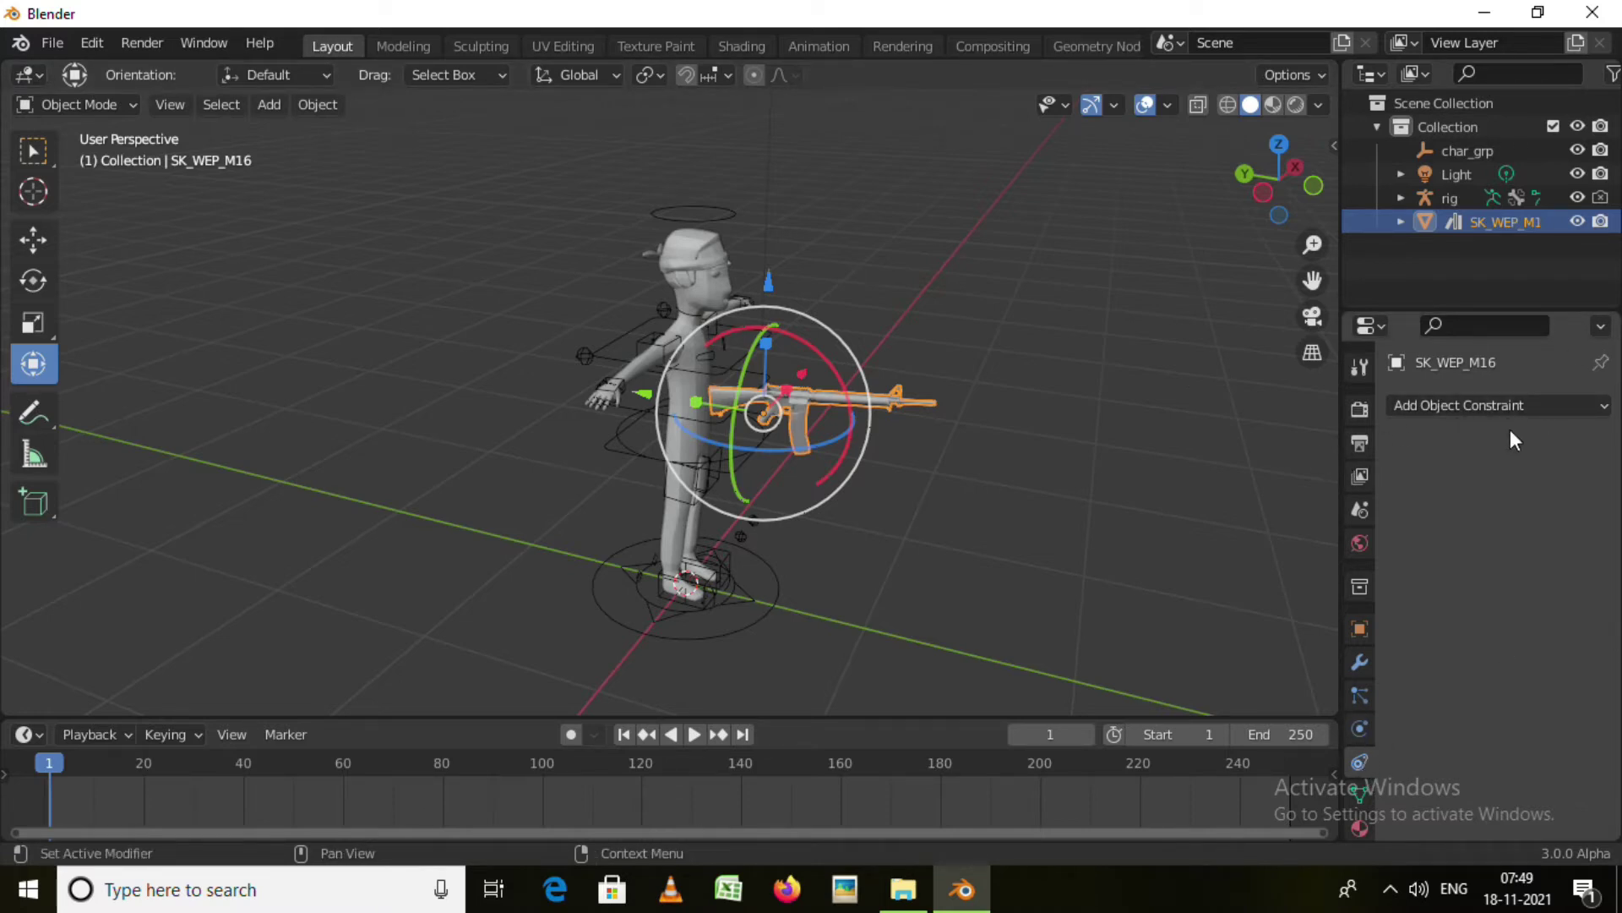
# Add a Child Of constraint to the SK_WEP_M16 rifle
pyautogui.click(1487, 405)
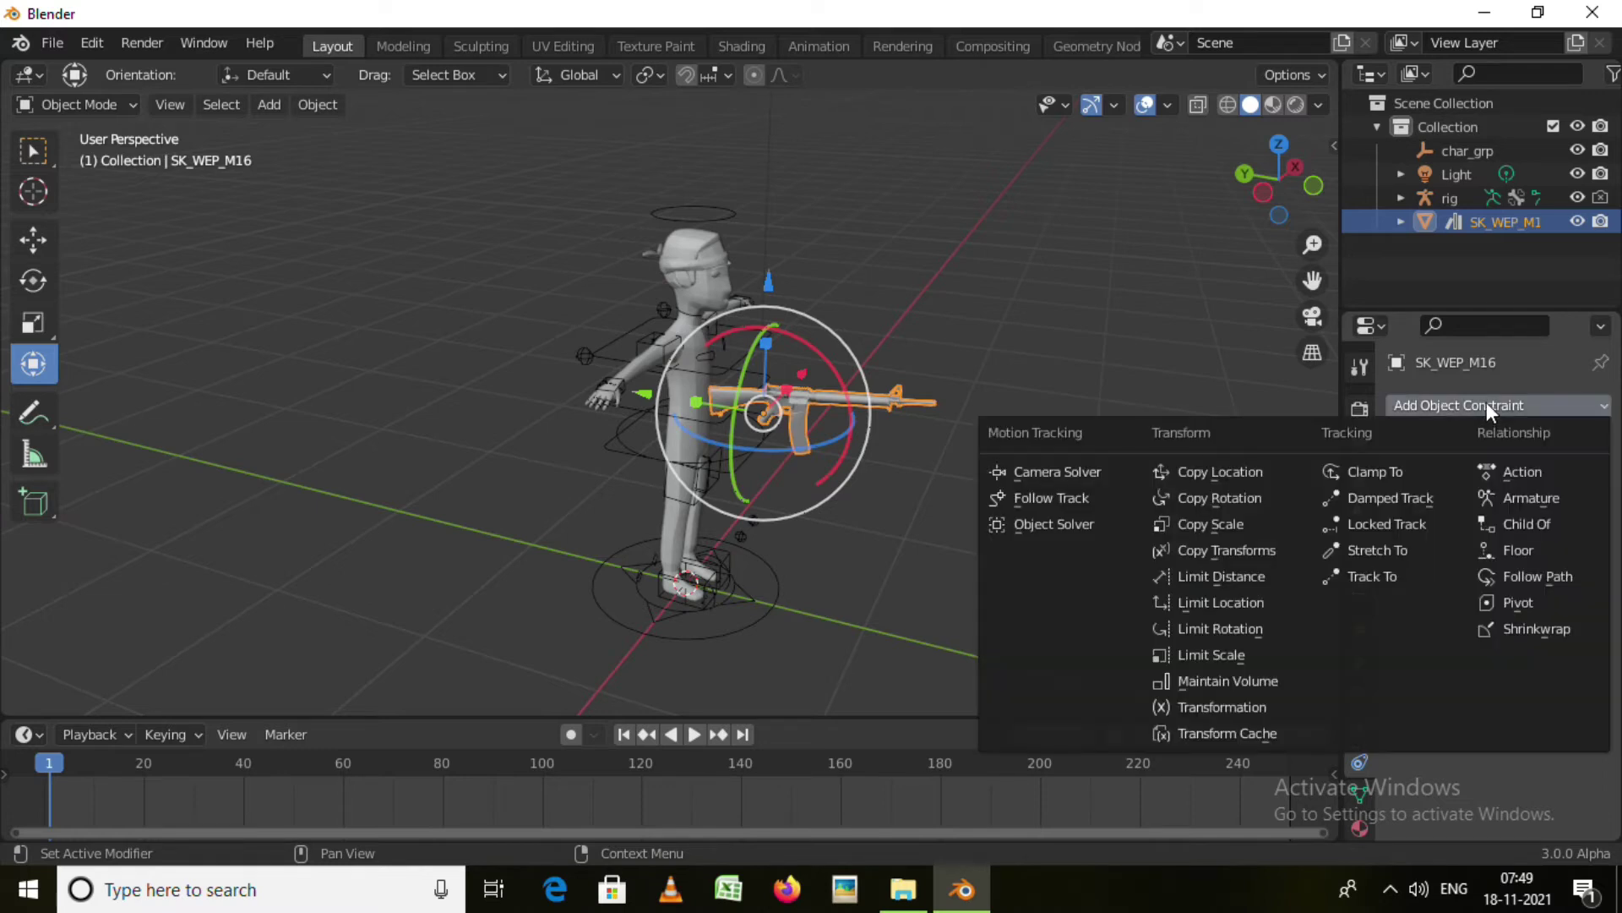
pyautogui.click(1527, 531)
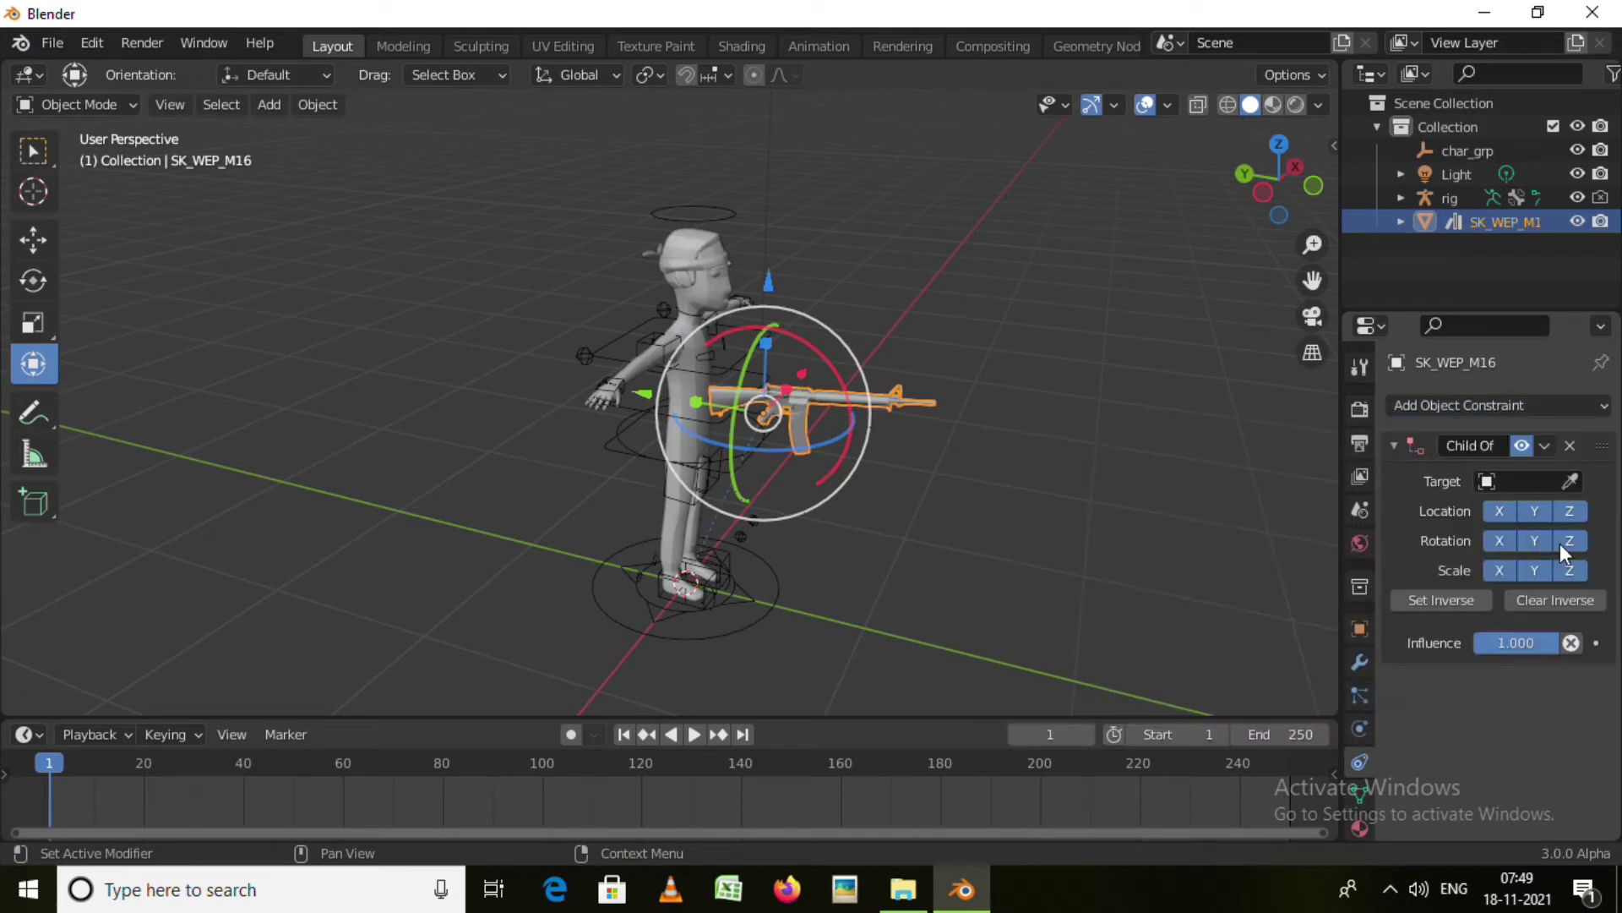
pyautogui.moveTo(1073, 526)
pyautogui.mouseDown(button='middle')
pyautogui.moveTo(960, 544)
pyautogui.moveTo(1021, 472)
pyautogui.mouseUp(button='middle')
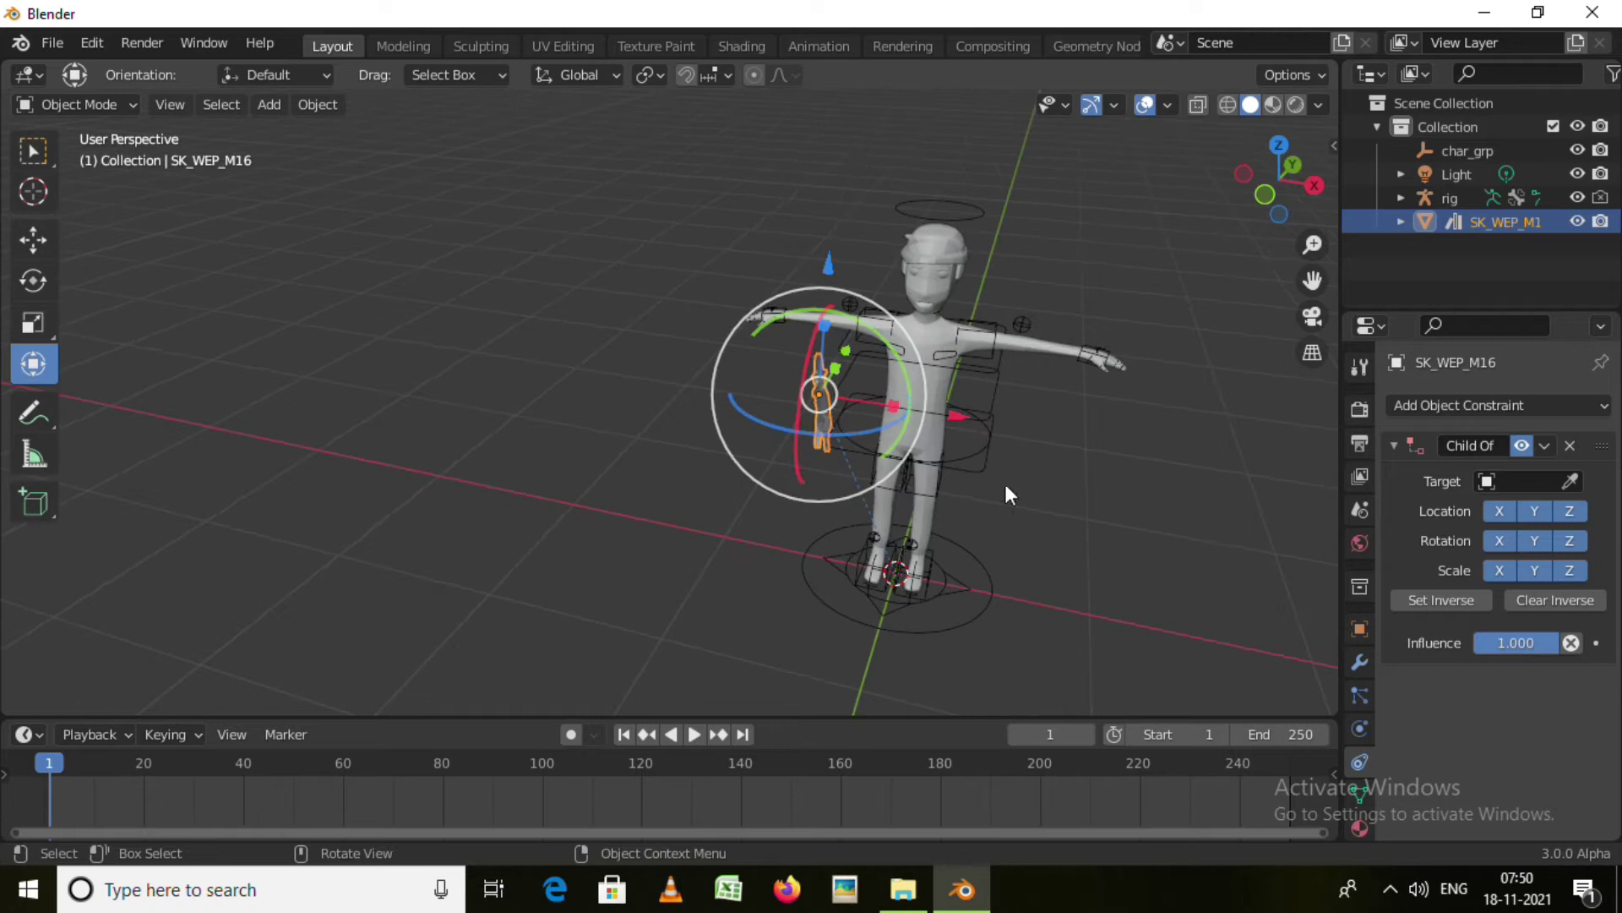
# Move the rifle along X, then lower it along Z in front of the character
pyautogui.press('g')
pyautogui.press('x')
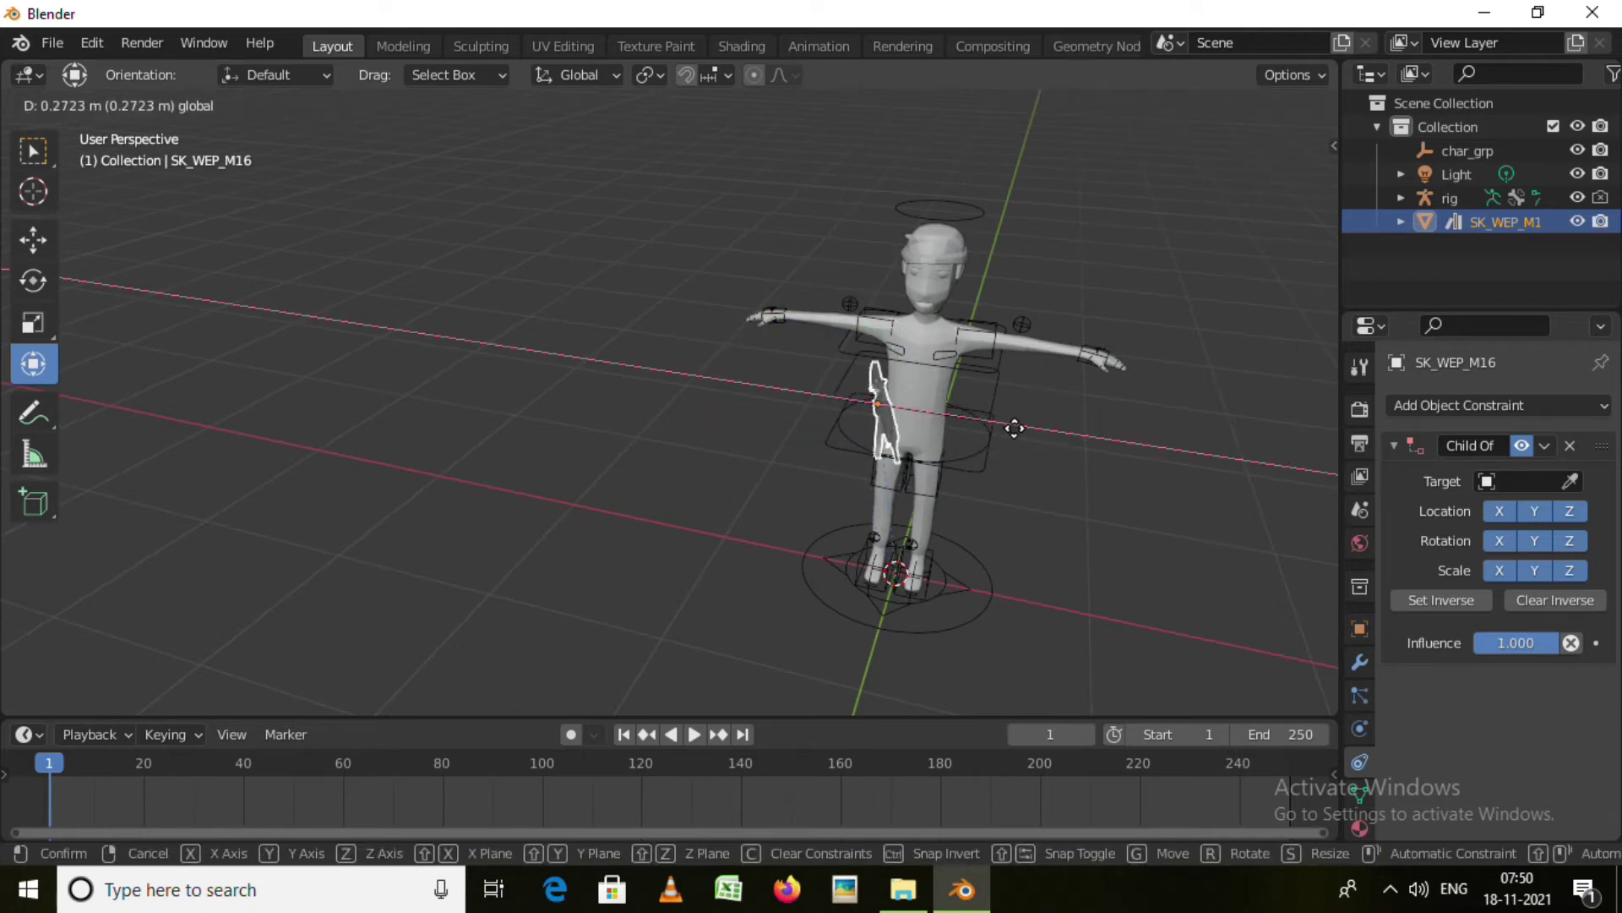
pyautogui.click(997, 431)
pyautogui.moveTo(888, 517)
pyautogui.mouseDown(button='middle')
pyautogui.moveTo(1058, 403)
pyautogui.moveTo(1073, 524)
pyautogui.moveTo(1068, 476)
pyautogui.mouseUp(button='middle')
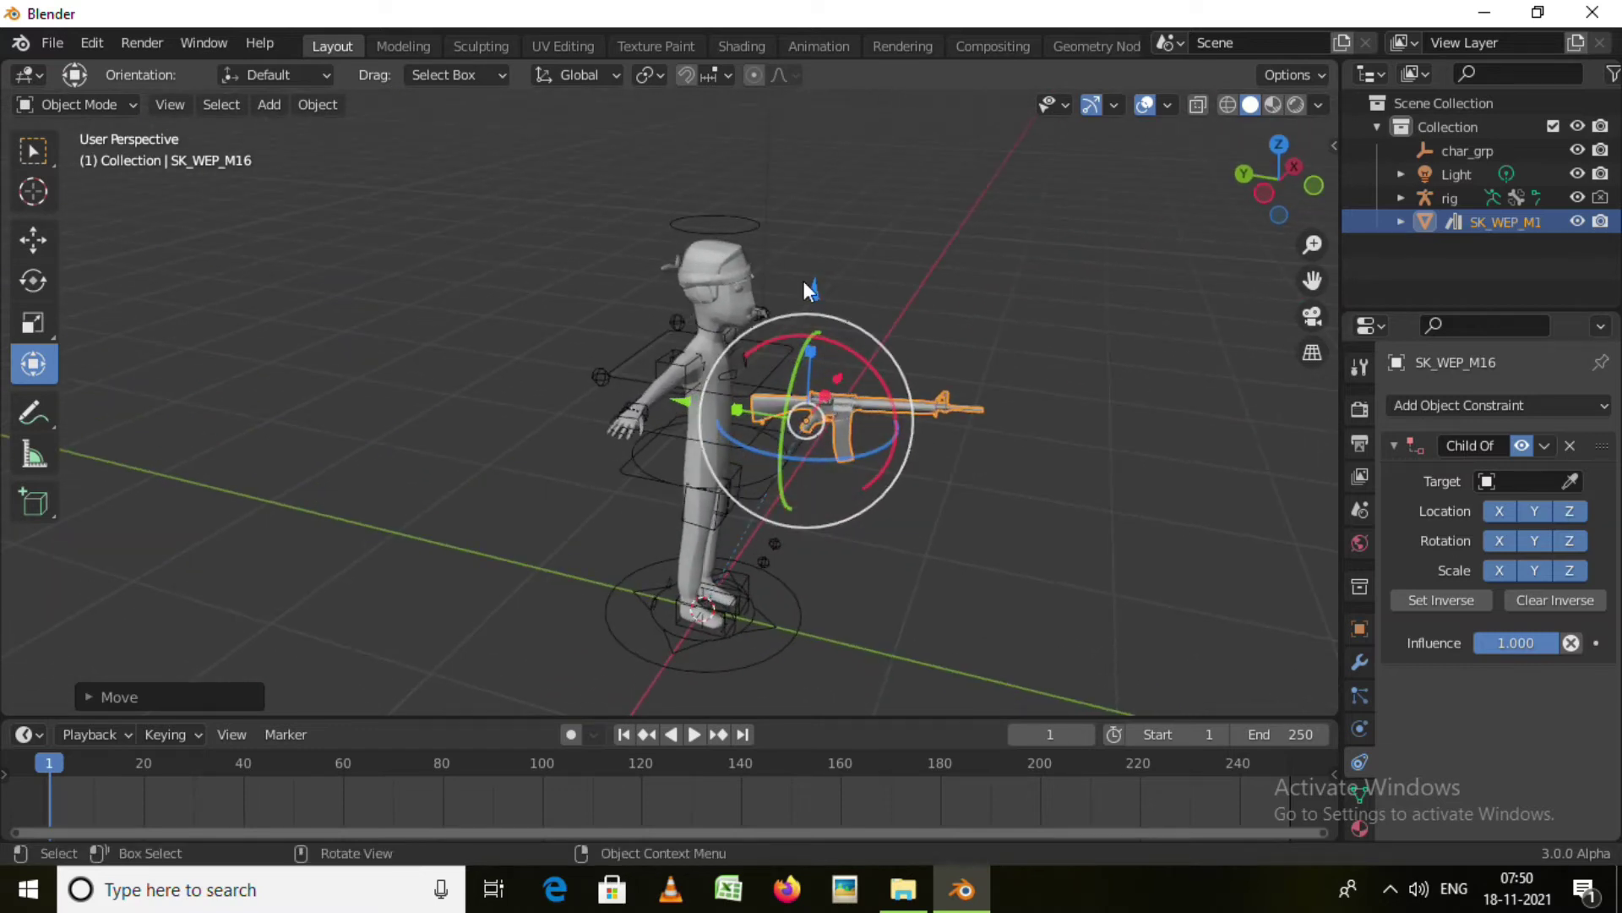
pyautogui.press('g')
pyautogui.press('z')
pyautogui.click(752, 404)
# Check the rig from a side view in Pose Mode, then return to Object Mode
pyautogui.click(642, 402)
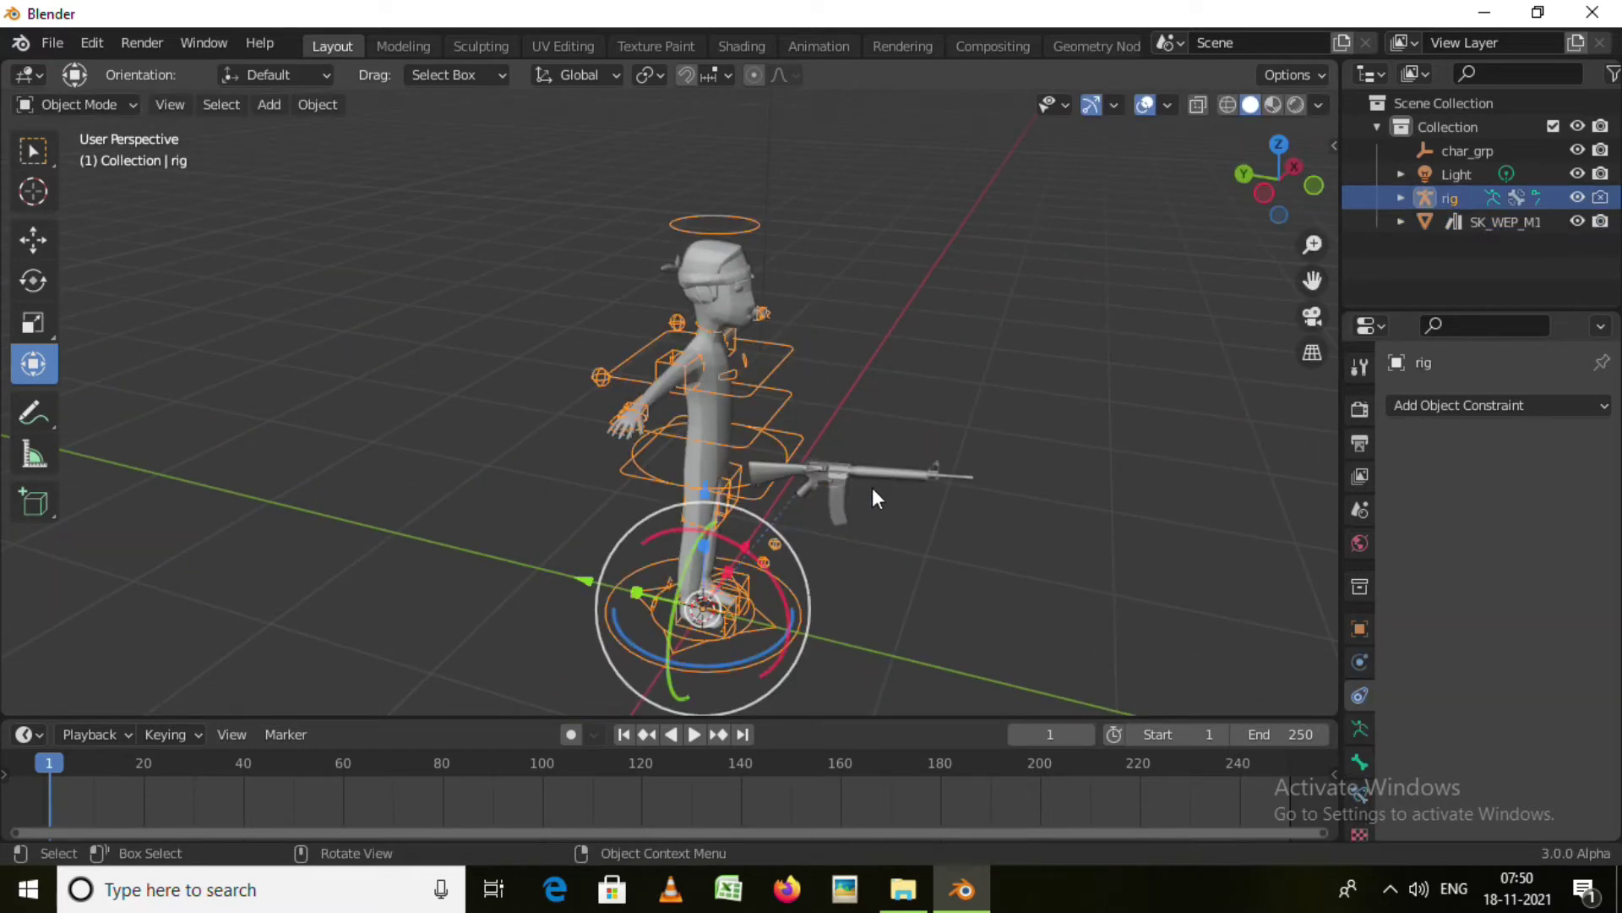
pyautogui.hotkey('ctrl', 'Tab')
pyautogui.moveTo(952, 550); pyautogui.dragTo(873, 474, button='middle')
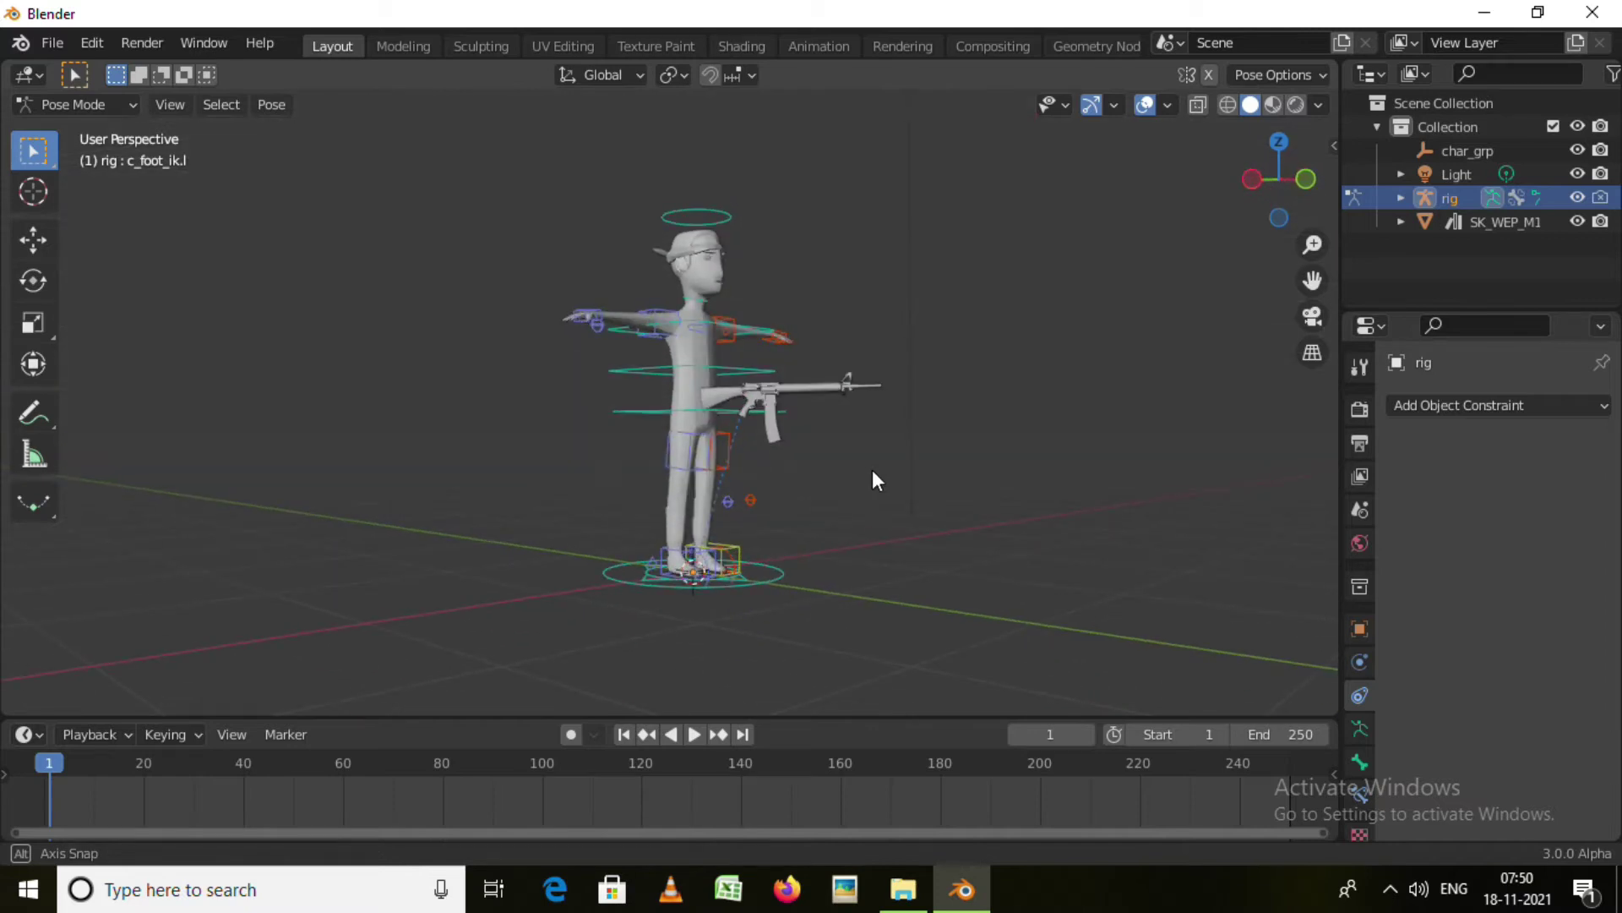
pyautogui.scroll(2, 949, 504)
pyautogui.scroll(2, 799, 412)
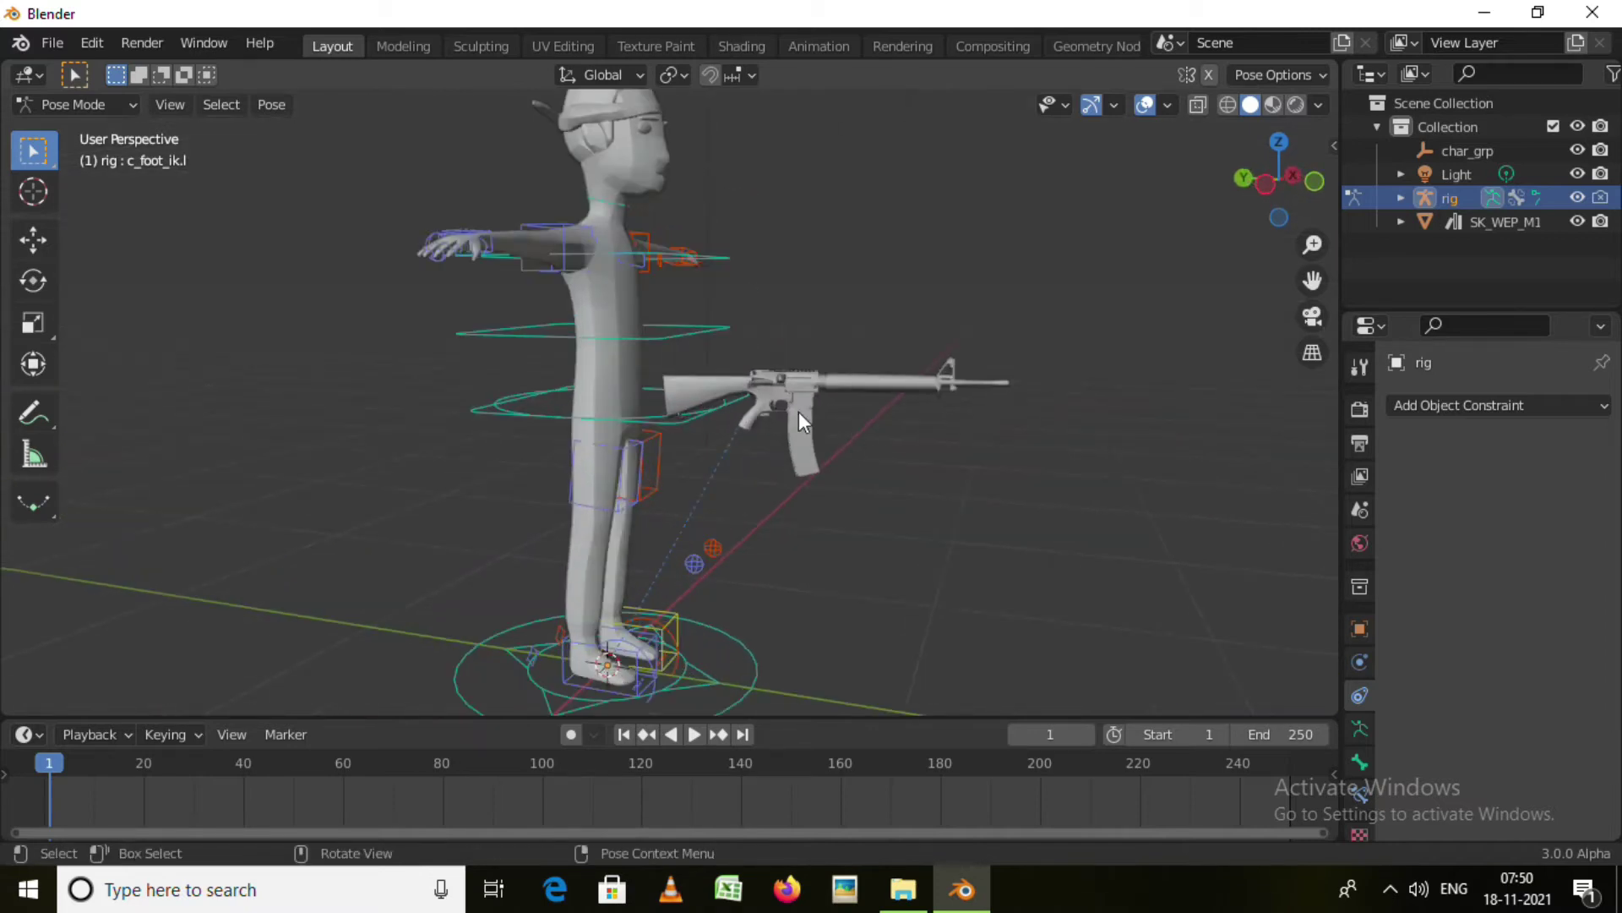
pyautogui.hotkey('ctrl', 'Tab')
# Grab the rifle twice to raise it against the character's chest
pyautogui.click(990, 379)
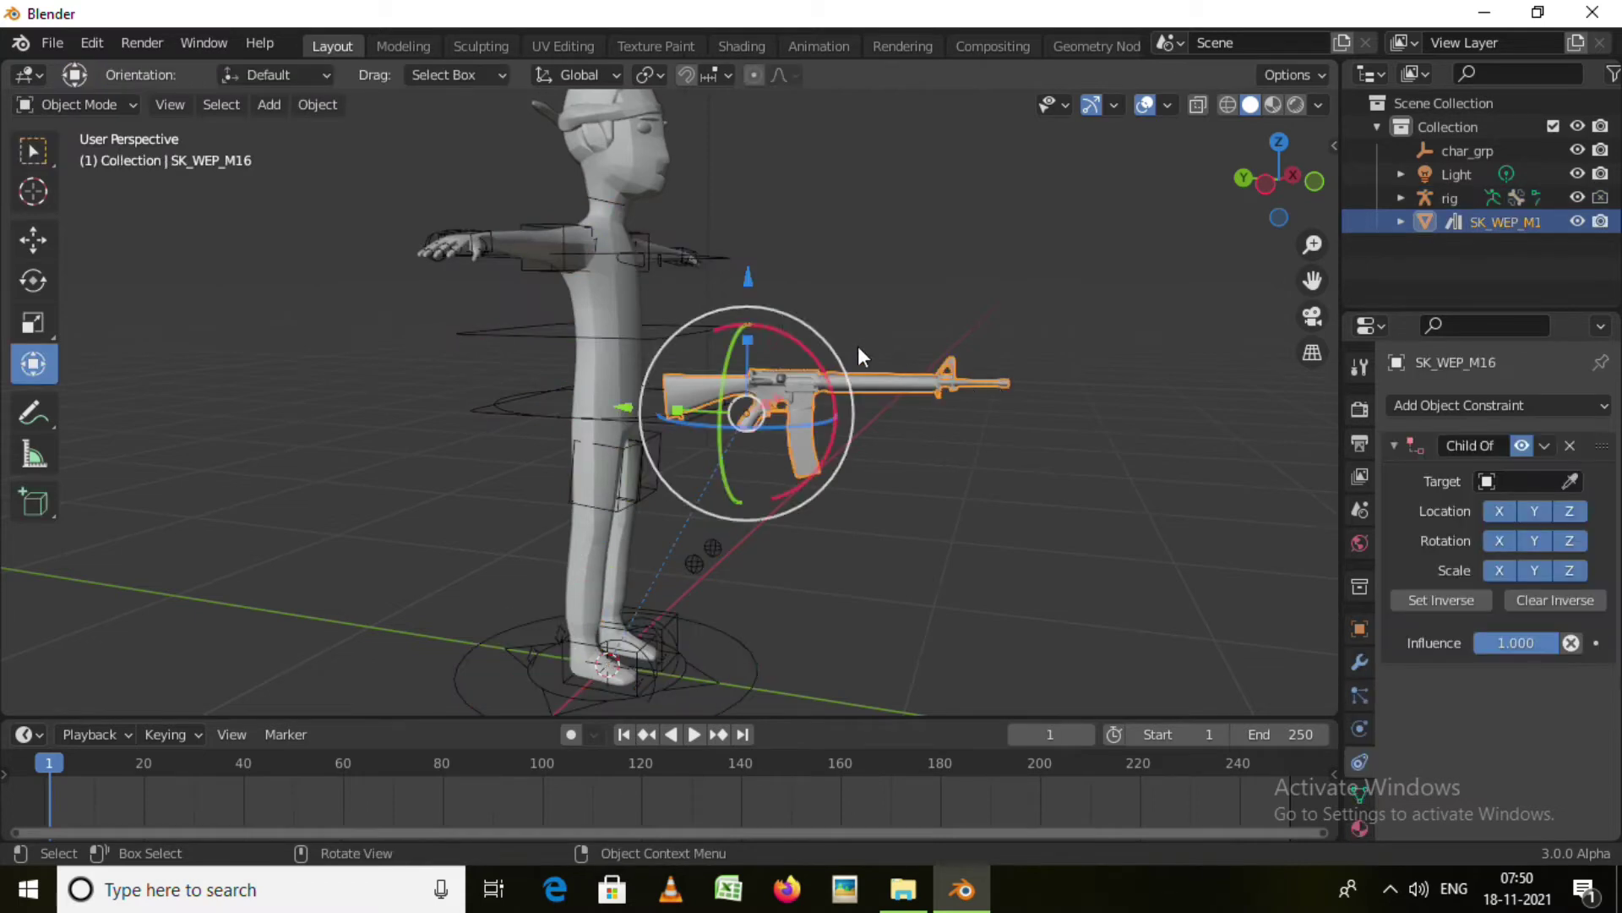
pyautogui.press('g')
pyautogui.click(914, 339)
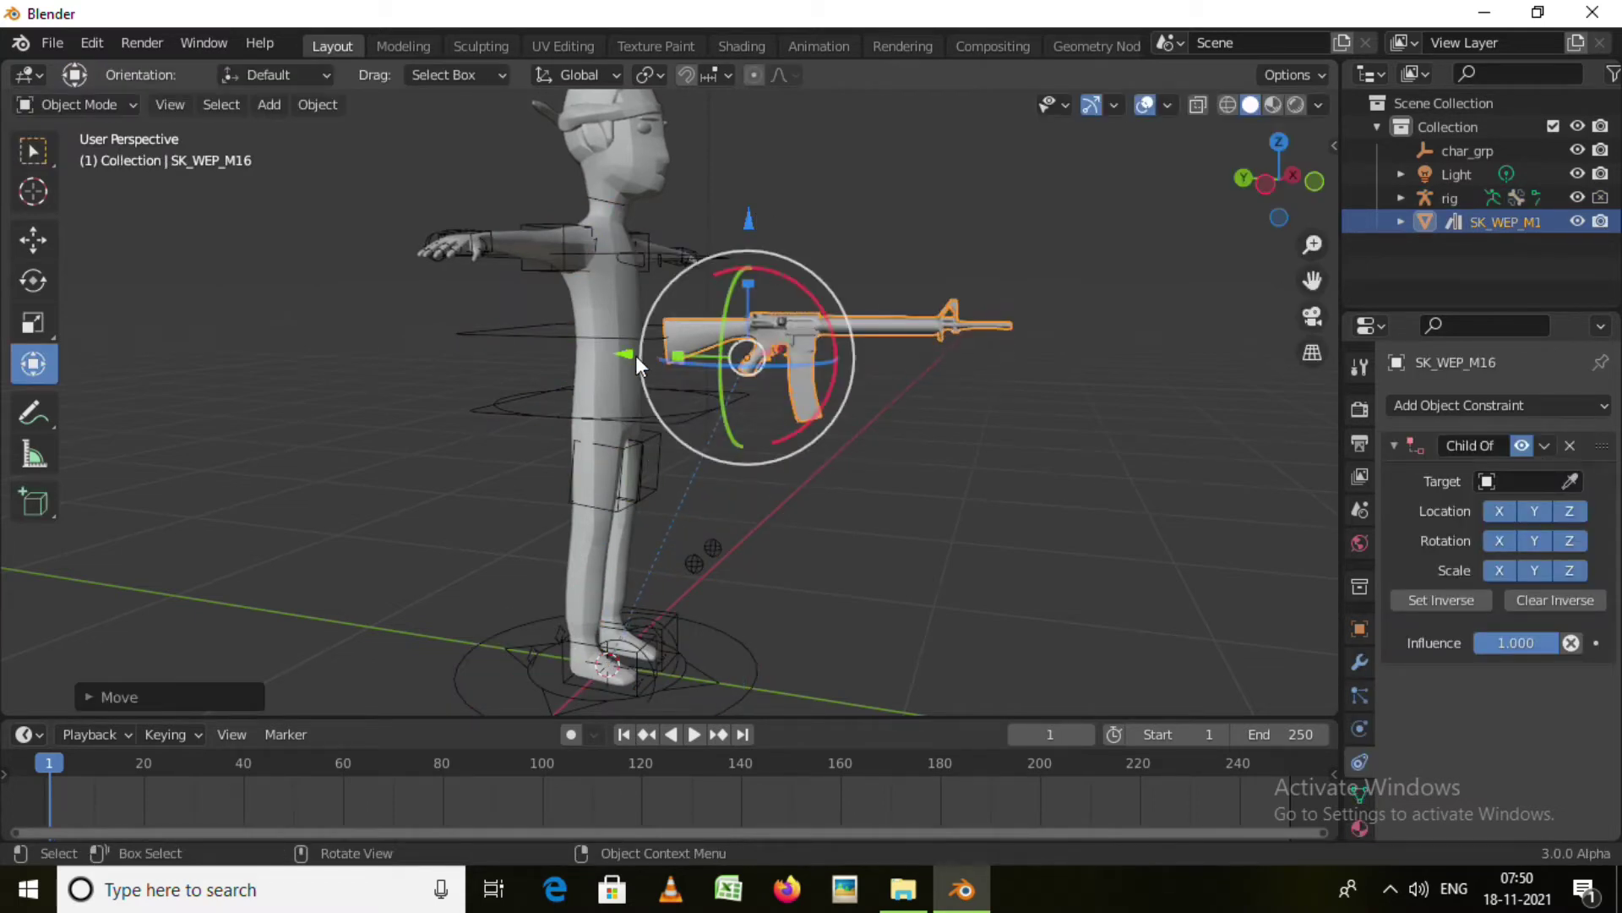
pyautogui.press('g')
pyautogui.click(512, 355)
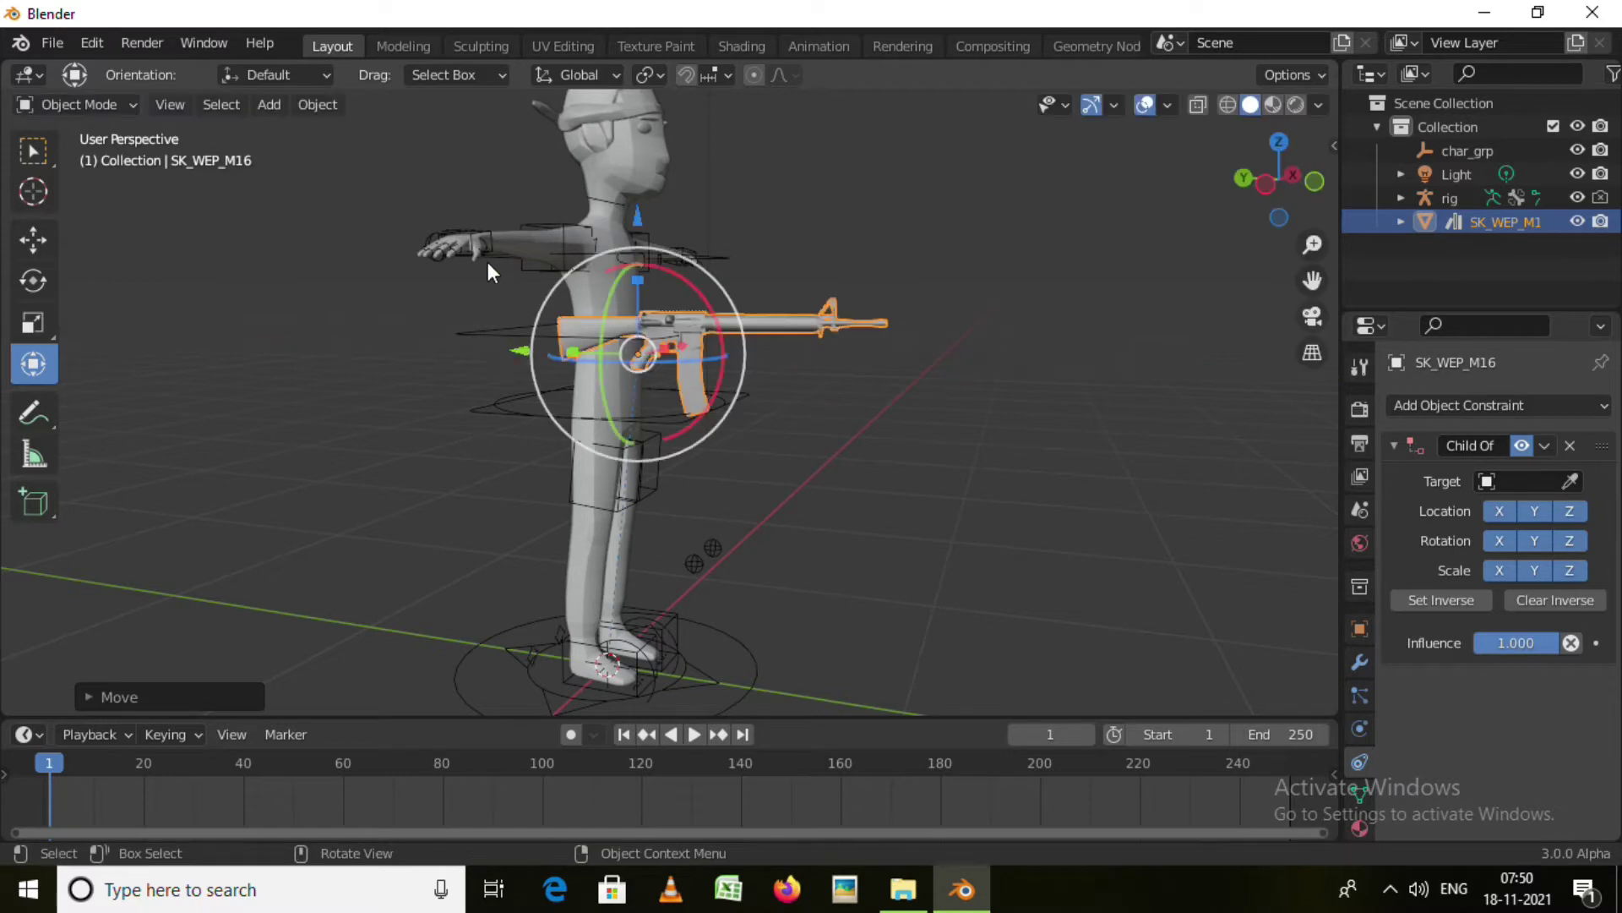
pyautogui.click(488, 253)
# In Pose Mode, move the right-hand IK control c_hand_ik.r next to the rifle
pyautogui.hotkey('ctrl', 'Tab')
pyautogui.moveTo(494, 247)
pyautogui.mouseDown(button='middle')
pyautogui.moveTo(506, 305)
pyautogui.moveTo(484, 240)
pyautogui.mouseUp(button='middle')
pyautogui.click(483, 241)
pyautogui.click(489, 247)
pyautogui.press('g')
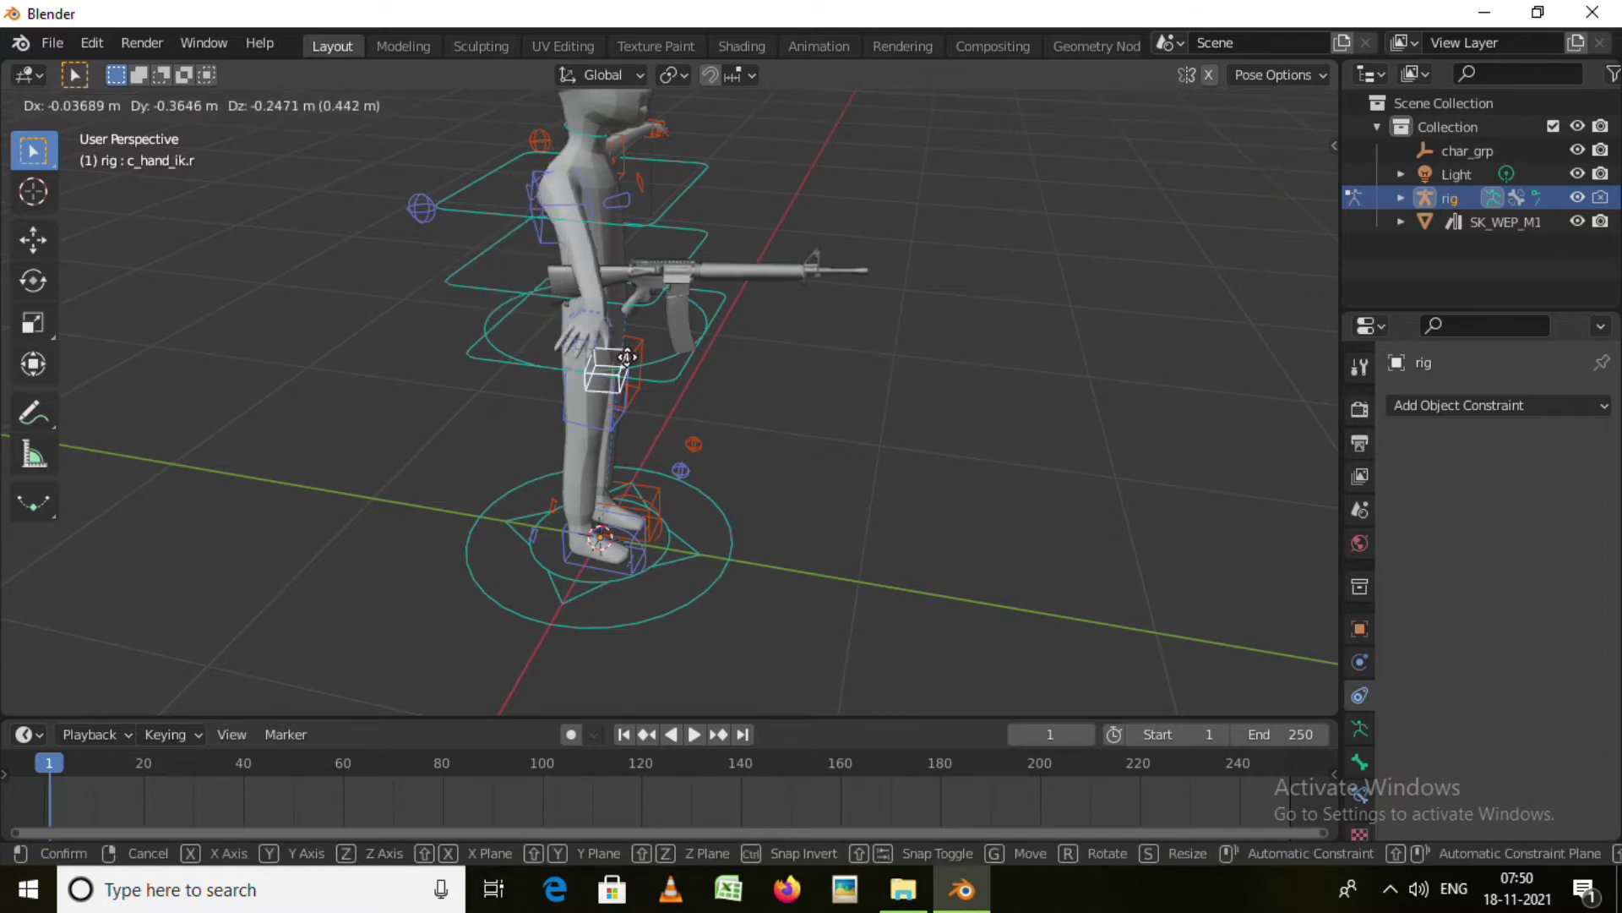
pyautogui.click(670, 347)
pyautogui.moveTo(670, 347)
pyautogui.mouseDown(button='middle')
pyautogui.moveTo(787, 460)
pyautogui.moveTo(573, 413)
pyautogui.mouseUp(button='middle')
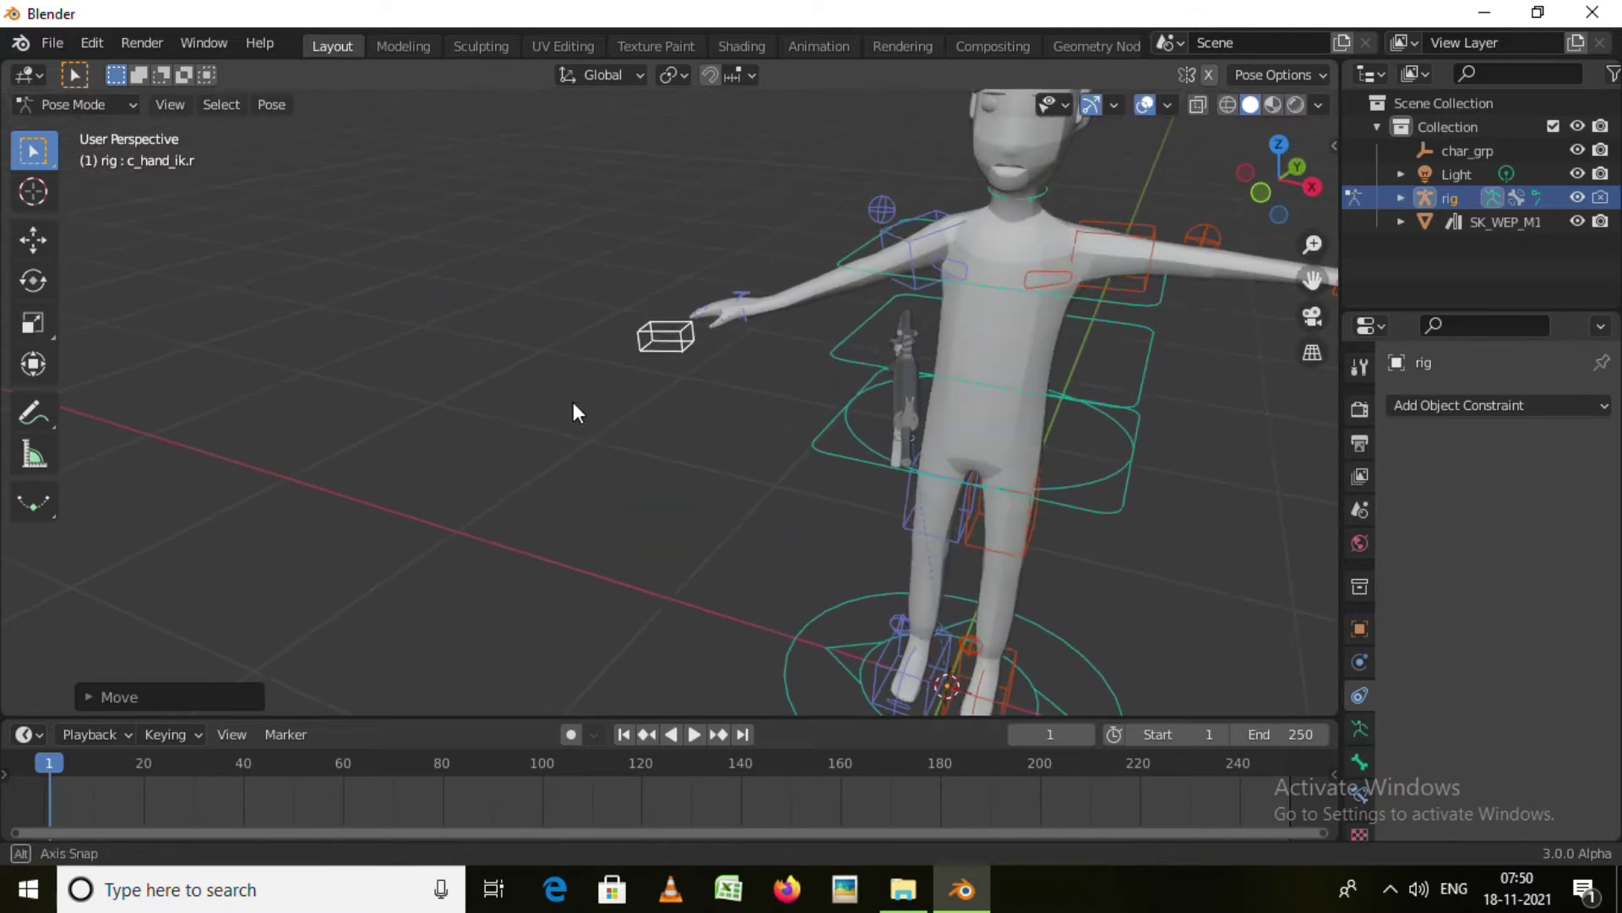
pyautogui.press('g')
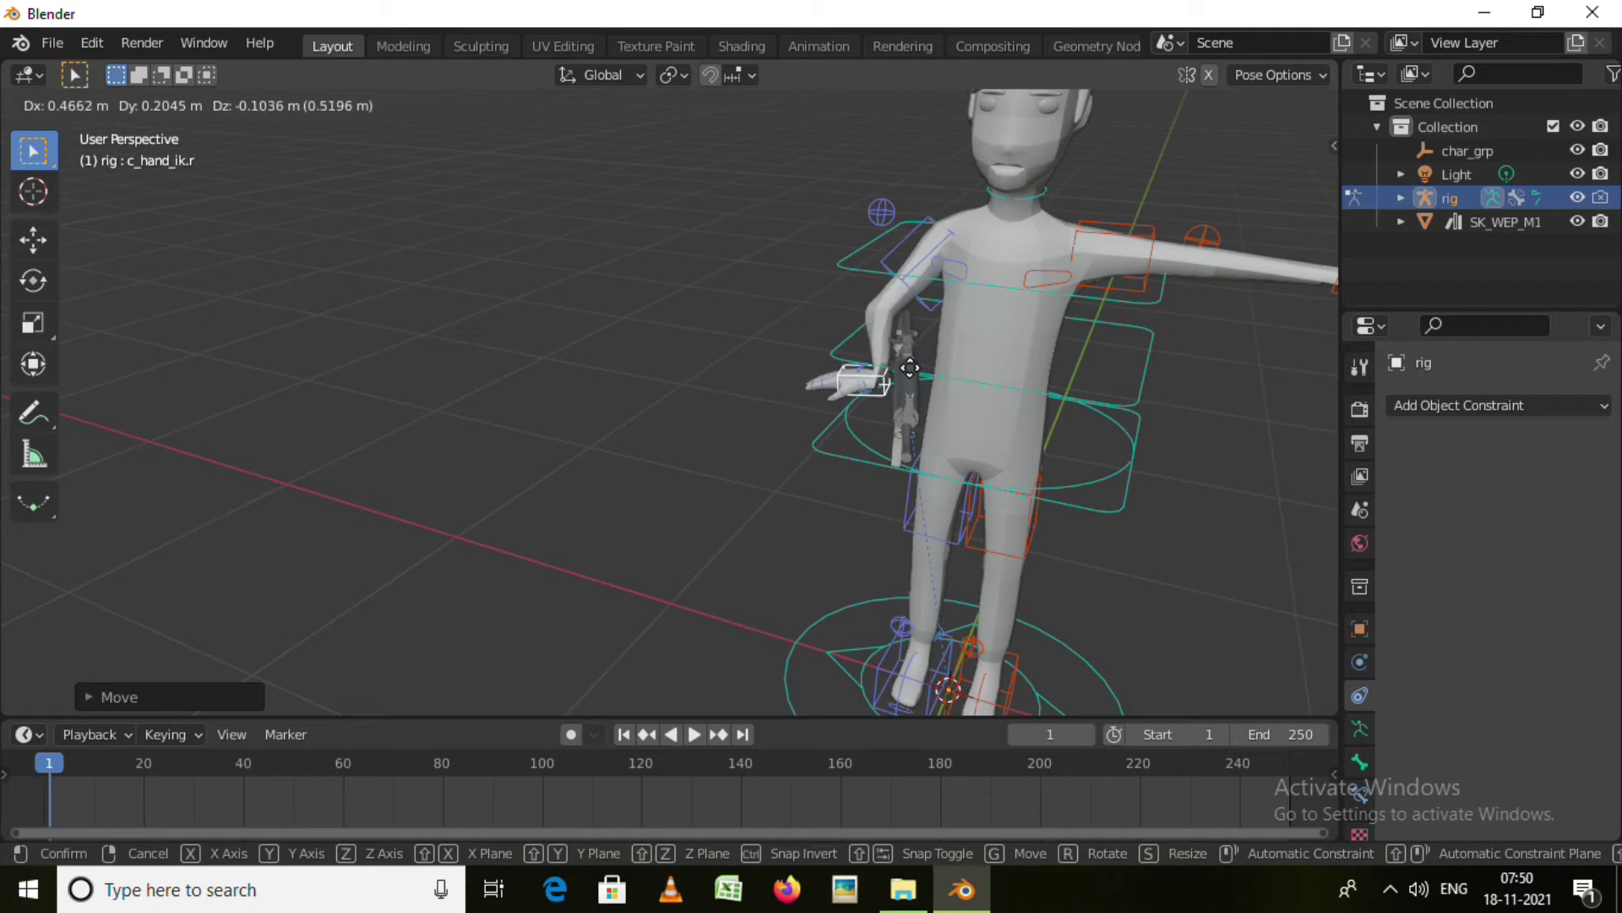
pyautogui.click(911, 371)
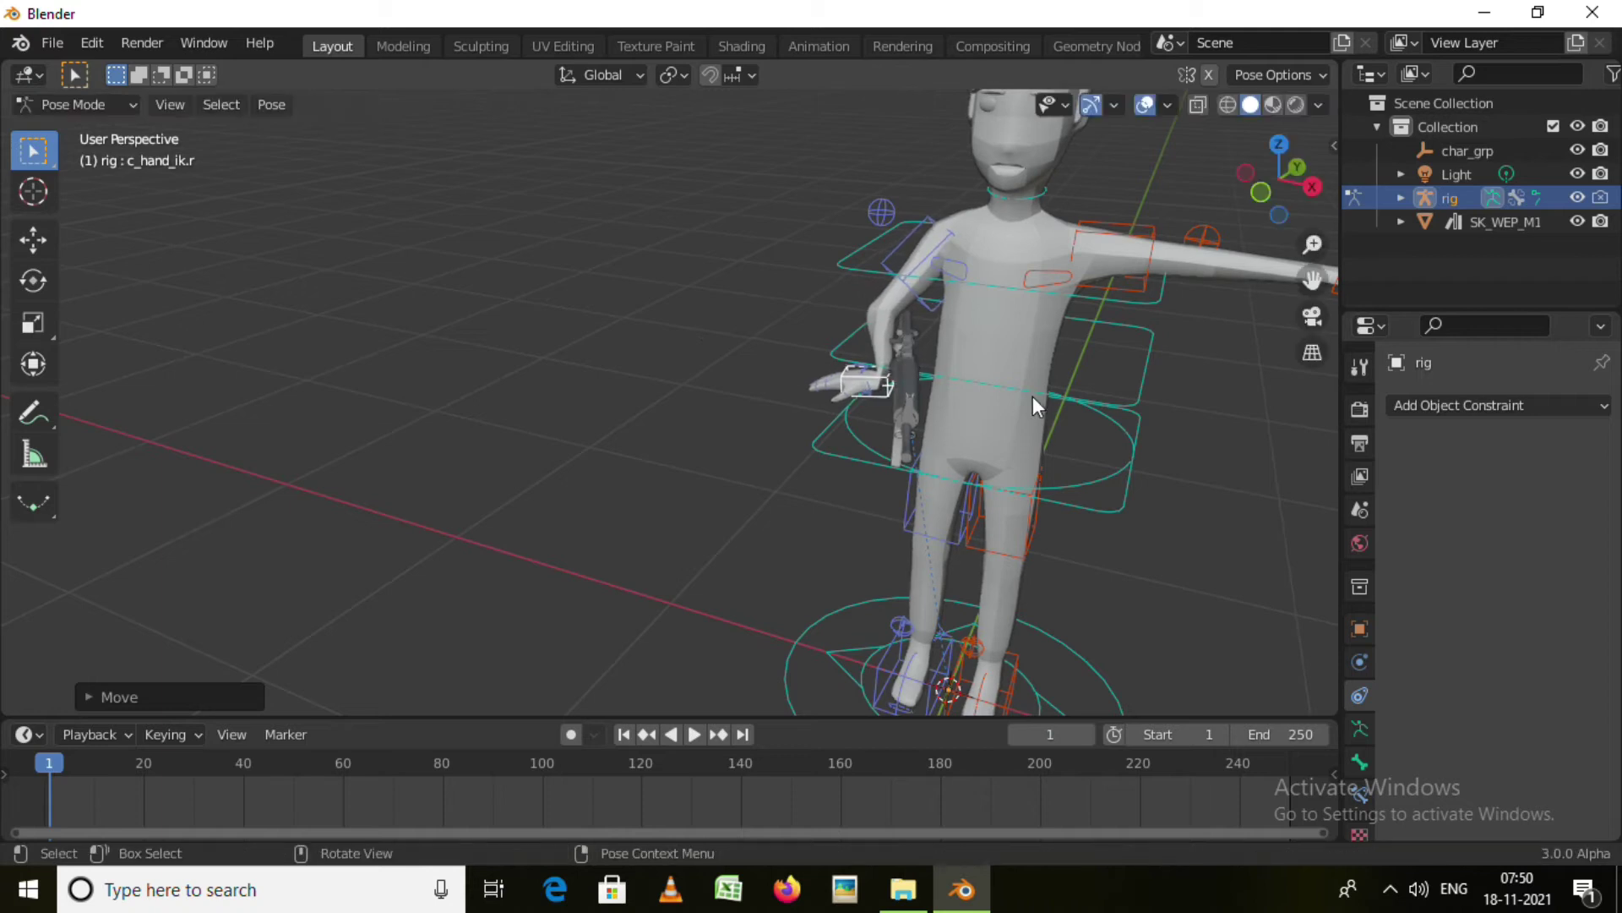
# Rotate and reposition c_hand_ik.r with the Transform tool so the hand grips the pistol grip
pyautogui.click(33, 366)
pyautogui.moveTo(970, 346); pyautogui.dragTo(799, 248)
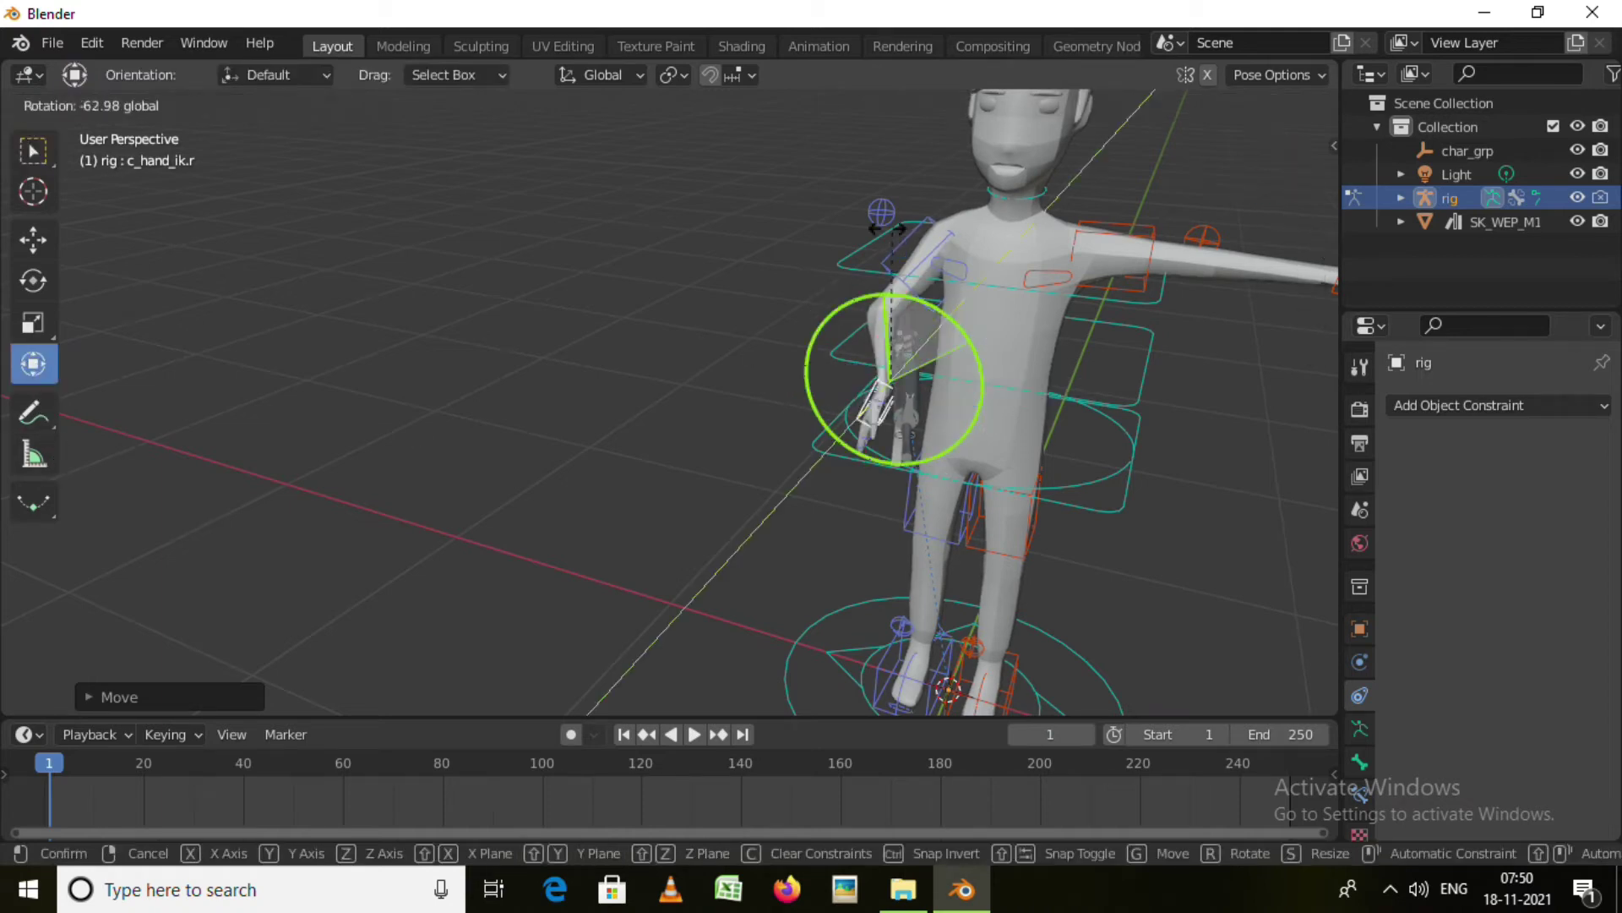
pyautogui.click(798, 247)
pyautogui.moveTo(879, 453); pyautogui.dragTo(1210, 419, button='middle')
pyautogui.press('g')
pyautogui.click(905, 435)
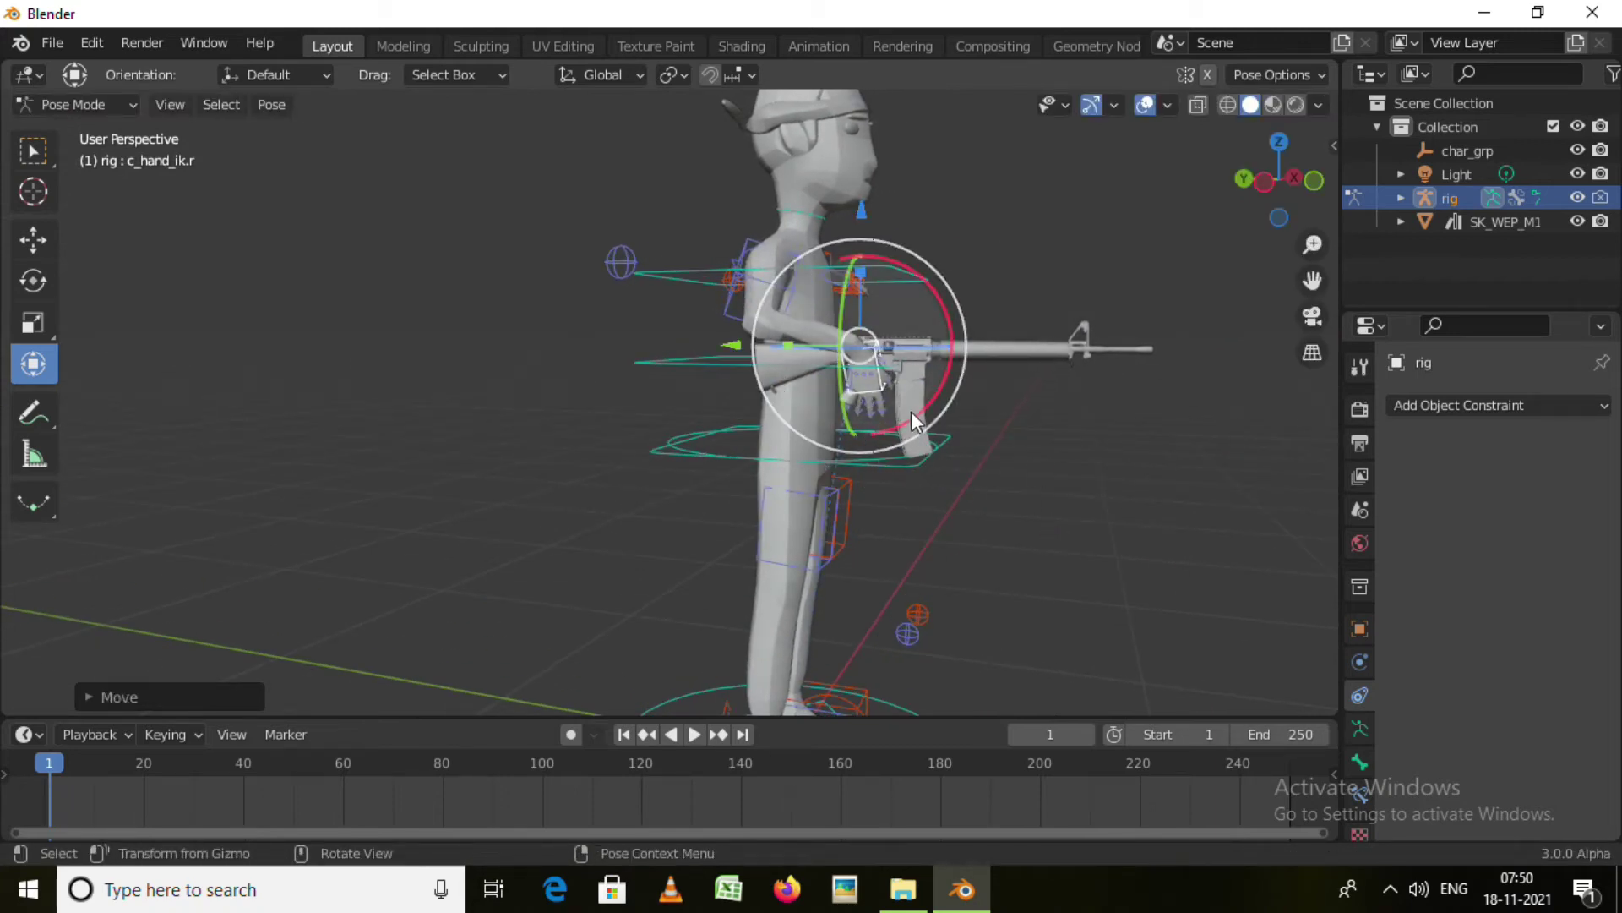
pyautogui.moveTo(911, 411); pyautogui.dragTo(1061, 394)
pyautogui.press('g')
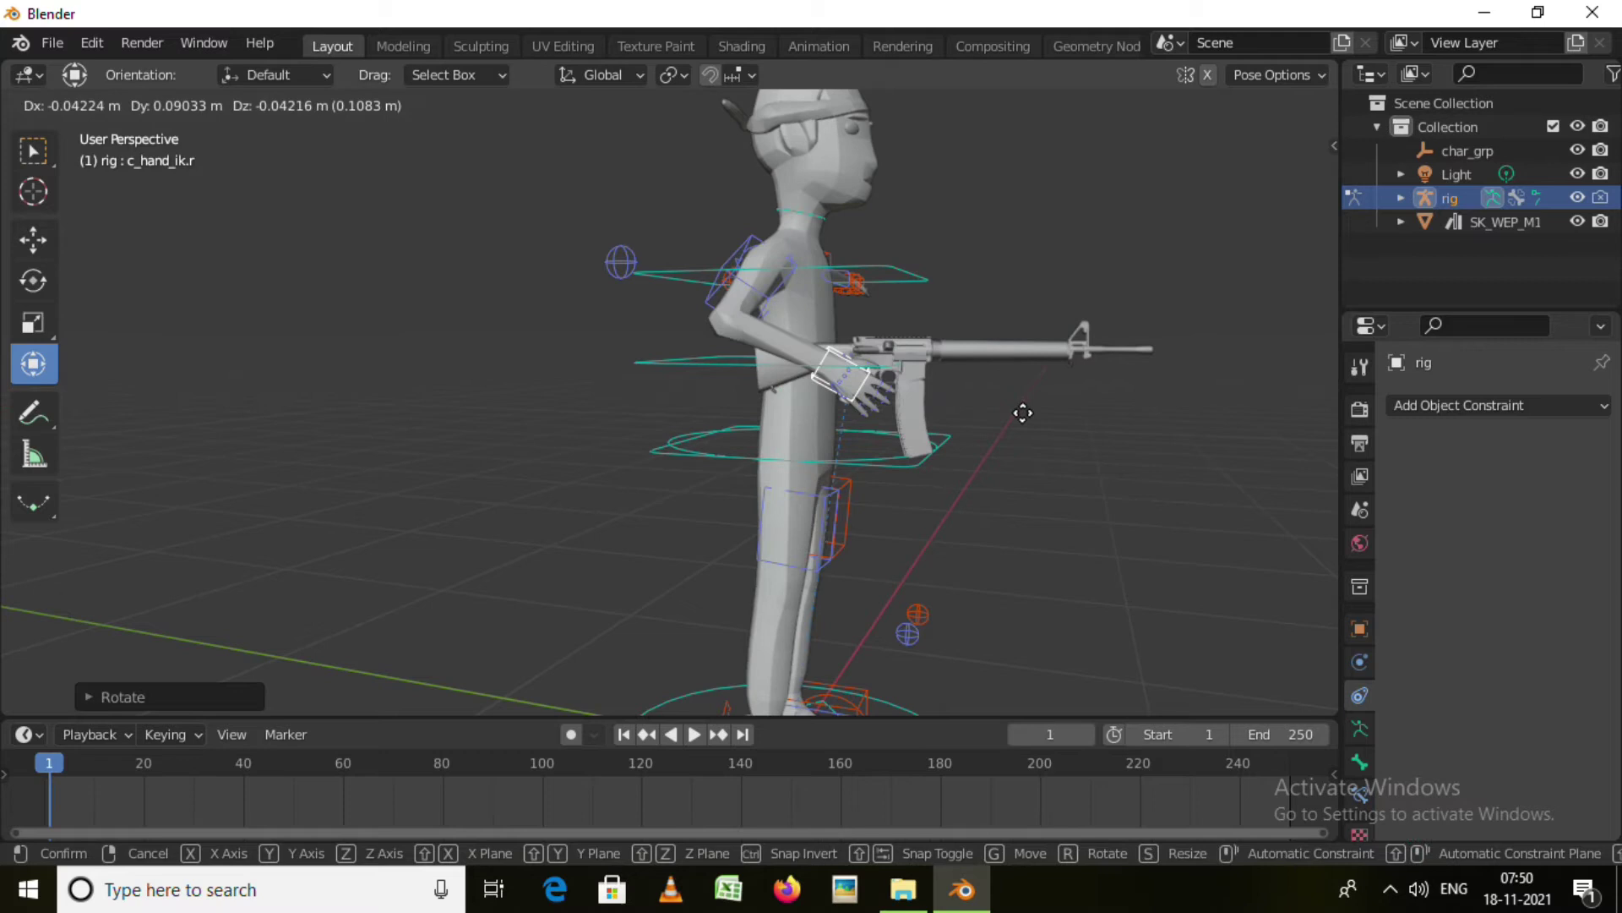
pyautogui.click(1019, 410)
pyautogui.moveTo(1047, 502)
pyautogui.mouseDown(button='middle')
pyautogui.moveTo(779, 524)
pyautogui.moveTo(1242, 421)
pyautogui.mouseUp(button='middle')
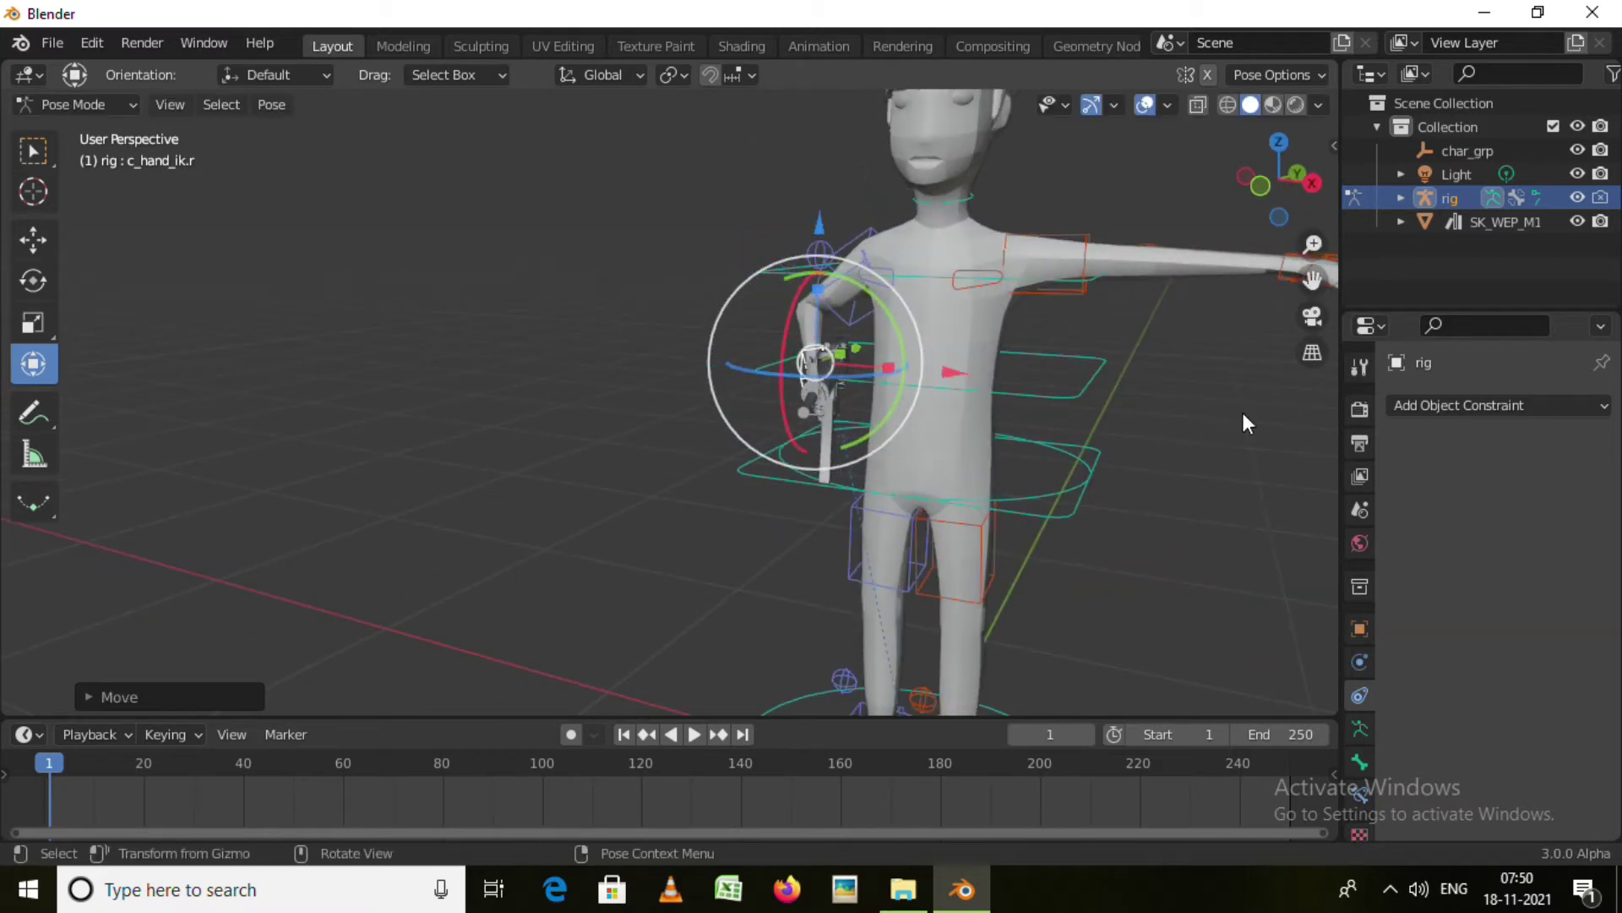
pyautogui.scroll(-3, 1238, 423)
pyautogui.click(1272, 334)
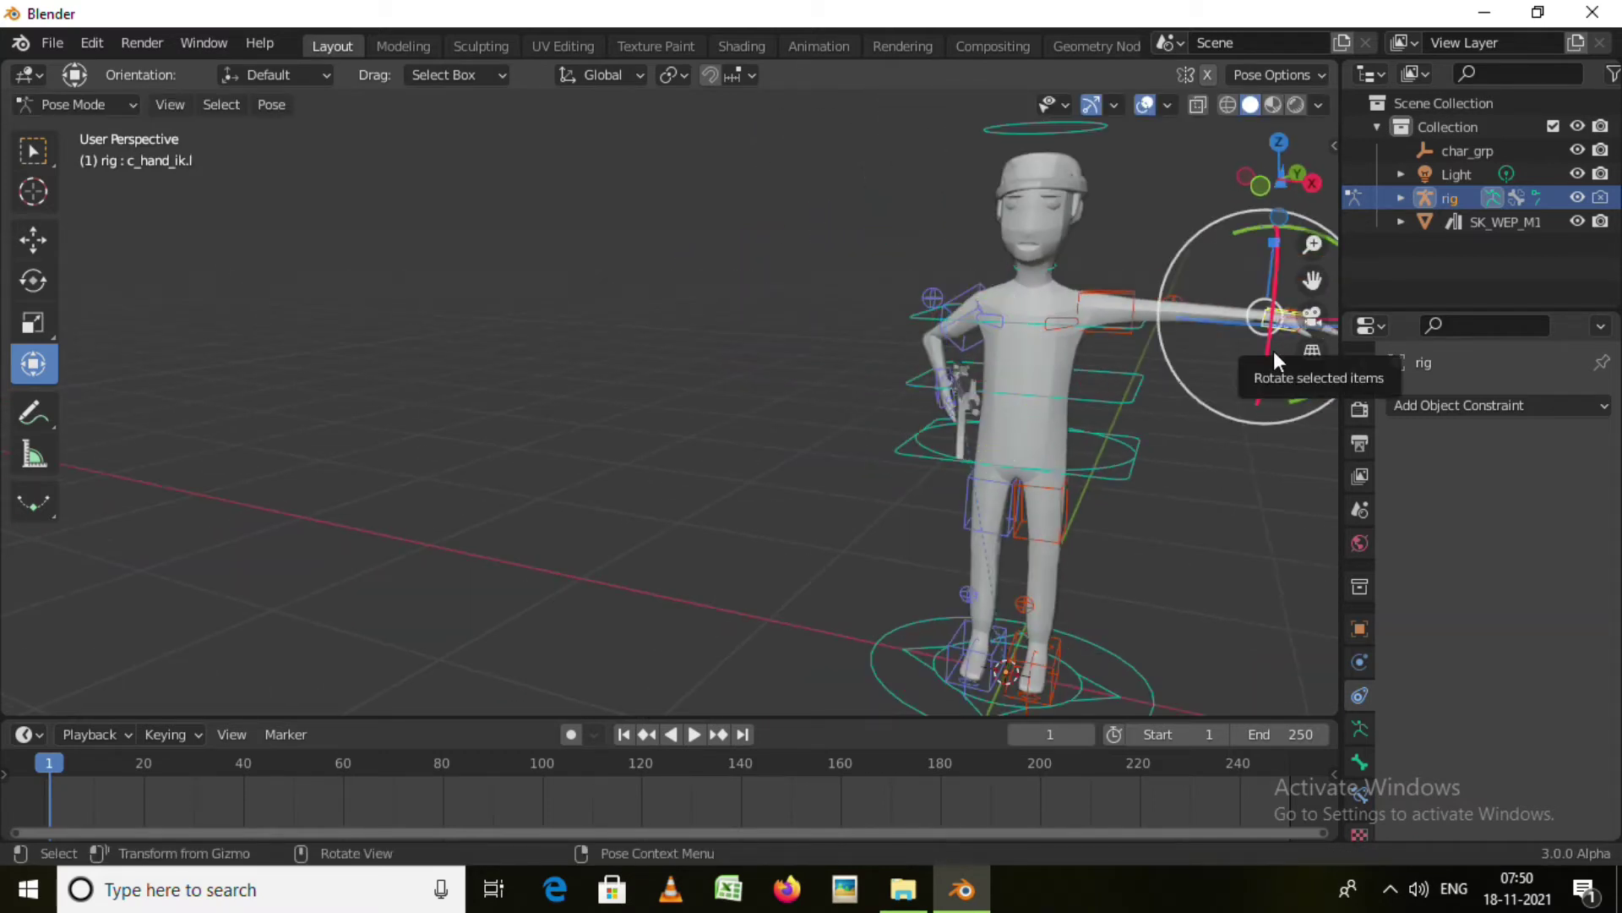
# Move the left-hand IK control c_hand_ik.l up to the chest and tilt it toward the rifle
pyautogui.press('g')
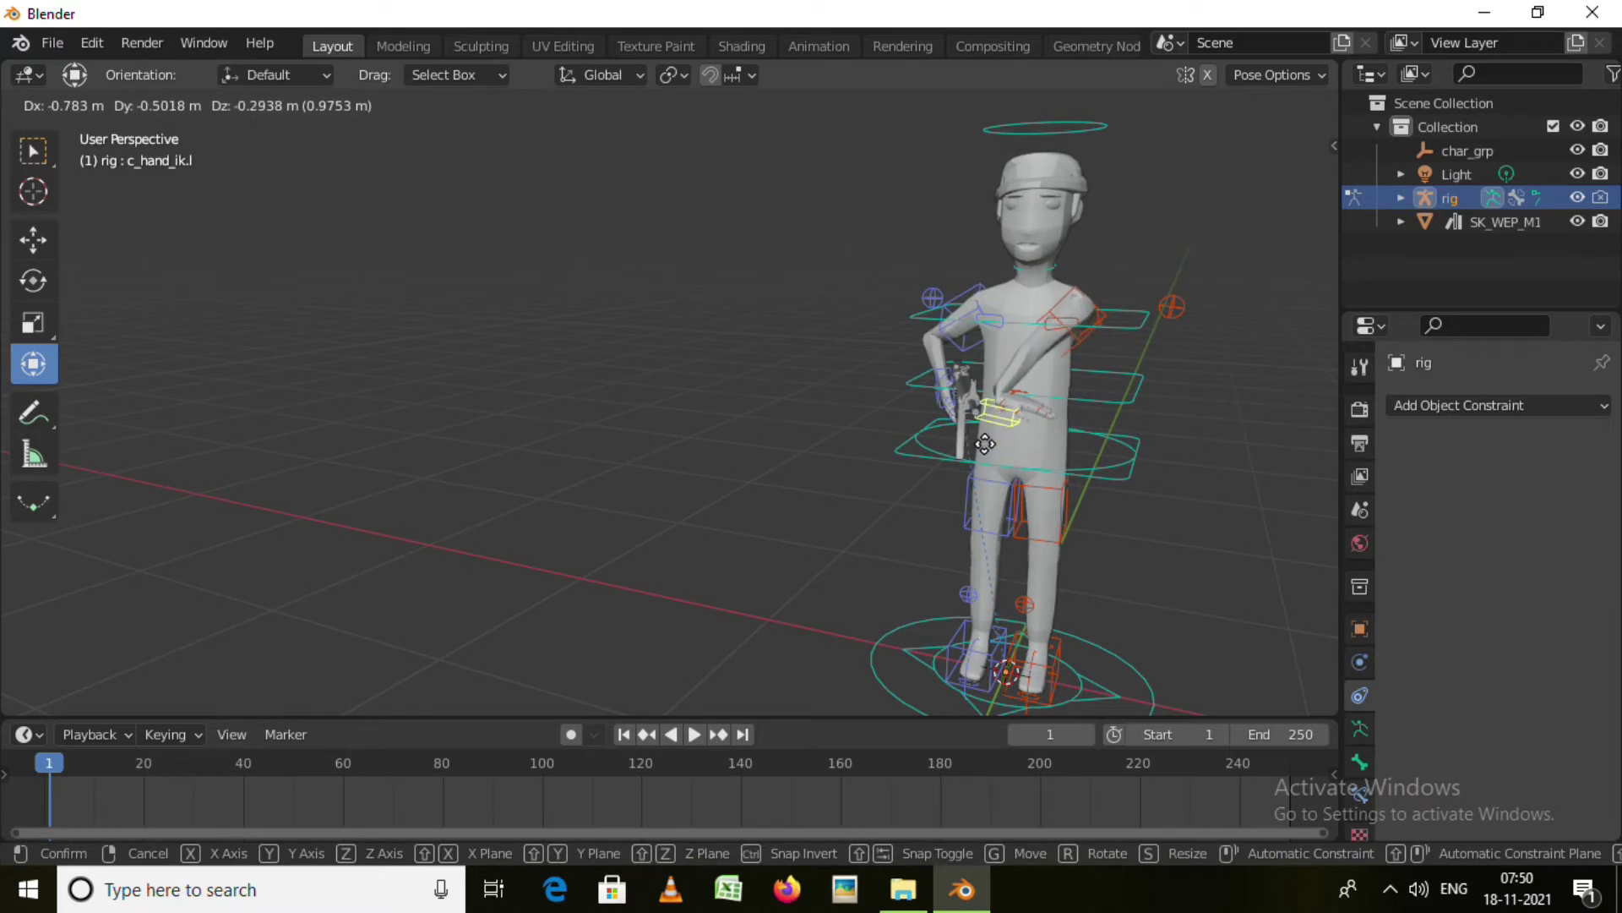
pyautogui.click(964, 447)
pyautogui.moveTo(991, 327); pyautogui.dragTo(1041, 506)
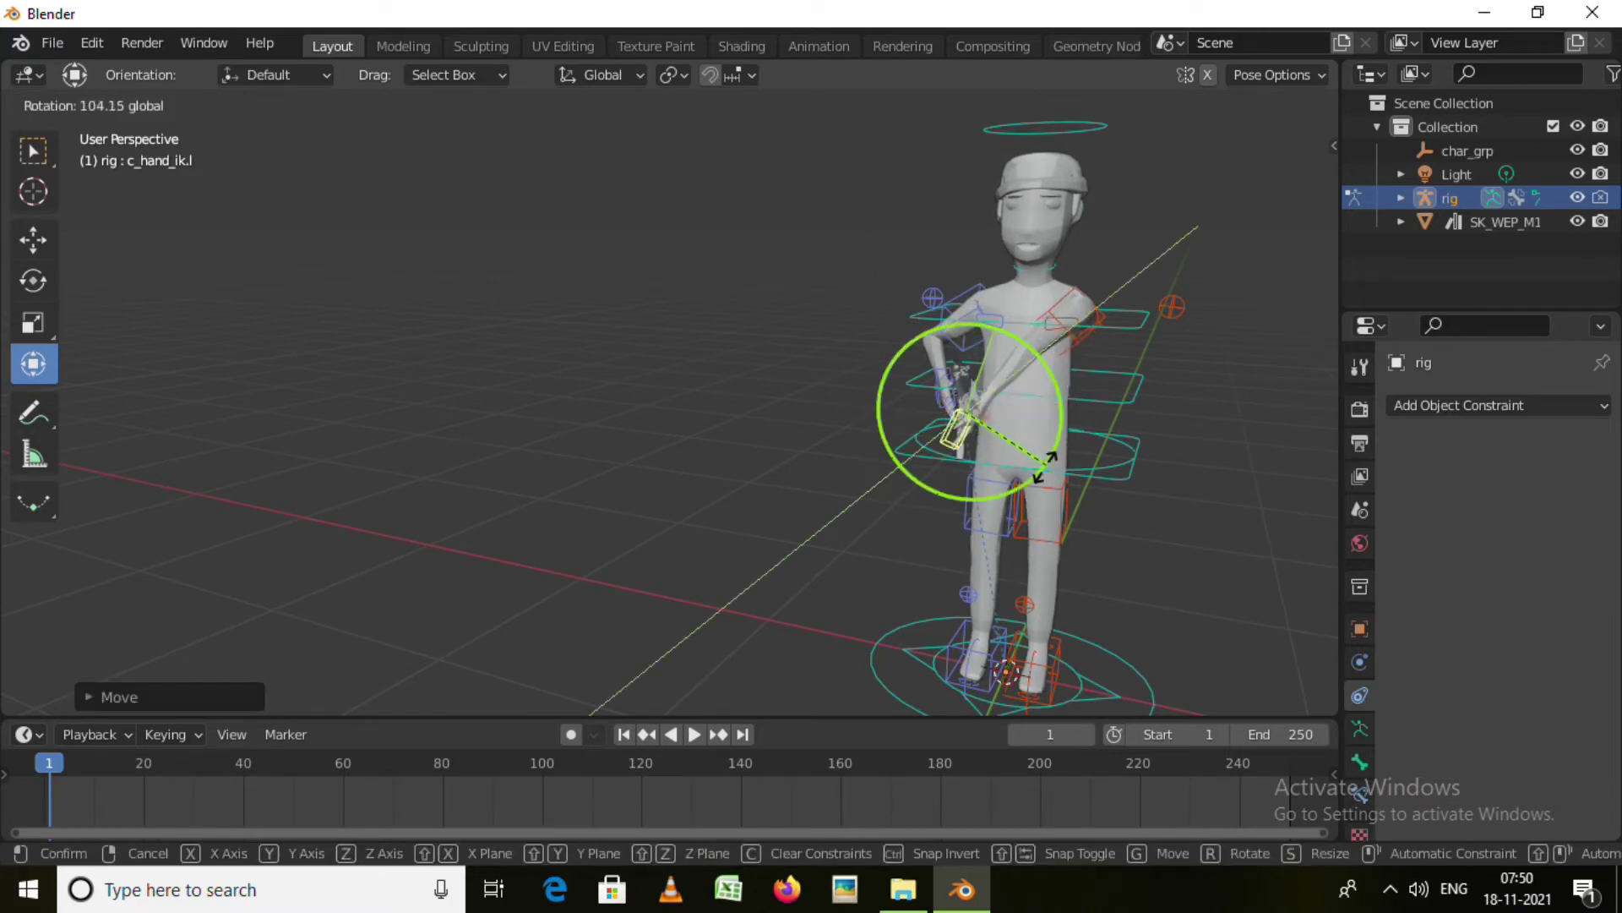
pyautogui.moveTo(1041, 505); pyautogui.dragTo(845, 530, button='middle')
pyautogui.moveTo(971, 488); pyautogui.dragTo(1000, 461, button='middle')
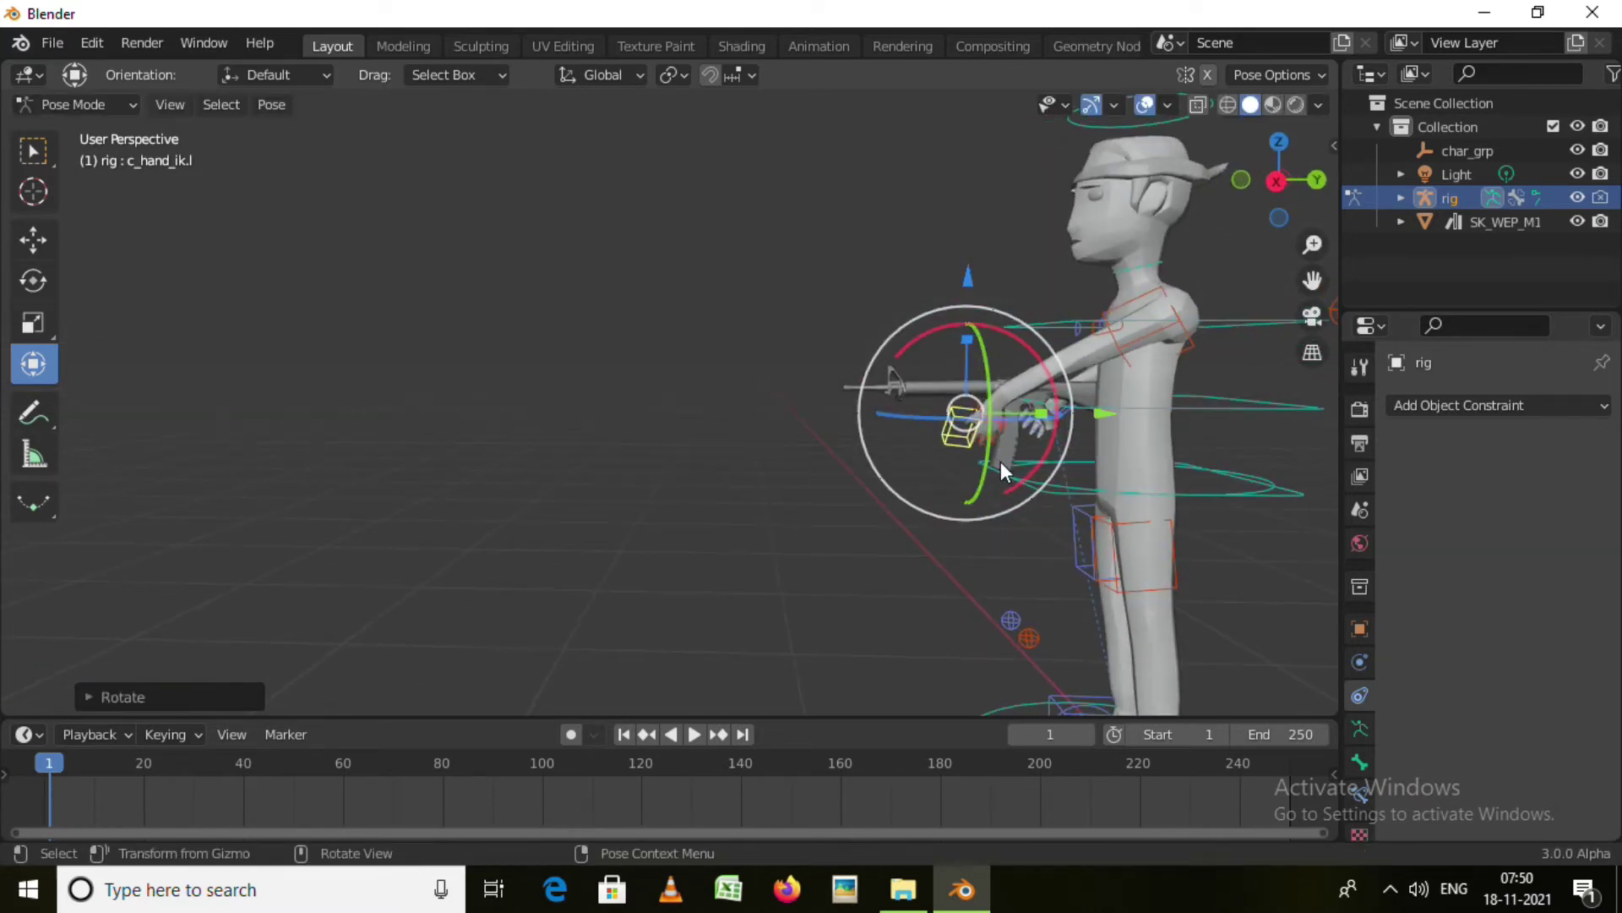
pyautogui.moveTo(984, 343)
pyautogui.mouseDown()
pyautogui.moveTo(990, 375)
pyautogui.moveTo(1009, 333)
pyautogui.moveTo(1032, 369)
pyautogui.mouseUp()
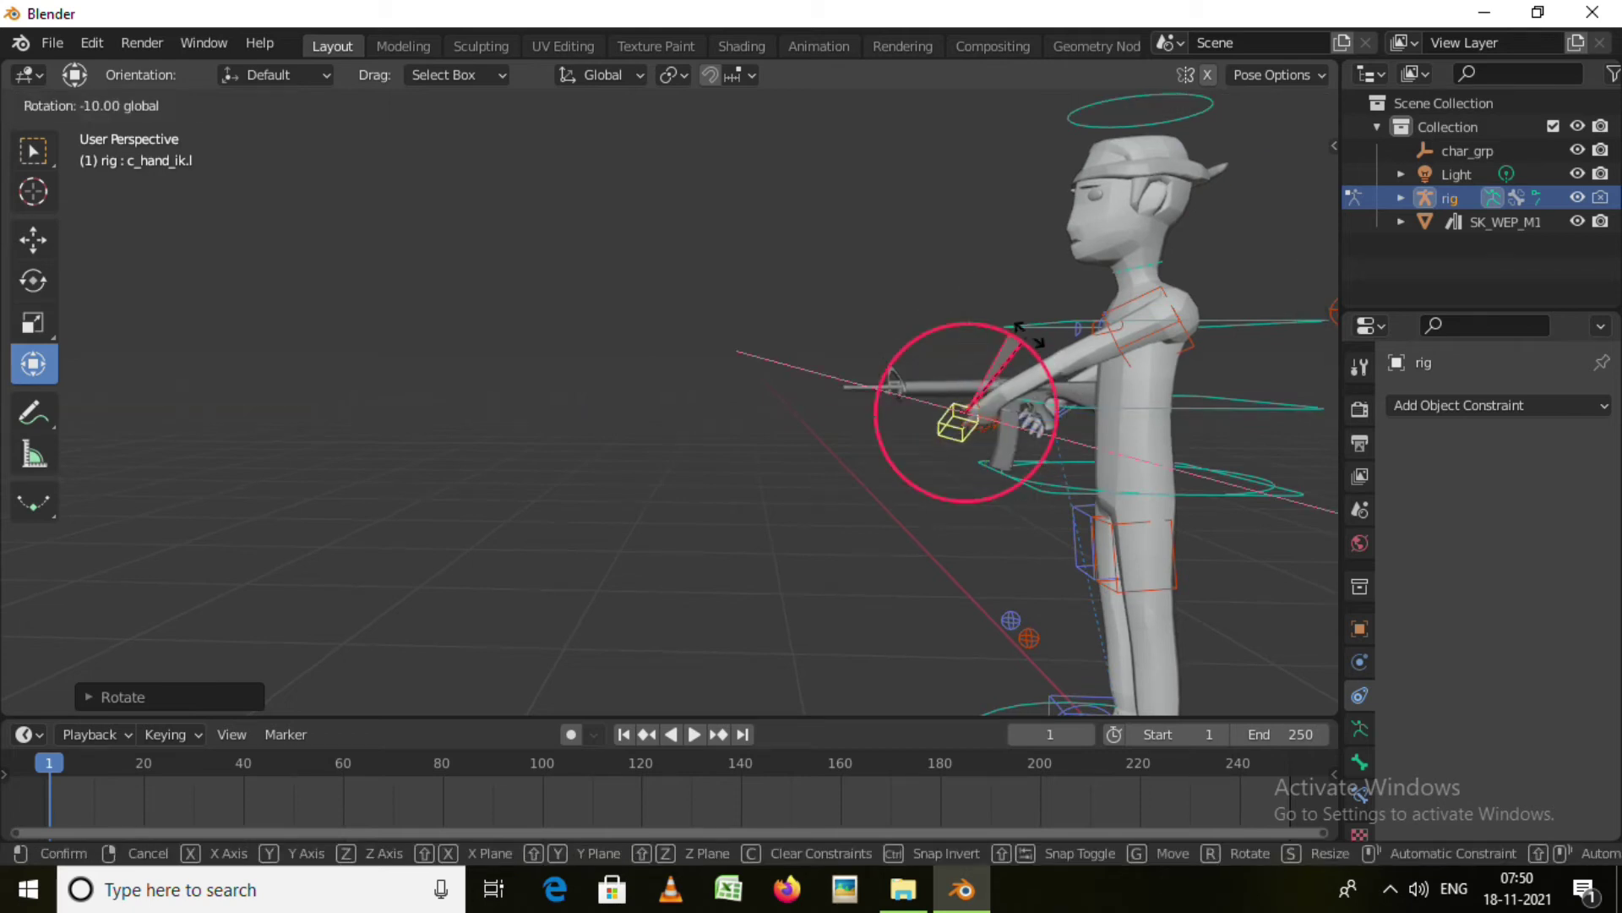
pyautogui.moveTo(1033, 369); pyautogui.dragTo(1098, 479, button='middle')
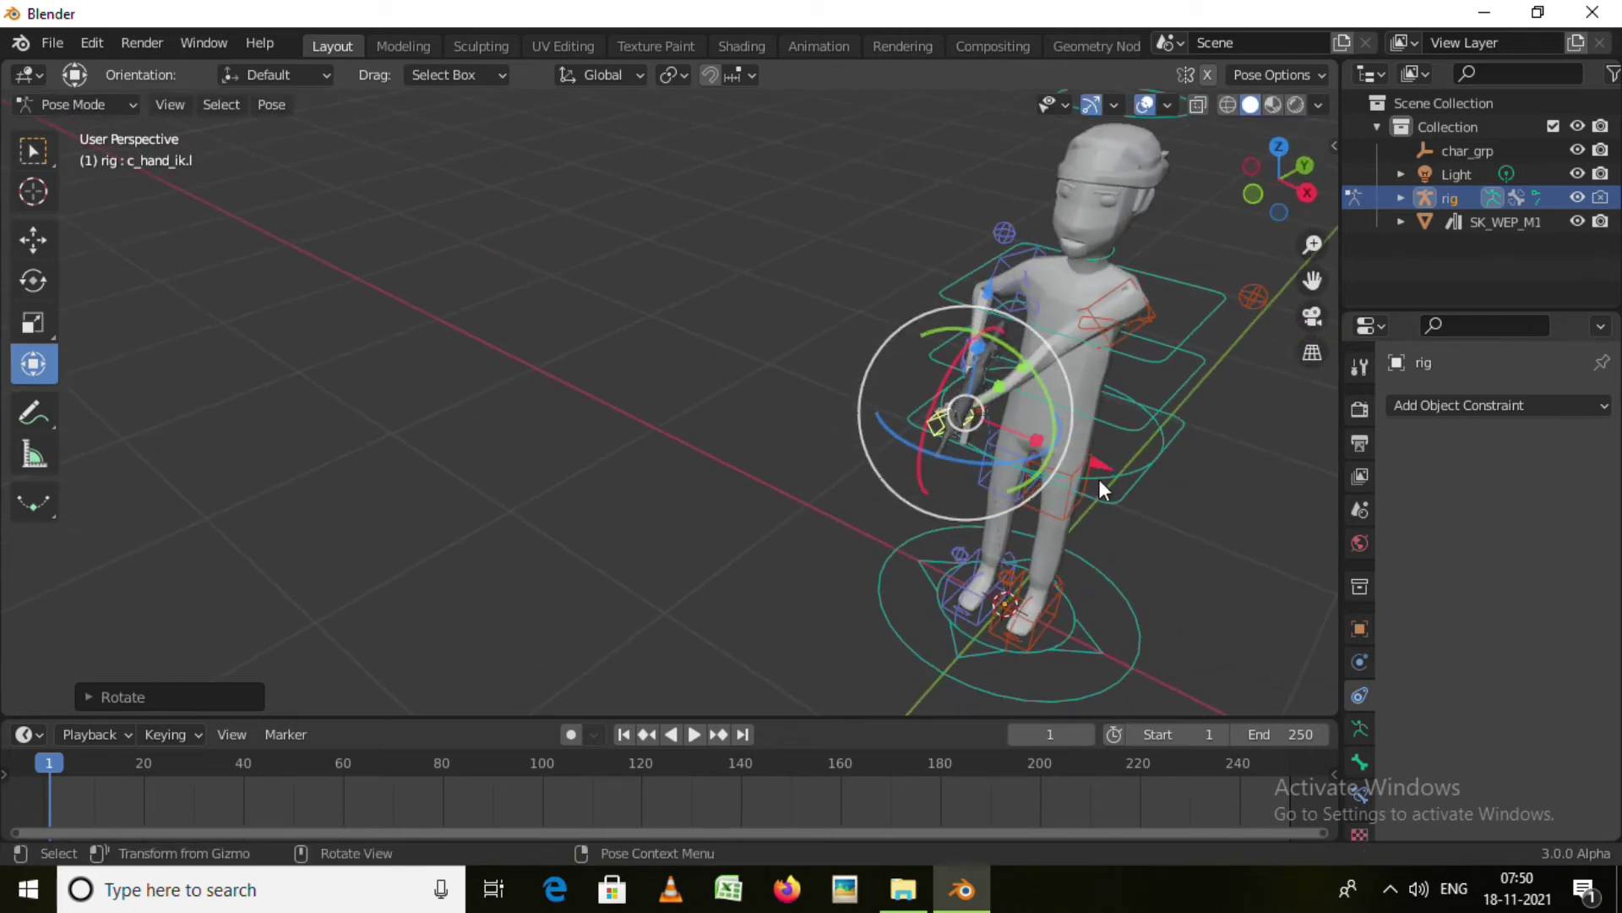
# Reposition c_hand_ik.l and rotate it to reach under the rifle barrel
pyautogui.press('g')
pyautogui.click(1105, 521)
pyautogui.moveTo(1105, 520)
pyautogui.mouseDown(button='middle')
pyautogui.moveTo(867, 469)
pyautogui.moveTo(799, 531)
pyautogui.moveTo(853, 498)
pyautogui.mouseUp(button='middle')
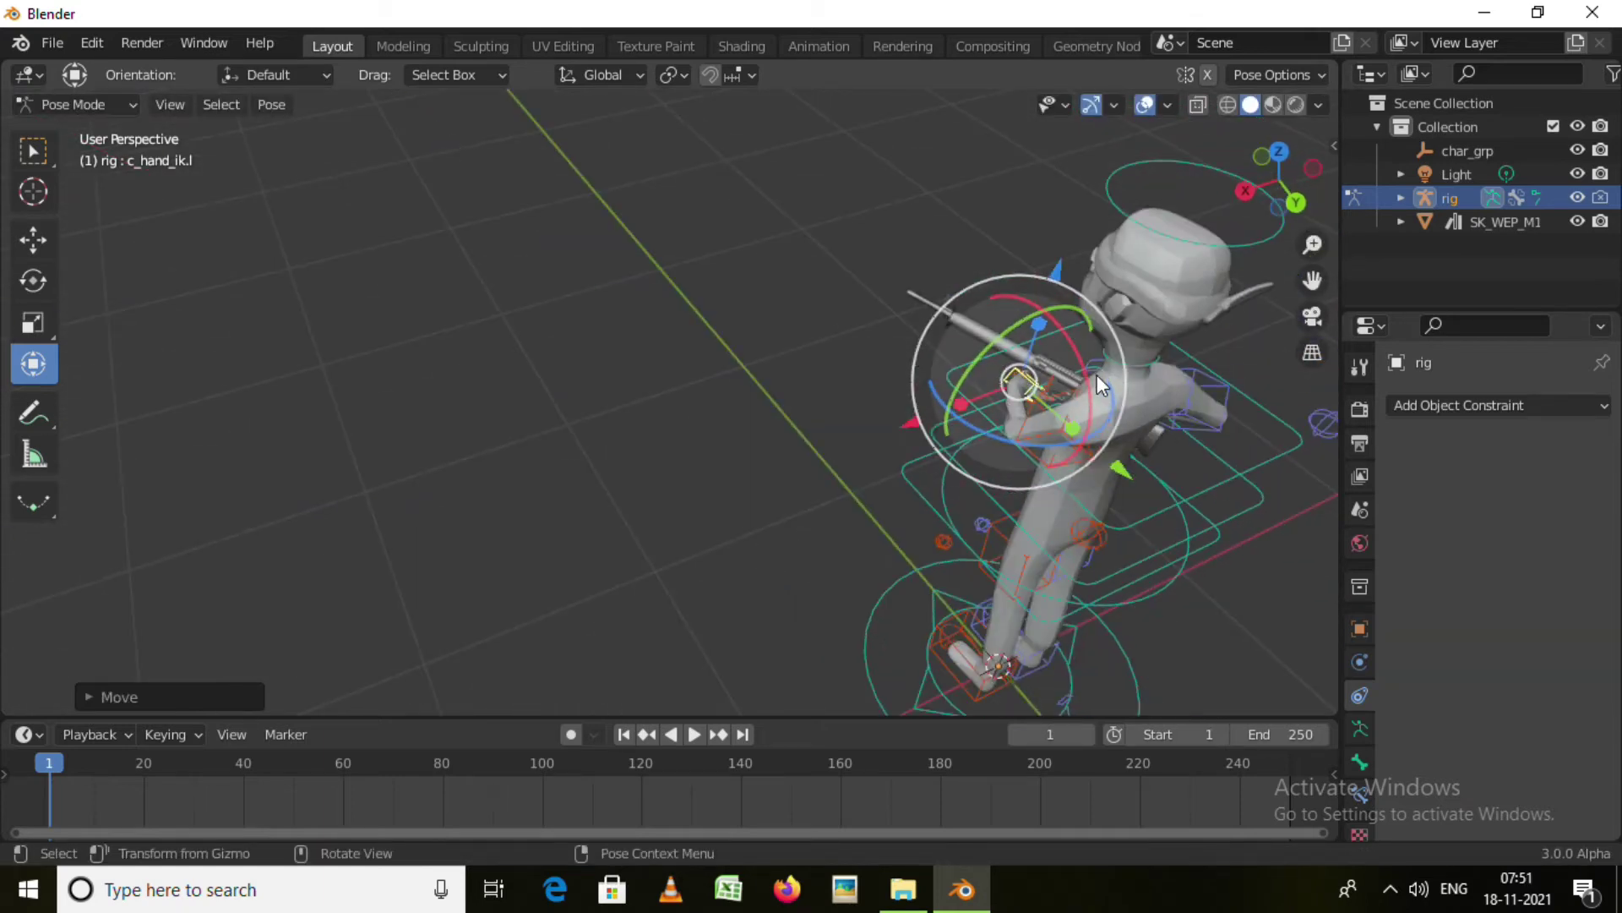
pyautogui.moveTo(975, 430); pyautogui.dragTo(1081, 439)
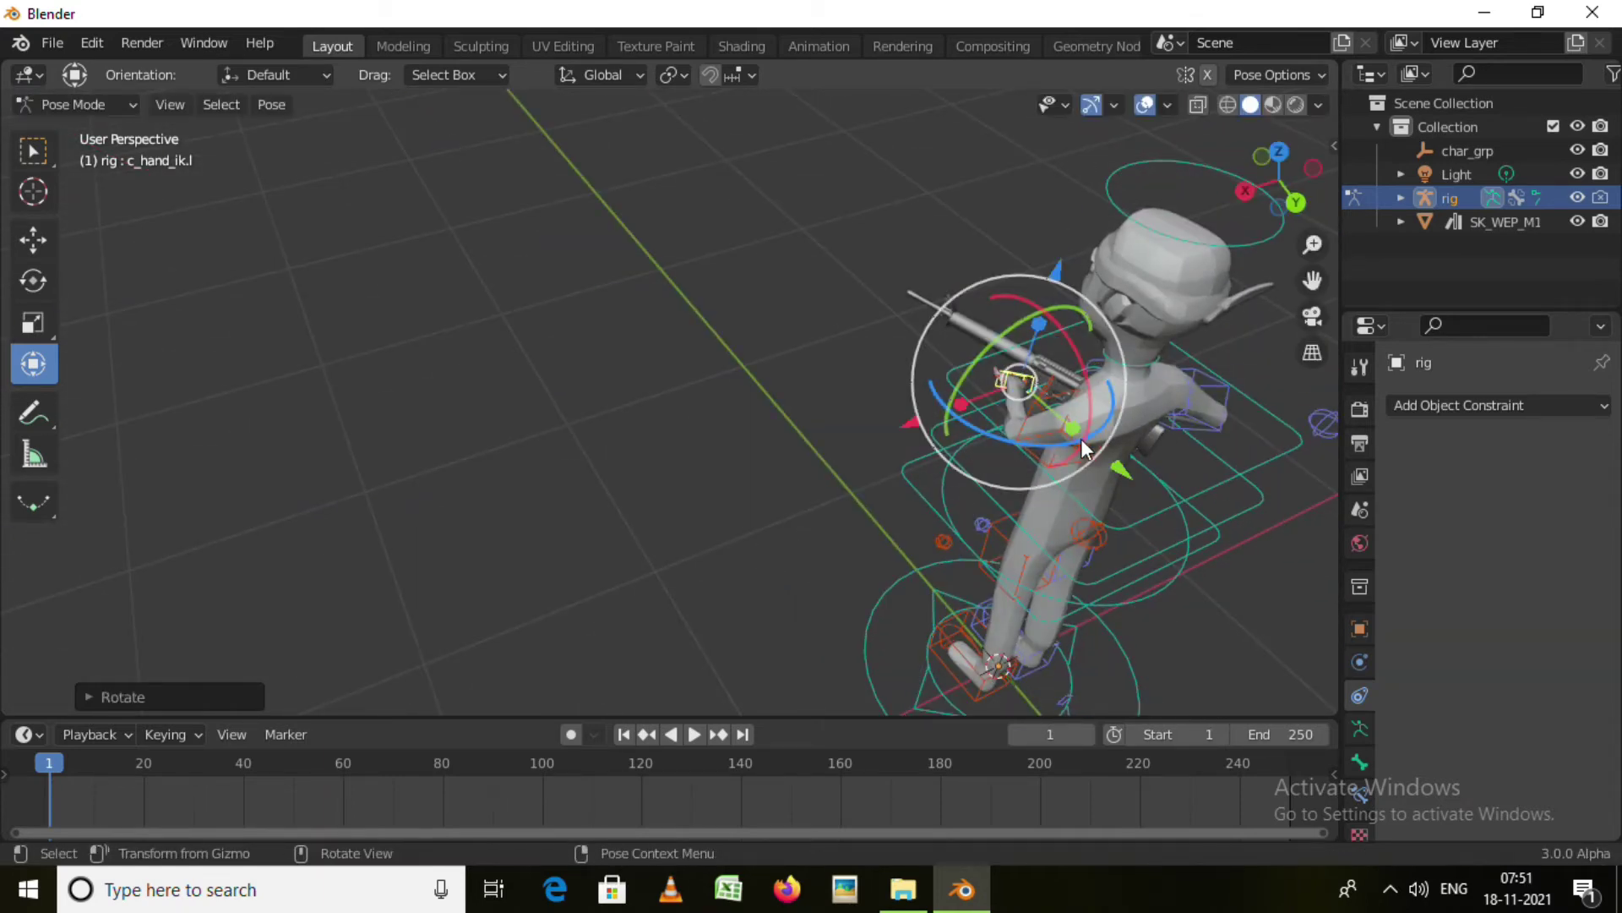
pyautogui.moveTo(1025, 326); pyautogui.dragTo(989, 338)
pyautogui.moveTo(1089, 429)
pyautogui.mouseDown(button='middle')
pyautogui.moveTo(1280, 488)
pyautogui.moveTo(1250, 457)
pyautogui.mouseUp(button='middle')
pyautogui.moveTo(995, 319); pyautogui.dragTo(1087, 474)
pyautogui.moveTo(1087, 473)
pyautogui.mouseDown(button='middle')
pyautogui.moveTo(1117, 403)
pyautogui.moveTo(980, 457)
pyautogui.moveTo(962, 488)
pyautogui.moveTo(1068, 399)
pyautogui.moveTo(1075, 469)
pyautogui.moveTo(1030, 438)
pyautogui.moveTo(965, 429)
pyautogui.moveTo(1028, 515)
pyautogui.moveTo(884, 482)
pyautogui.moveTo(1084, 514)
pyautogui.moveTo(940, 468)
pyautogui.moveTo(873, 507)
pyautogui.moveTo(1115, 522)
pyautogui.moveTo(1230, 500)
pyautogui.moveTo(763, 385)
pyautogui.mouseUp(button='middle')
# Zoom in on the hands and try rotating the chest spine control, then cancel
pyautogui.scroll(2, 1107, 403)
pyautogui.scroll(3, 1060, 472)
pyautogui.scroll(3, 1025, 373)
pyautogui.scroll(-3, 1030, 460)
pyautogui.scroll(-2, 991, 423)
pyautogui.scroll(-2, 991, 423)
pyautogui.scroll(-2, 924, 401)
pyautogui.scroll(3, 762, 383)
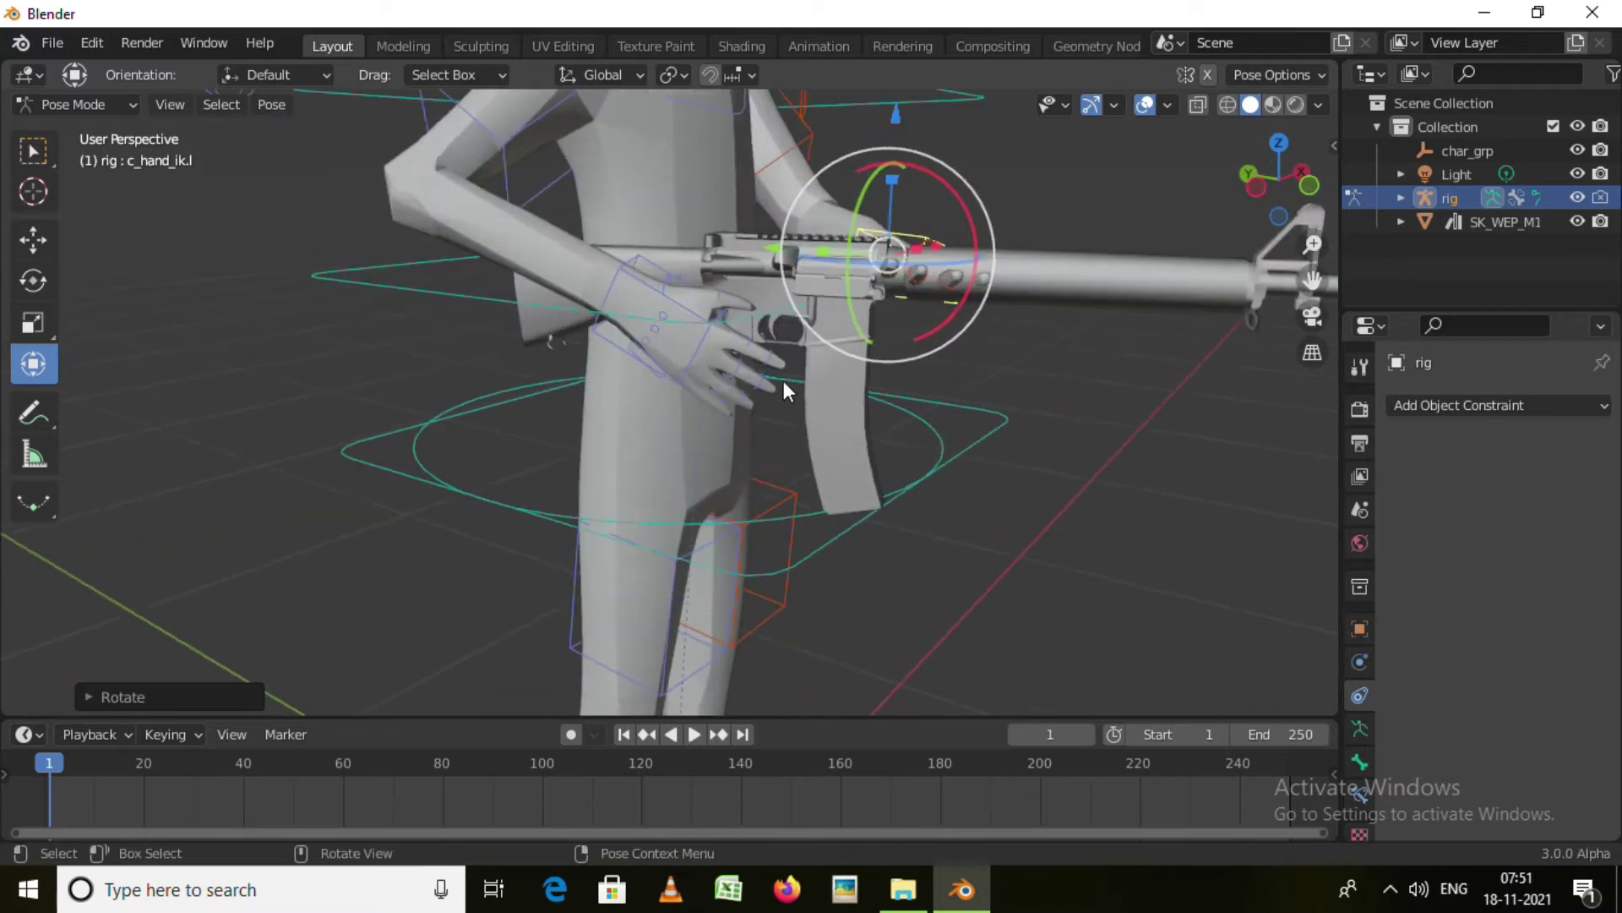
pyautogui.click(709, 321)
pyautogui.press('r')
pyautogui.press('Escape')
# Raise the right-hand control c_hand_ik.r onto the rifle grip
pyautogui.click(701, 312)
pyautogui.moveTo(701, 312); pyautogui.dragTo(761, 358, button='middle')
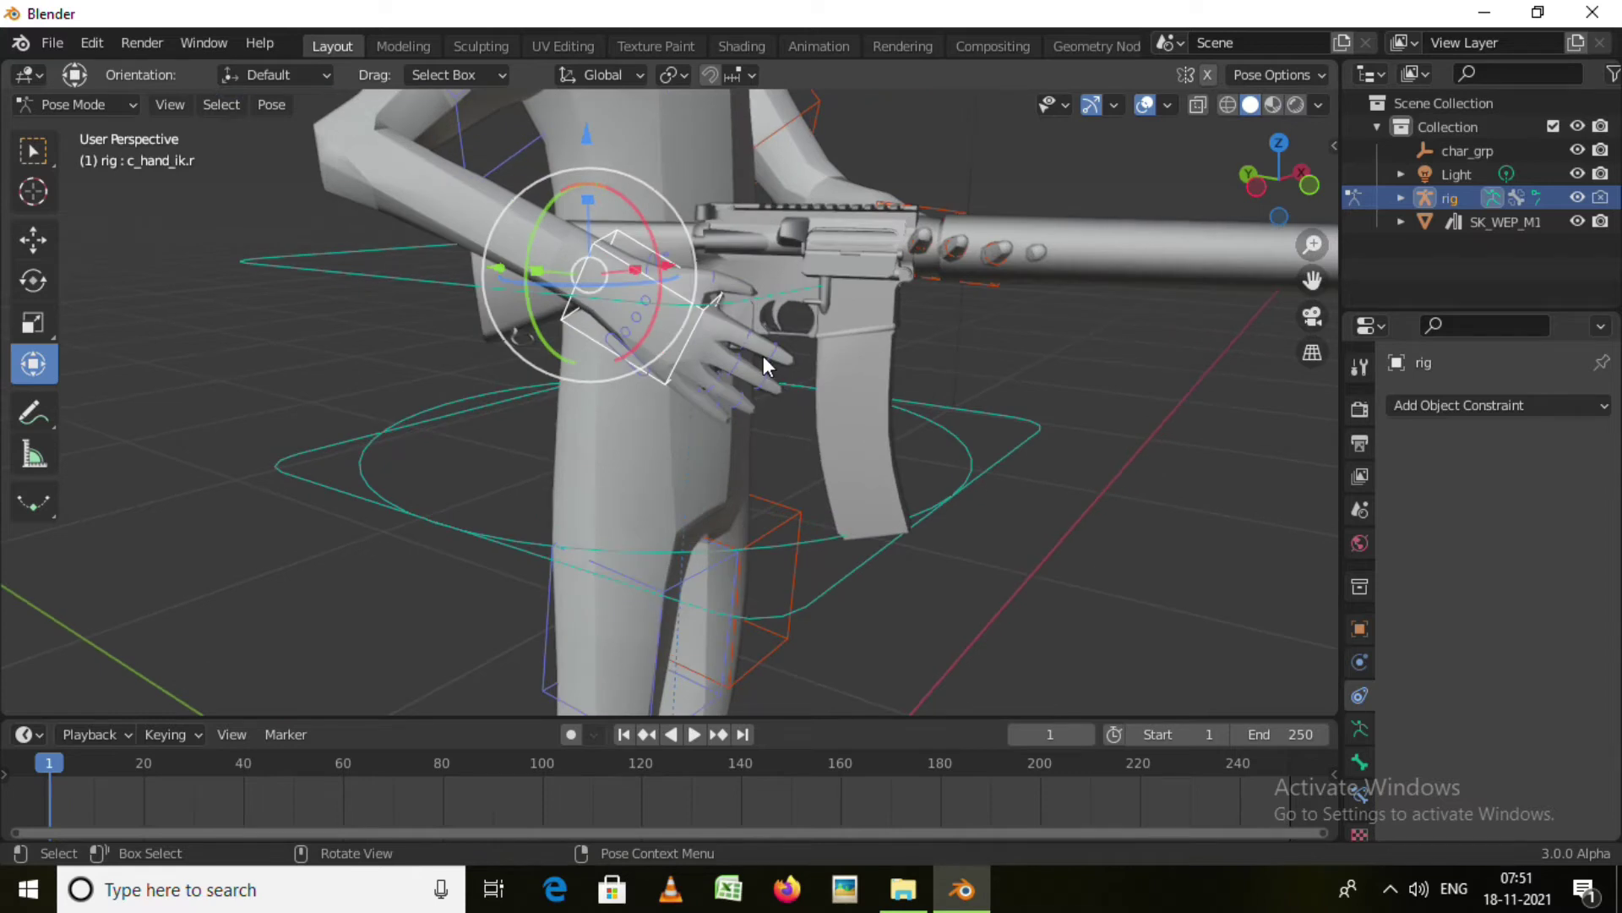
pyautogui.press('g')
pyautogui.click(777, 319)
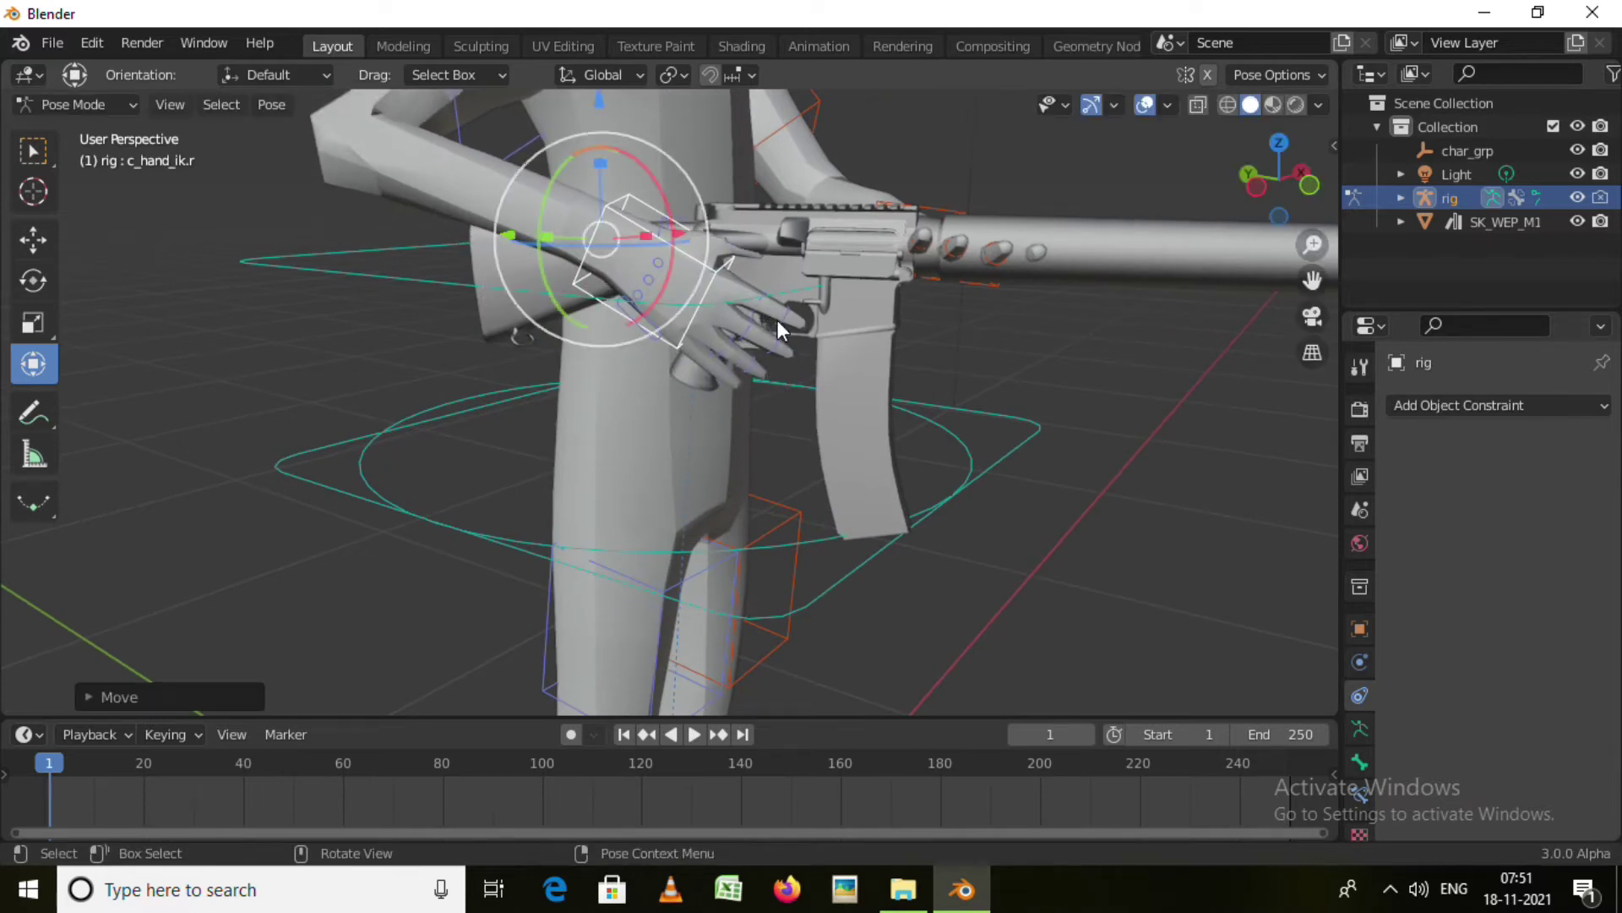
pyautogui.moveTo(778, 320); pyautogui.dragTo(808, 379, button='middle')
pyautogui.scroll(2, 808, 378)
pyautogui.scroll(2, 760, 333)
pyautogui.scroll(2, 857, 385)
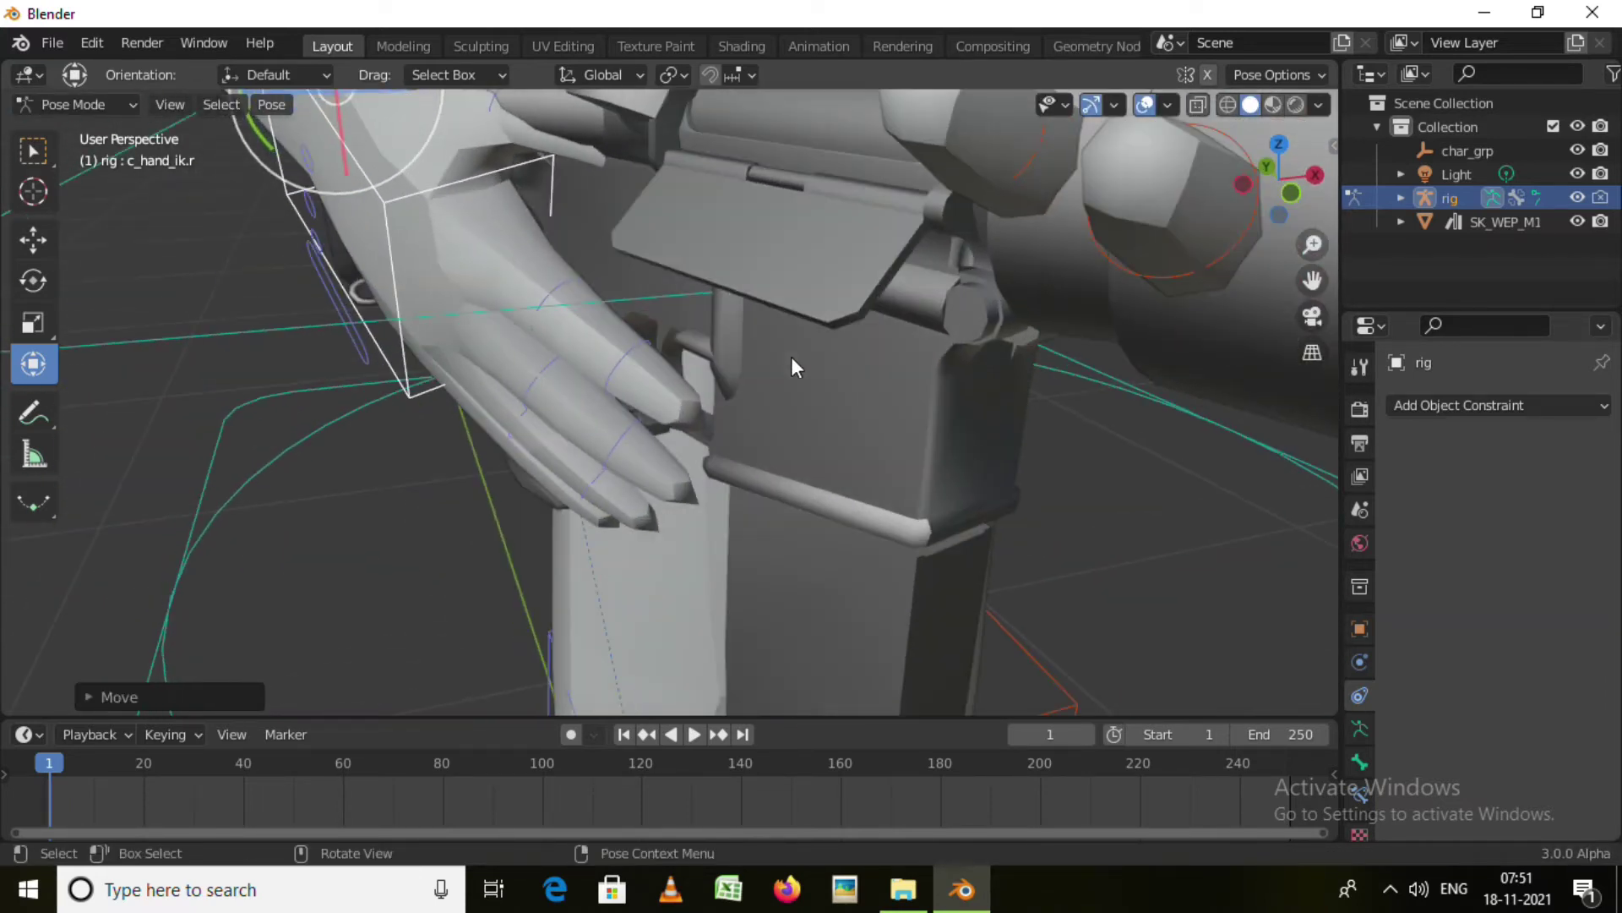
pyautogui.scroll(-2, 748, 408)
pyautogui.scroll(-2, 790, 436)
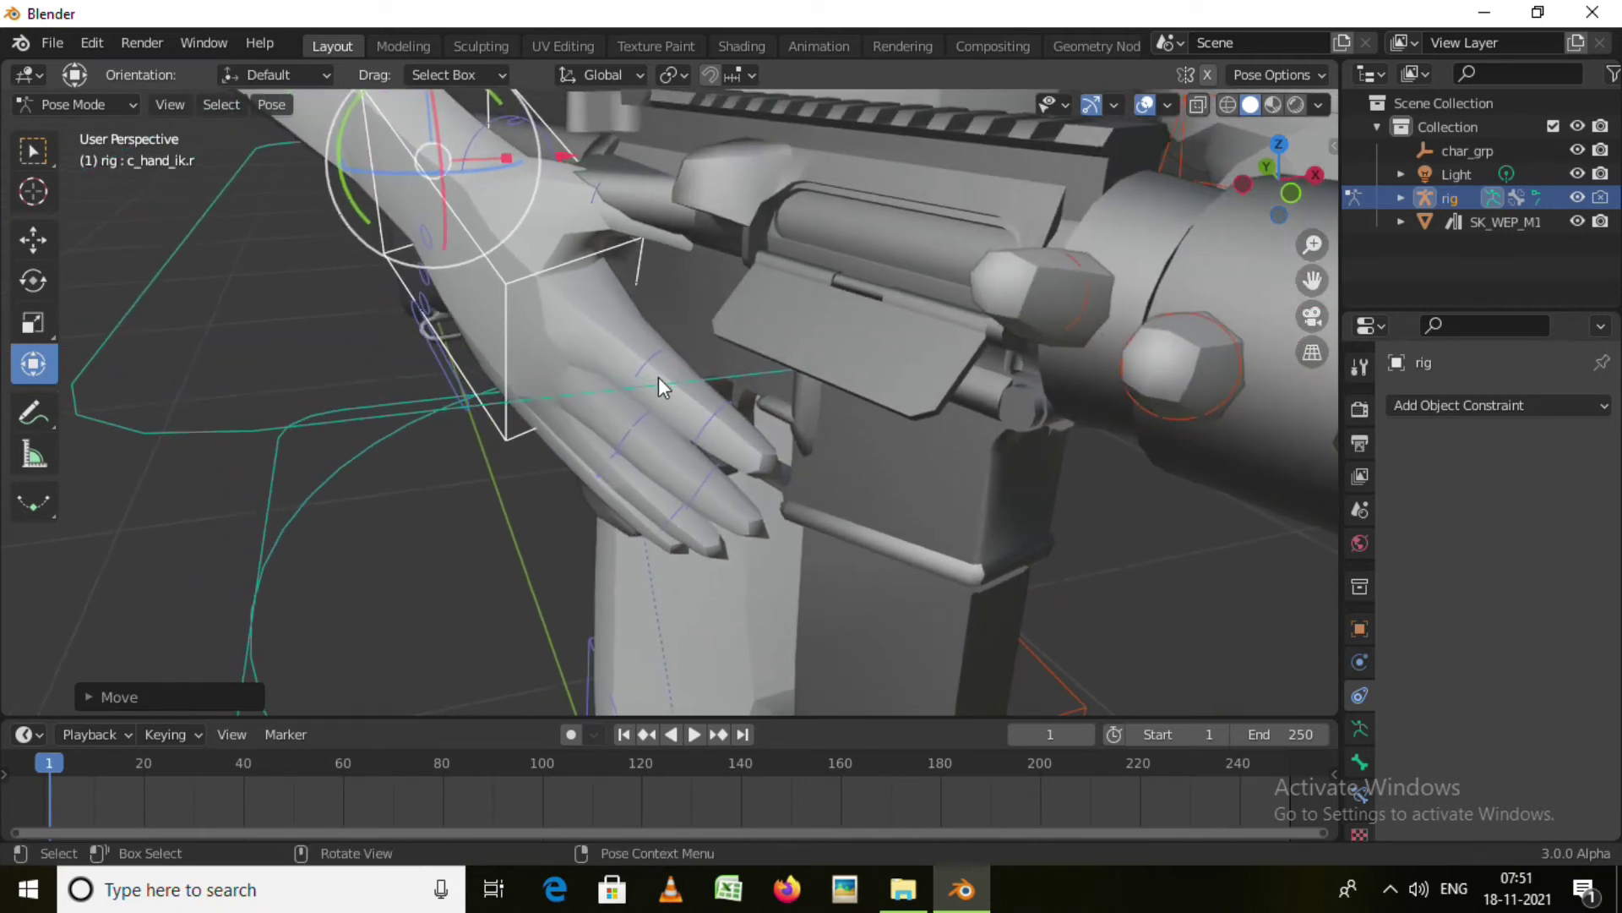
# Curl the right index fingertip c_index3.r toward the trigger
pyautogui.click(648, 367)
pyautogui.click(700, 465)
pyautogui.moveTo(578, 400); pyautogui.dragTo(589, 397)
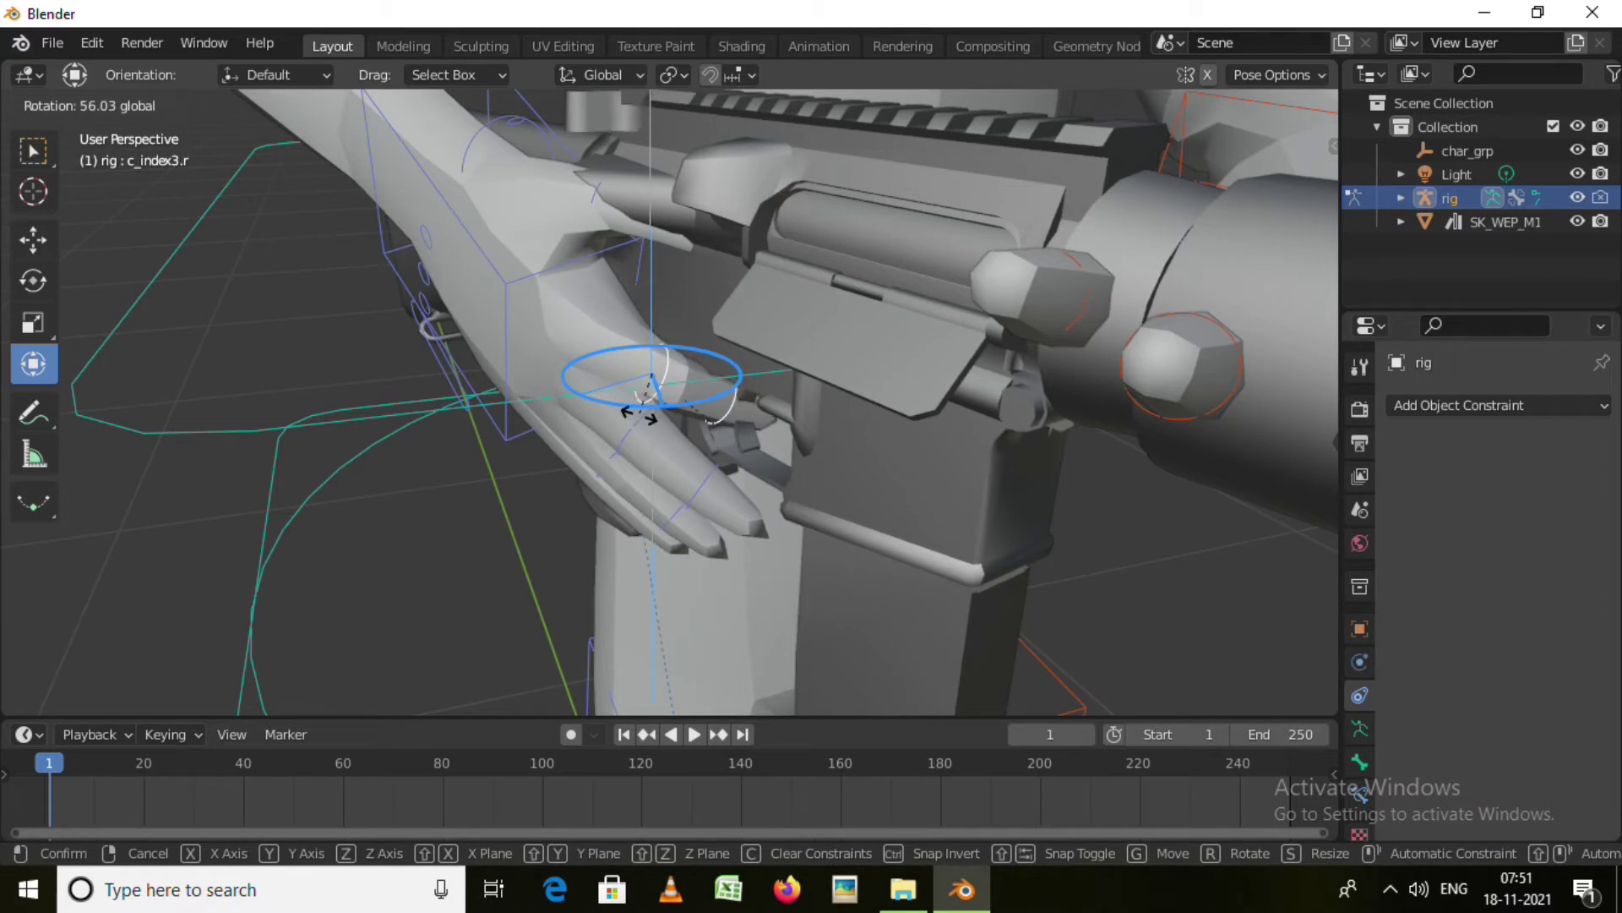
pyautogui.click(651, 415)
pyautogui.moveTo(688, 427); pyautogui.dragTo(696, 433)
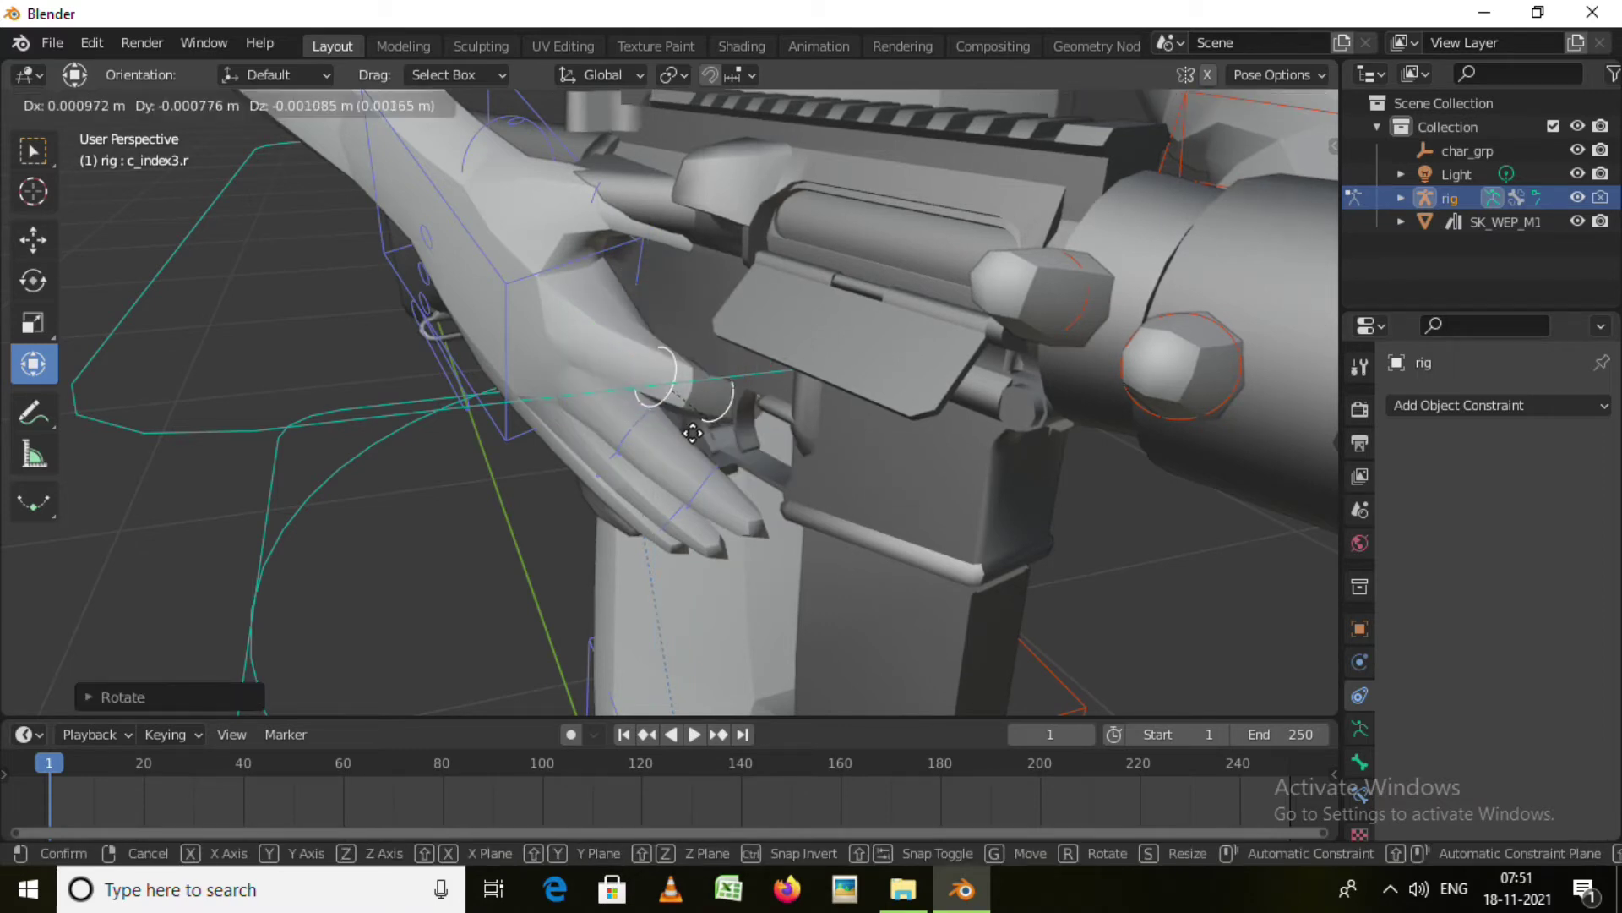
pyautogui.rightClick(697, 433)
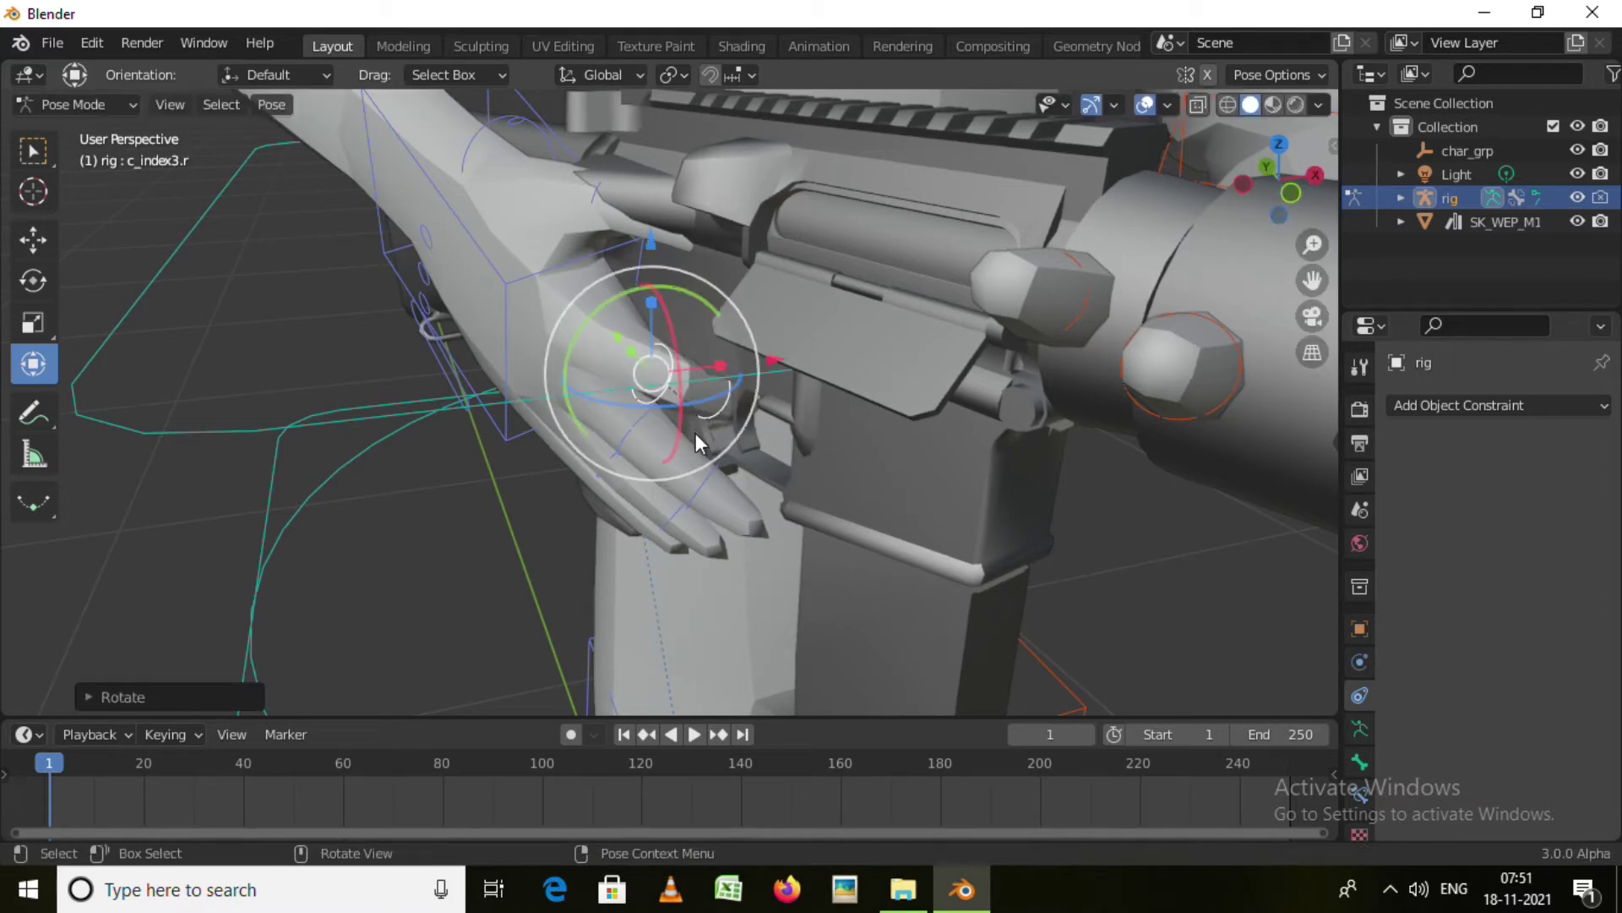
# Press the right hand closer to the rifle and curl the ring finger c_ring3.r around the grip
pyautogui.click(512, 269)
pyautogui.press('g')
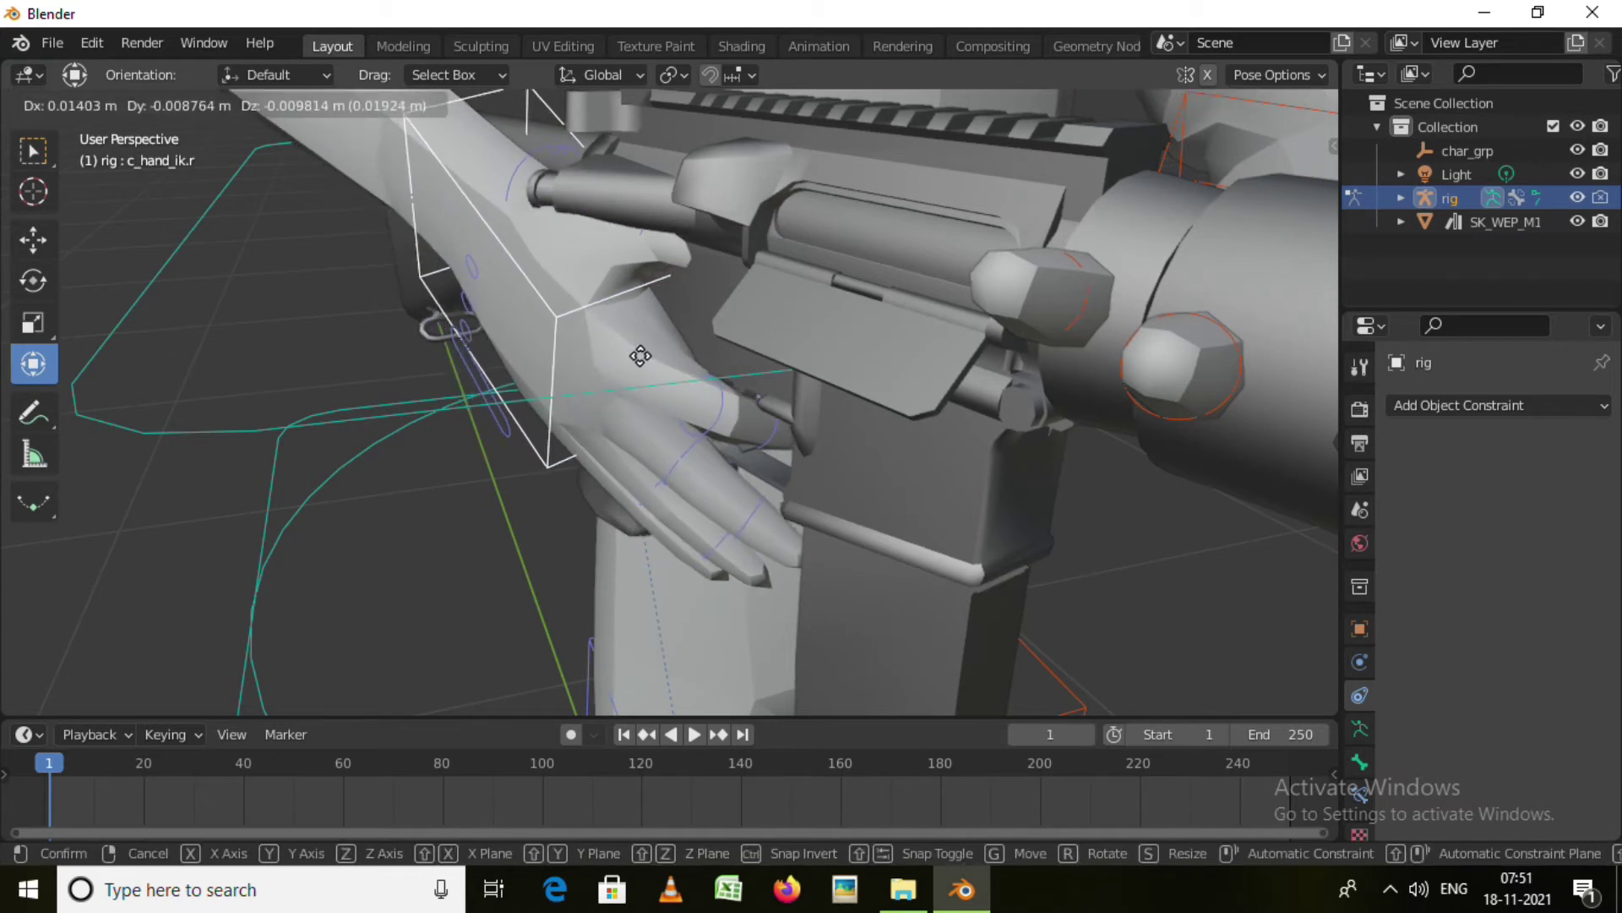
pyautogui.click(643, 362)
pyautogui.click(679, 459)
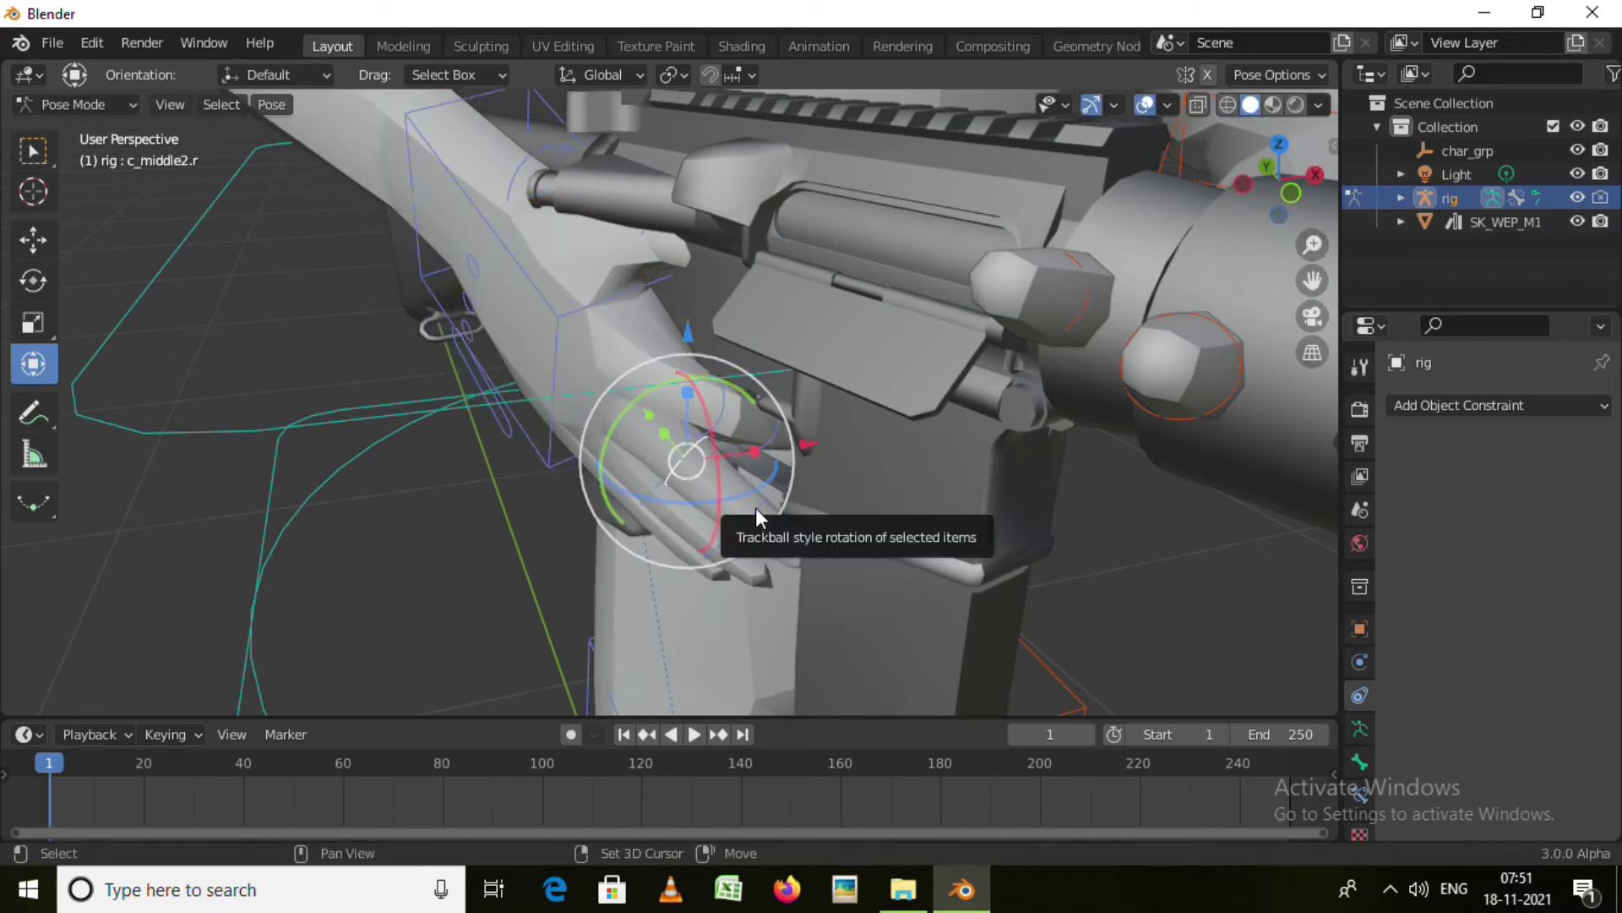
pyautogui.click(720, 551)
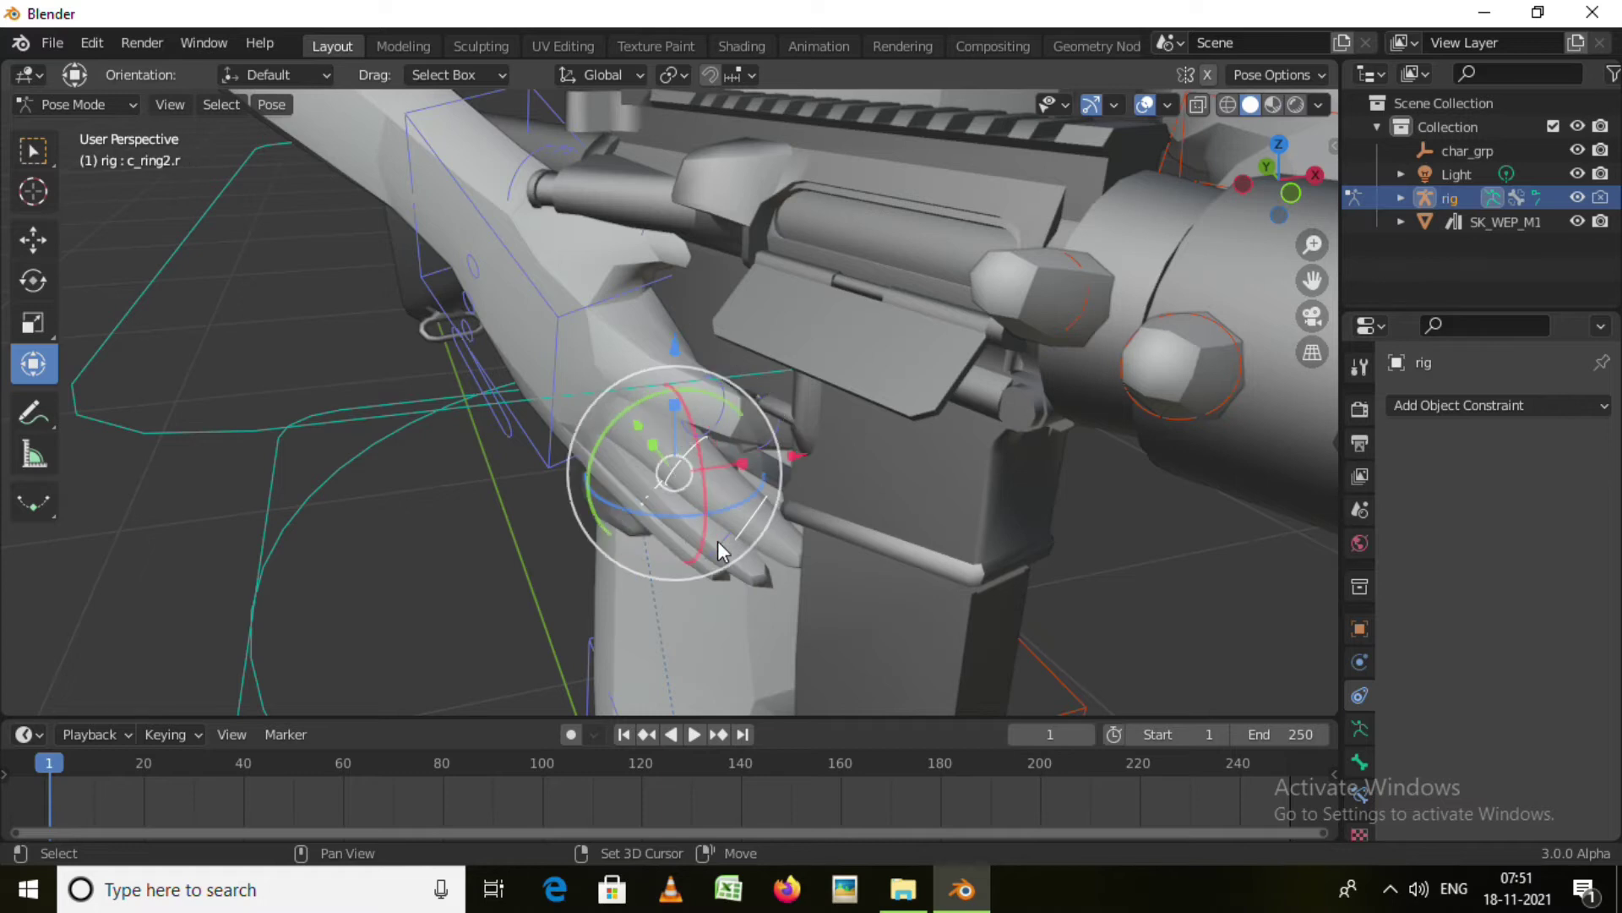
pyautogui.moveTo(594, 500)
pyautogui.mouseDown()
pyautogui.moveTo(664, 501)
pyautogui.moveTo(732, 551)
pyautogui.mouseUp()
pyautogui.moveTo(731, 551); pyautogui.dragTo(796, 424, button='middle')
# Curl the right pinky c_pinky3.r around the grip
pyautogui.moveTo(647, 587)
pyautogui.mouseDown(button='middle')
pyautogui.moveTo(700, 585)
pyautogui.moveTo(657, 610)
pyautogui.mouseUp(button='middle')
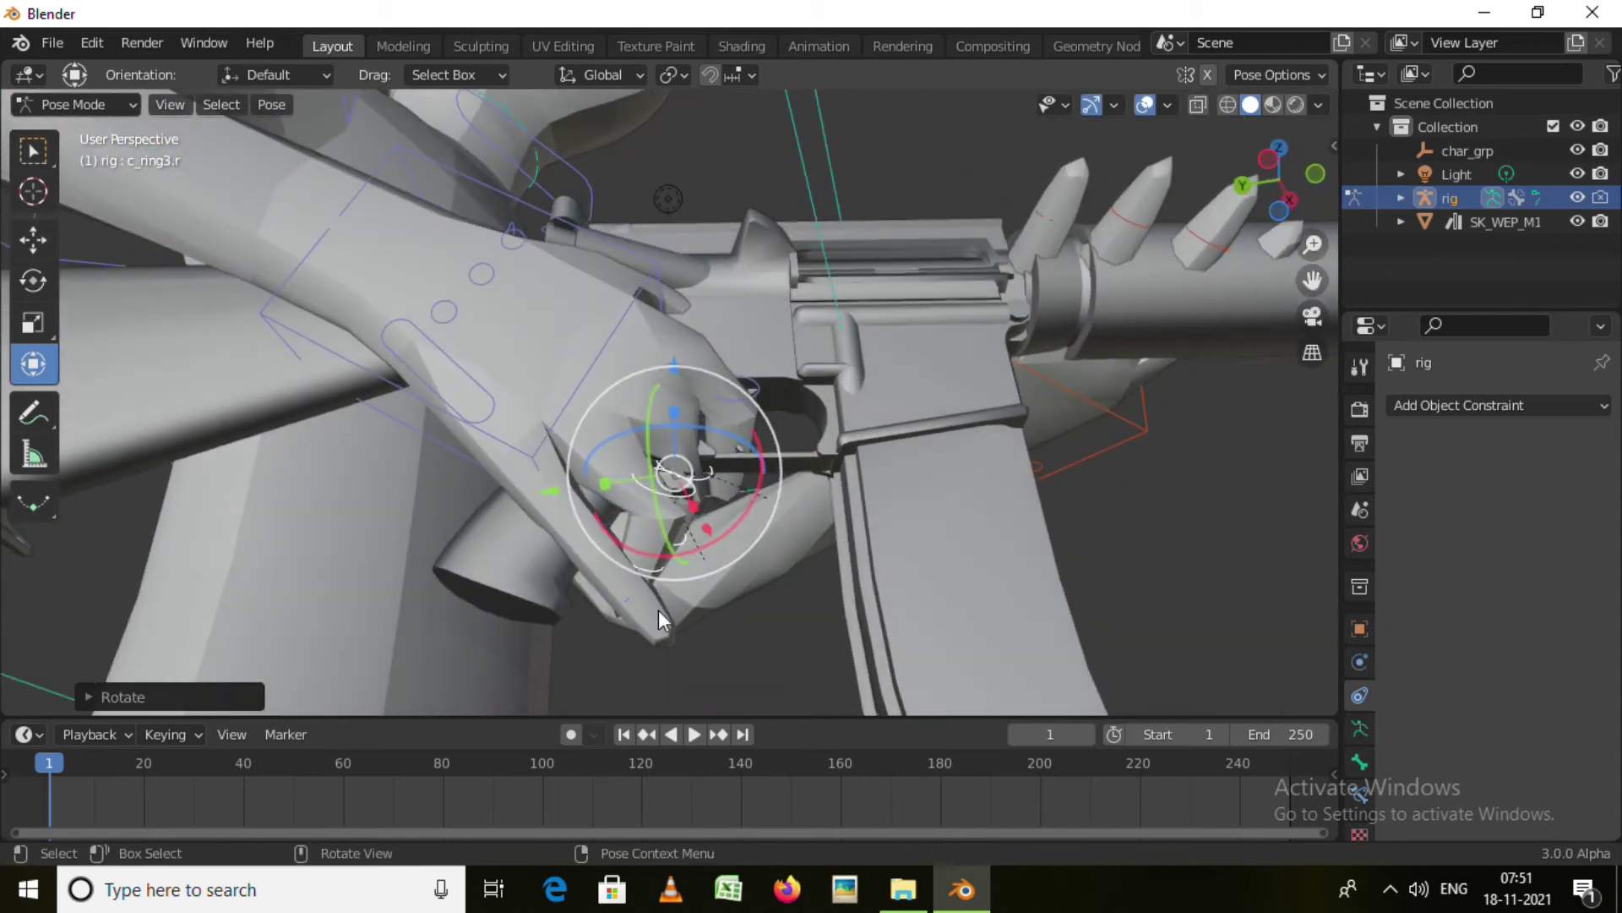
pyautogui.click(615, 607)
pyautogui.moveTo(621, 536)
pyautogui.mouseDown(button='middle')
pyautogui.moveTo(693, 651)
pyautogui.moveTo(536, 666)
pyautogui.moveTo(505, 591)
pyautogui.mouseUp(button='middle')
pyautogui.press('r')
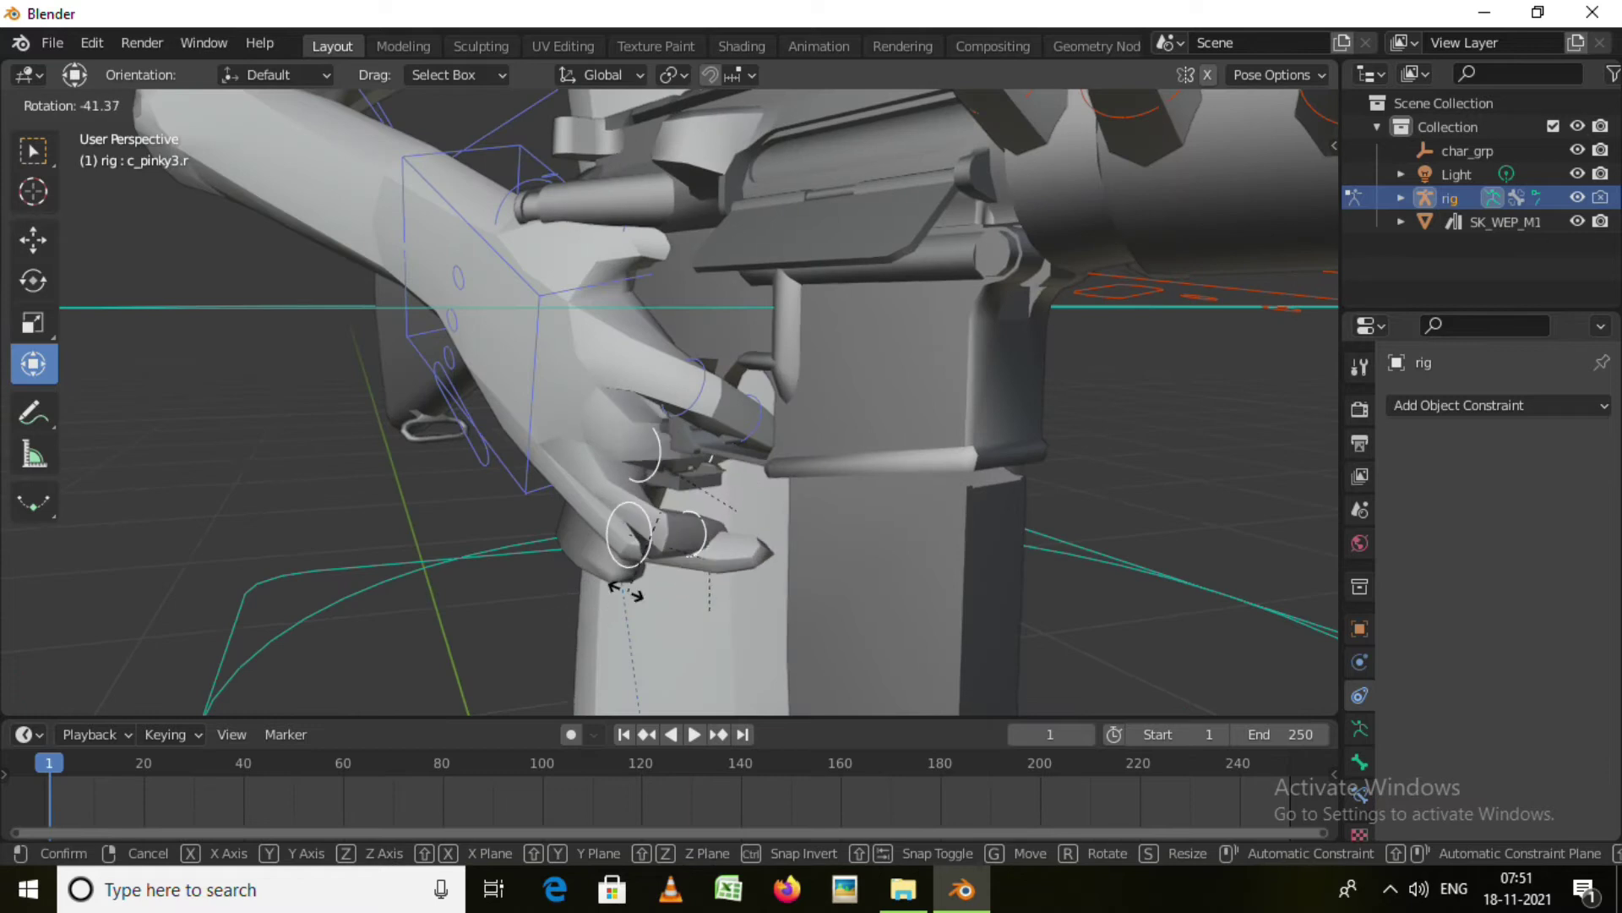
pyautogui.click(617, 584)
pyautogui.hotkey('ctrl', 'z')
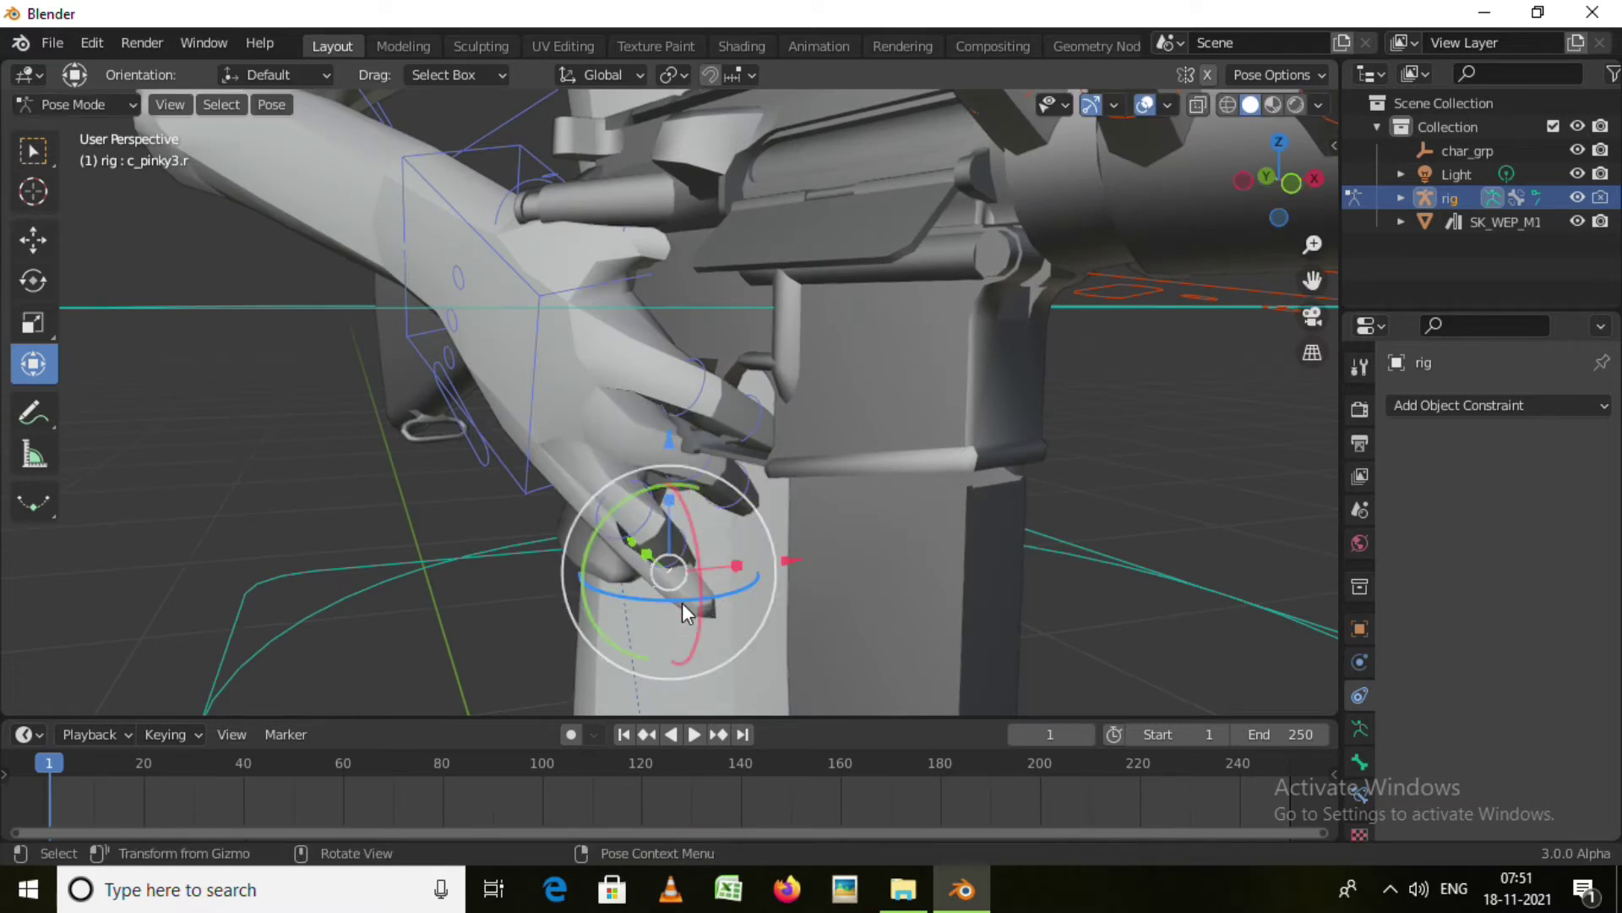
pyautogui.moveTo(603, 594); pyautogui.dragTo(680, 607)
pyautogui.moveTo(971, 568)
pyautogui.mouseDown(button='middle')
pyautogui.moveTo(849, 483)
pyautogui.moveTo(869, 536)
pyautogui.moveTo(767, 337)
pyautogui.mouseUp(button='middle')
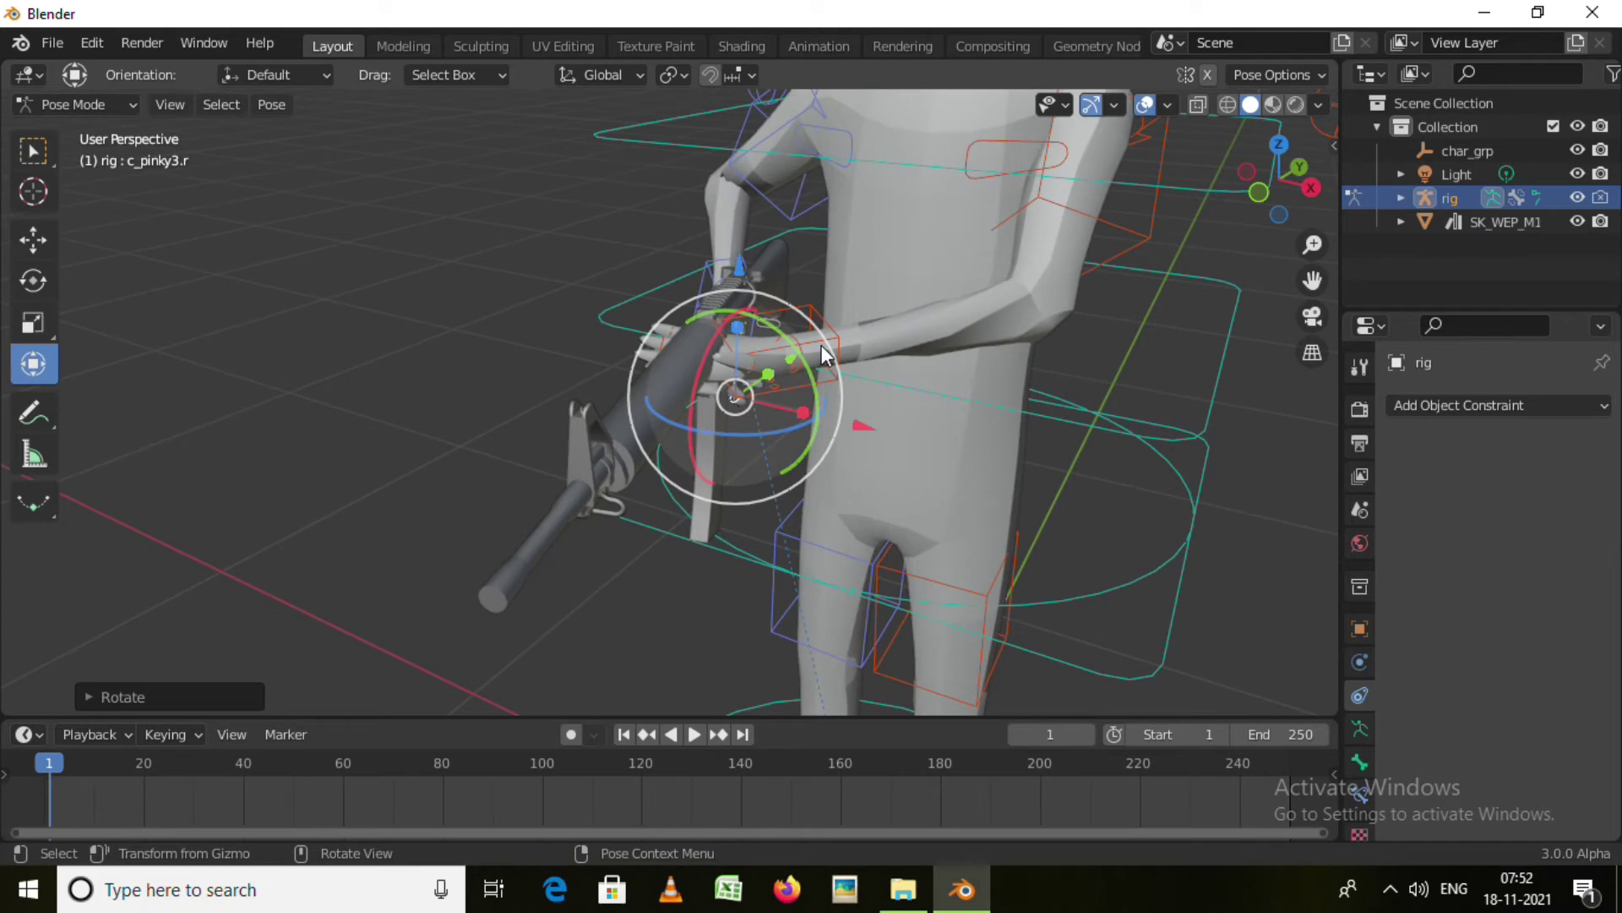
# Nudge c_hand_ik.l with the move gizmo under the rifle, then leave Pose Mode
pyautogui.click(803, 309)
pyautogui.moveTo(835, 211); pyautogui.dragTo(814, 224)
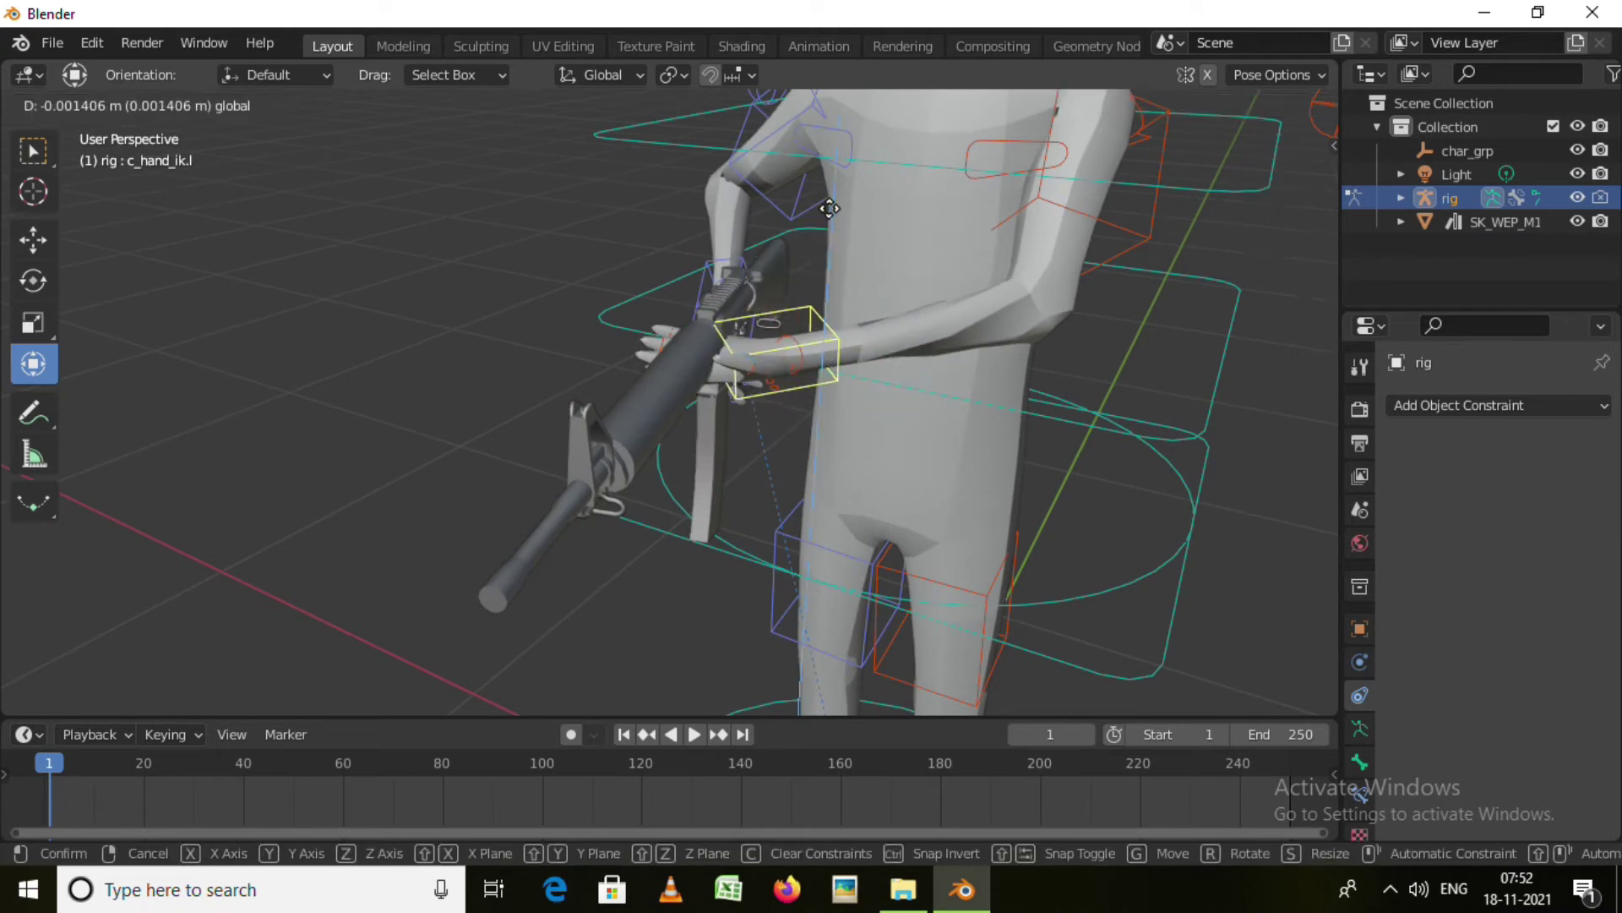
pyautogui.moveTo(814, 223)
pyautogui.mouseDown(button='middle')
pyautogui.moveTo(763, 414)
pyautogui.moveTo(866, 394)
pyautogui.moveTo(1036, 419)
pyautogui.moveTo(860, 416)
pyautogui.moveTo(899, 524)
pyautogui.moveTo(744, 509)
pyautogui.moveTo(911, 586)
pyautogui.moveTo(884, 604)
pyautogui.moveTo(822, 481)
pyautogui.moveTo(959, 503)
pyautogui.mouseUp(button='middle')
pyautogui.scroll(-3, 861, 415)
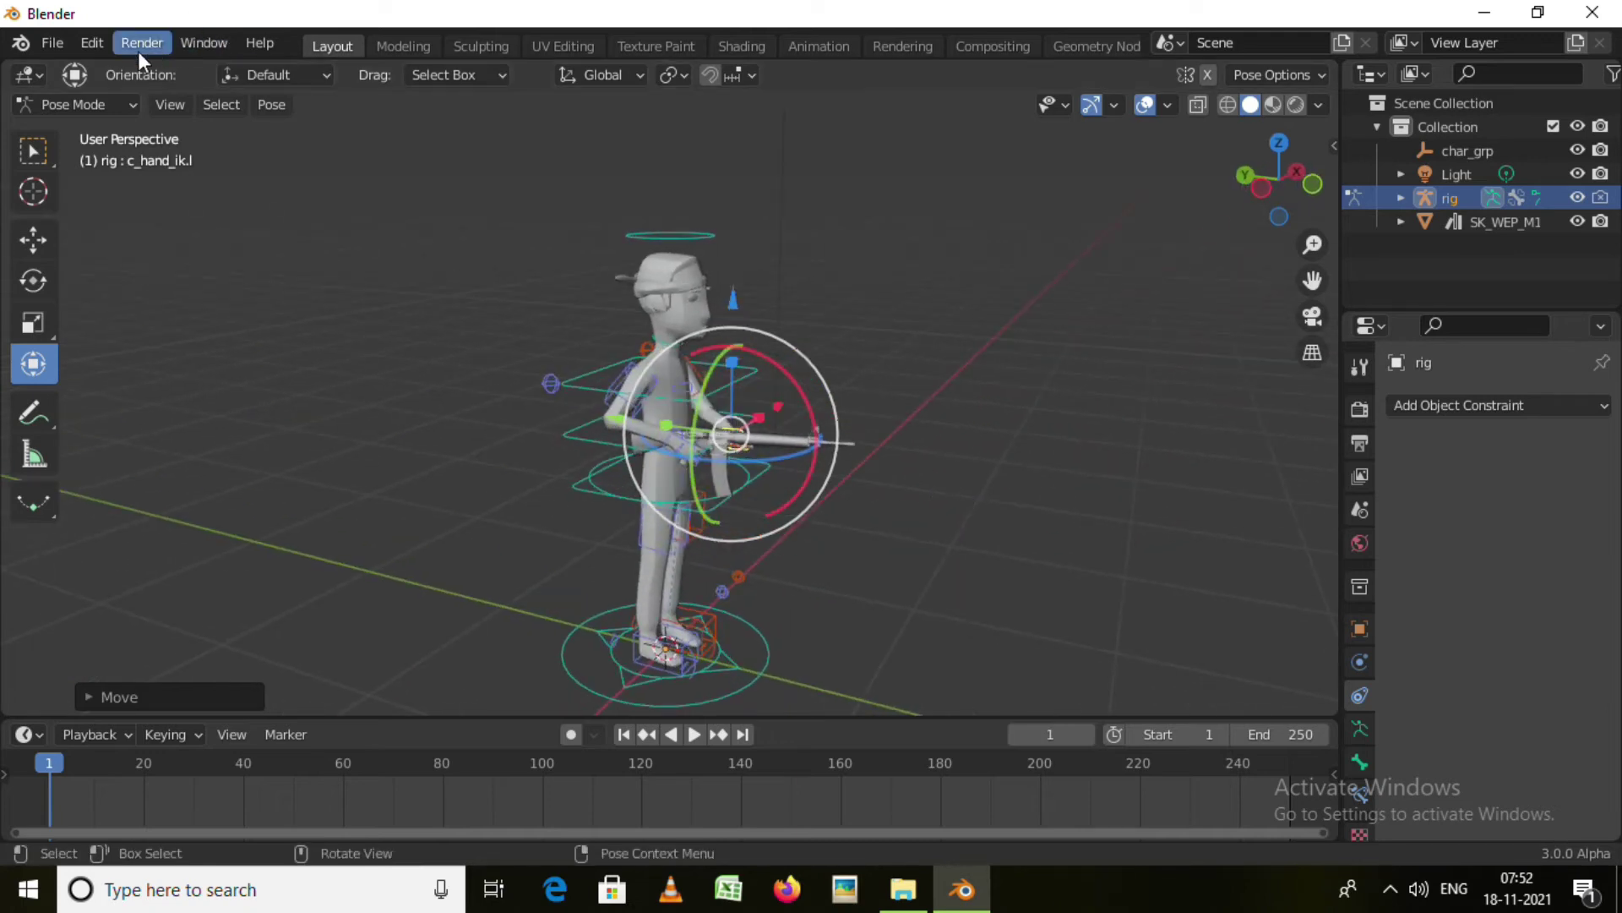
pyautogui.click(93, 46)
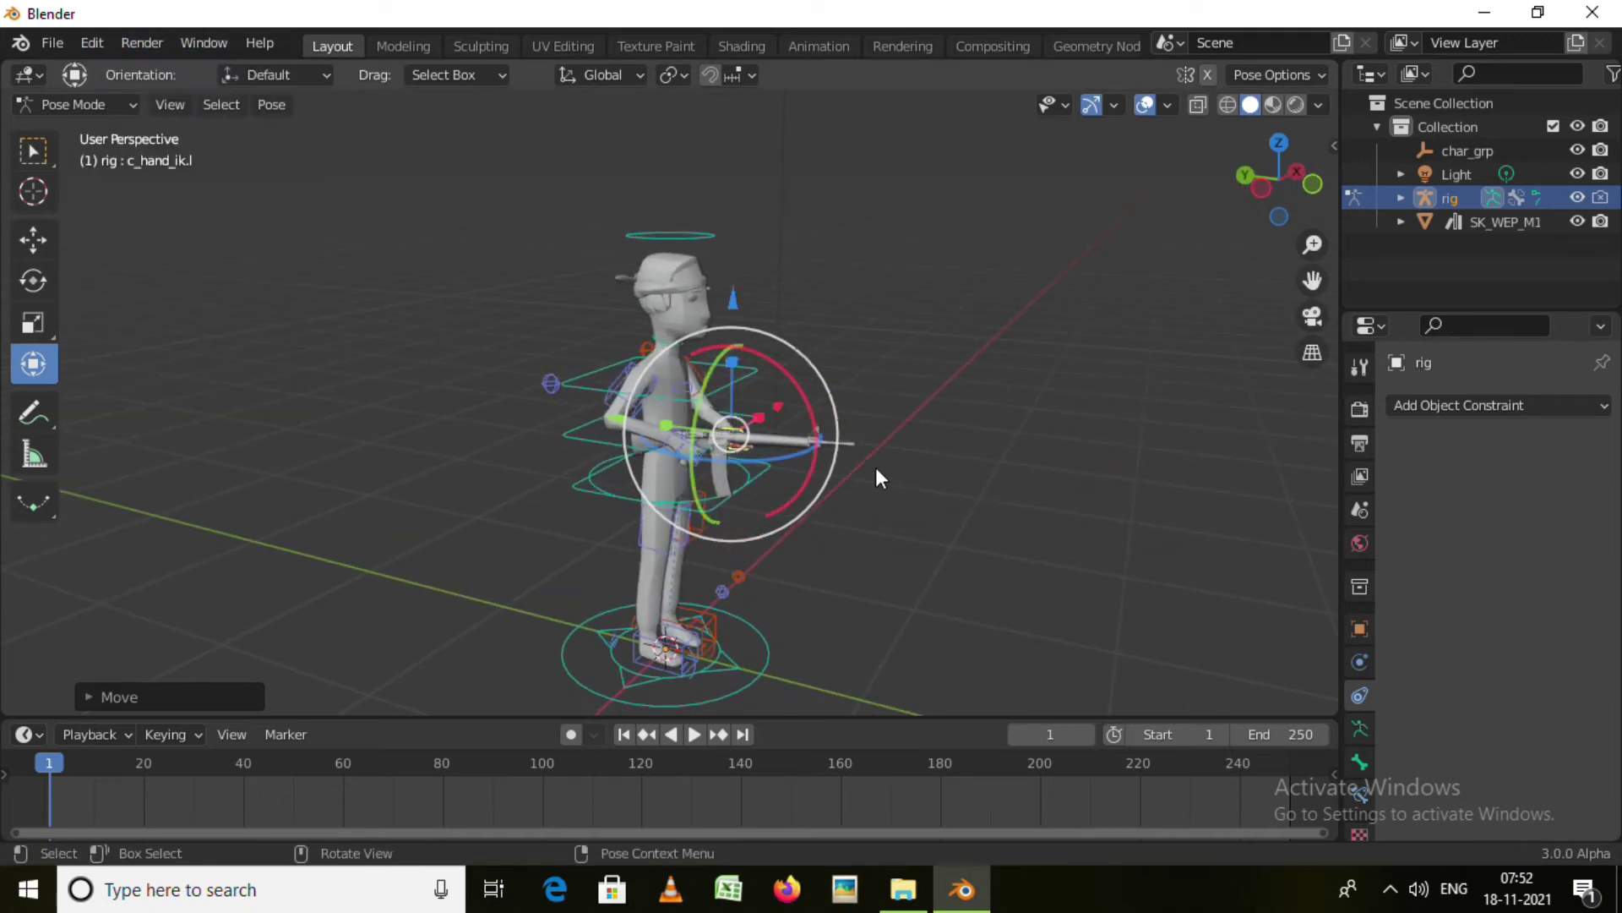
pyautogui.hotkey('ctrl', 'z')
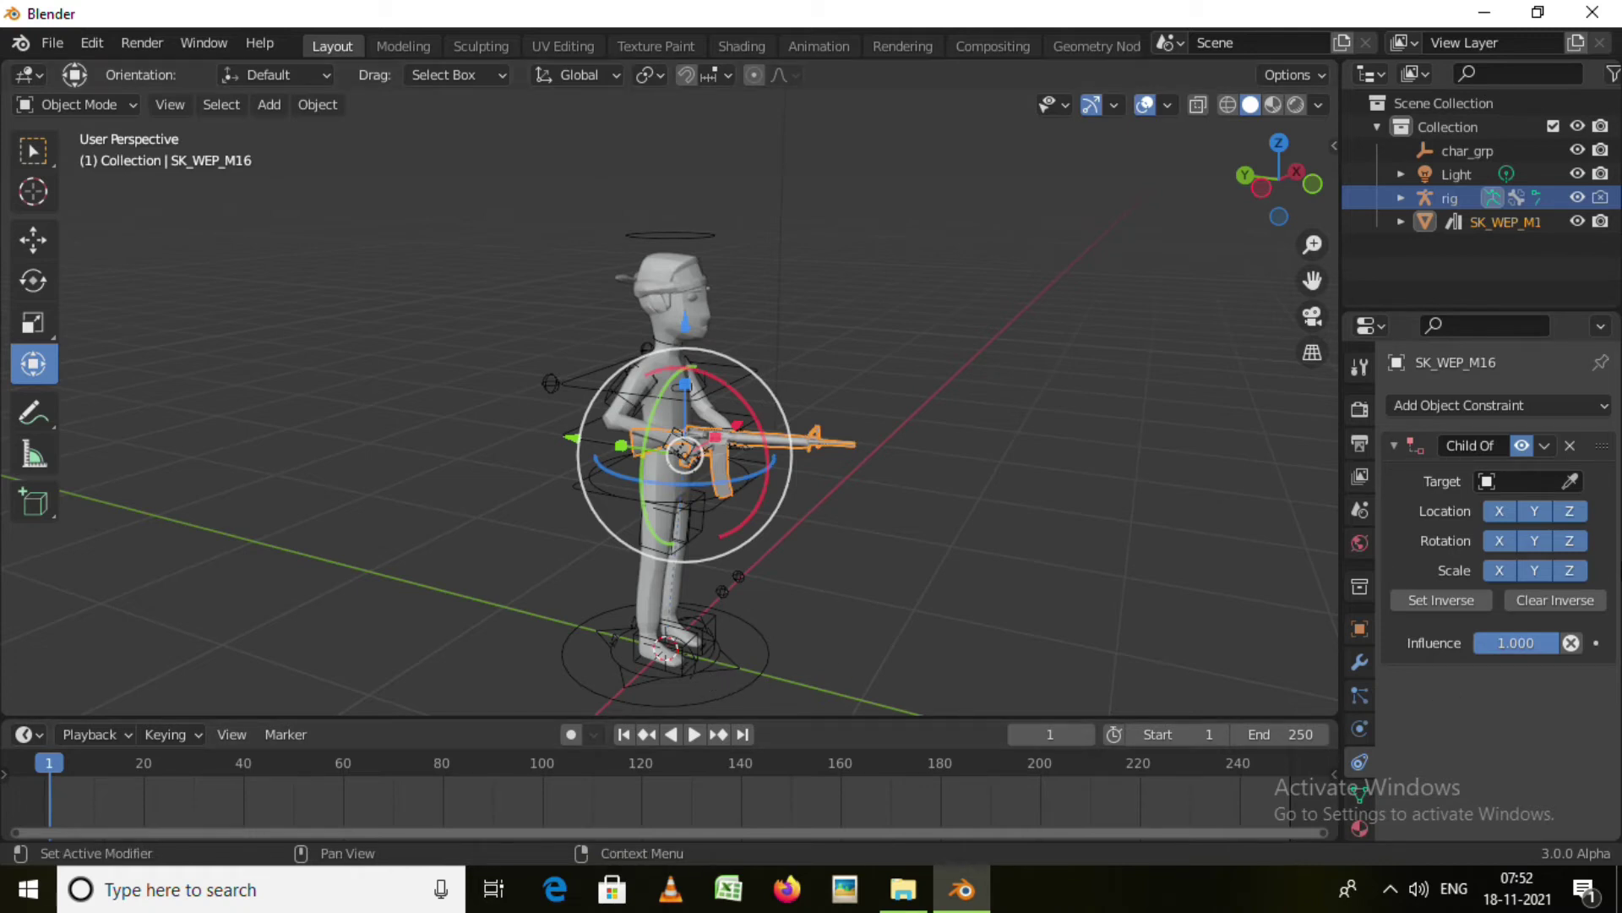
# Set the rig as the Child Of target with the eyedropper and zoom into the grip
pyautogui.click(1569, 481)
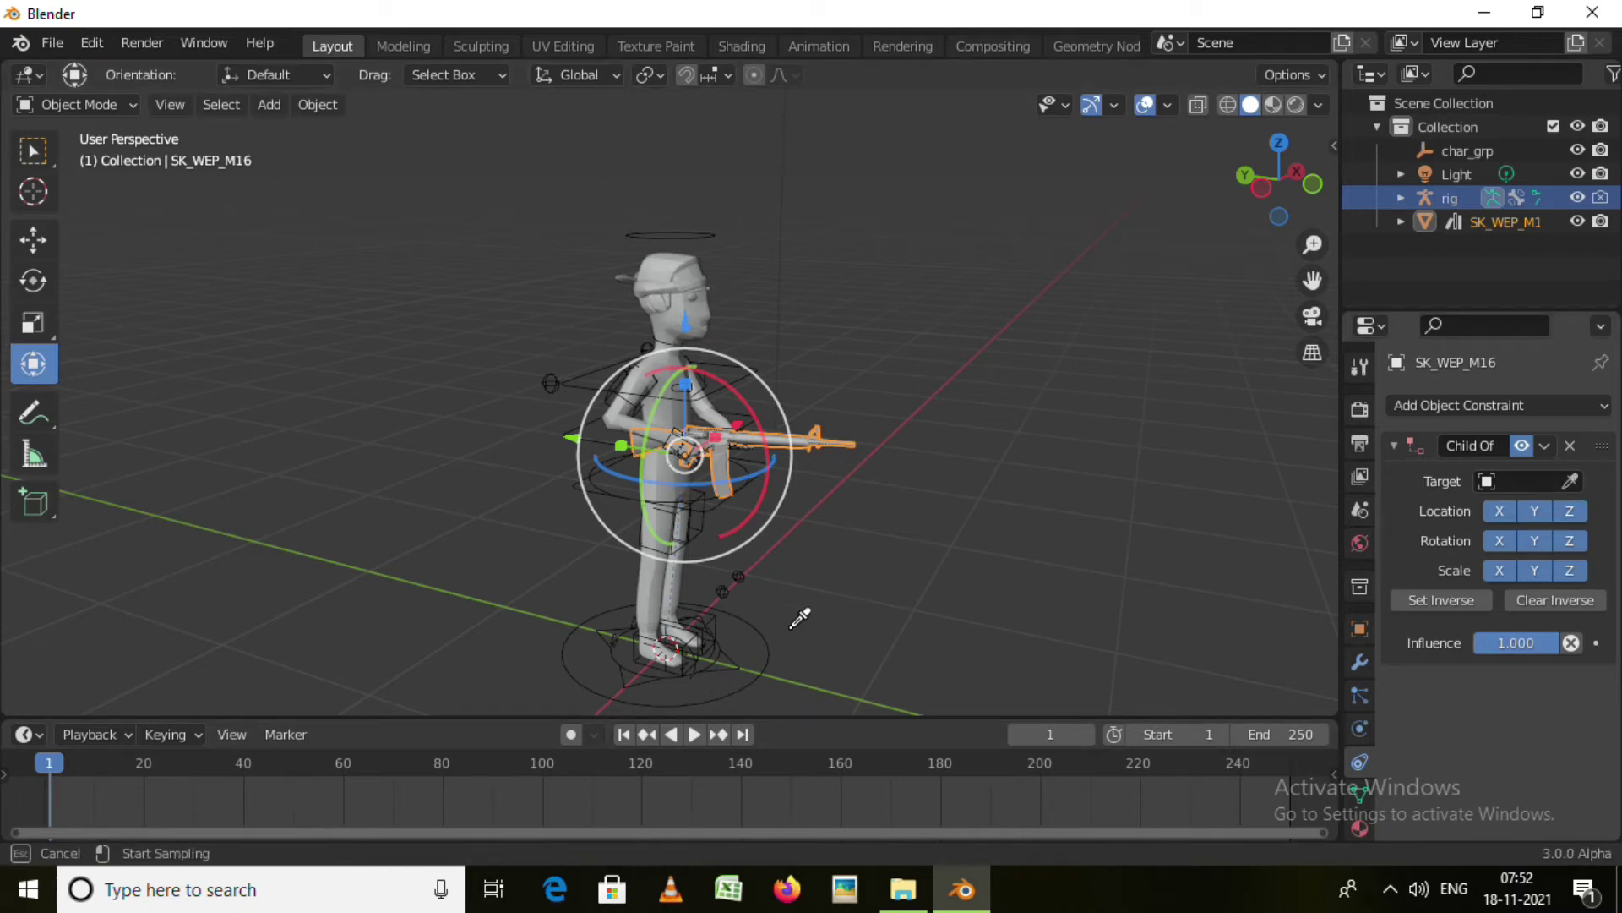
pyautogui.click(712, 649)
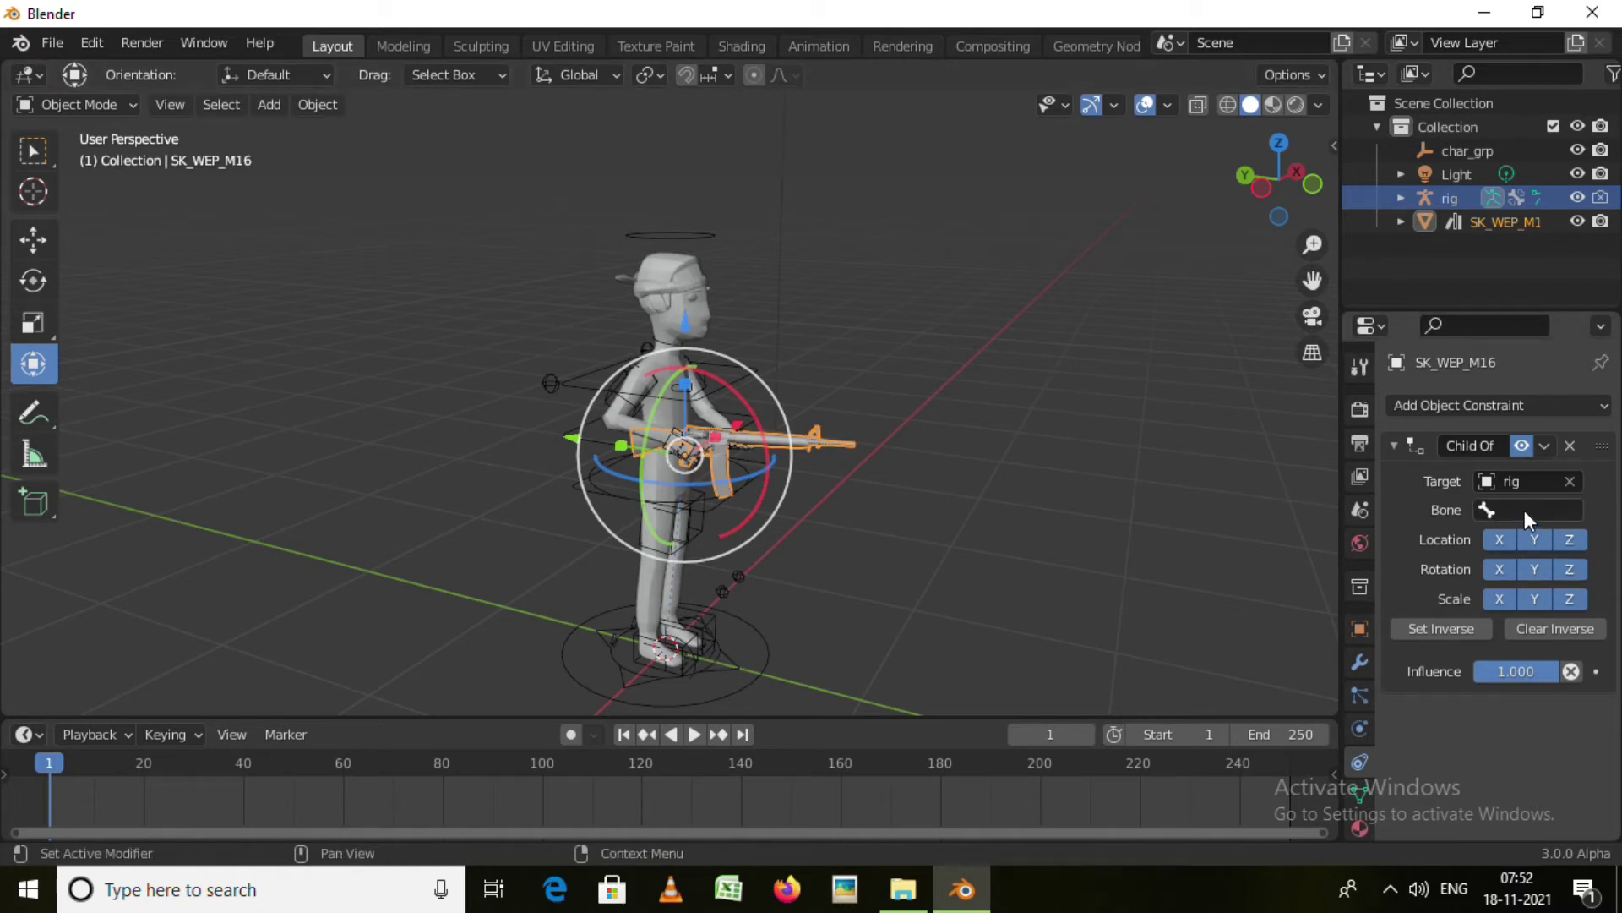
pyautogui.scroll(4, 729, 450)
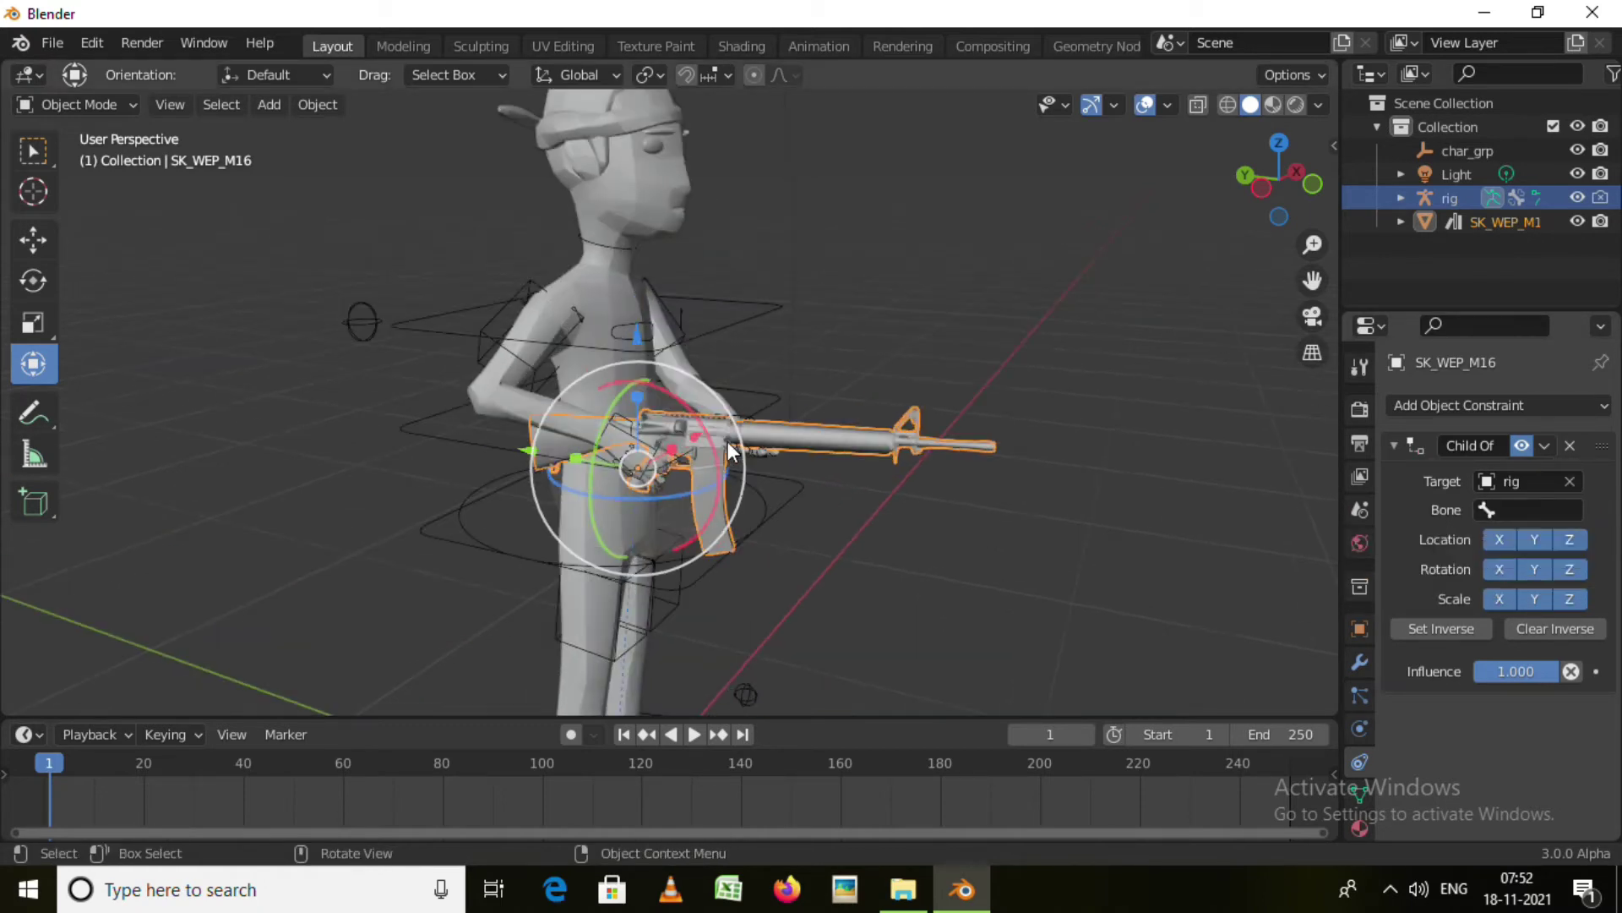
pyautogui.scroll(4, 728, 450)
pyautogui.scroll(2, 761, 507)
pyautogui.scroll(3, 636, 438)
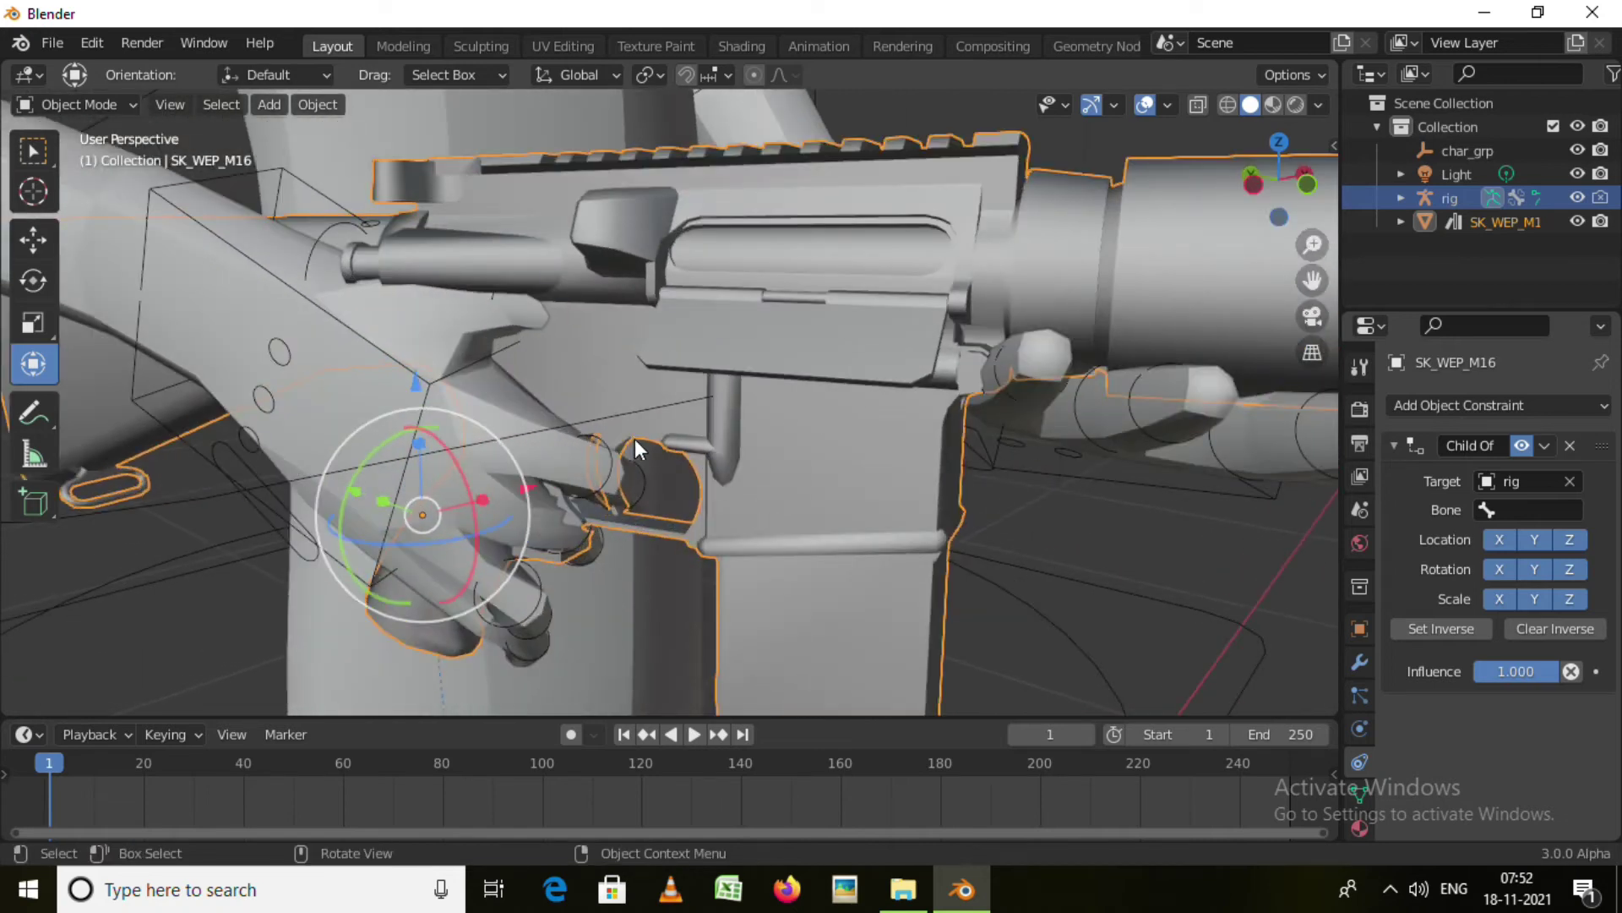
pyautogui.scroll(4, 635, 439)
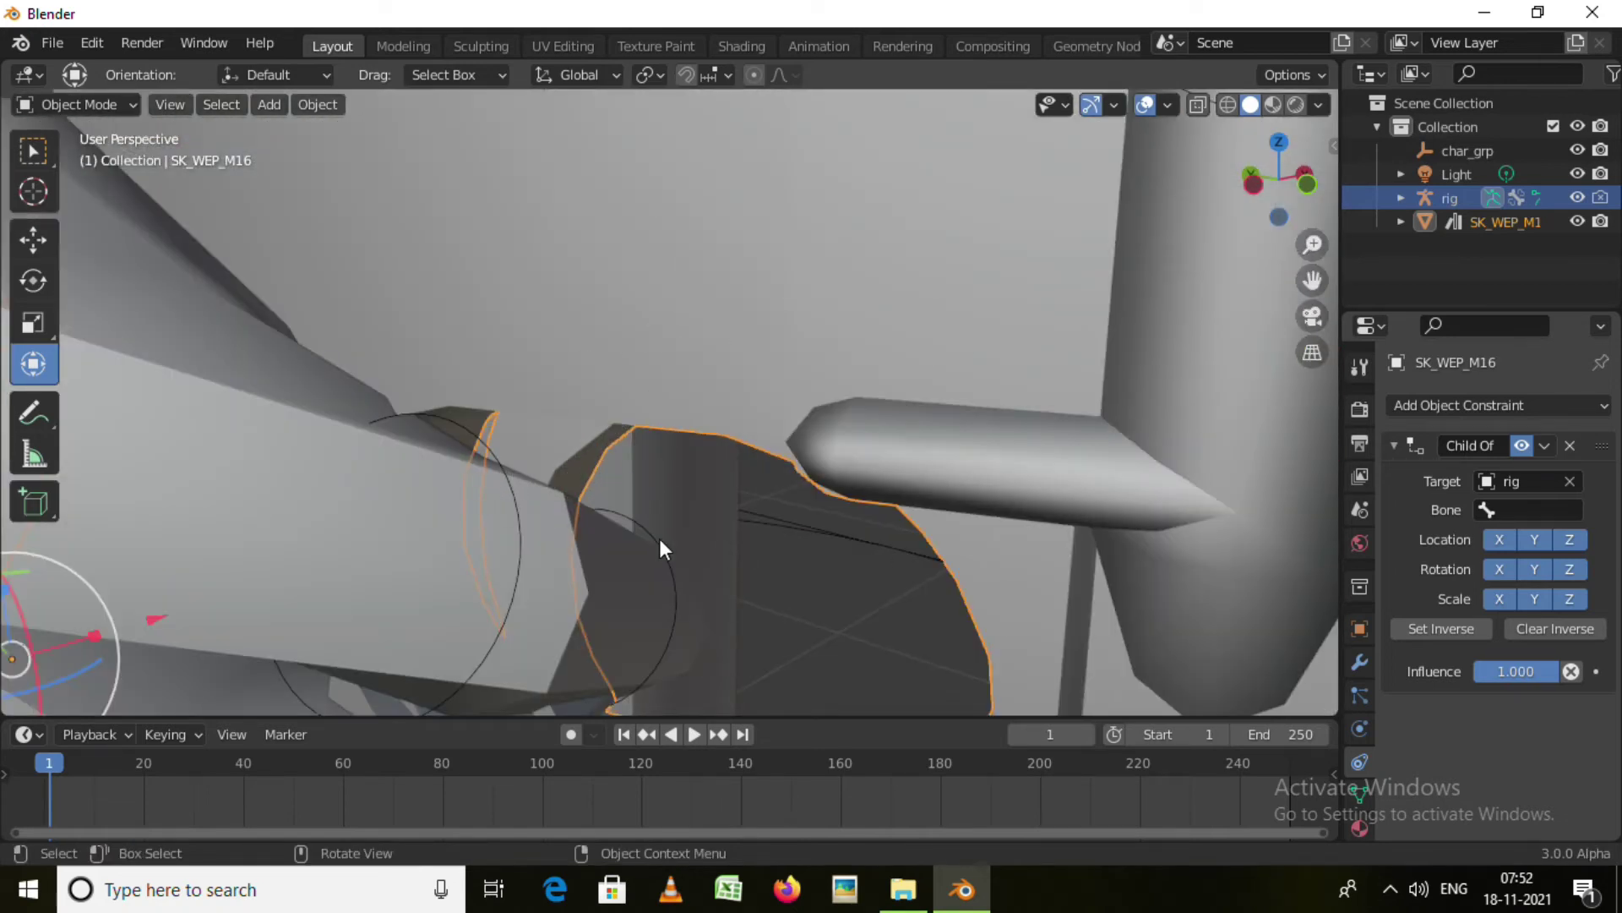
# Identify the right index-finger bone c_index2.r in Pose Mode, then reselect the rifle
pyautogui.click(494, 524)
pyautogui.hotkey('ctrl', 'Tab')
pyautogui.click(512, 497)
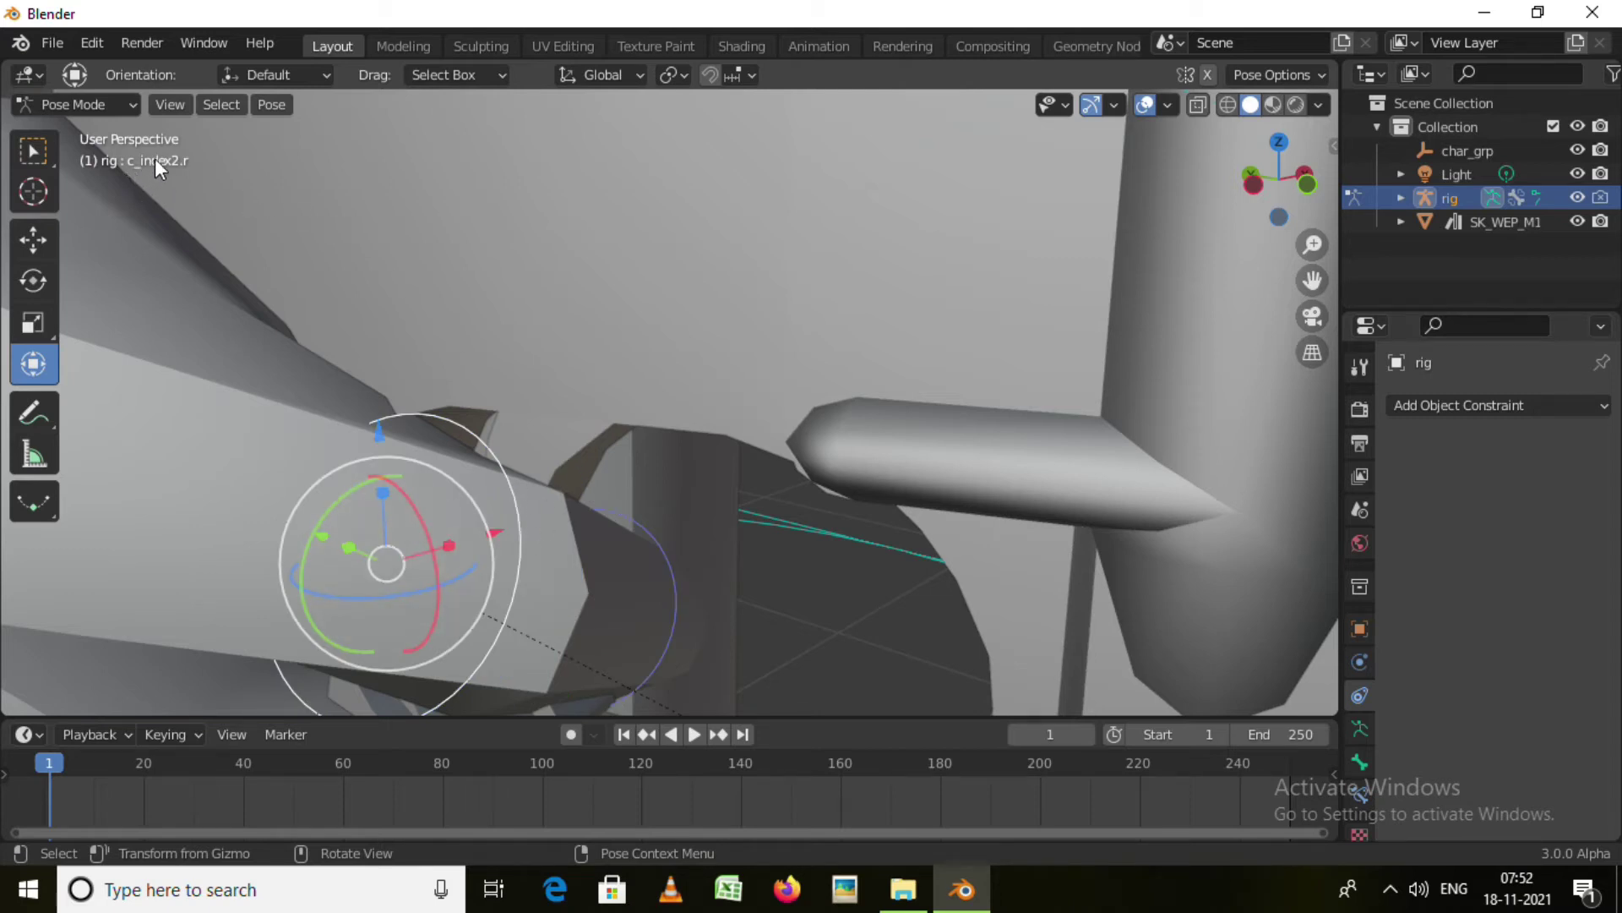
pyautogui.scroll(-8, 980, 611)
pyautogui.moveTo(836, 551)
pyautogui.mouseDown(button='middle')
pyautogui.moveTo(853, 577)
pyautogui.moveTo(799, 530)
pyautogui.mouseUp(button='middle')
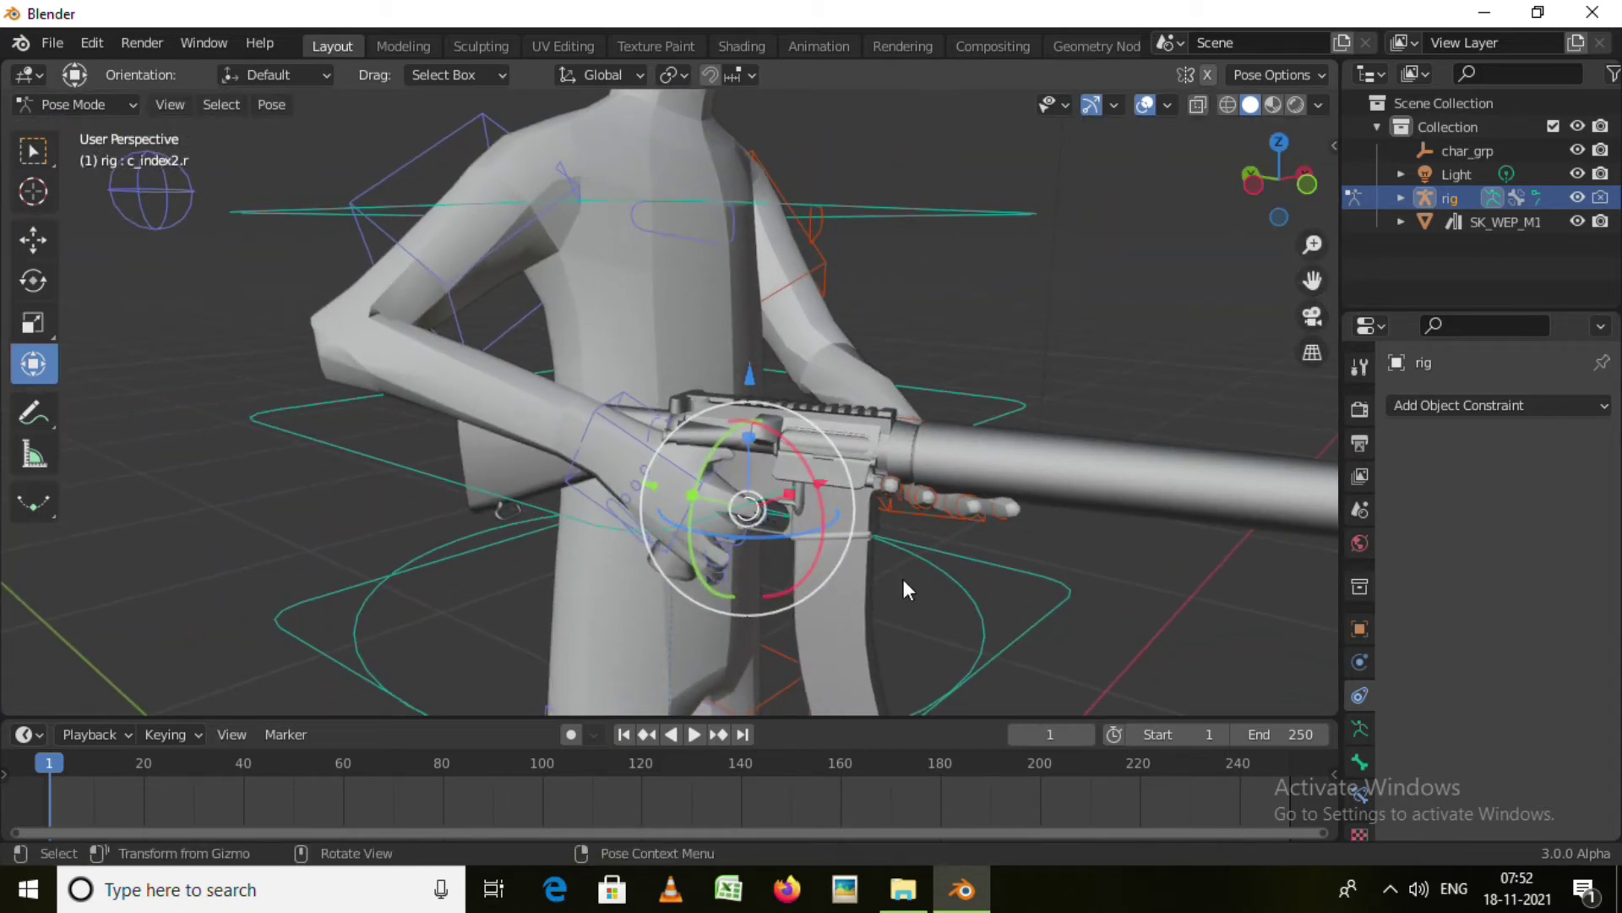
pyautogui.click(1227, 498)
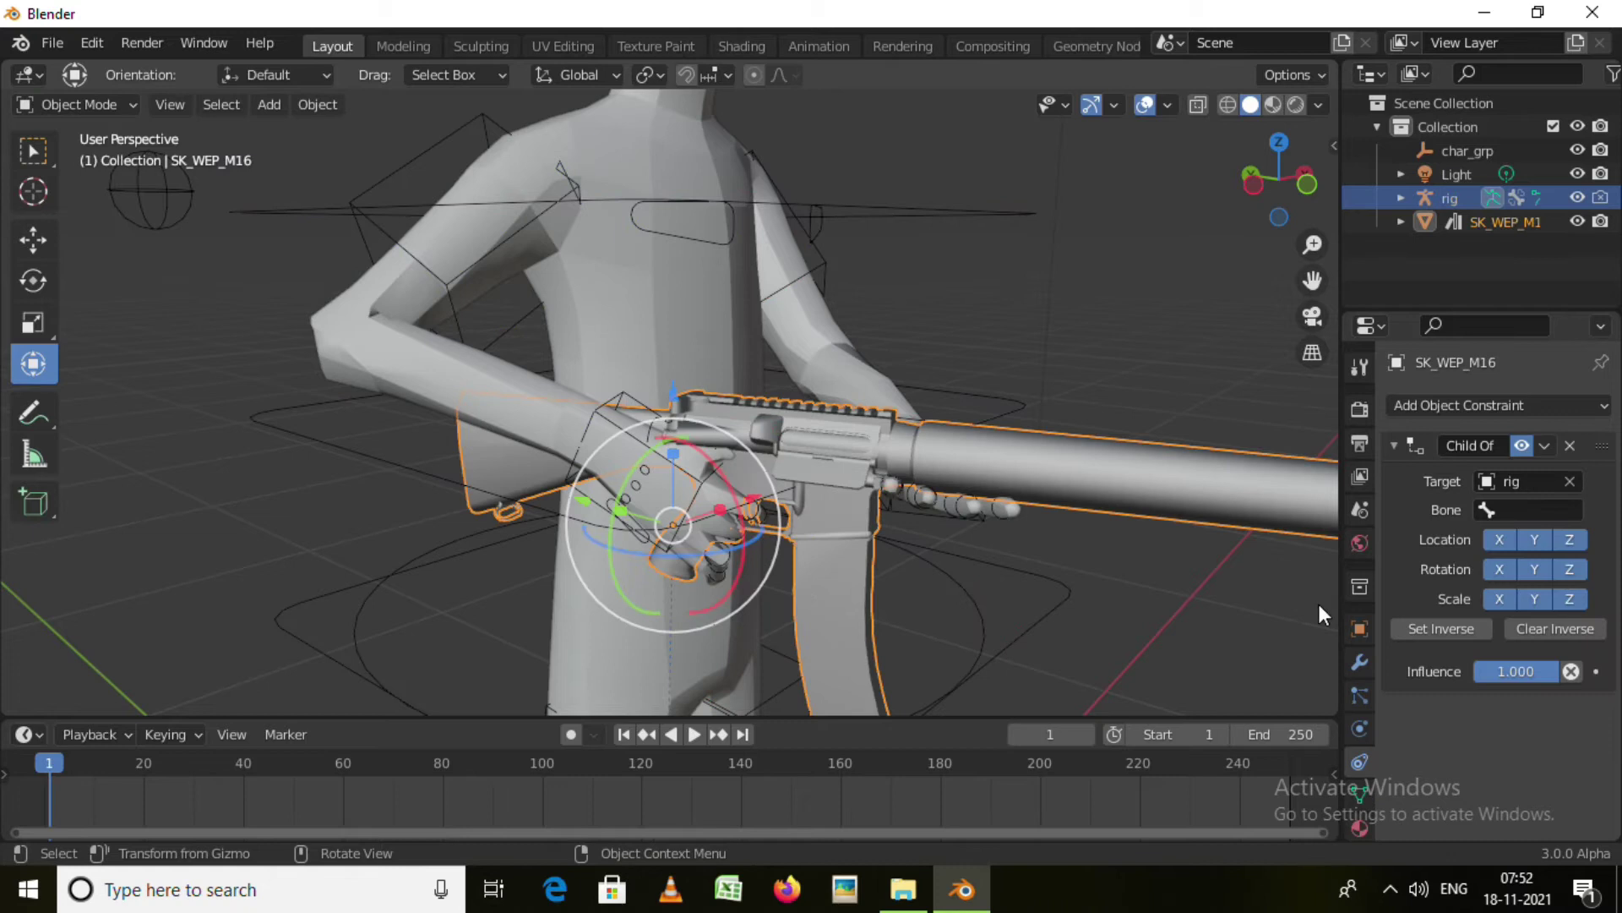
# Set the rifle's Child Of bone to c_index2.r by filtering the bone list with 'in'
pyautogui.click(1538, 512)
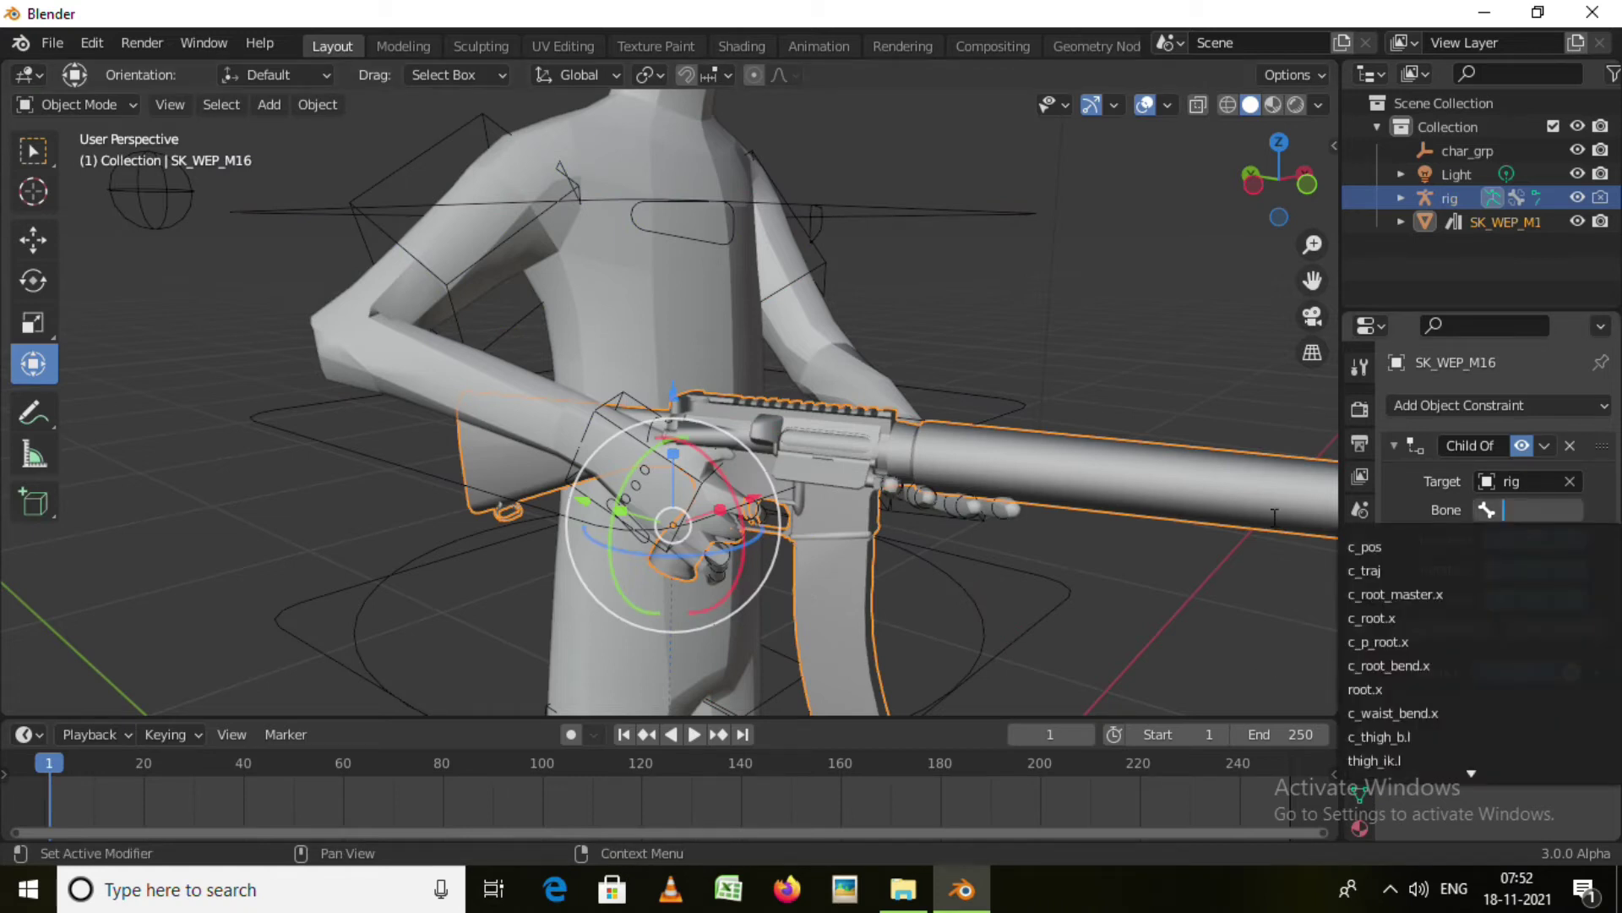
pyautogui.write('in')
pyautogui.press('Down')
pyautogui.press('Down')
pyautogui.press('Down')
pyautogui.press('Down')
pyautogui.press('Down')
pyautogui.press('Down')
pyautogui.press('Down')
pyautogui.press('Up')
pyautogui.press('Up')
pyautogui.press('Up')
pyautogui.press('Down')
pyautogui.press('Down')
pyautogui.press('Down')
pyautogui.press('Down')
pyautogui.press('Down')
pyautogui.press('Down')
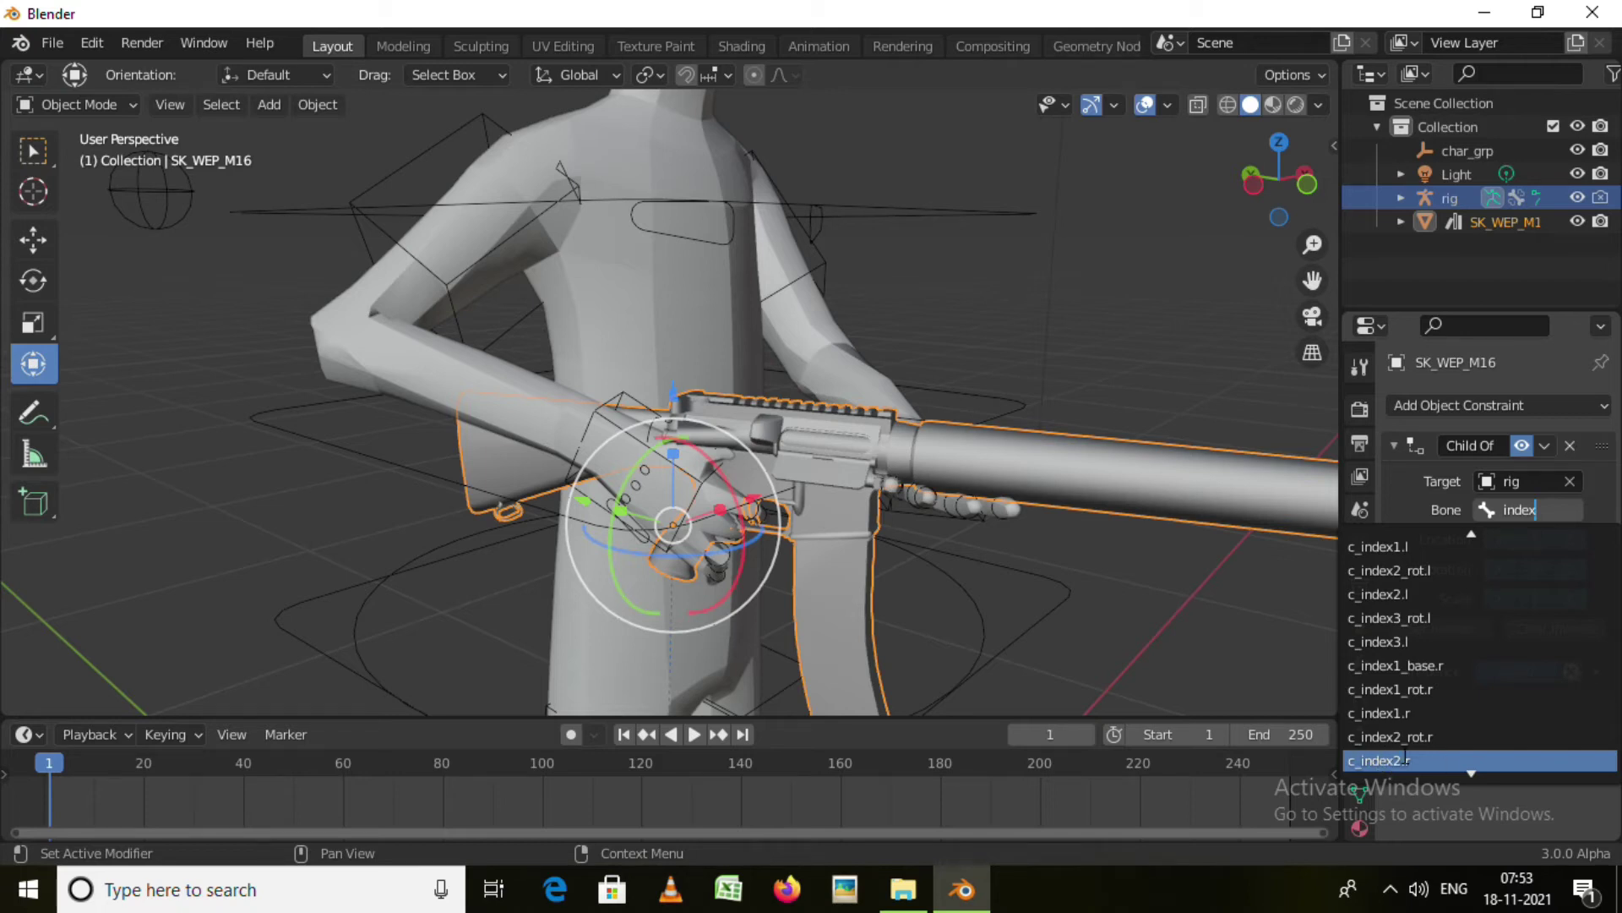
pyautogui.click(1414, 760)
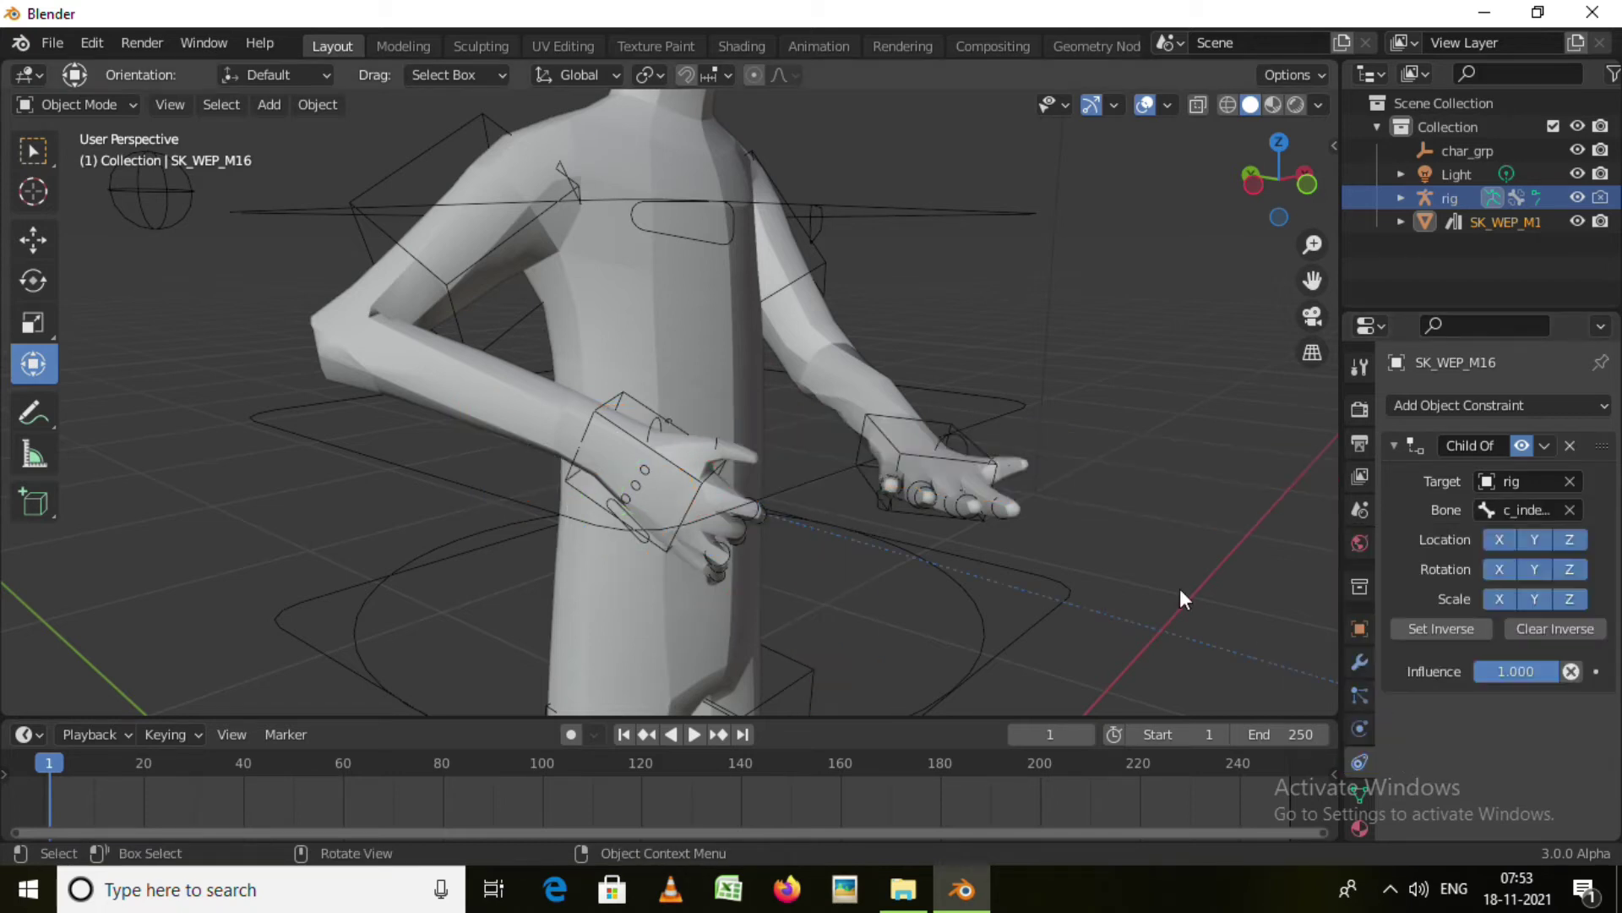
# Apply Set Inverse so the rifle returns to the hands, then orbit to check the grip
pyautogui.scroll(-4, 1099, 541)
pyautogui.moveTo(1077, 526)
pyautogui.keyDown('shift'); pyautogui.mouseDown(button='middle')
pyautogui.moveTo(376, 292)
pyautogui.moveTo(824, 498)
pyautogui.mouseUp(button='middle'); pyautogui.keyUp('shift')
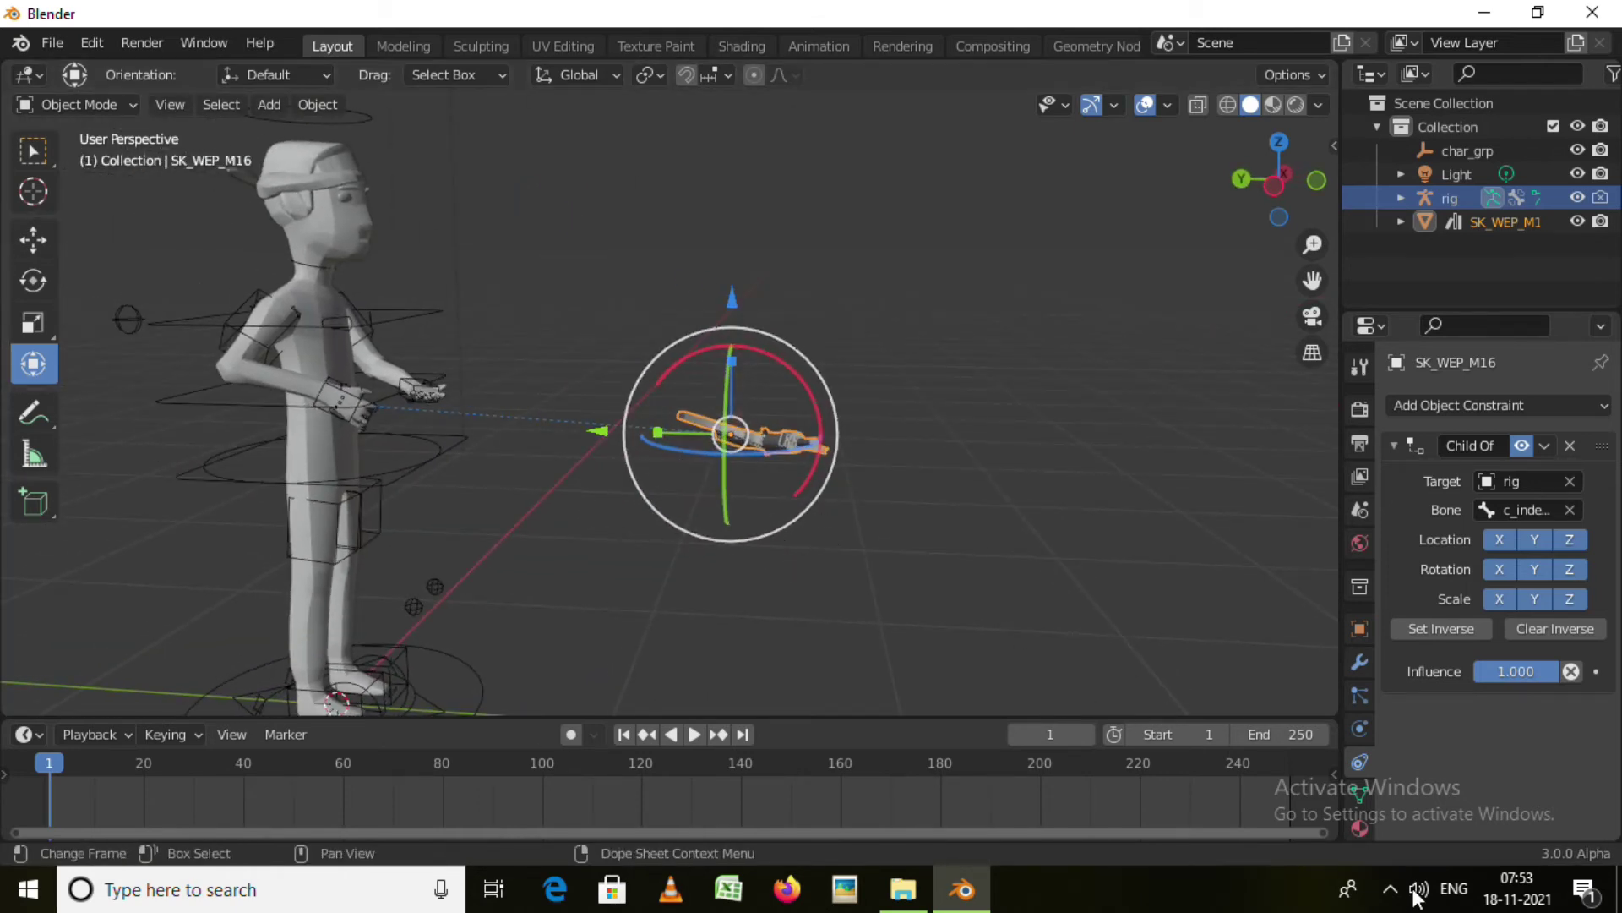
pyautogui.click(1452, 625)
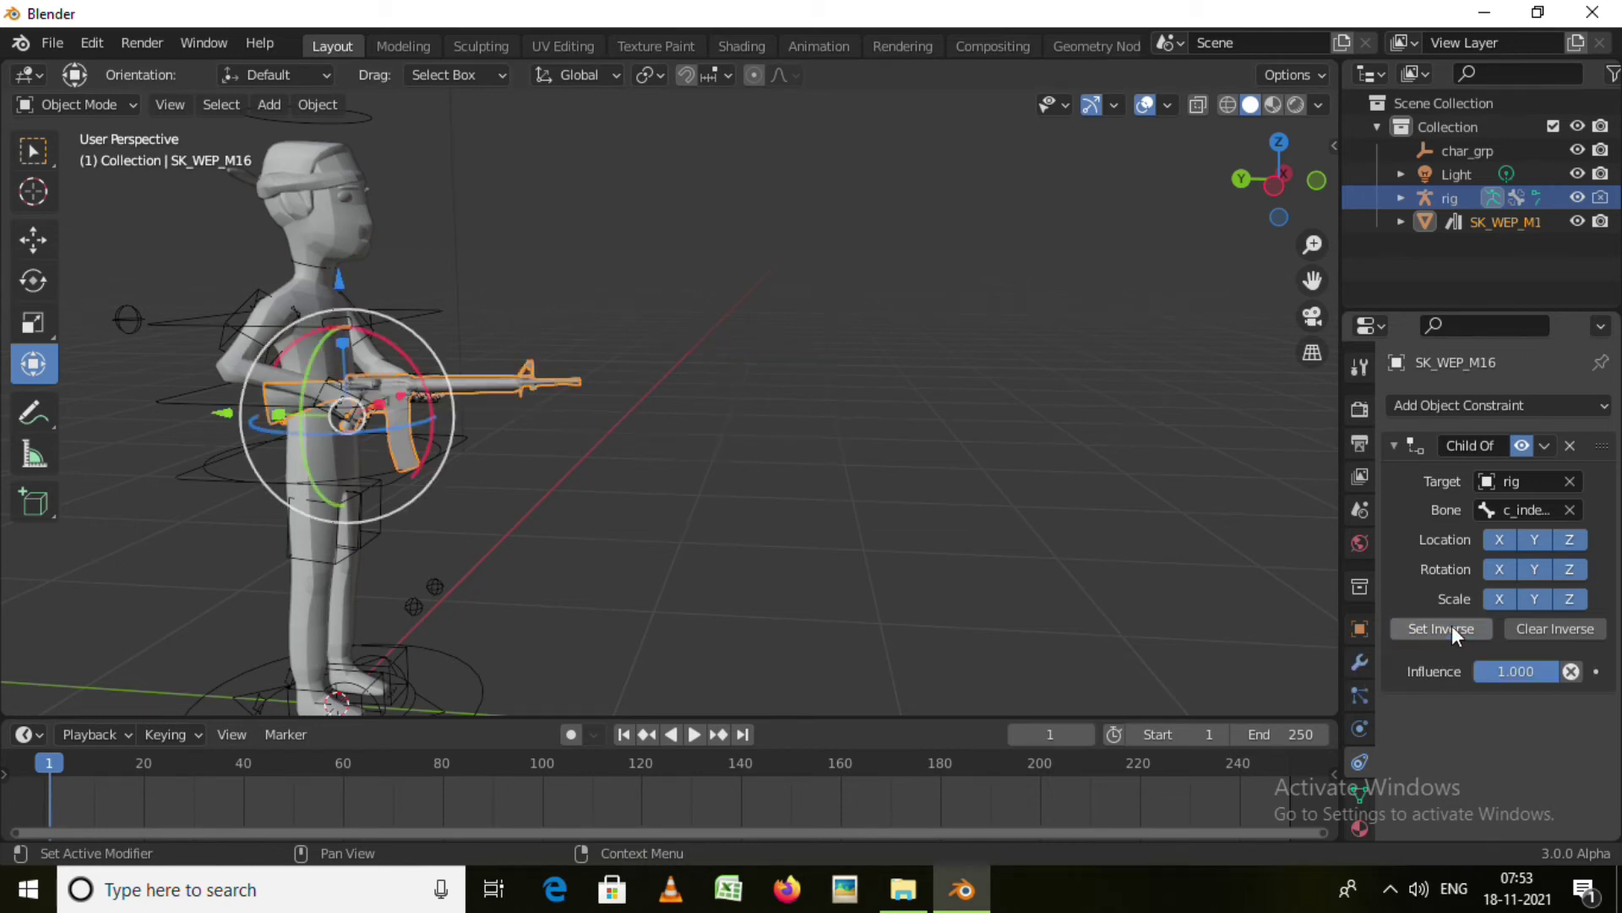
pyautogui.moveTo(656, 333)
pyautogui.mouseDown(button='middle')
pyautogui.moveTo(644, 424)
pyautogui.moveTo(424, 427)
pyautogui.mouseUp(button='middle')
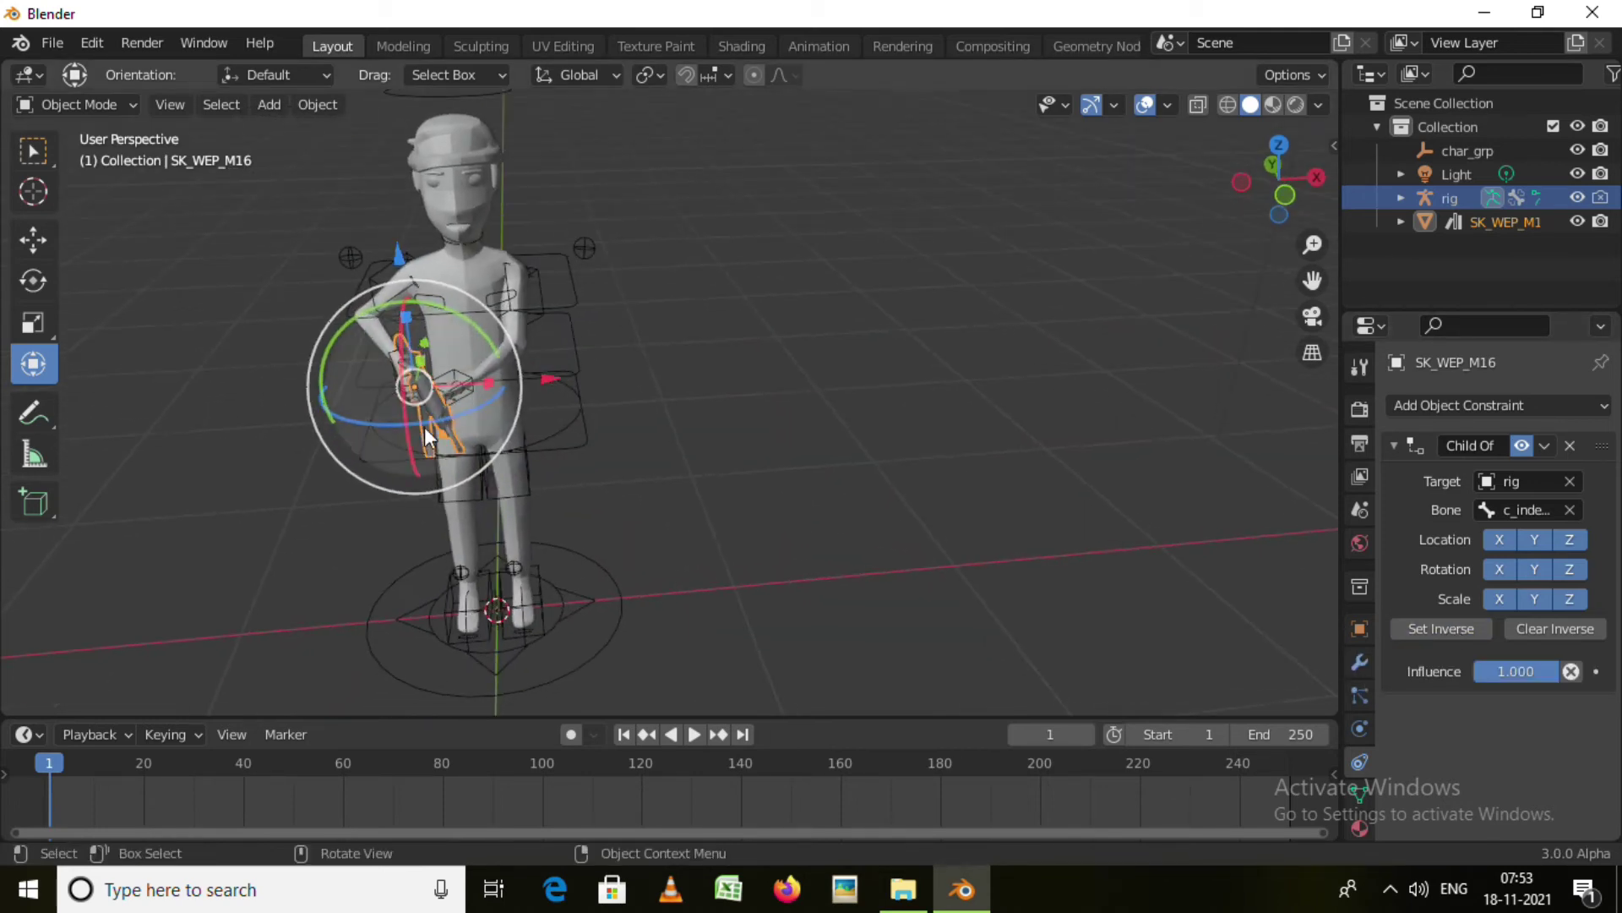
pyautogui.scroll(3, 424, 428)
pyautogui.scroll(3, 407, 392)
pyautogui.moveTo(772, 535)
pyautogui.mouseDown(button='middle')
pyautogui.moveTo(1032, 394)
pyautogui.moveTo(863, 460)
pyautogui.moveTo(623, 511)
pyautogui.moveTo(713, 429)
pyautogui.moveTo(924, 496)
pyautogui.moveTo(216, 453)
pyautogui.moveTo(267, 478)
pyautogui.moveTo(428, 446)
pyautogui.moveTo(590, 529)
pyautogui.moveTo(584, 558)
pyautogui.moveTo(761, 569)
pyautogui.moveTo(692, 518)
pyautogui.moveTo(656, 616)
pyautogui.moveTo(797, 608)
pyautogui.moveTo(719, 583)
pyautogui.mouseUp(button='middle')
pyautogui.scroll(-3, 464, 470)
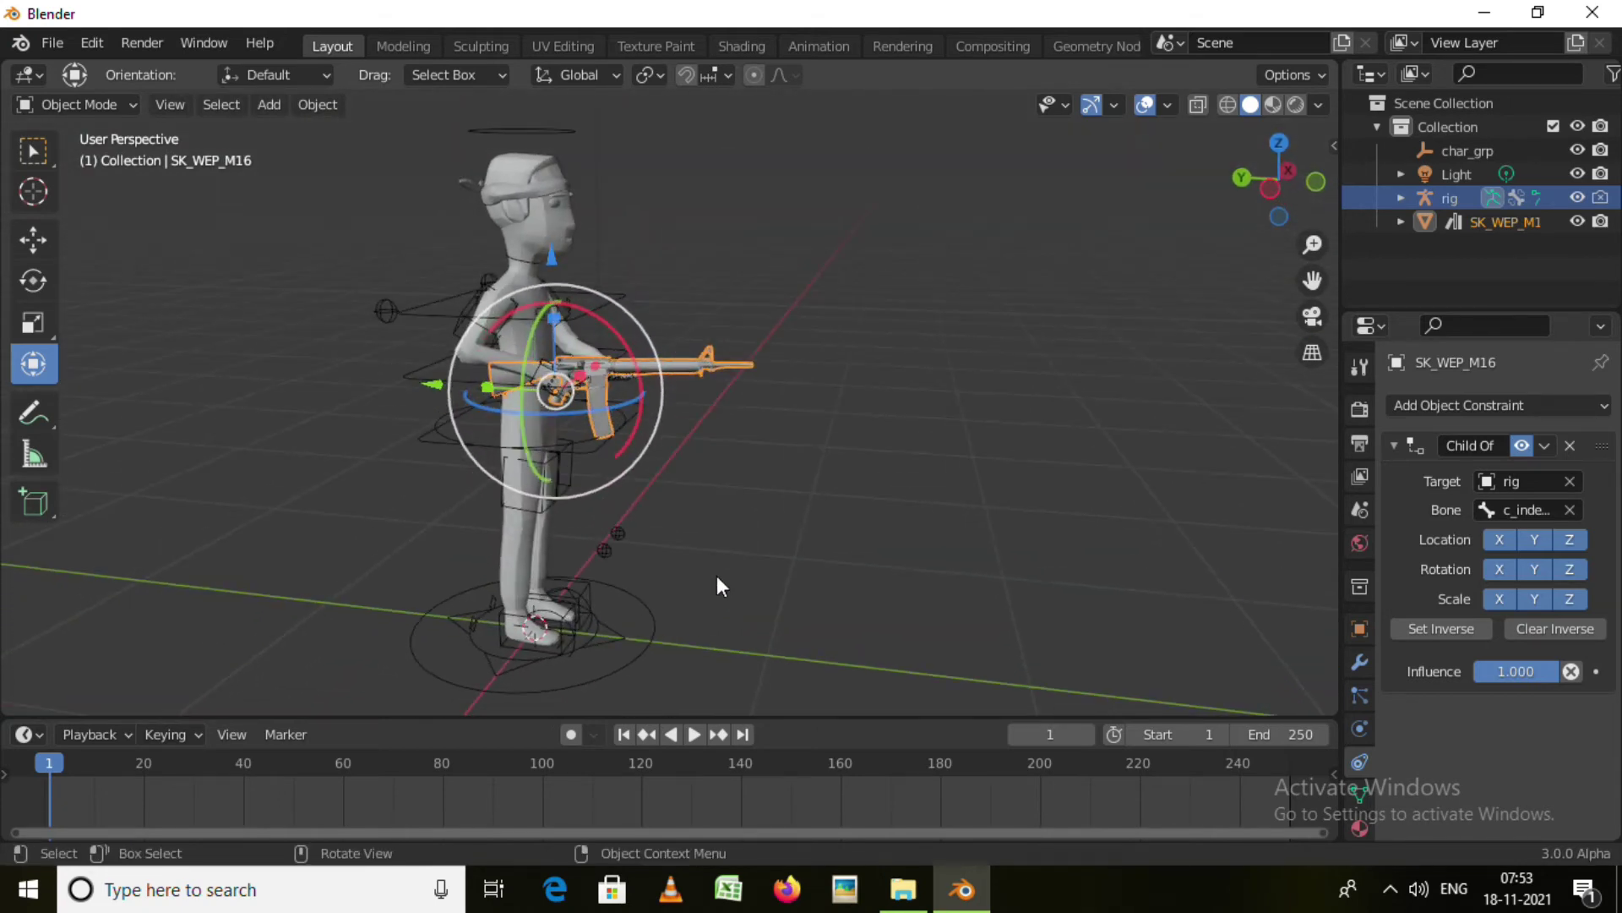
pyautogui.scroll(-2, 839, 412)
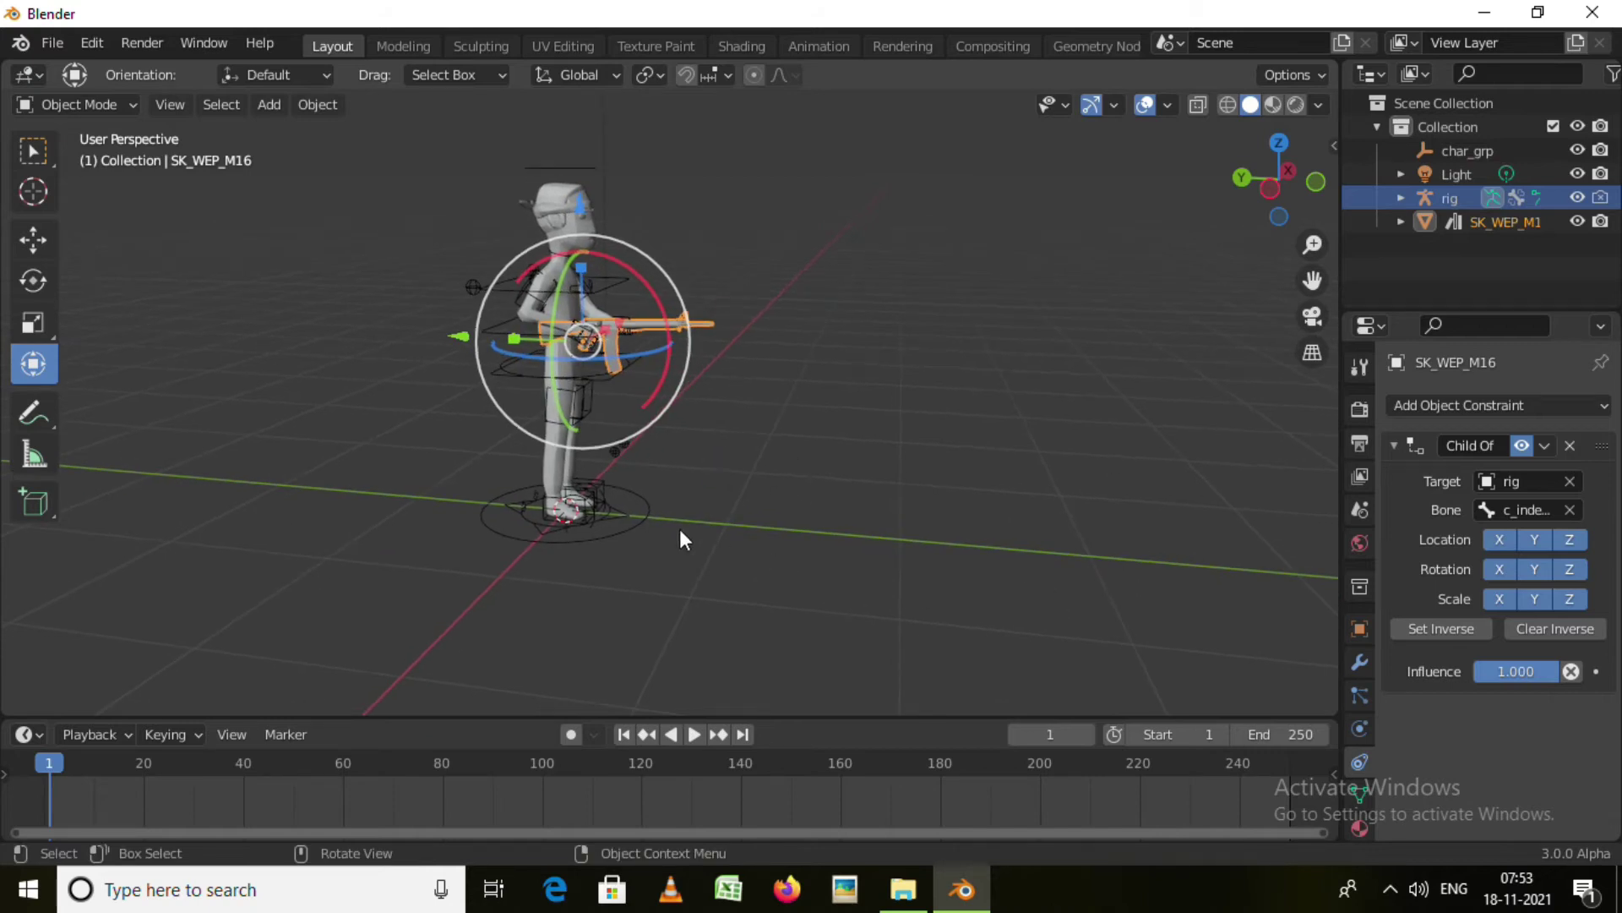
# In Object Mode, move the whole rig along Y and key Location & Rotation at frame 1
pyautogui.click(593, 500)
pyautogui.hotkey('ctrl', 'Tab')
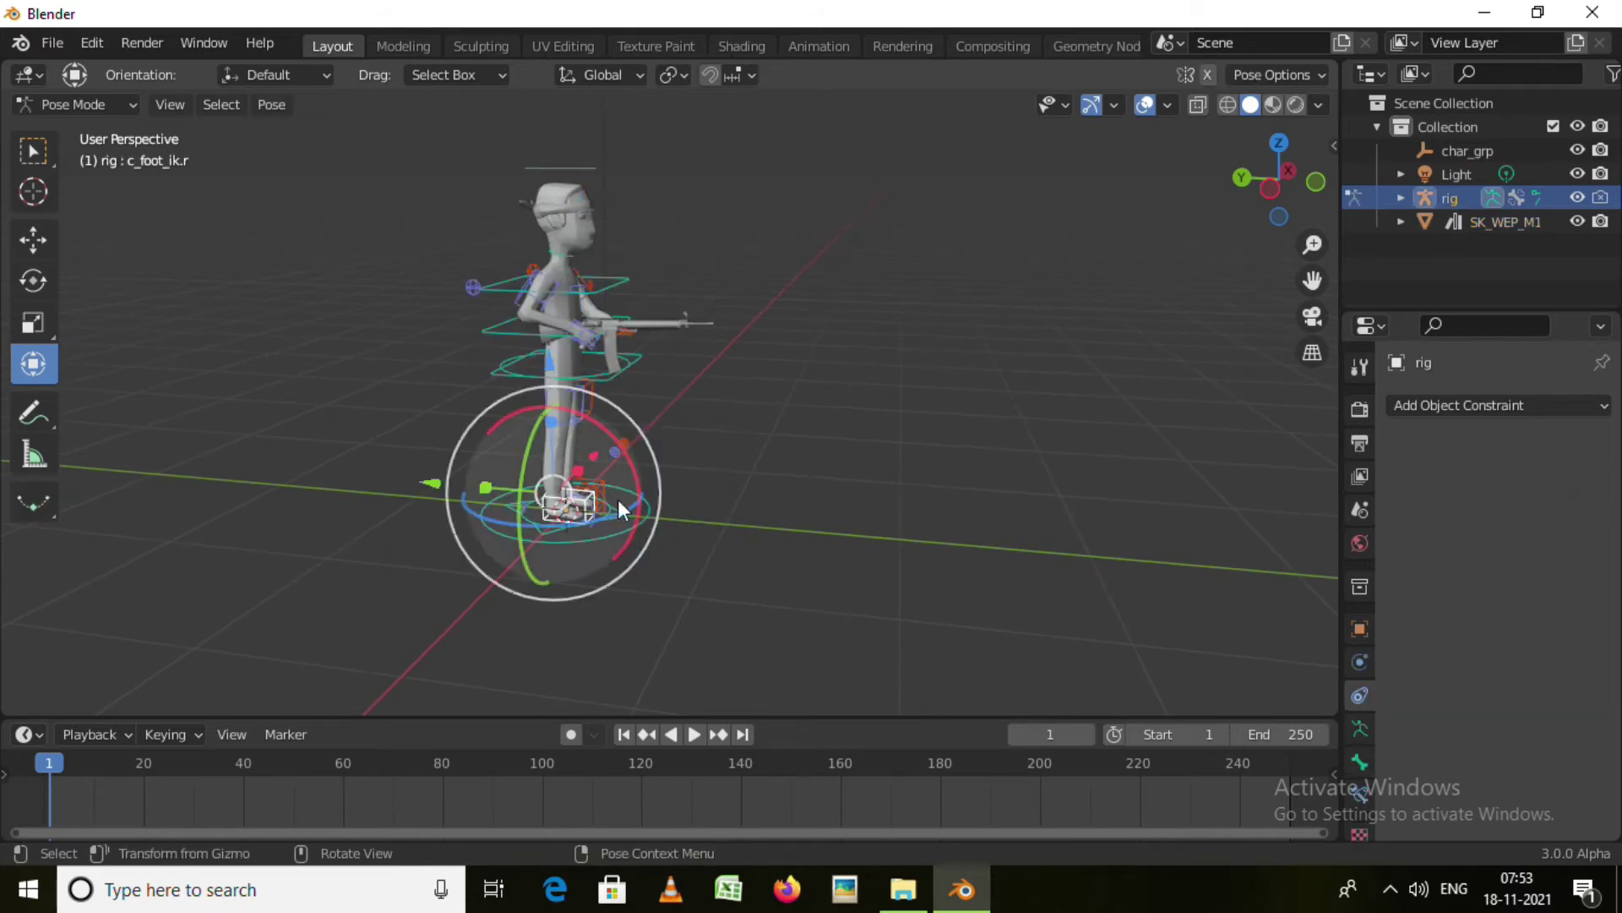
pyautogui.hotkey('ctrl', 'Tab')
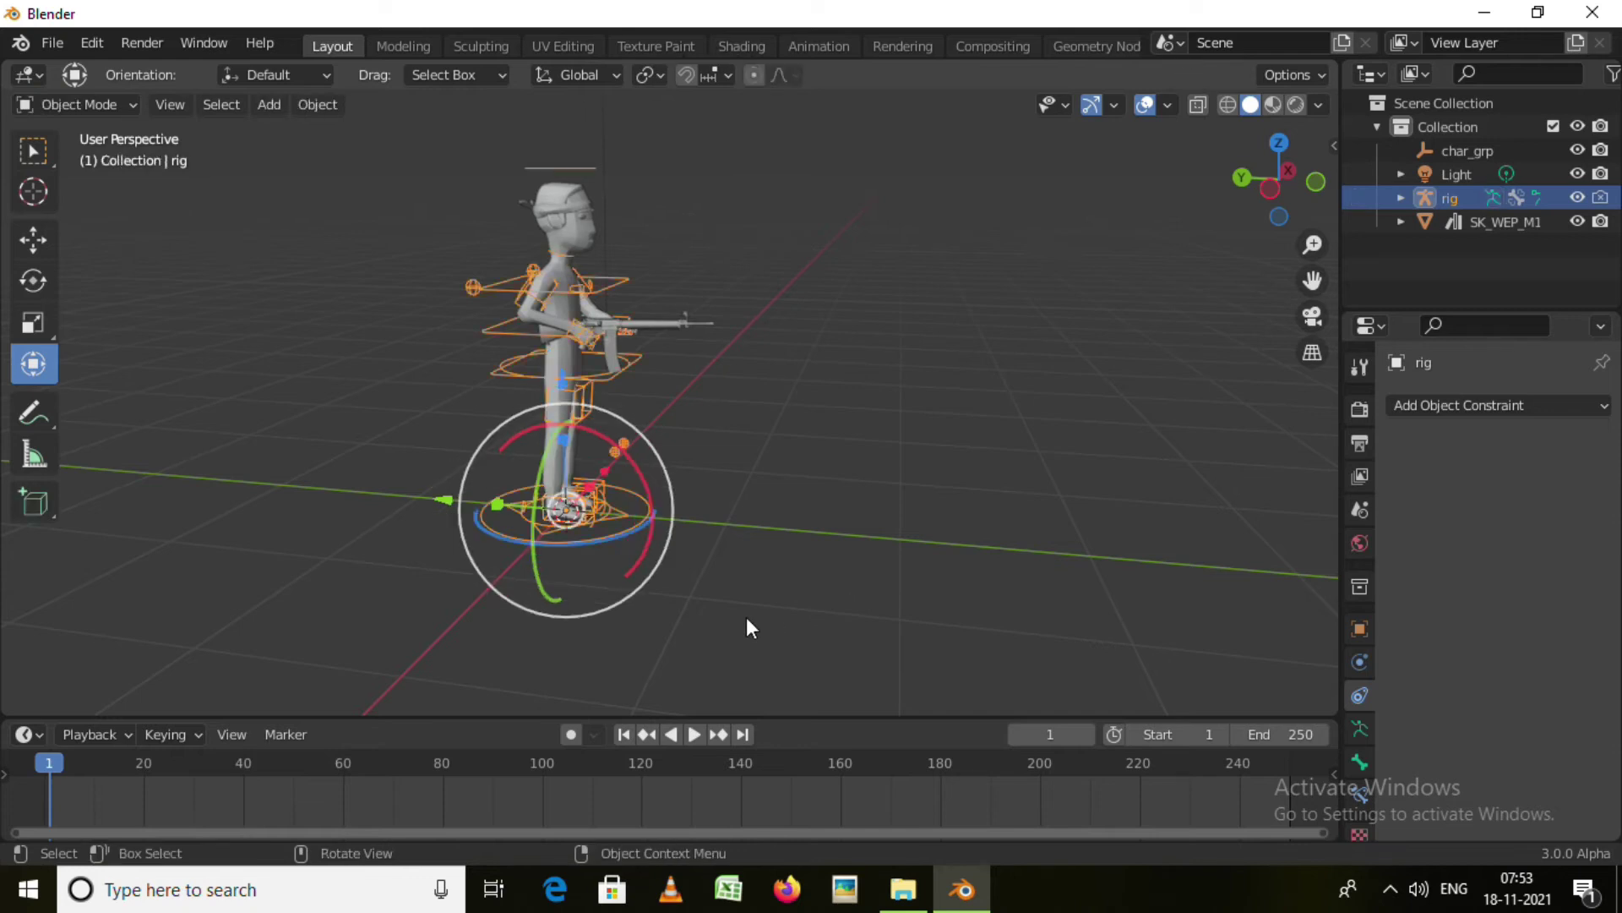
pyautogui.moveTo(451, 507)
pyautogui.mouseDown()
pyautogui.moveTo(942, 588)
pyautogui.moveTo(904, 666)
pyautogui.moveTo(195, 637)
pyautogui.moveTo(1013, 707)
pyautogui.moveTo(318, 682)
pyautogui.moveTo(854, 119)
pyautogui.moveTo(852, 154)
pyautogui.moveTo(409, 119)
pyautogui.moveTo(529, 181)
pyautogui.moveTo(978, 264)
pyautogui.moveTo(261, 228)
pyautogui.moveTo(714, 277)
pyautogui.moveTo(456, 228)
pyautogui.moveTo(505, 239)
pyautogui.mouseUp()
pyautogui.moveTo(903, 224)
pyautogui.keyDown('shift'); pyautogui.mouseDown(button='middle')
pyautogui.moveTo(840, 363)
pyautogui.moveTo(580, 288)
pyautogui.mouseUp(button='middle'); pyautogui.keyUp('shift')
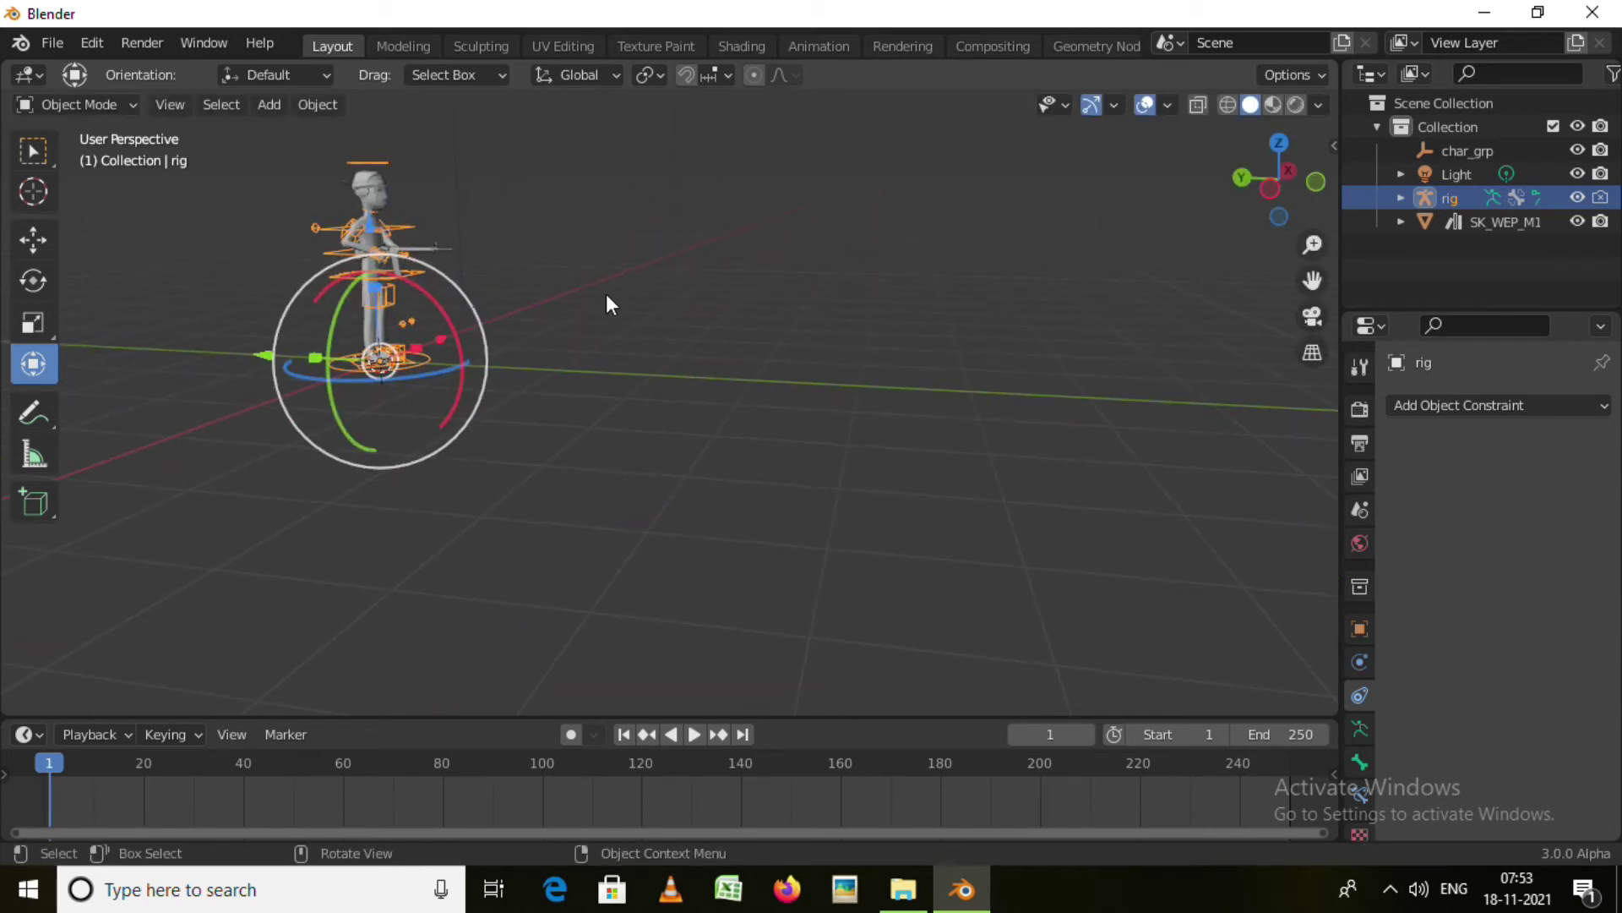
pyautogui.press('i')
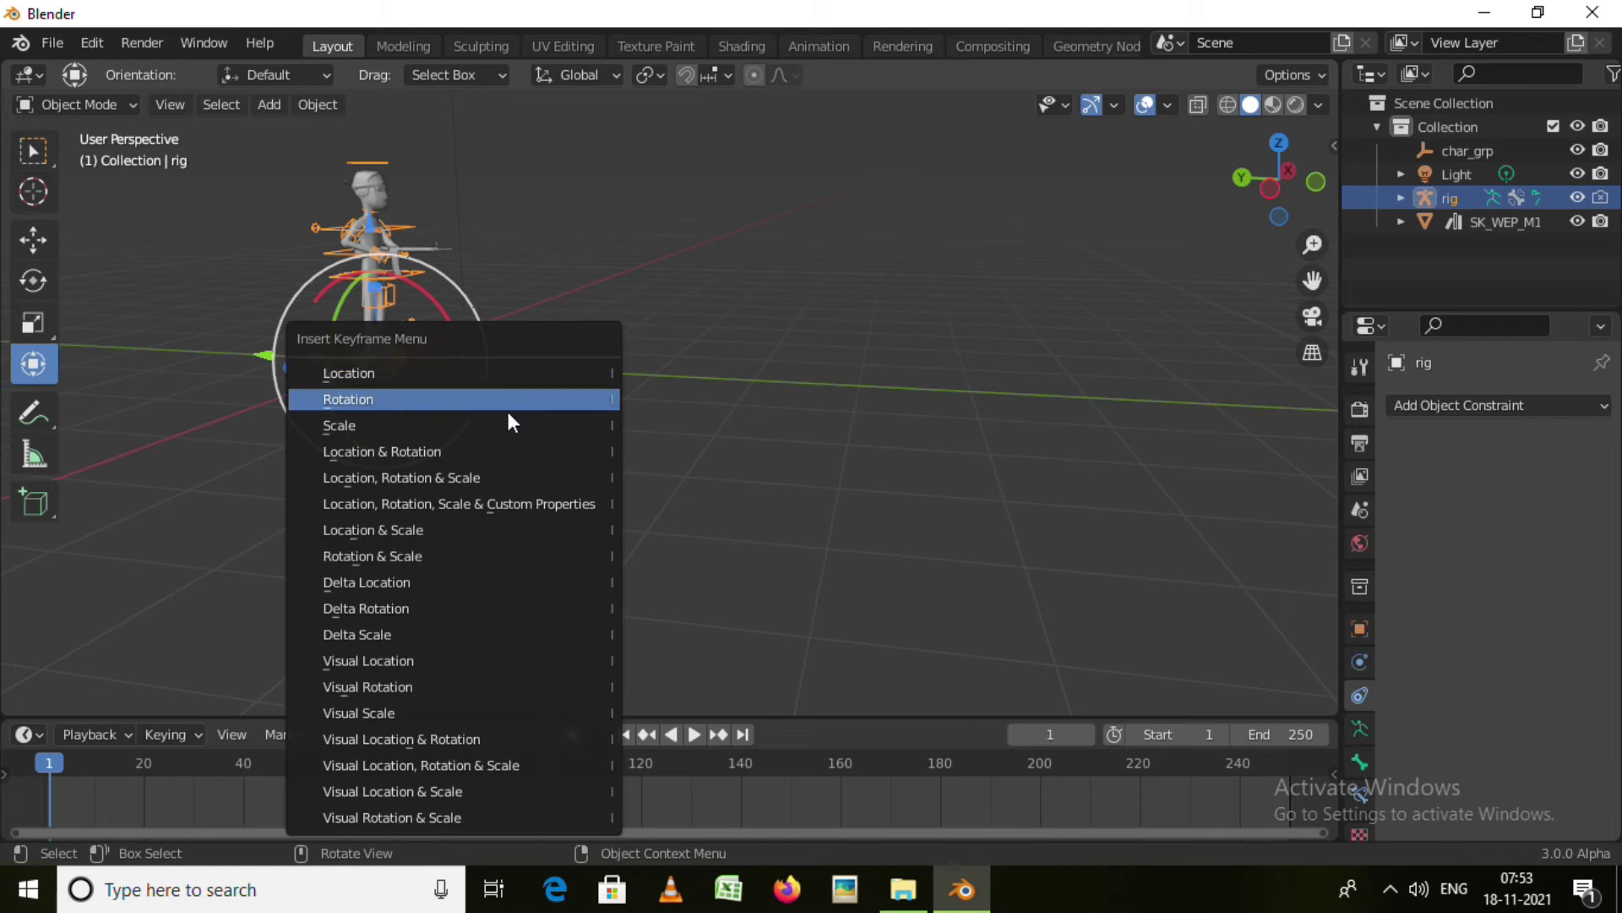
pyautogui.click(443, 449)
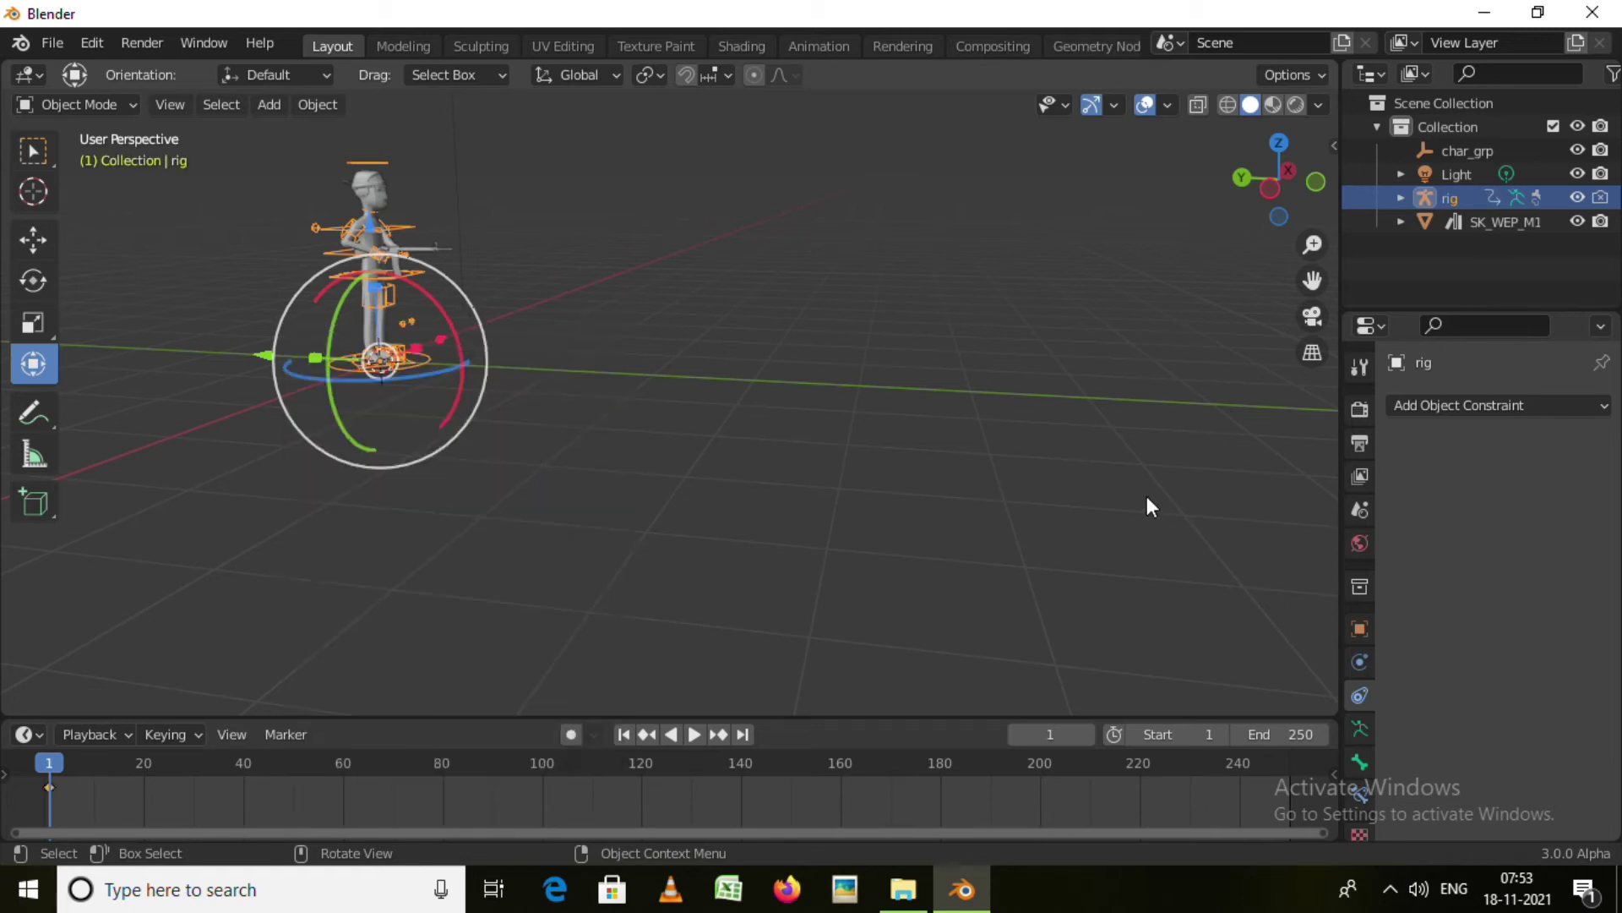
# At frame 100, move the rig forward along Y, key it, and set End to 100
pyautogui.moveTo(57, 774); pyautogui.dragTo(545, 833)
pyautogui.moveTo(265, 343); pyautogui.dragTo(1195, 535)
pyautogui.keyDown('shift'); pyautogui.moveTo(941, 470); pyautogui.dragTo(803, 476, button='middle'); pyautogui.keyUp('shift')
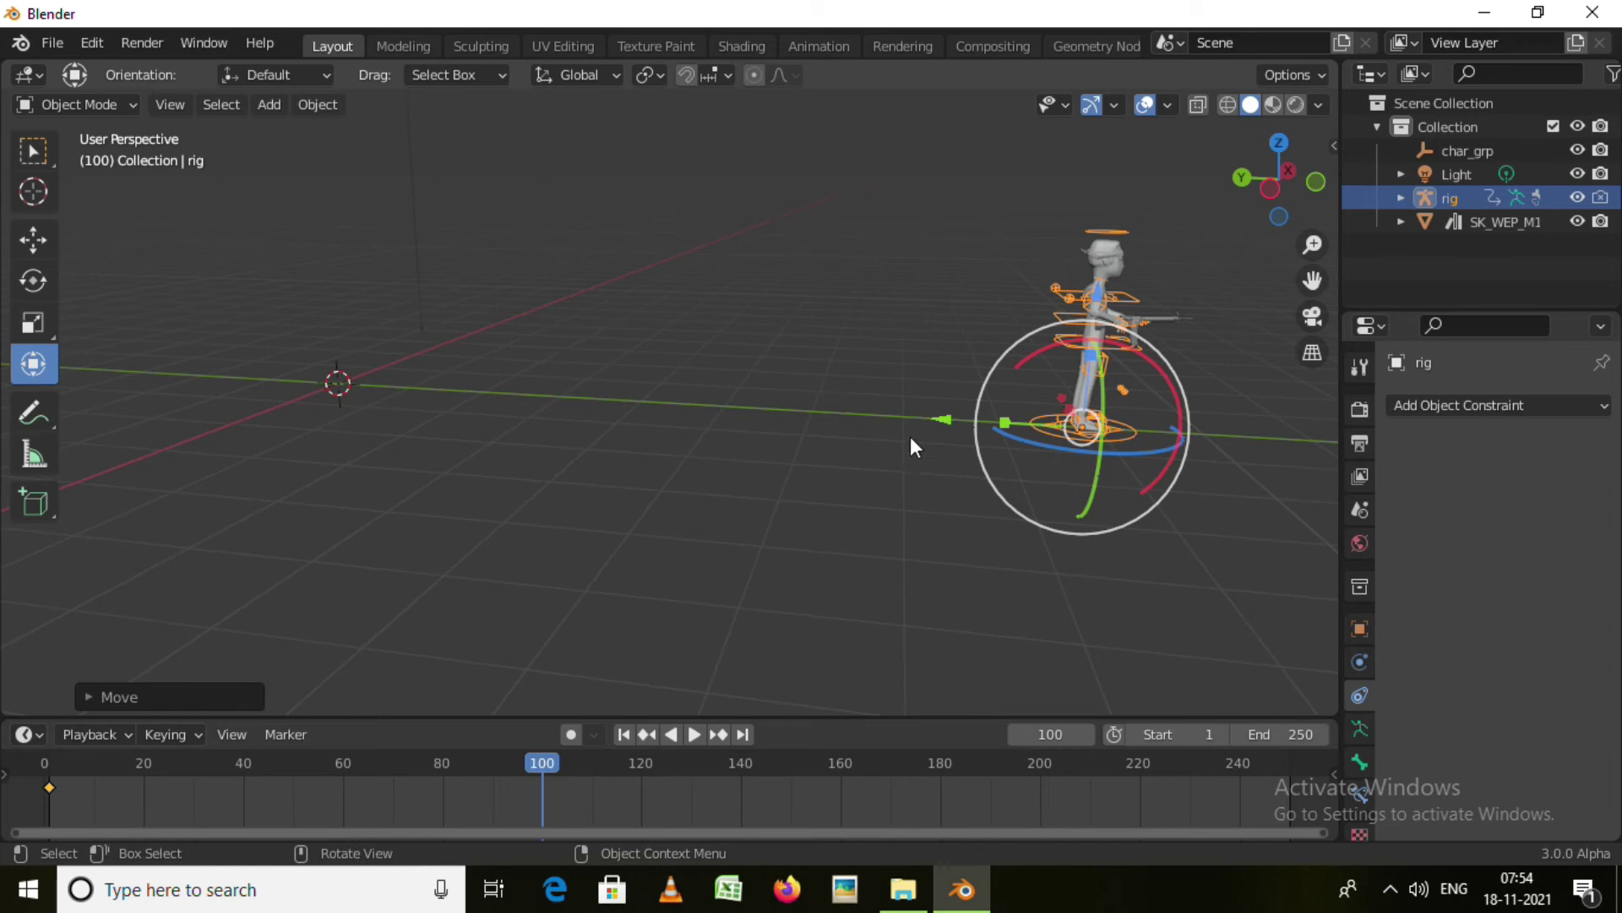
pyautogui.press('i')
pyautogui.click(807, 436)
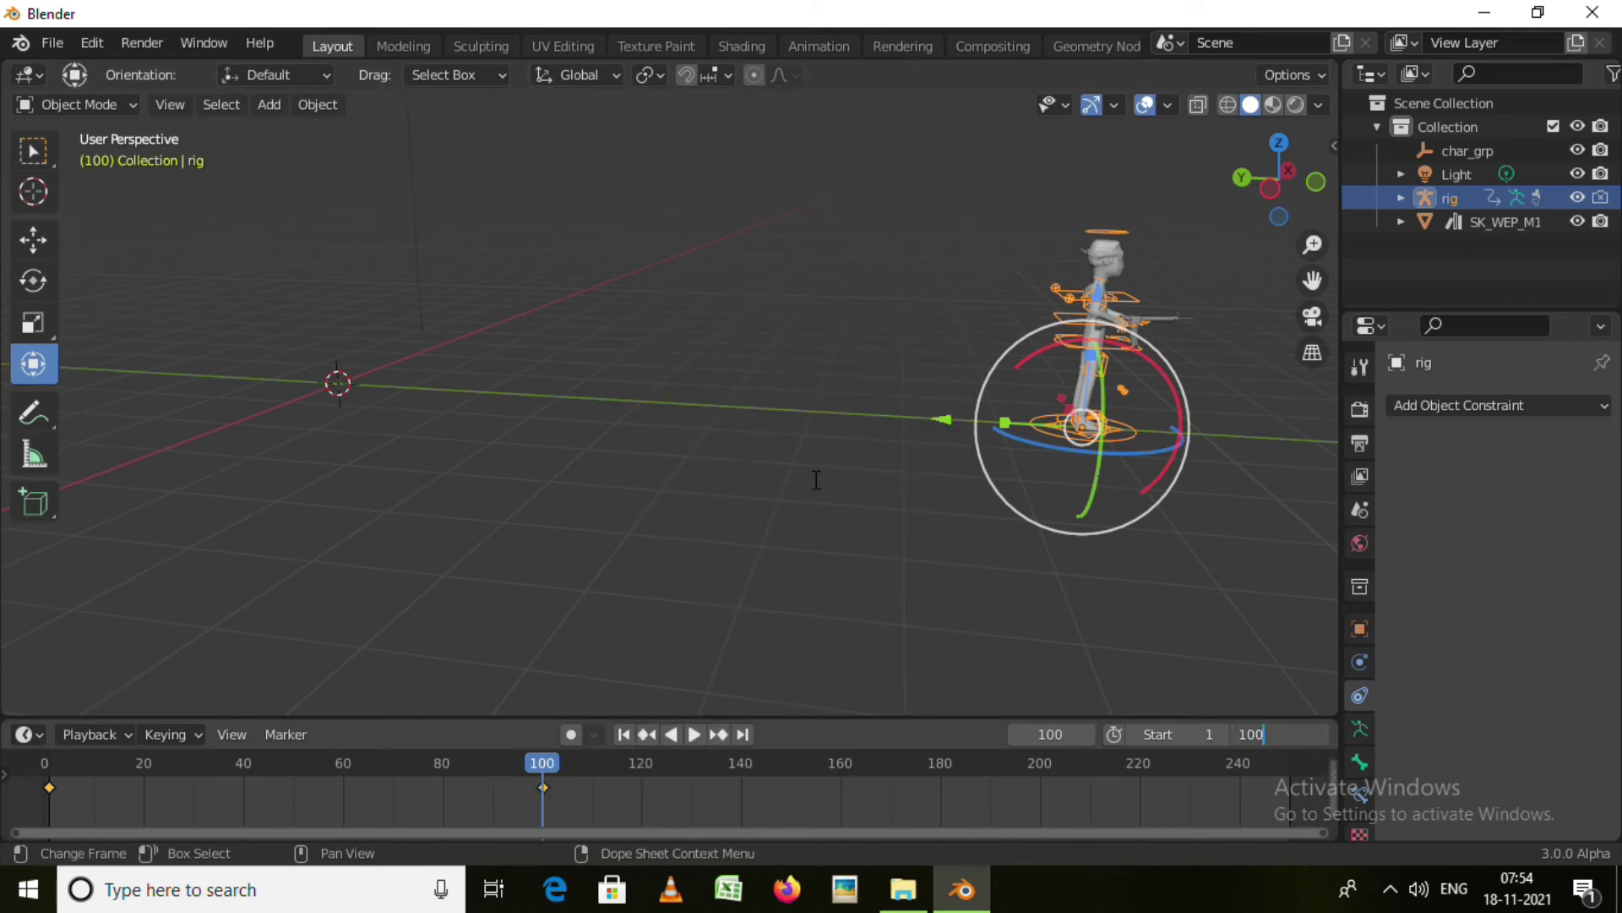
pyautogui.press('Return')
# Scrub back to frame 1 and orbit closer to the rig's feet
pyautogui.moveTo(524, 776); pyautogui.dragTo(49, 818)
pyautogui.moveTo(414, 489)
pyautogui.mouseDown(button='middle')
pyautogui.moveTo(277, 476)
pyautogui.moveTo(444, 485)
pyautogui.mouseUp(button='middle')
pyautogui.scroll(4, 444, 485)
pyautogui.moveTo(537, 509); pyautogui.dragTo(417, 435, button='middle')
pyautogui.scroll(2, 511, 448)
pyautogui.moveTo(551, 490)
pyautogui.mouseDown(button='middle')
pyautogui.moveTo(590, 519)
pyautogui.moveTo(464, 560)
pyautogui.moveTo(401, 559)
pyautogui.mouseUp(button='middle')
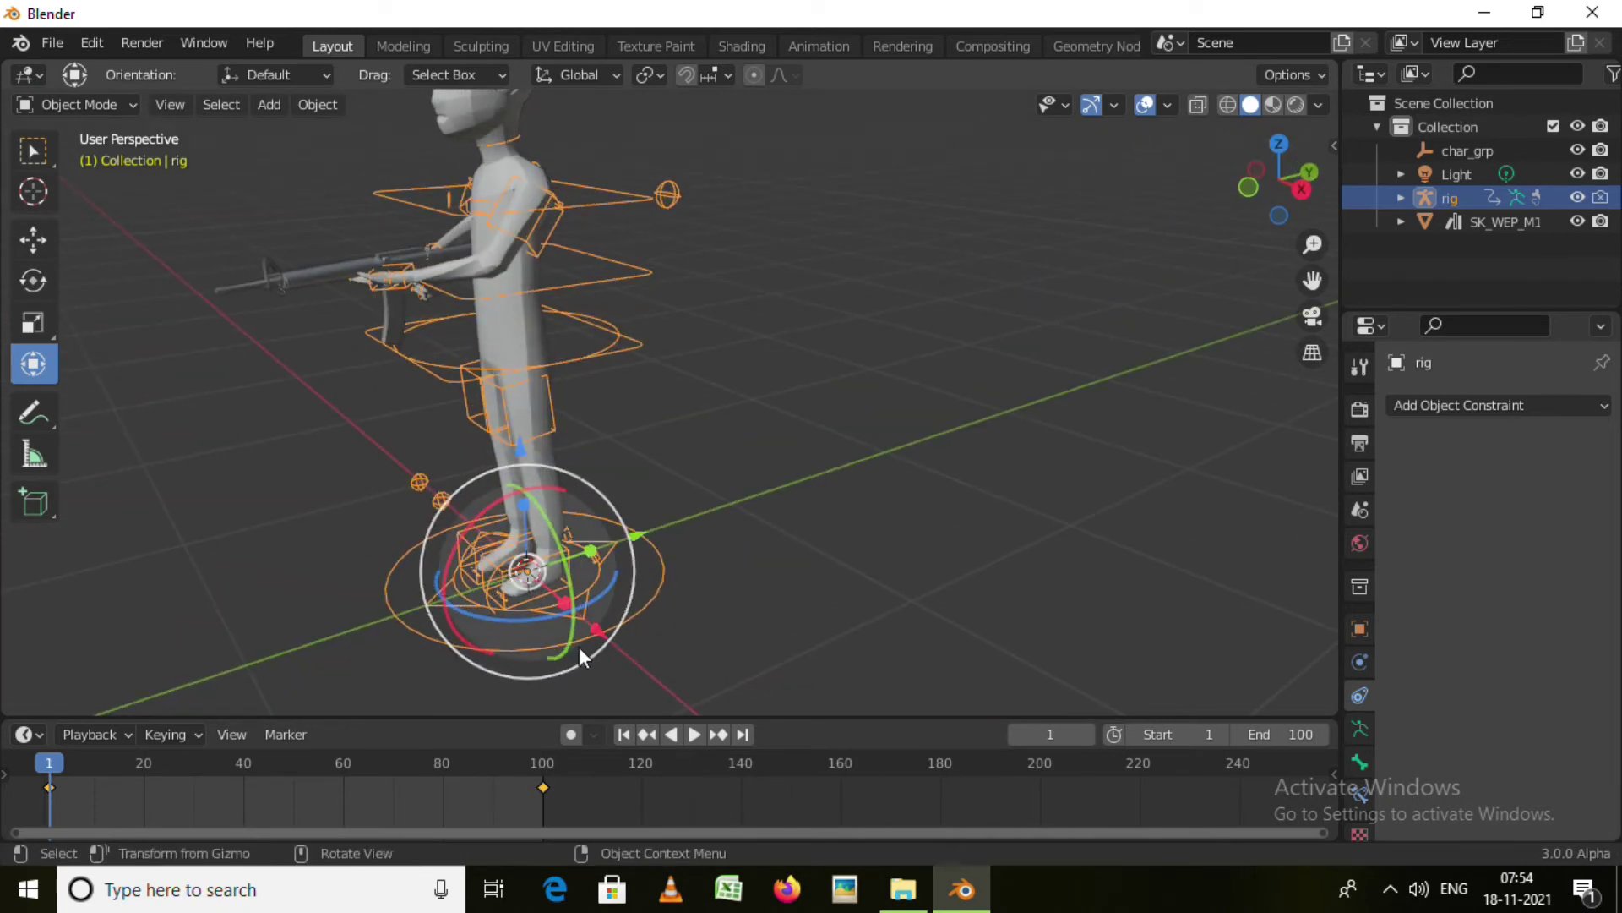
# Enter Pose Mode and turn the lower area into a Dope Sheet Action Editor showing the walk action
pyautogui.scroll(2, 68, 776)
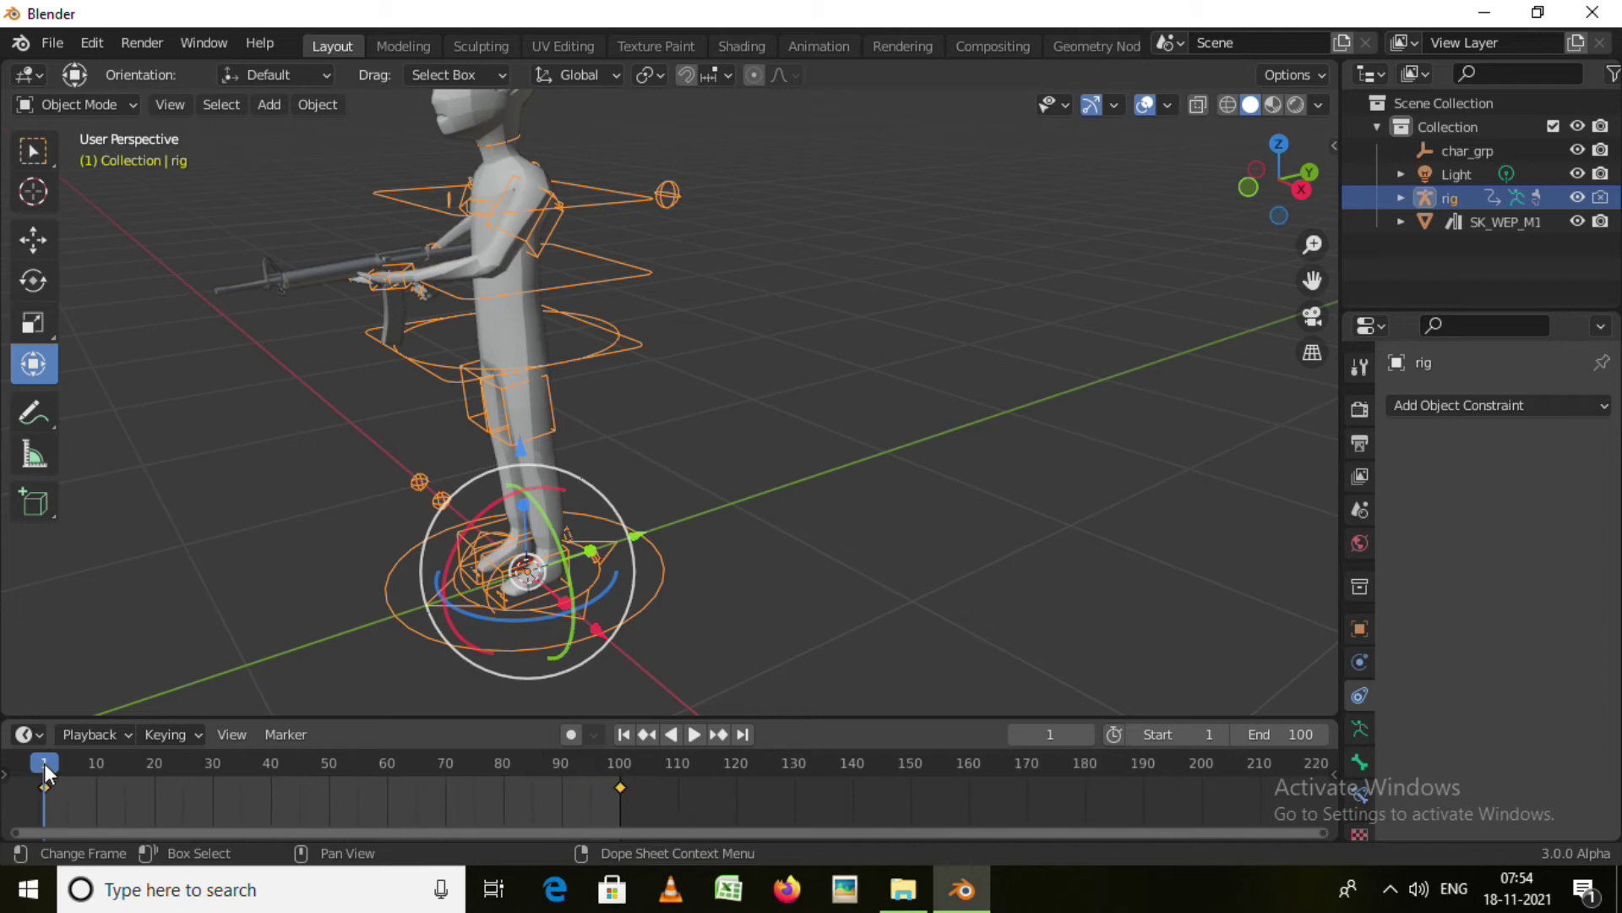
pyautogui.hotkey('ctrl', 'Tab')
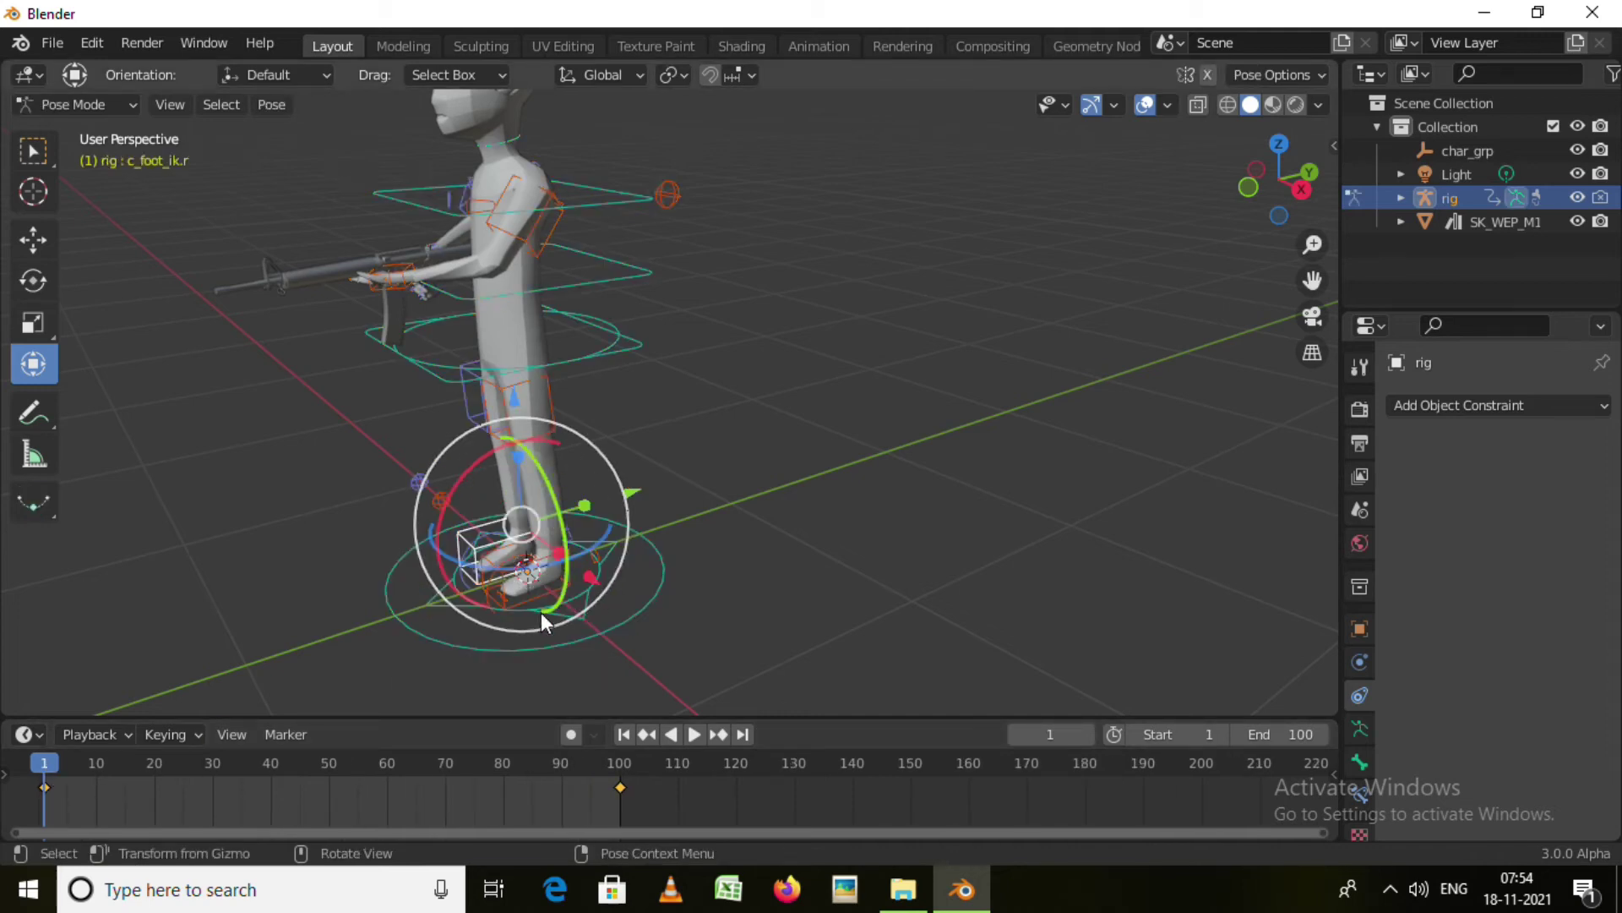
pyautogui.click(536, 591)
pyautogui.moveTo(642, 612); pyautogui.dragTo(551, 579, button='middle')
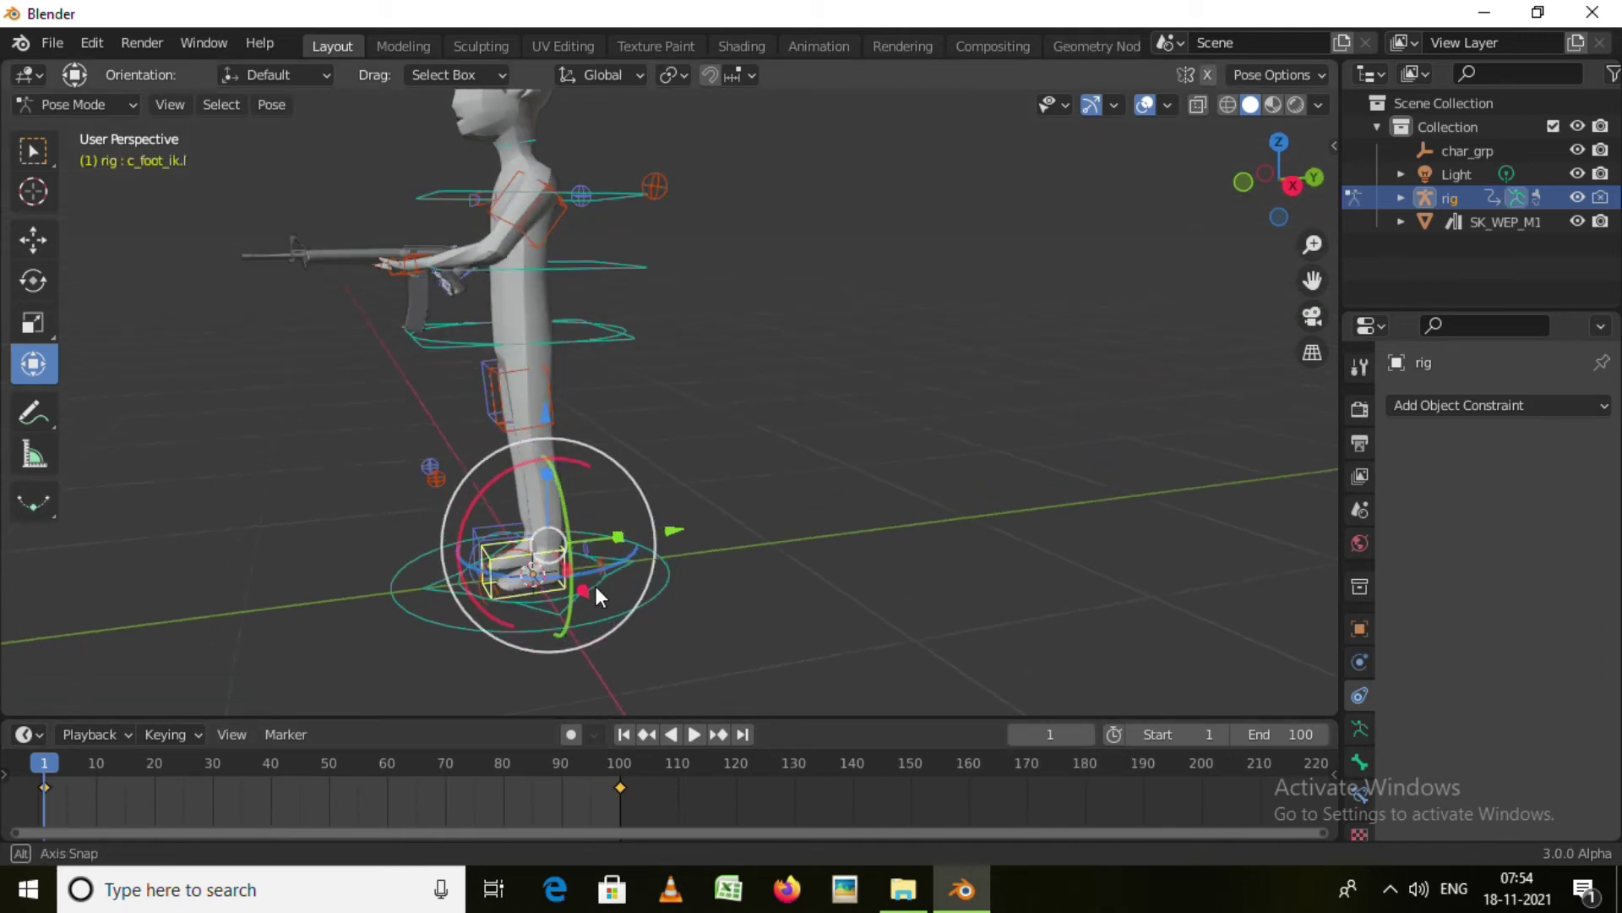
pyautogui.scroll(2, 551, 579)
pyautogui.moveTo(282, 719)
pyautogui.mouseDown()
pyautogui.moveTo(70, 583)
pyautogui.moveTo(28, 672)
pyautogui.mouseUp()
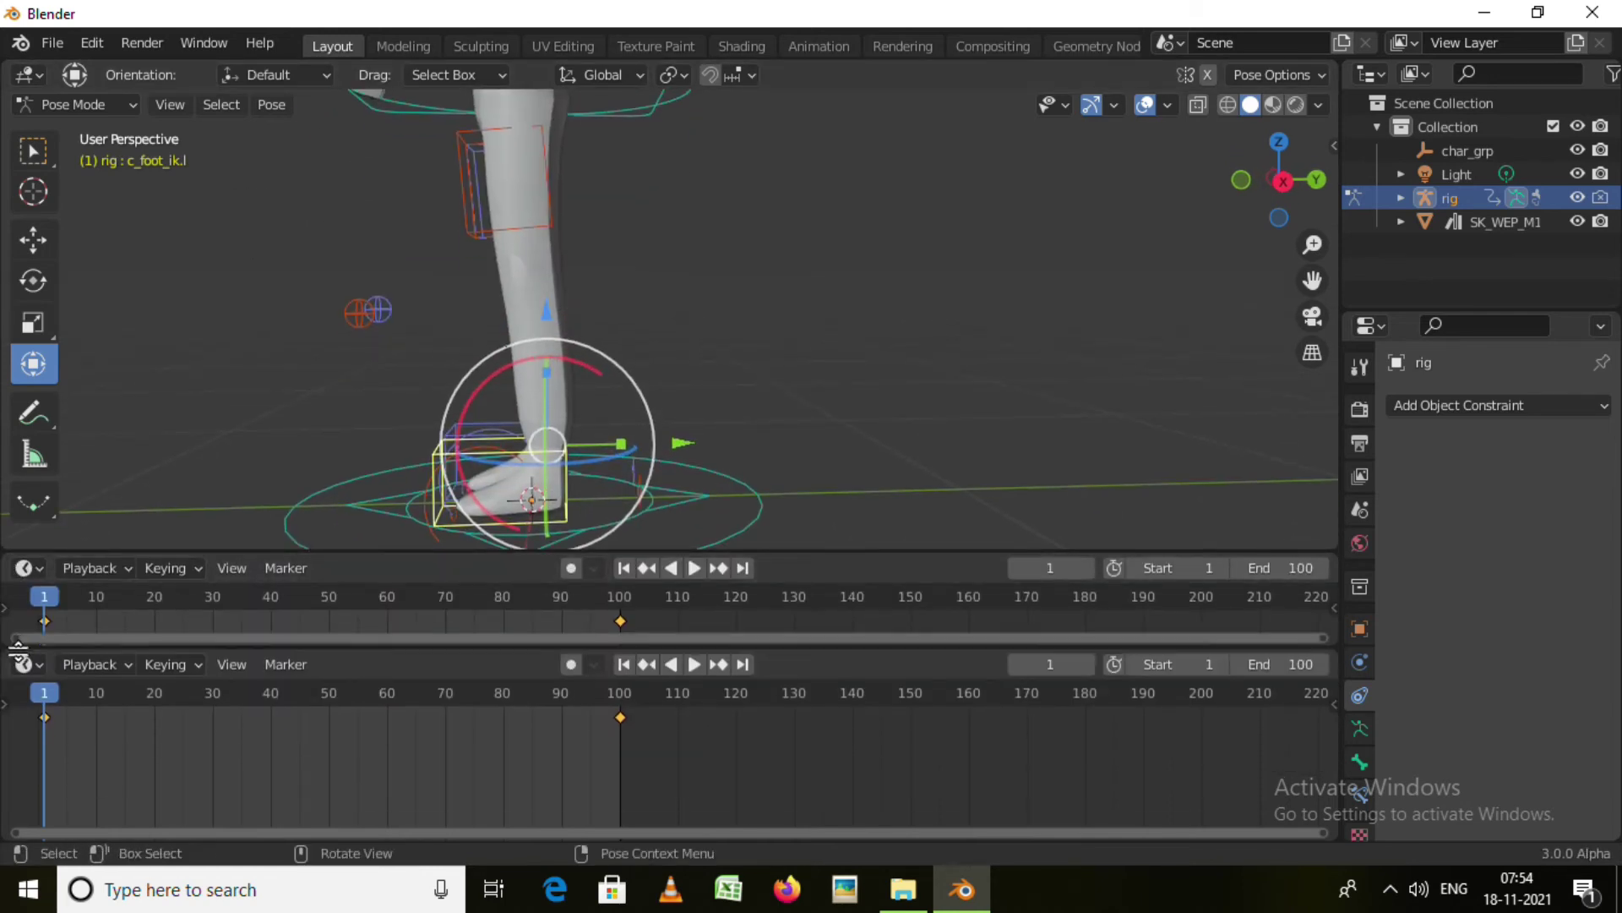
pyautogui.click(26, 658)
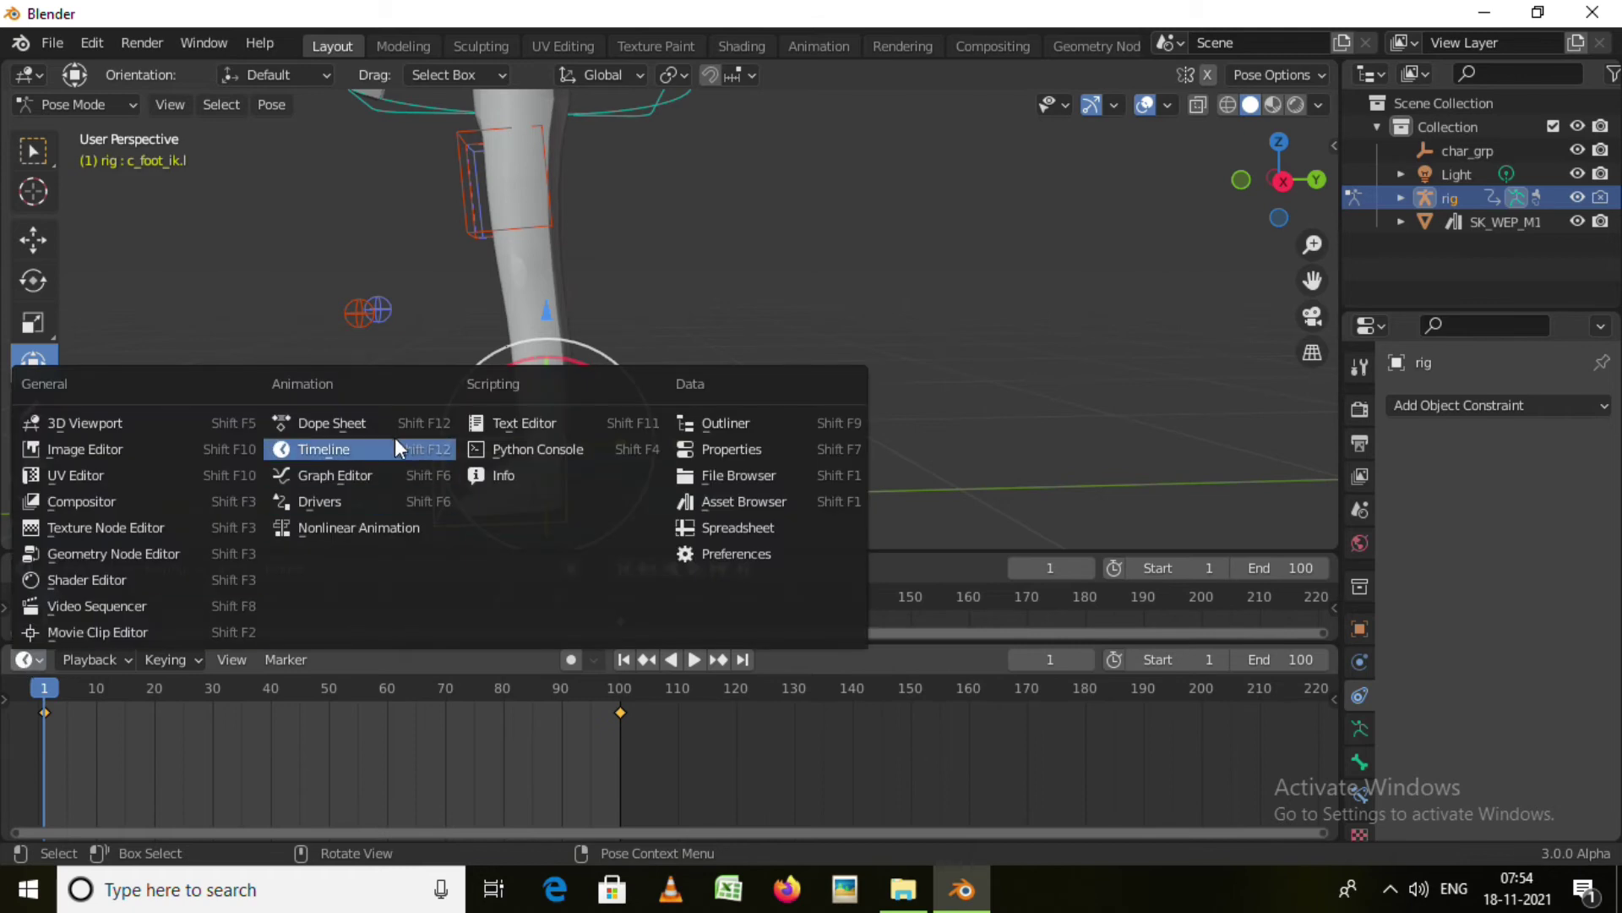
pyautogui.click(361, 422)
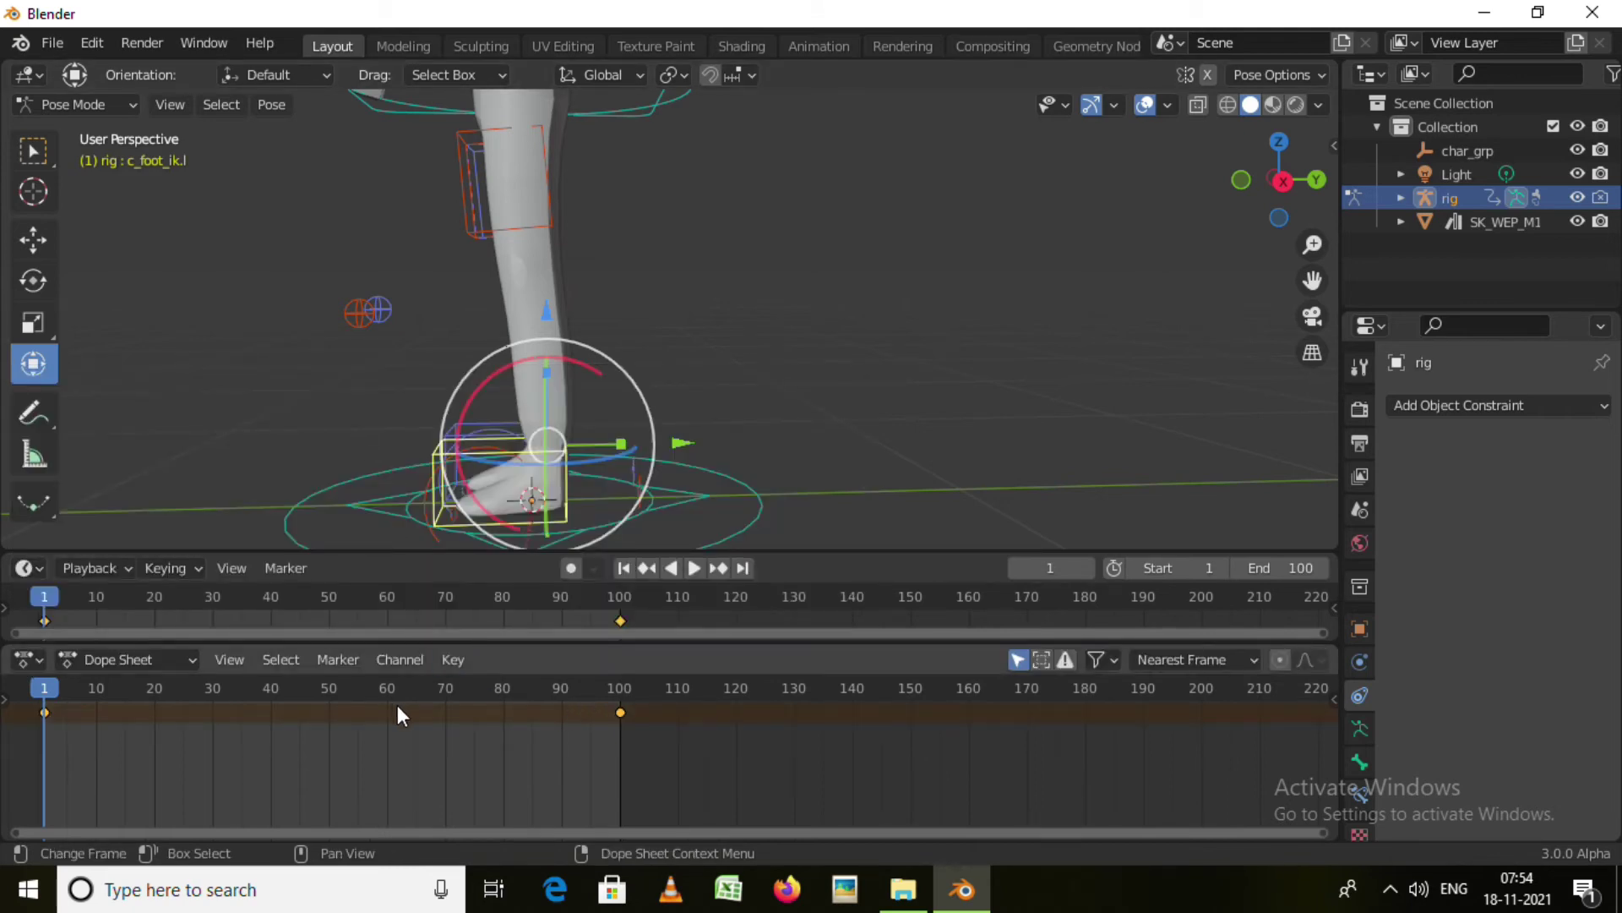
pyautogui.click(152, 661)
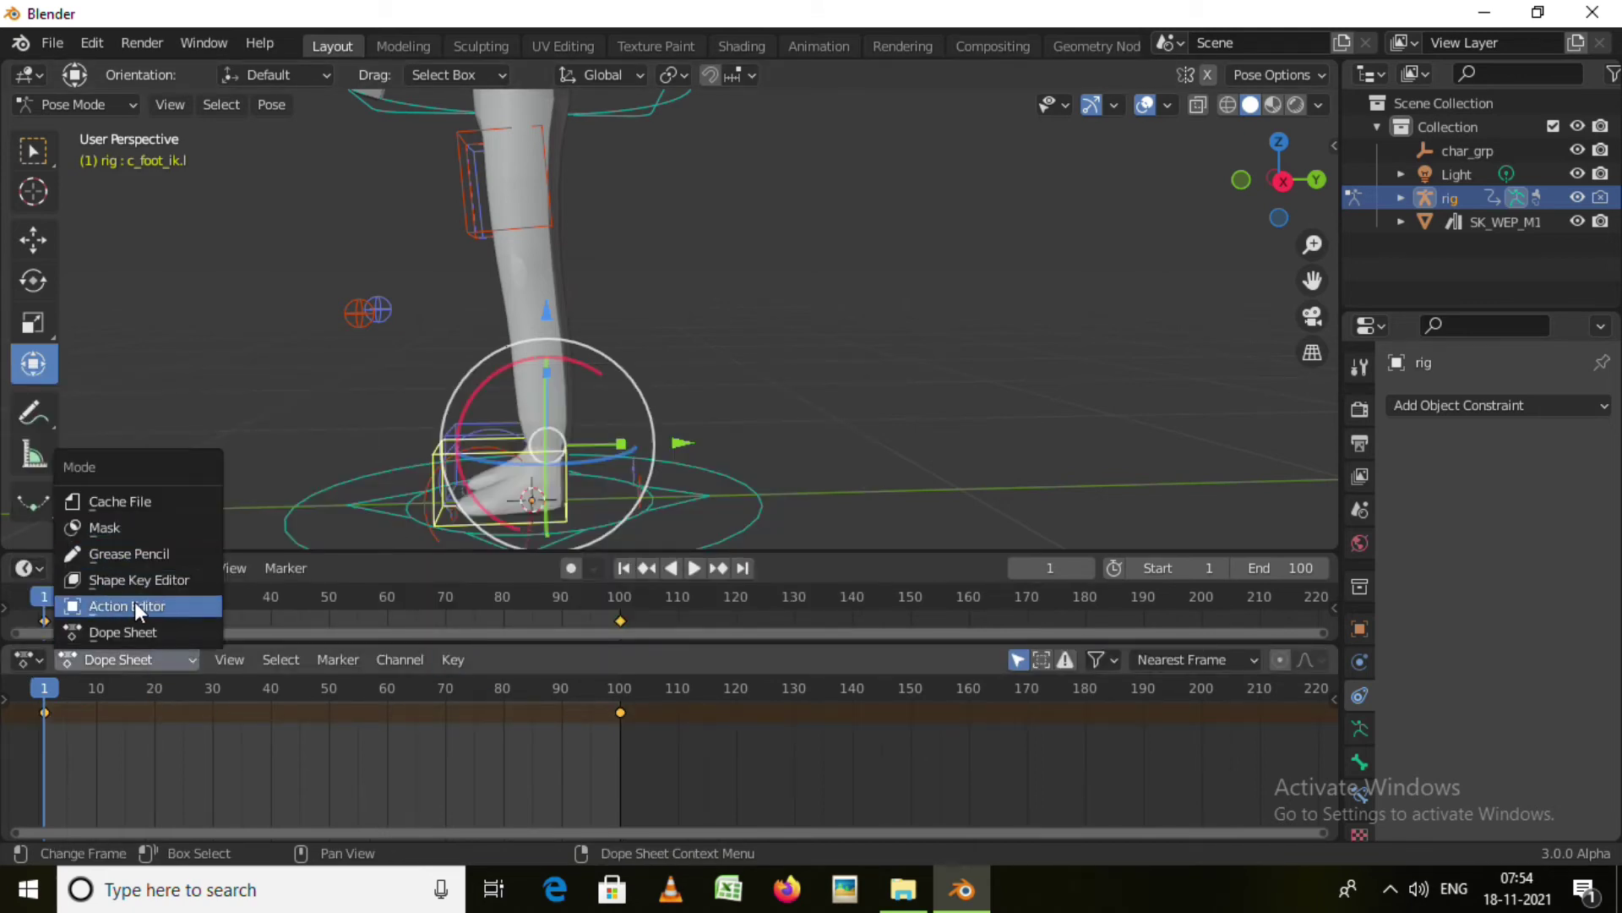
pyautogui.click(134, 601)
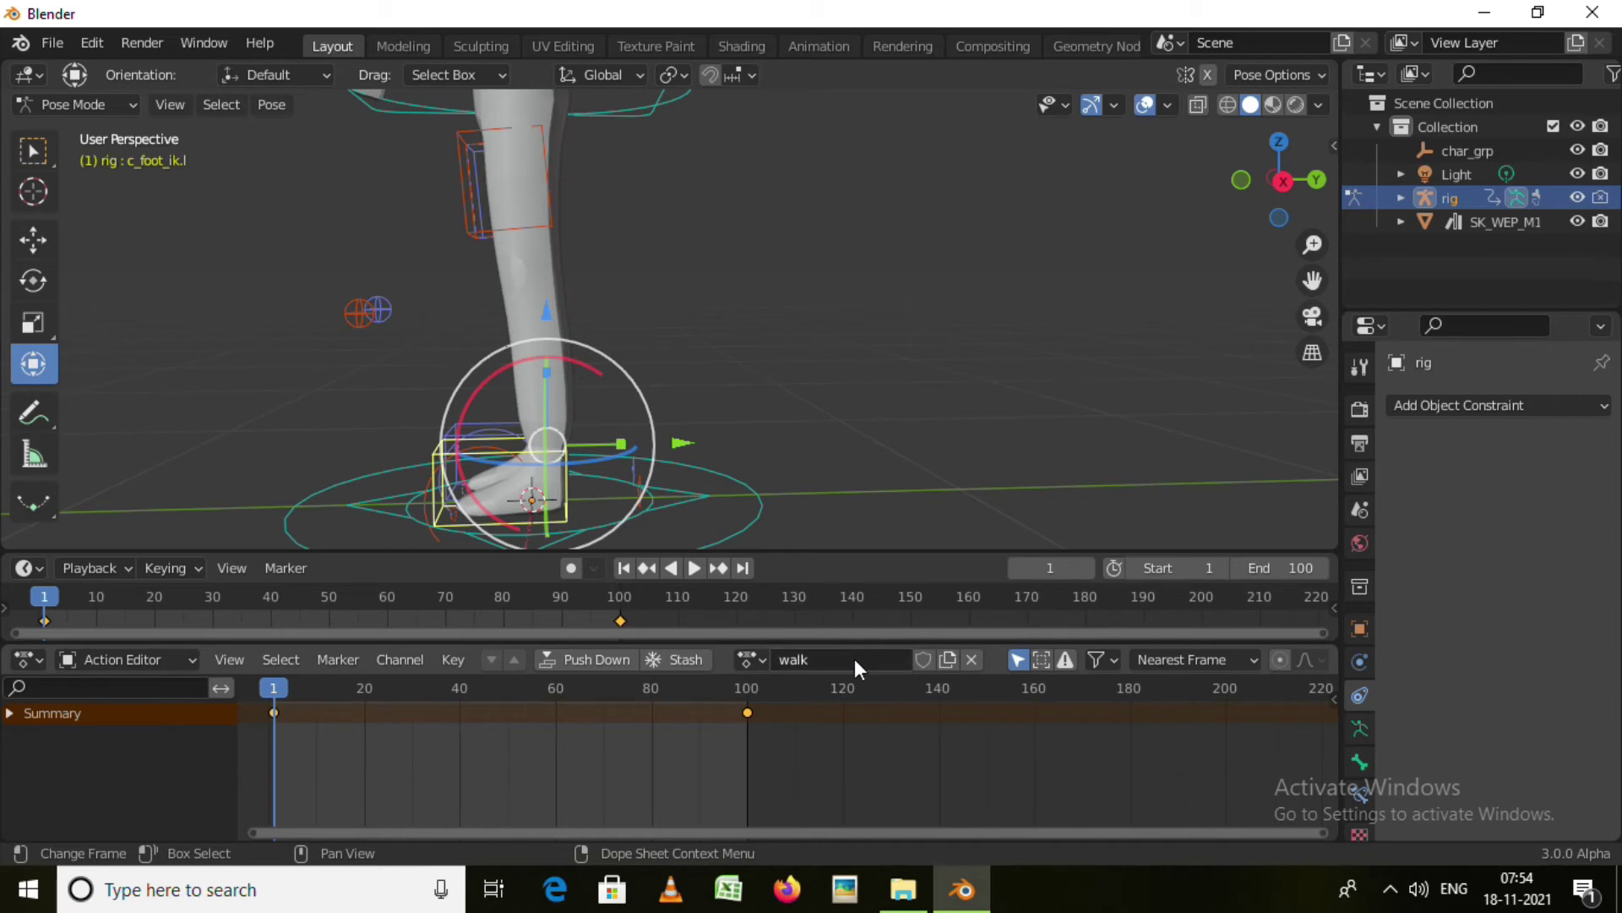
# Slide the left foot back and the right foot forward, keying each foot's Location & Rotation
pyautogui.moveTo(684, 441); pyautogui.dragTo(605, 428)
pyautogui.press('i')
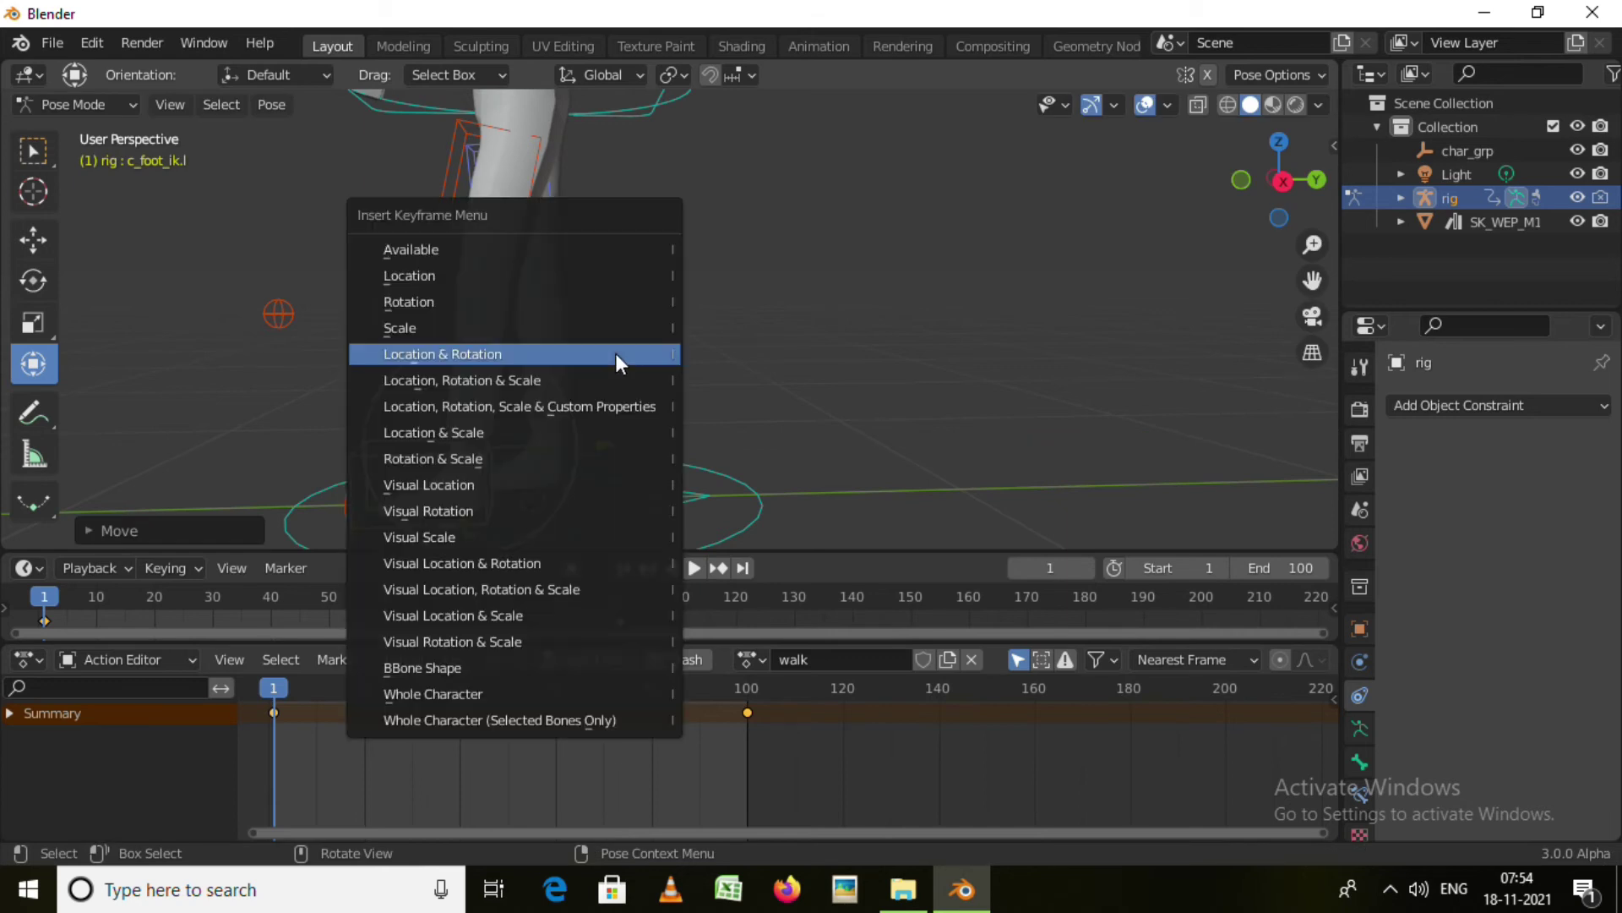
pyautogui.click(615, 354)
pyautogui.click(582, 450)
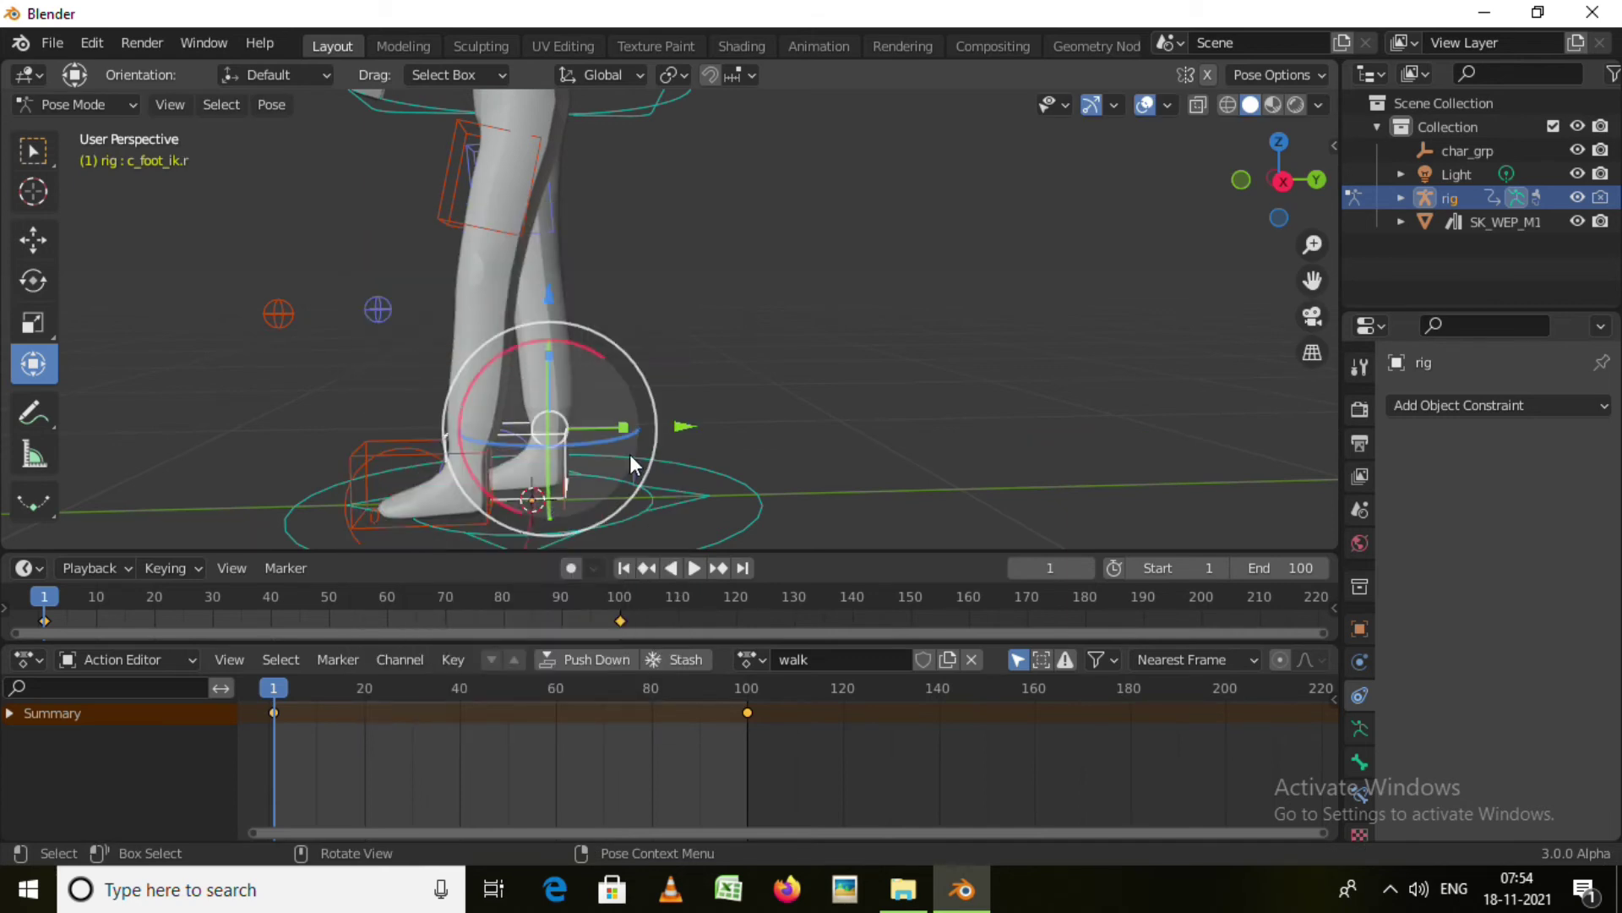
pyautogui.moveTo(680, 426); pyautogui.dragTo(741, 426)
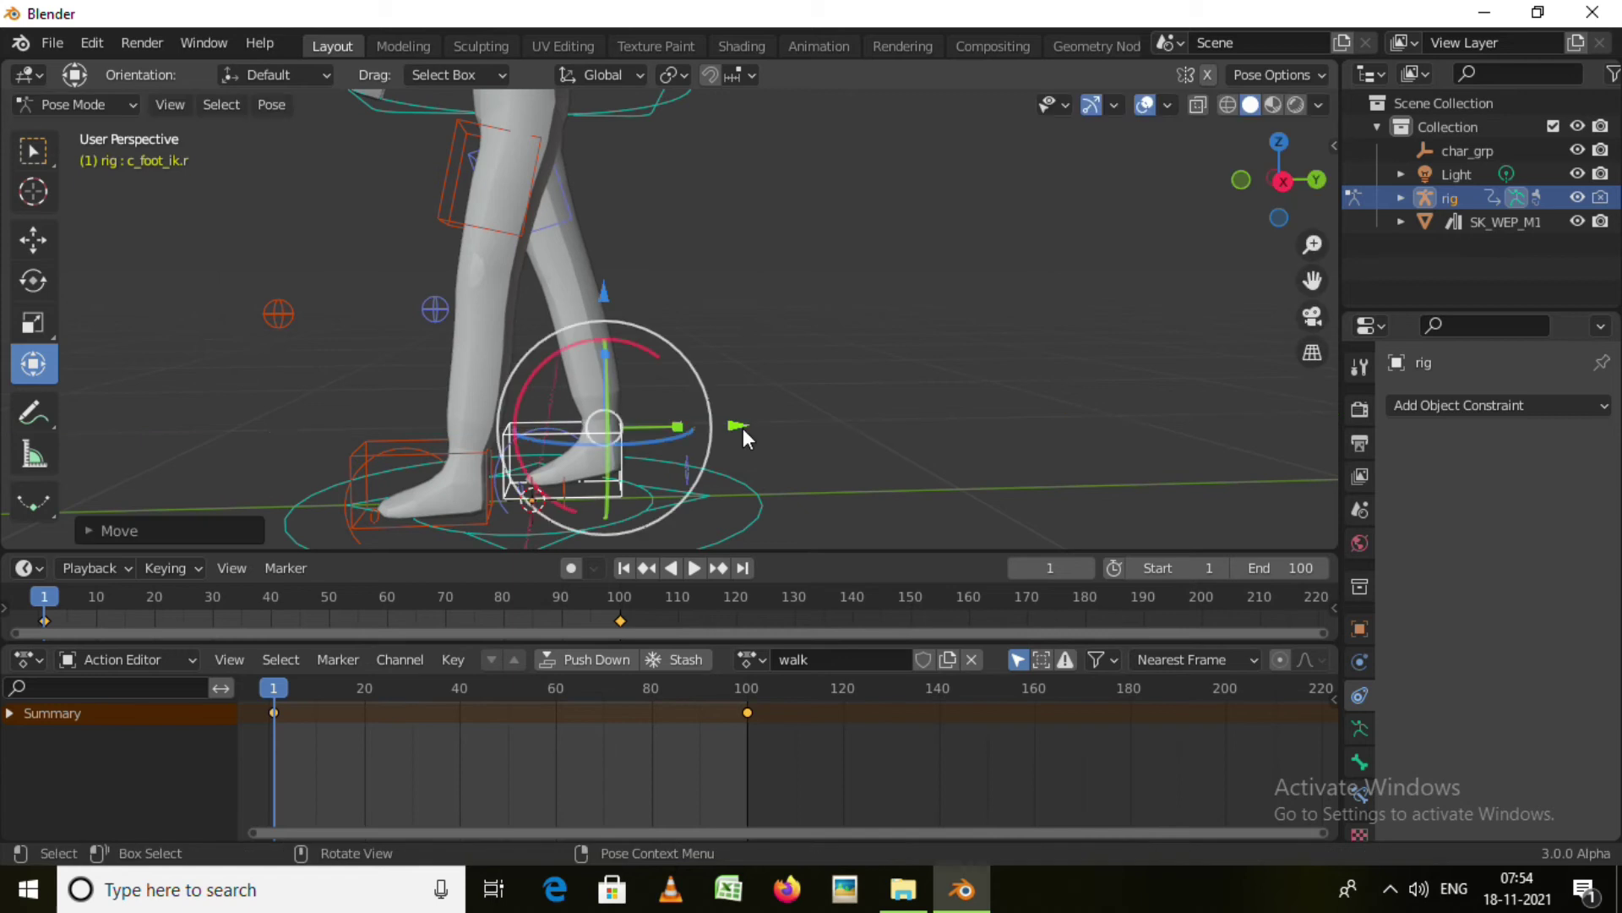
pyautogui.press('i')
pyautogui.click(708, 397)
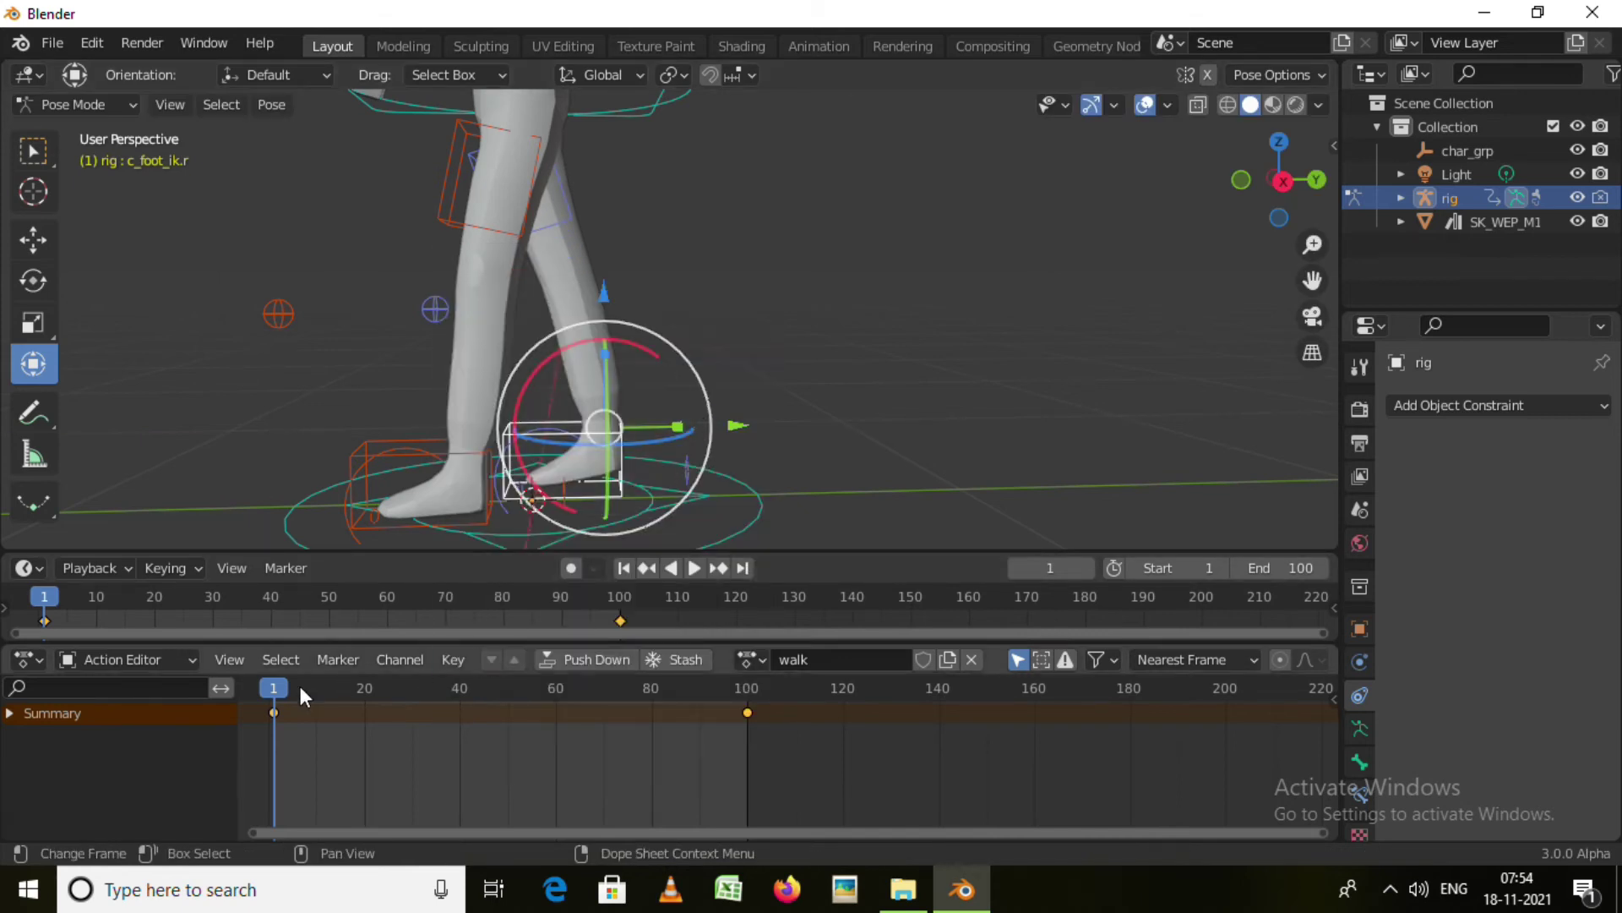
# At frame 10, reposition both foot controls into the opposite stride and key the pose
pyautogui.moveTo(273, 693); pyautogui.dragTo(316, 698)
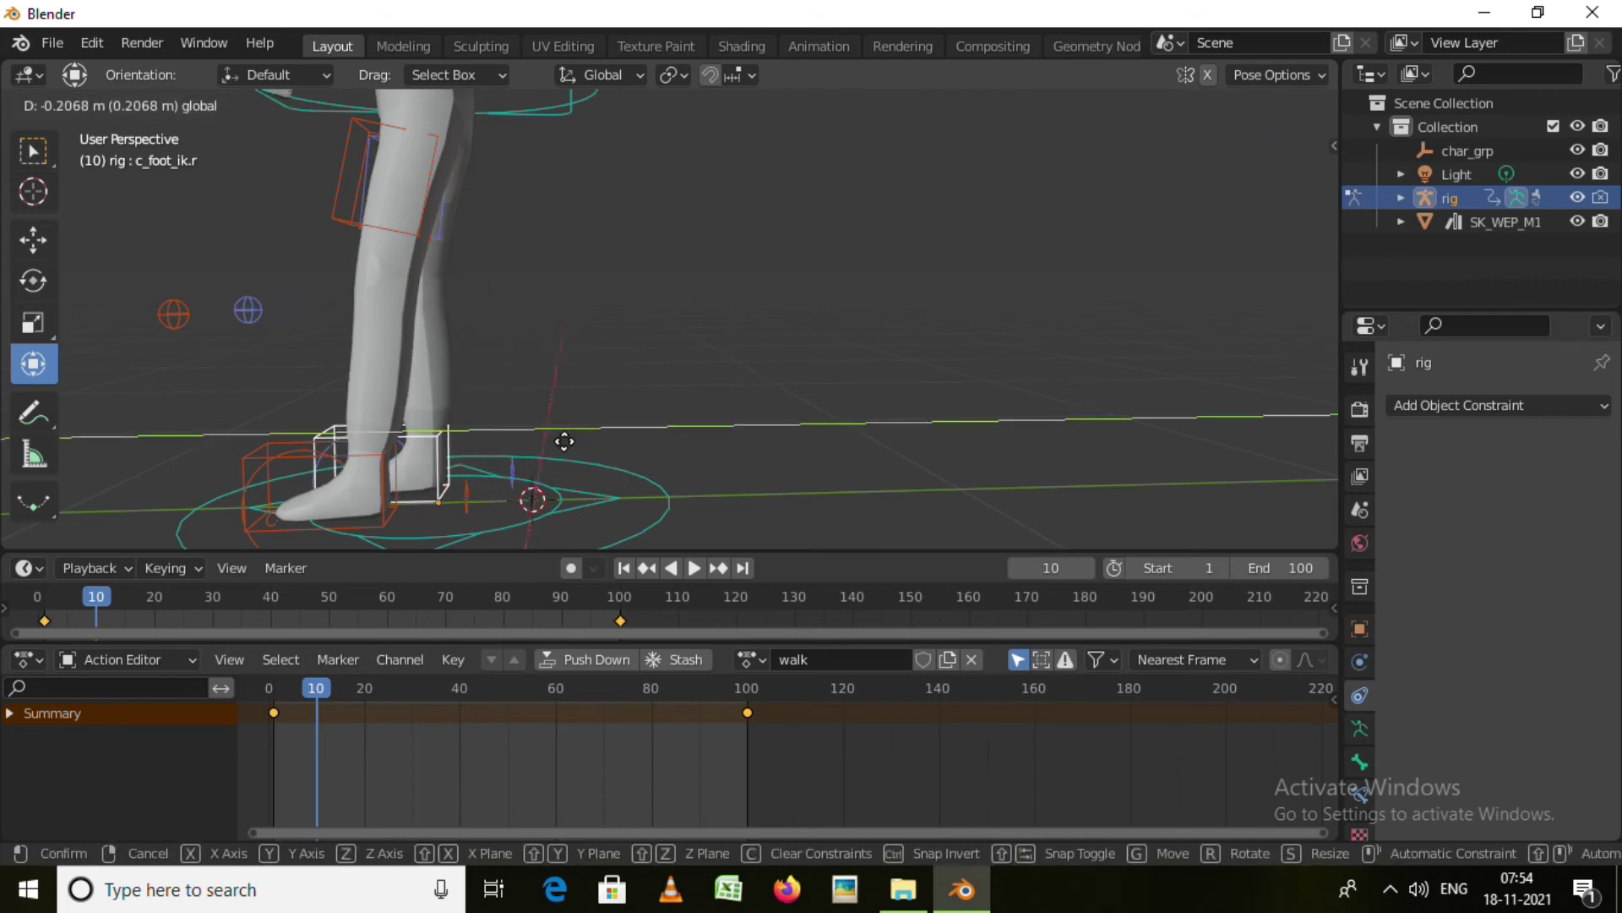
pyautogui.click(287, 443)
pyautogui.click(332, 465)
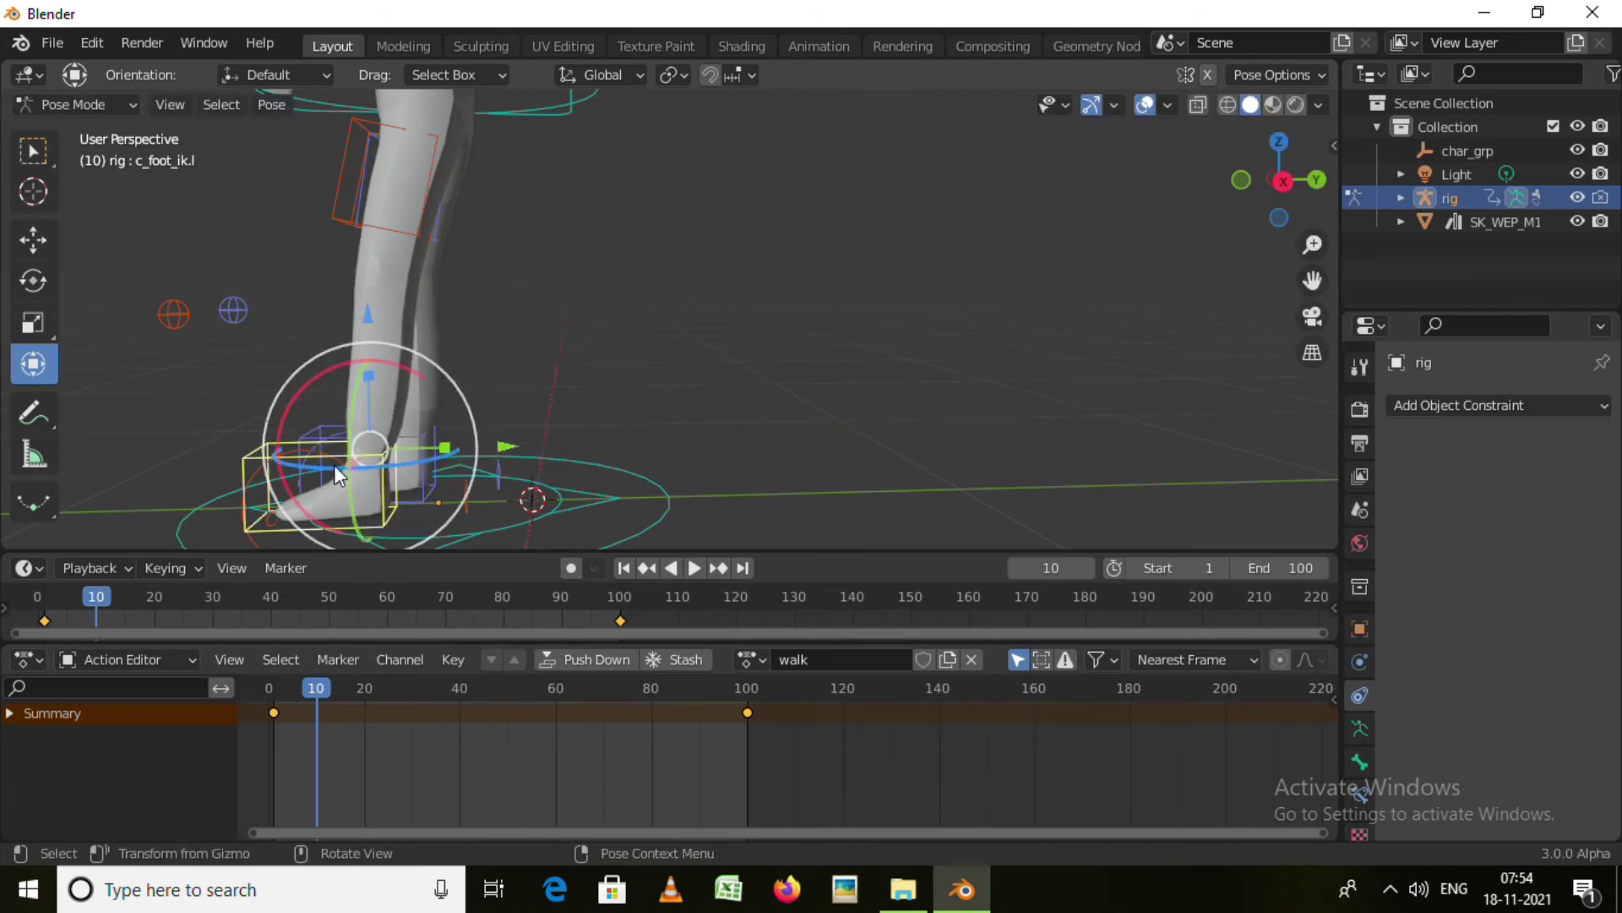
pyautogui.press('g')
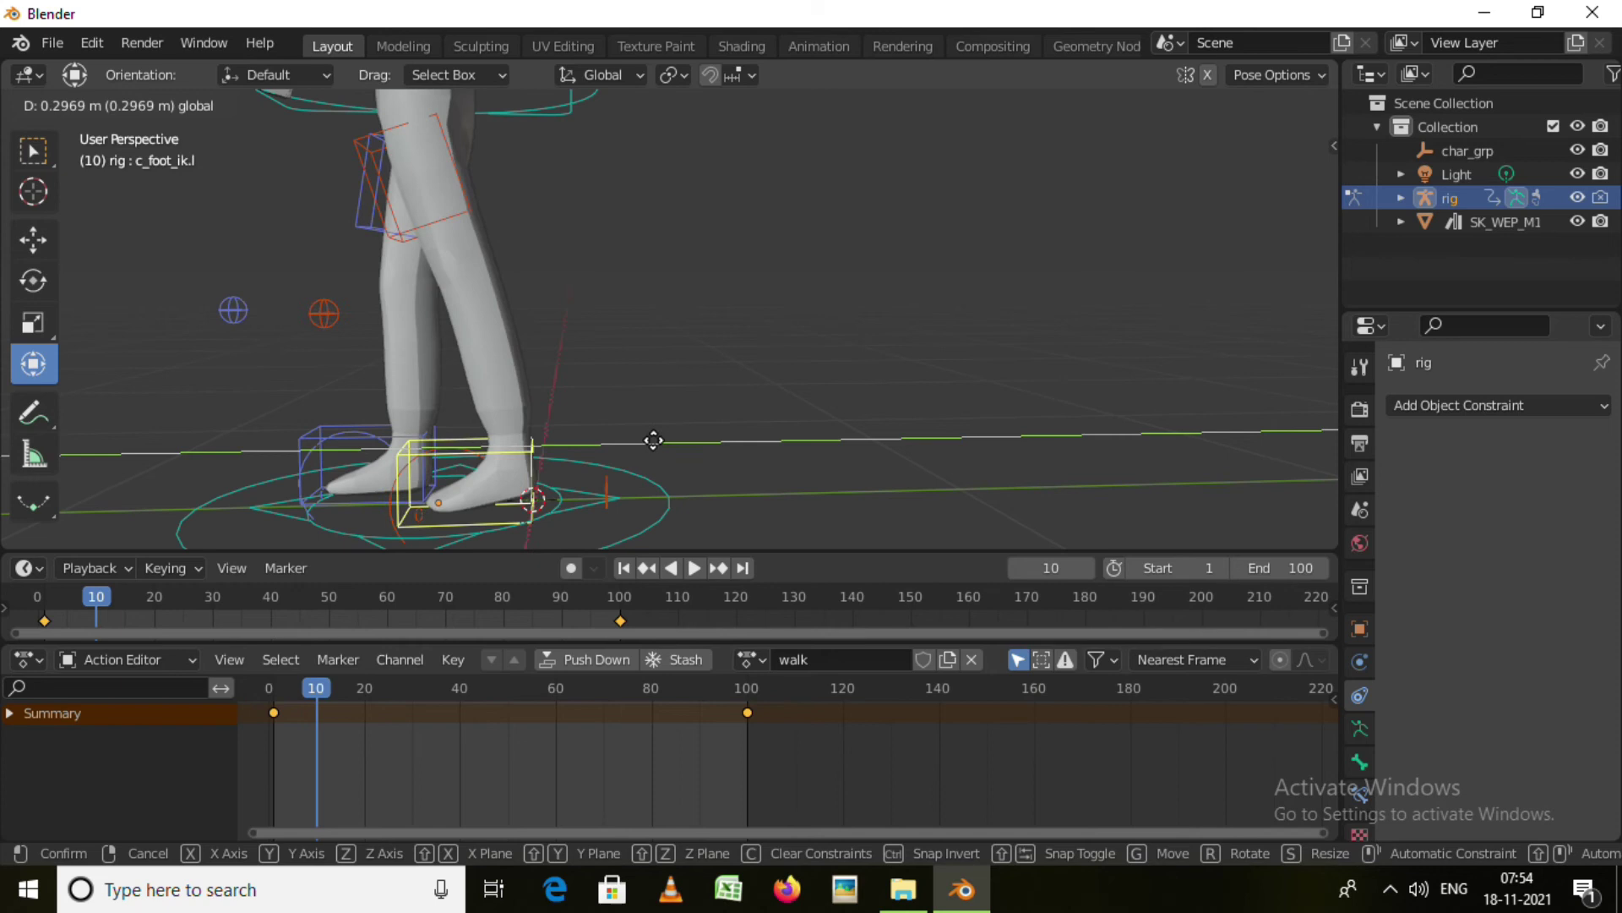
pyautogui.click(650, 440)
pyautogui.click(306, 434)
pyautogui.press('i')
pyautogui.click(579, 382)
# Duplicate the first foot keyframe to about frame 19 to close the cycle
pyautogui.scroll(-2, 644, 410)
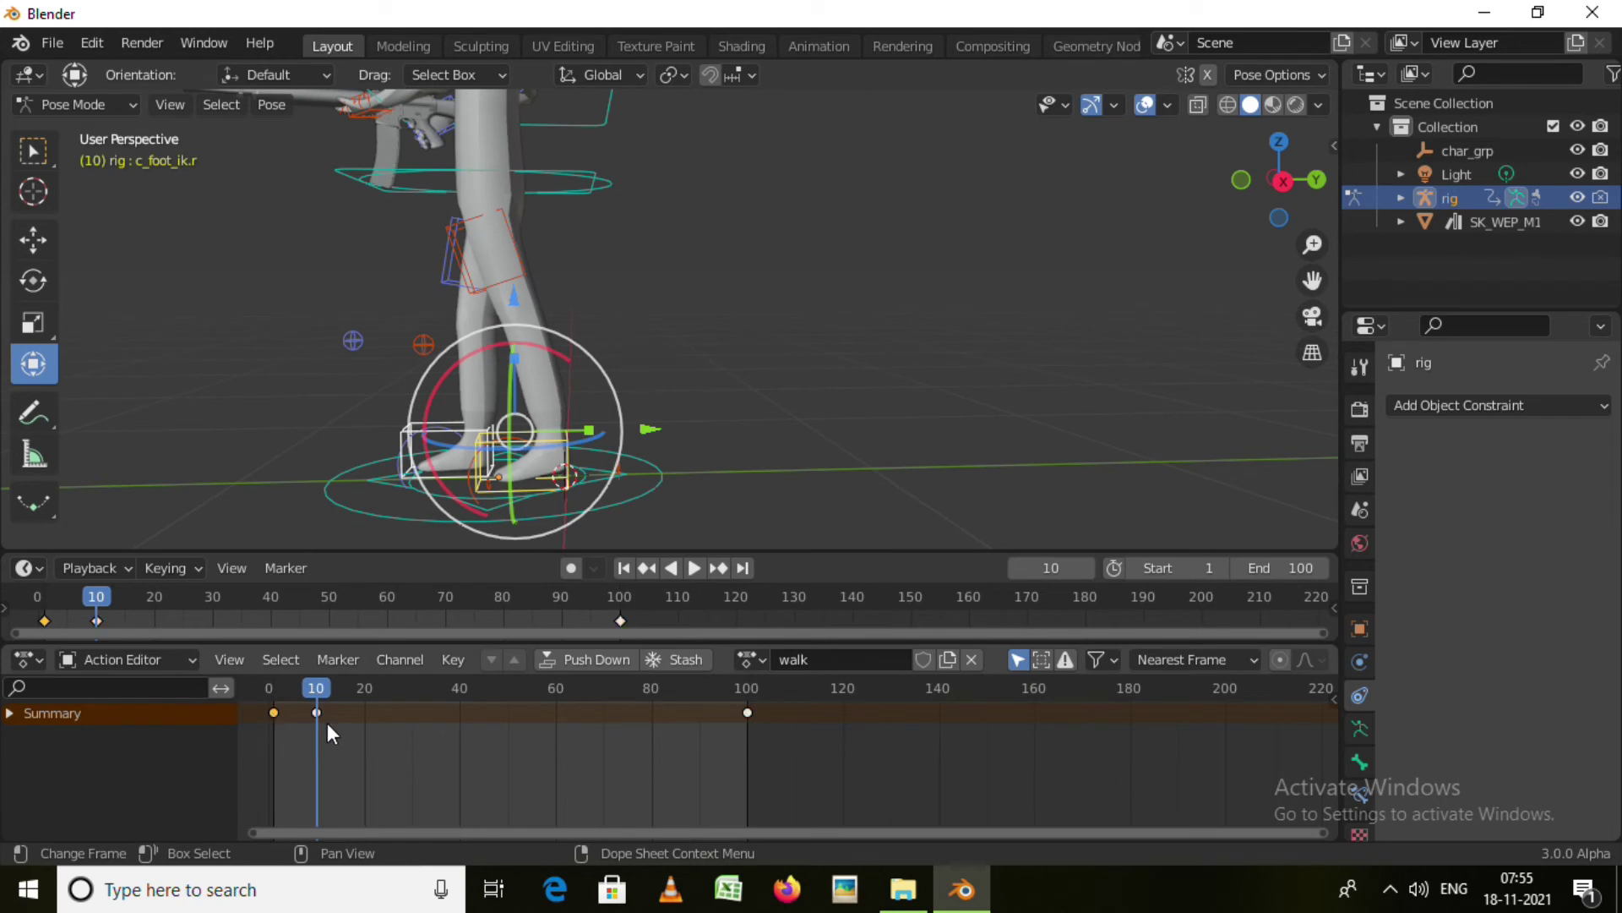
pyautogui.hotkey('shift', 'd')
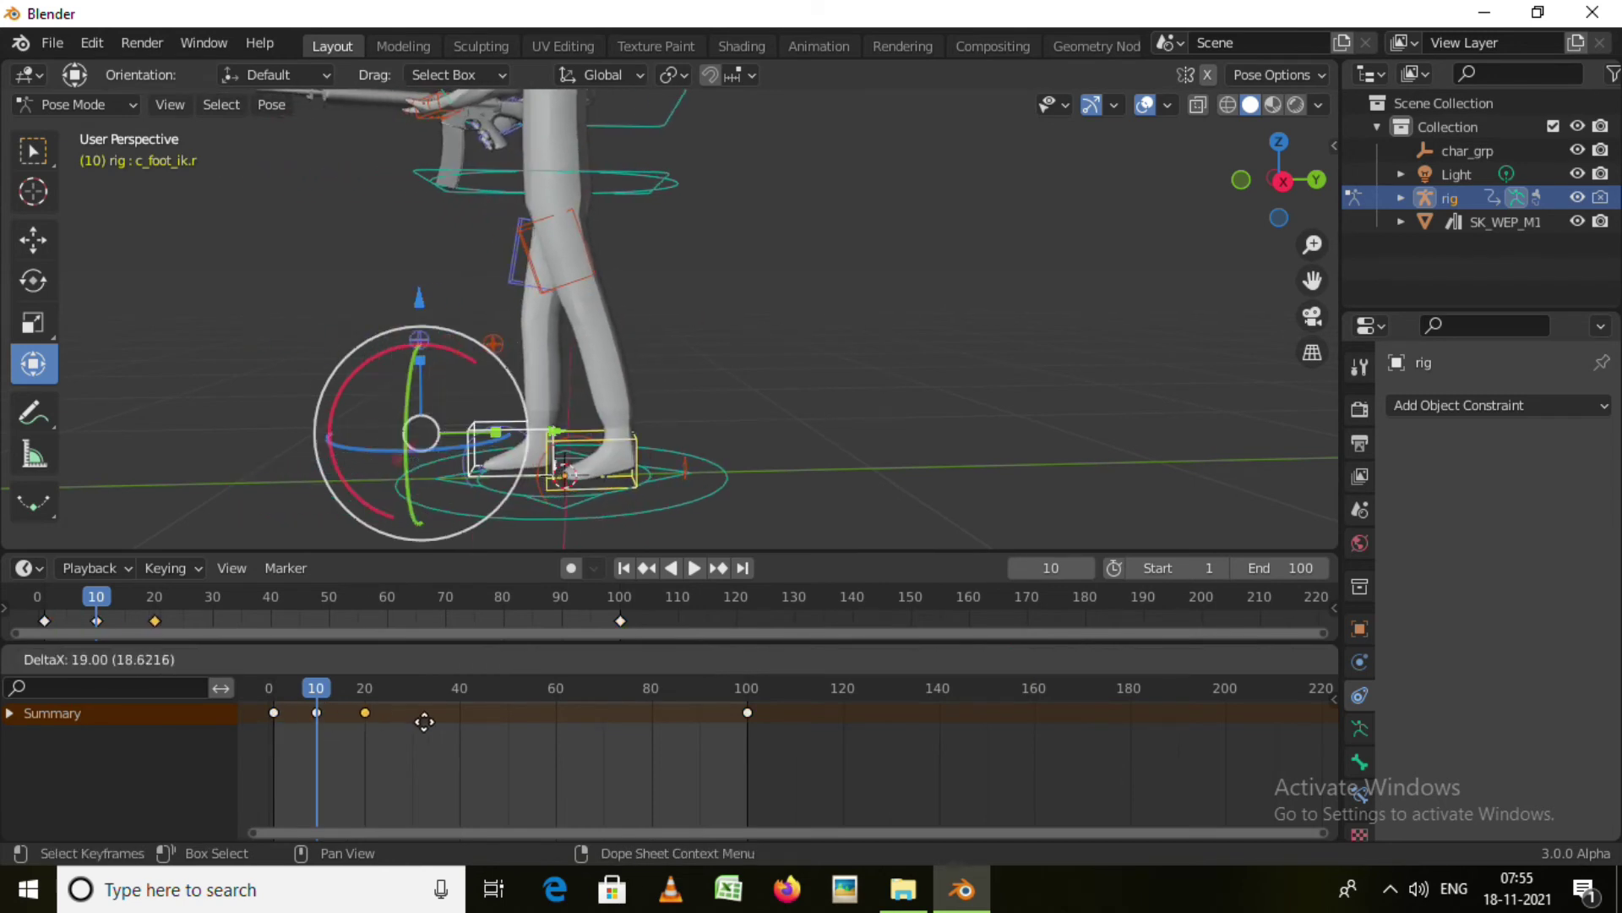
pyautogui.click(425, 720)
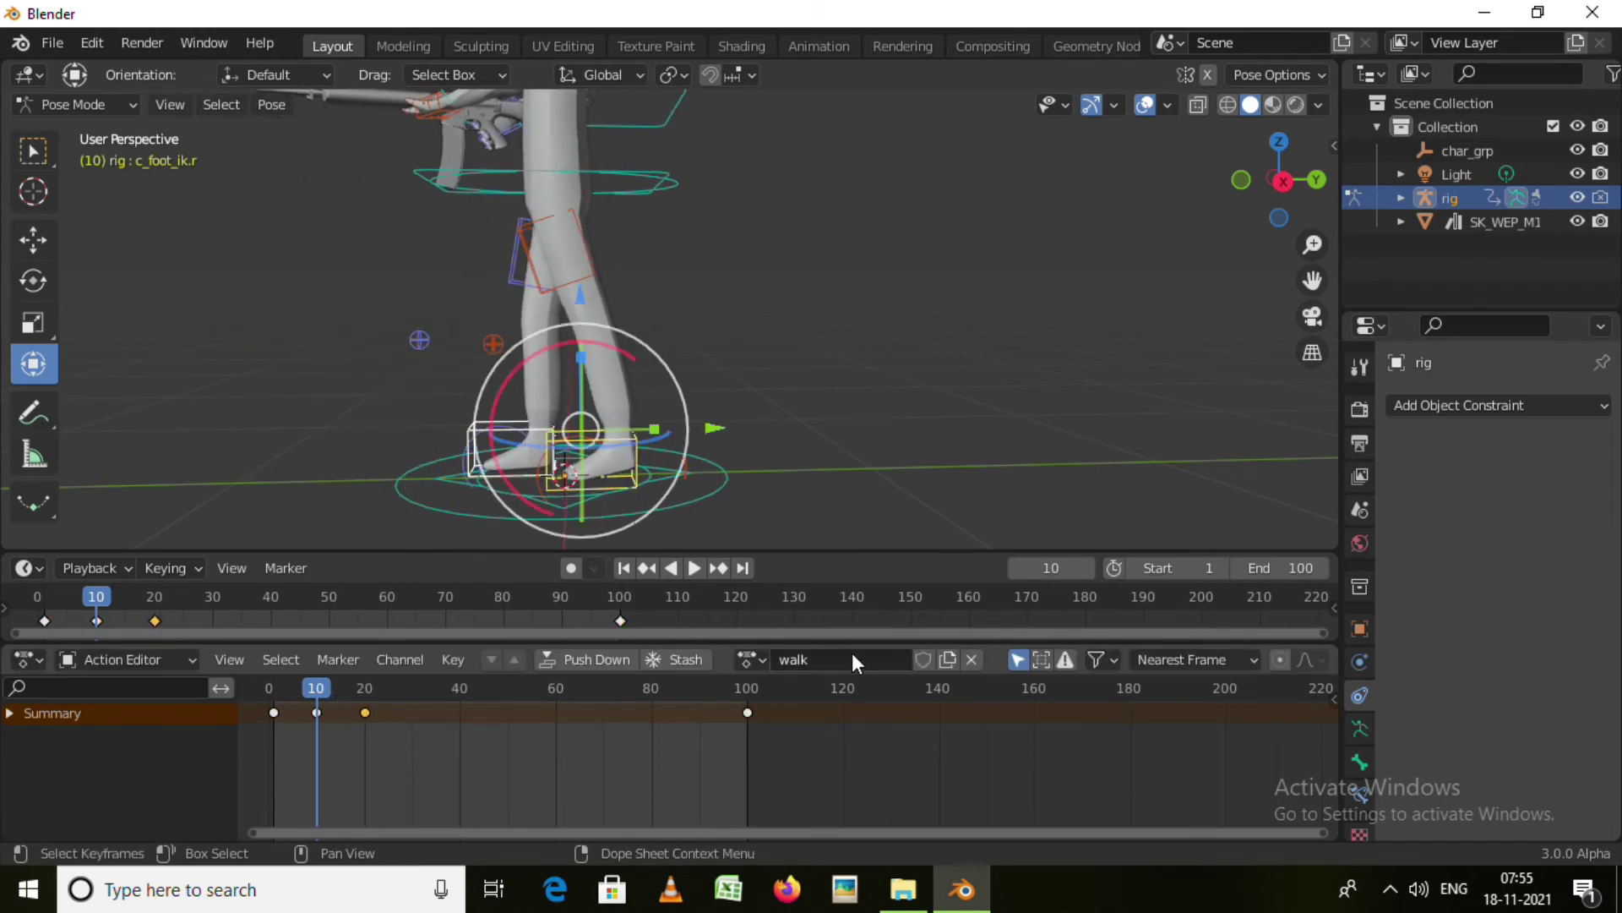
# Push the walk action down into an NLA strip and play it from the start
pyautogui.click(606, 661)
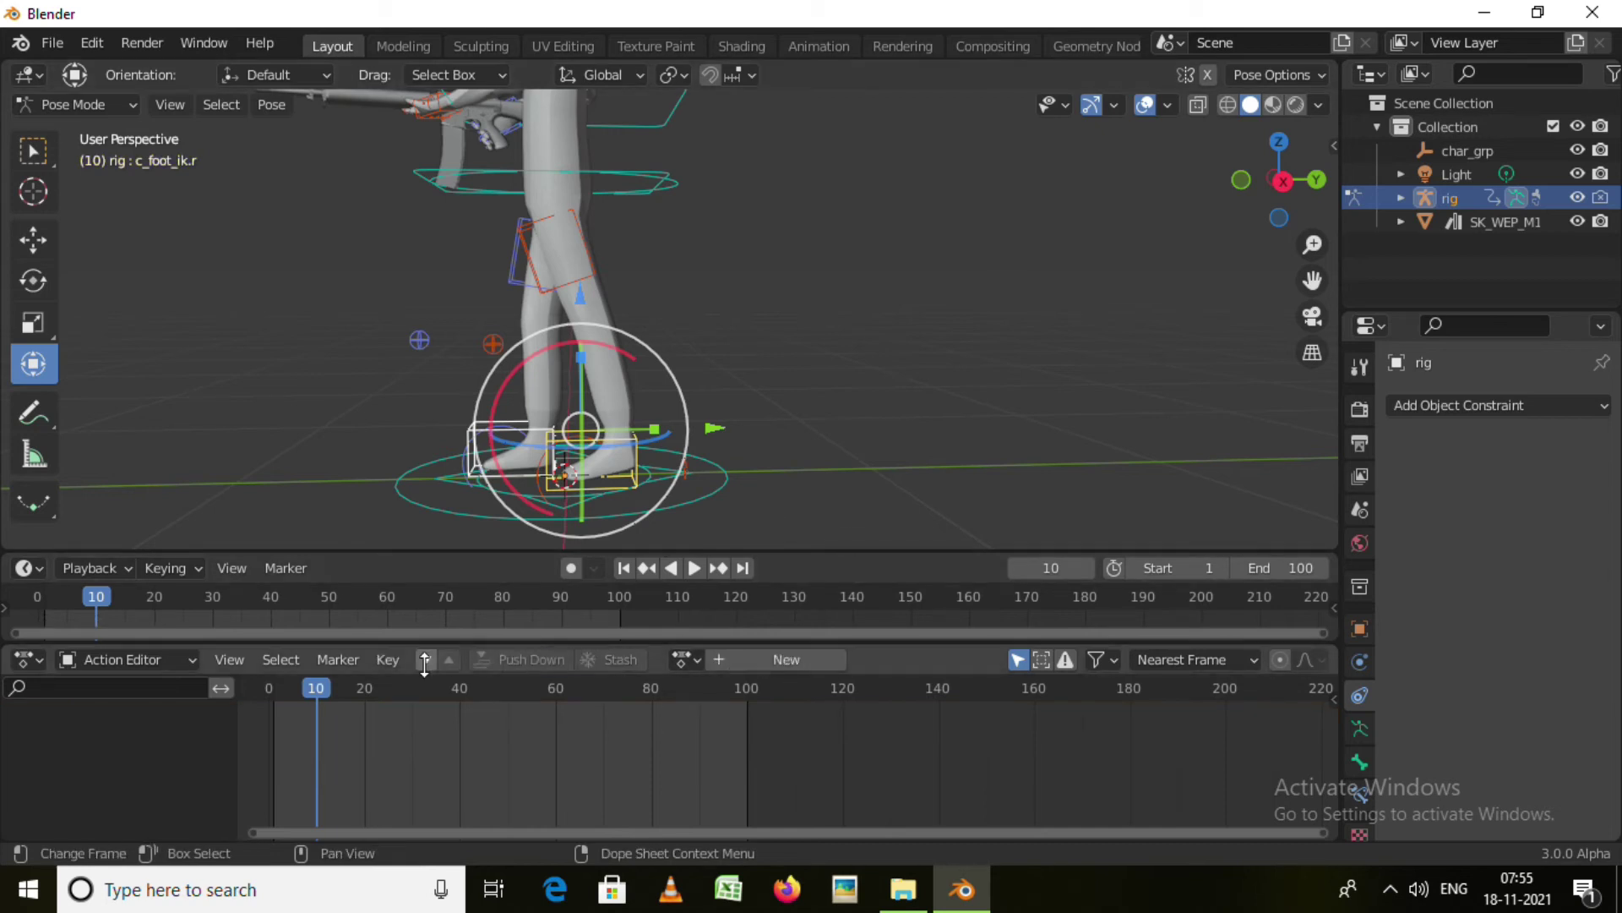
pyautogui.moveTo(313, 686)
pyautogui.mouseDown()
pyautogui.moveTo(274, 712)
pyautogui.moveTo(377, 737)
pyautogui.moveTo(276, 738)
pyautogui.mouseUp()
pyautogui.press('space')
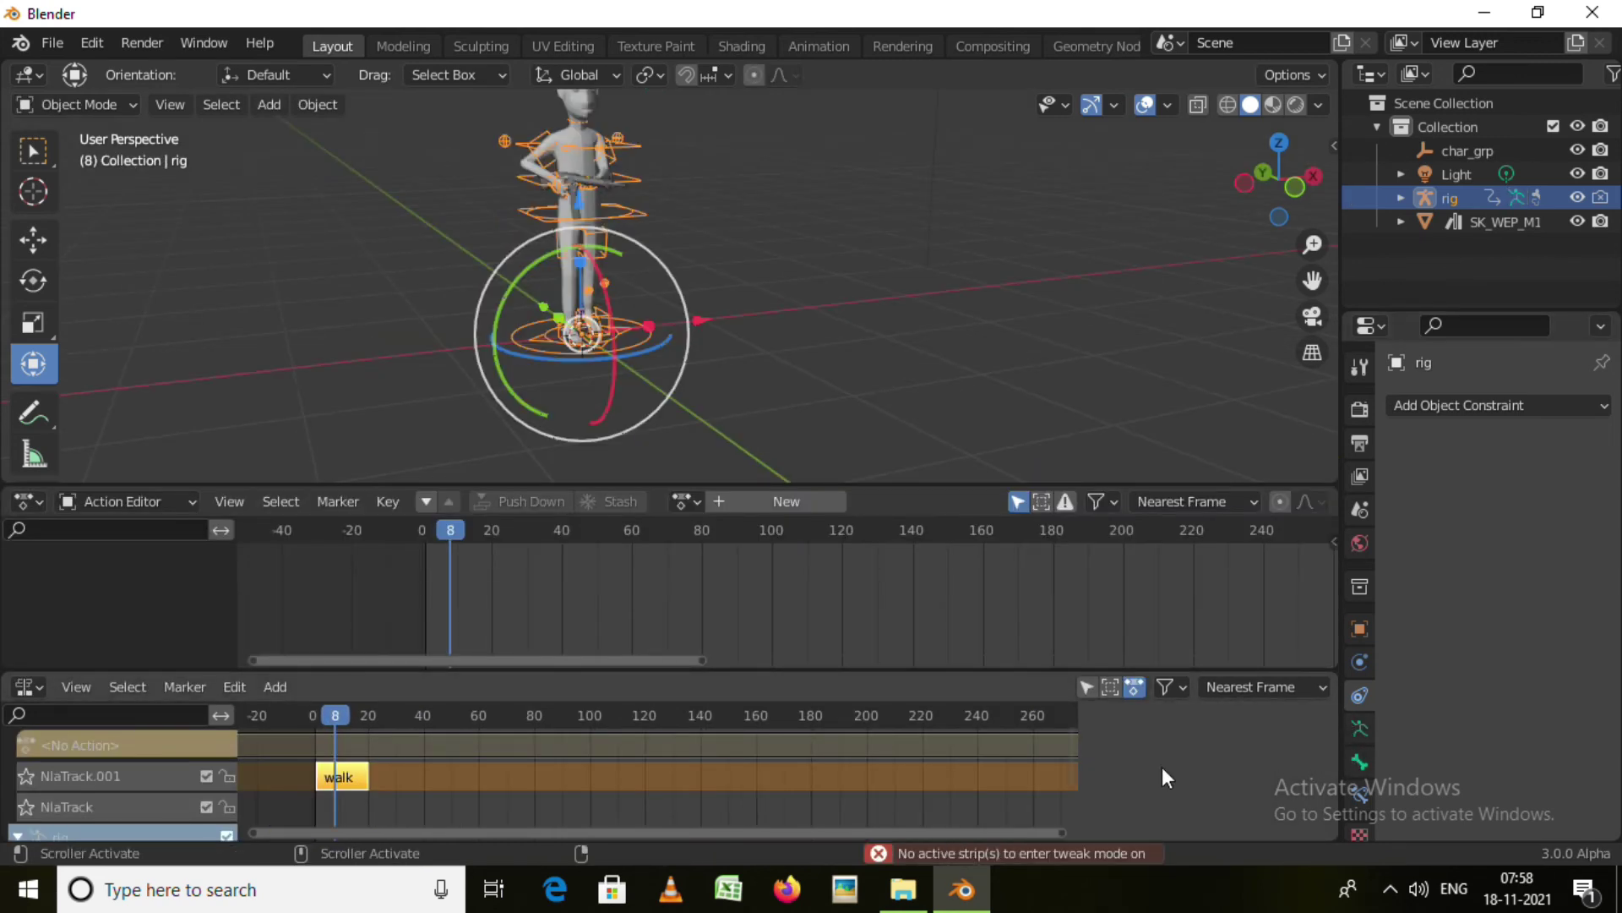
# Raise the walk strip's Repeat to about 5.2 in the NLA sidebar
pyautogui.press('n')
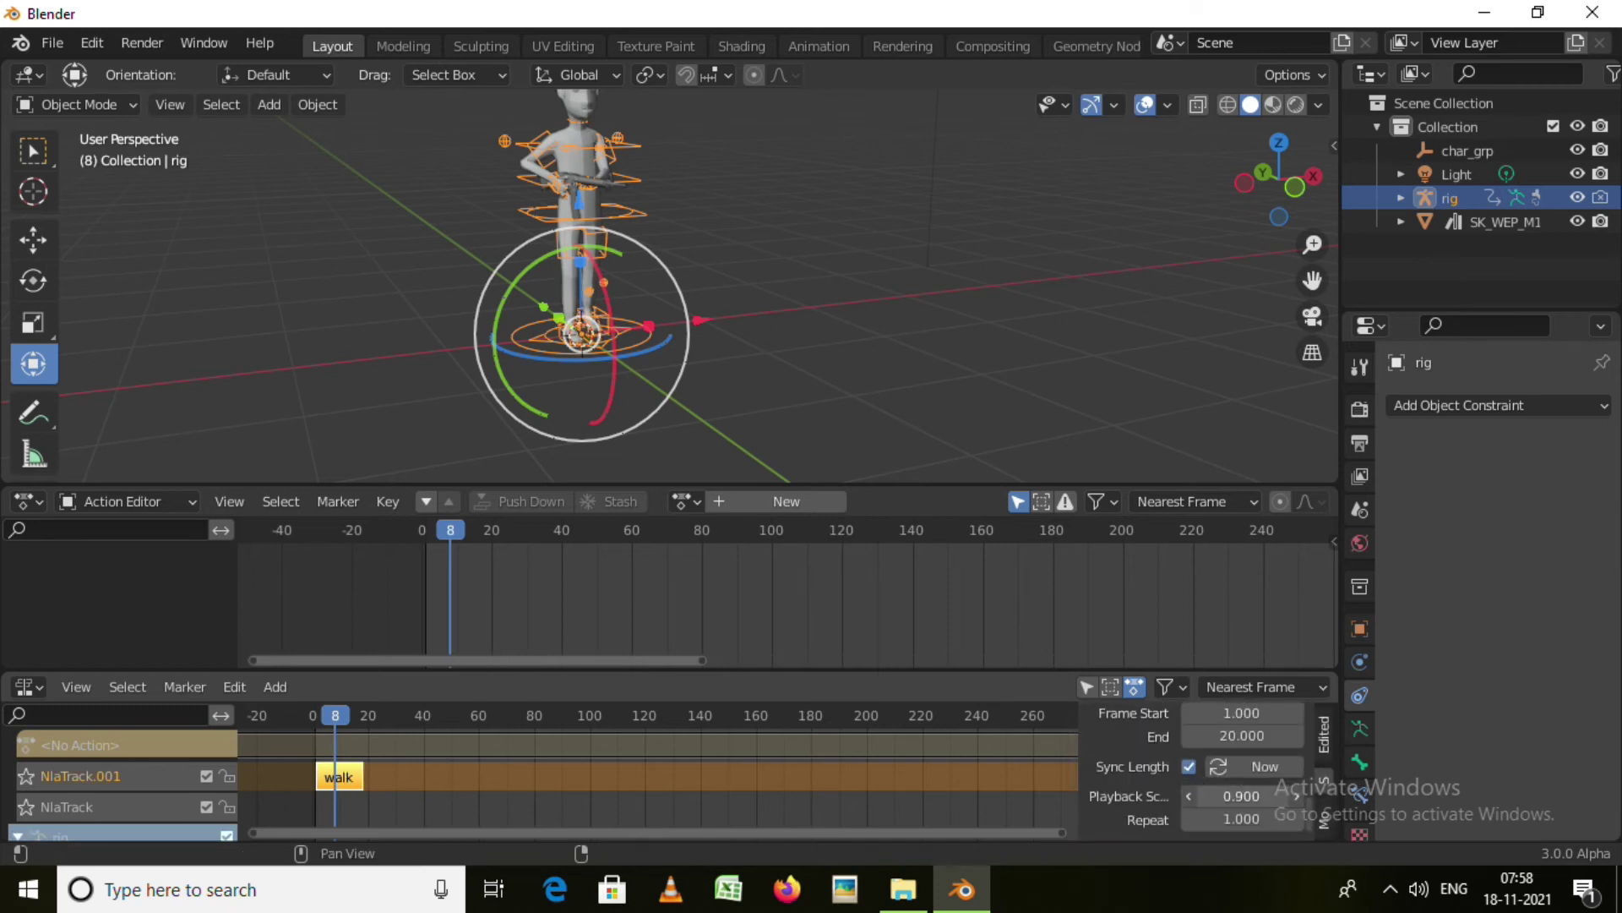
pyautogui.moveTo(1241, 796); pyautogui.dragTo(1276, 796)
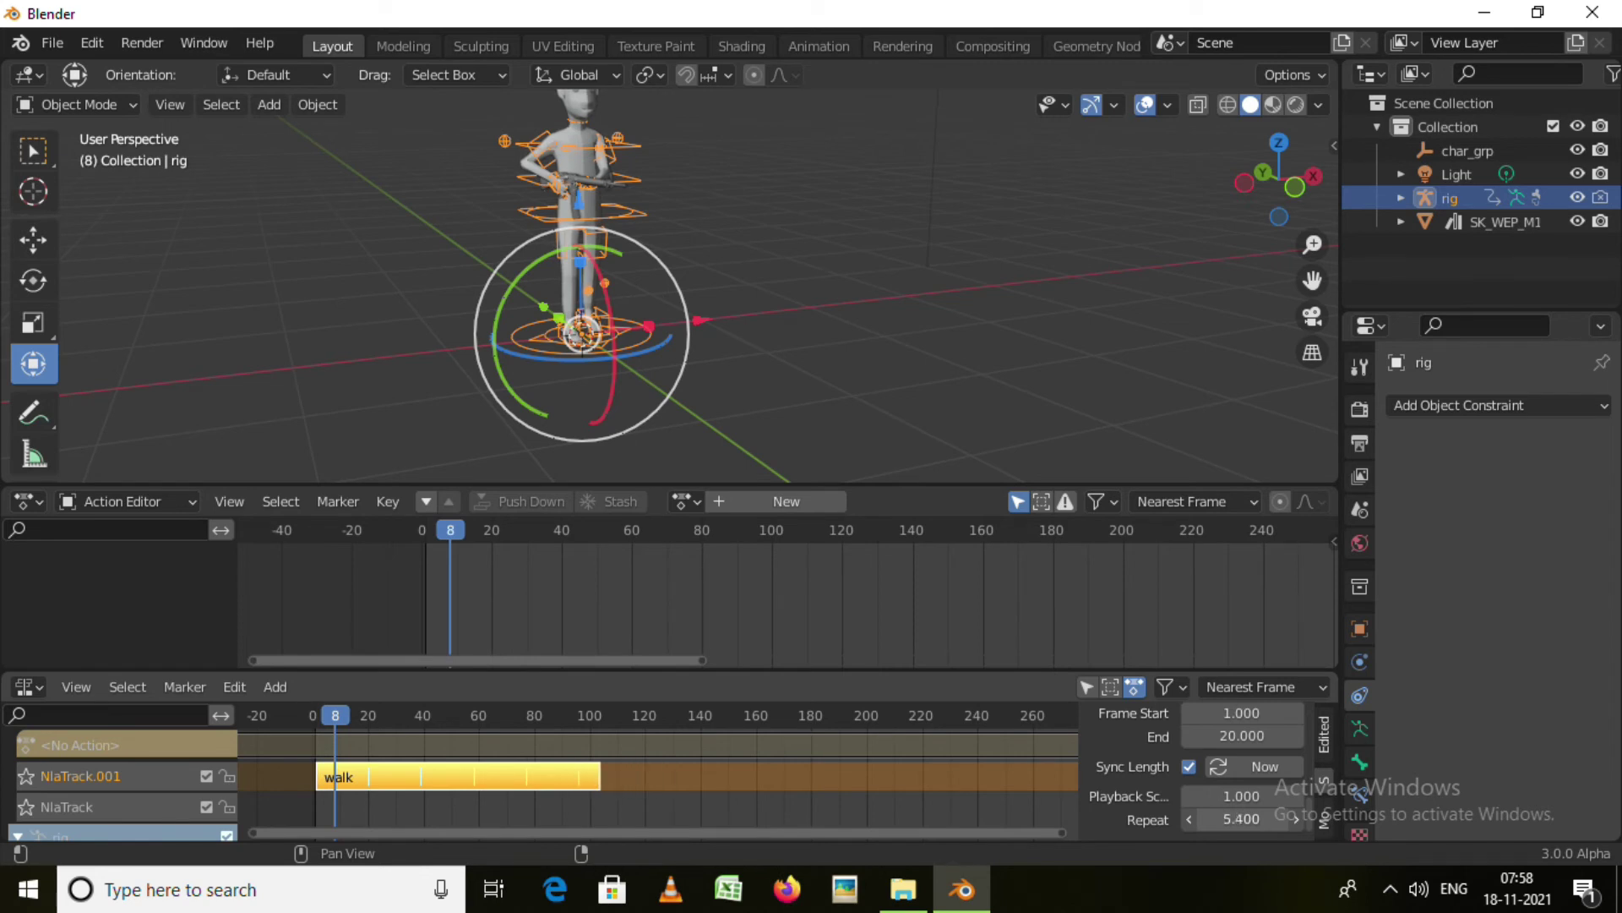
pyautogui.moveTo(733, 414)
pyautogui.mouseDown(button='middle')
pyautogui.moveTo(879, 434)
pyautogui.moveTo(839, 387)
pyautogui.moveTo(746, 361)
pyautogui.mouseUp(button='middle')
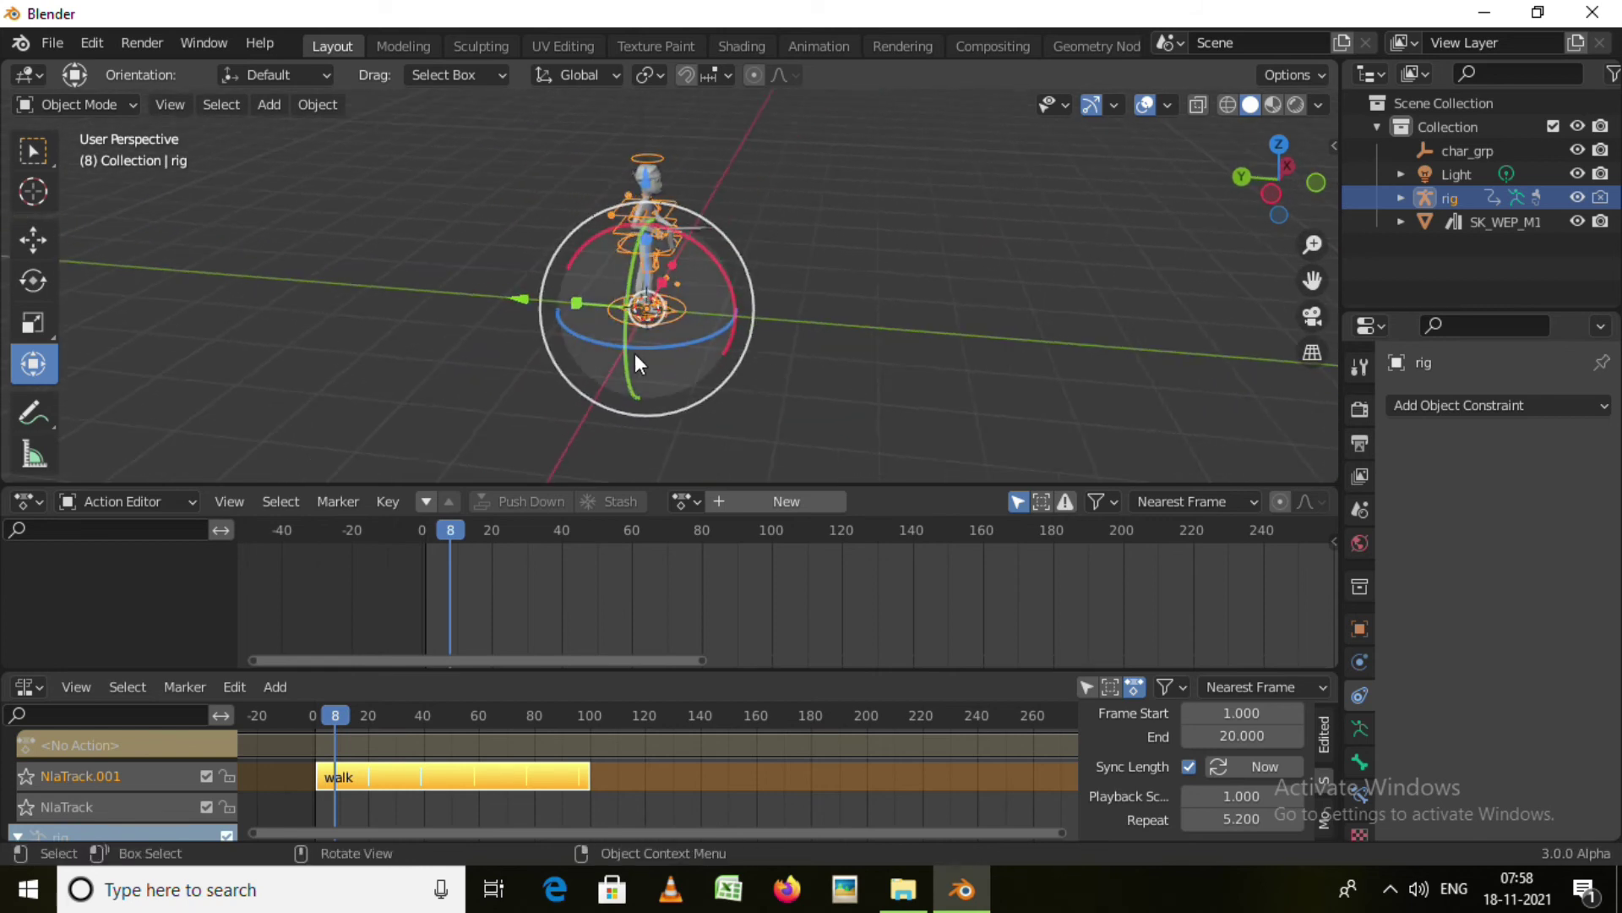
pyautogui.moveTo(448, 533)
pyautogui.mouseDown()
pyautogui.moveTo(425, 543)
pyautogui.moveTo(774, 575)
pyautogui.mouseUp()
# Key the rig's start position, move it forward along X, and key the frame-100 position
pyautogui.press('i')
pyautogui.click(690, 312)
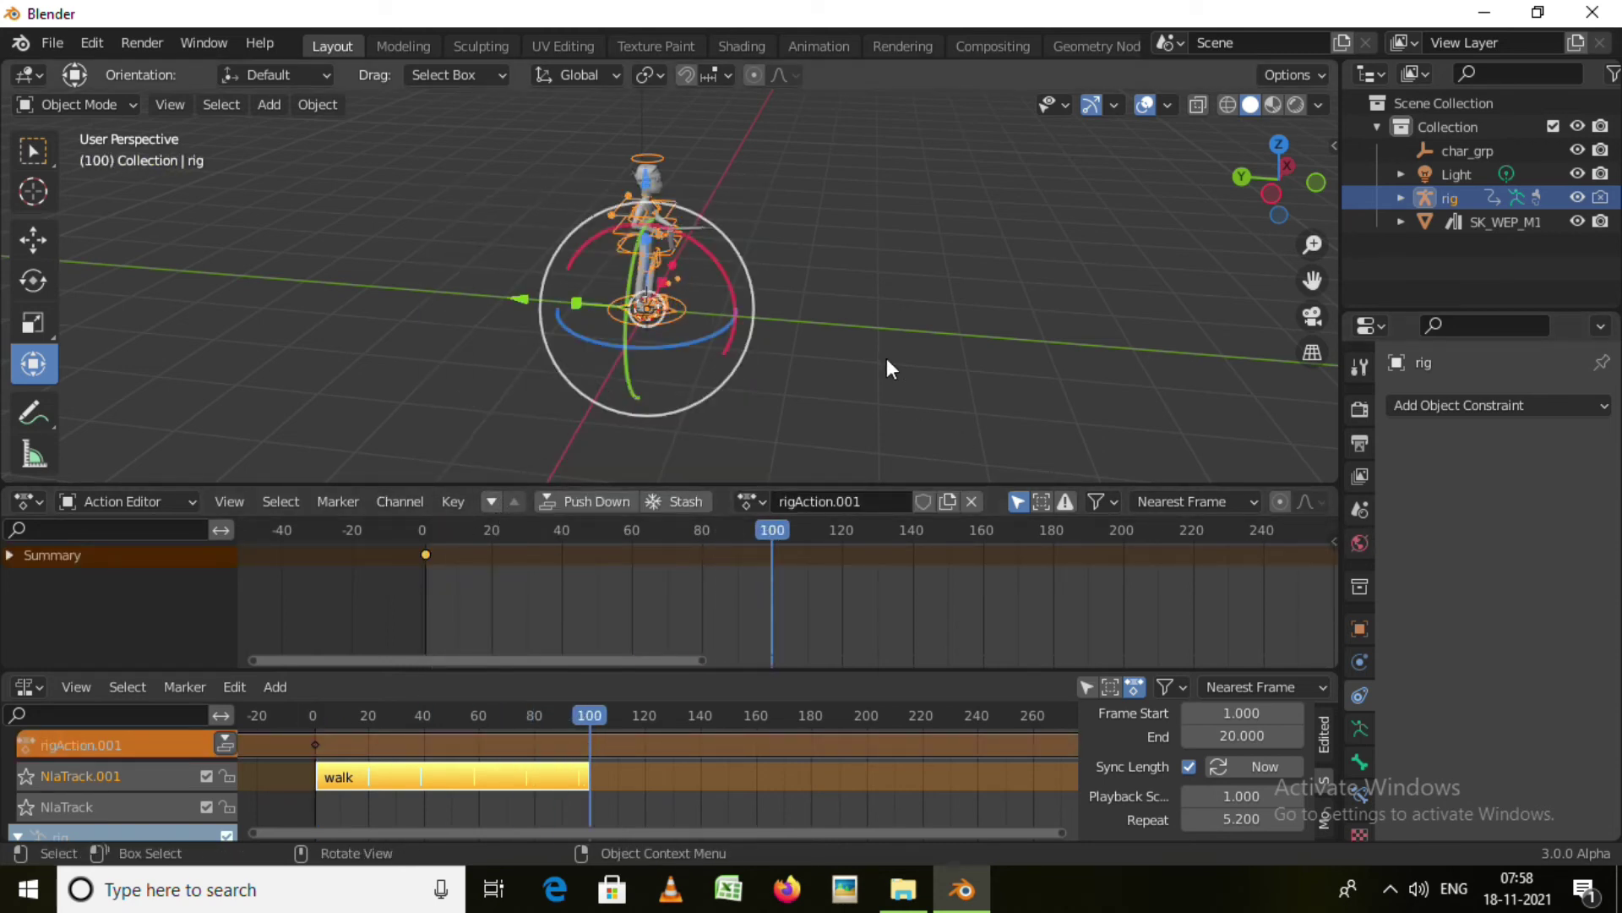
pyautogui.moveTo(521, 296); pyautogui.dragTo(1037, 345)
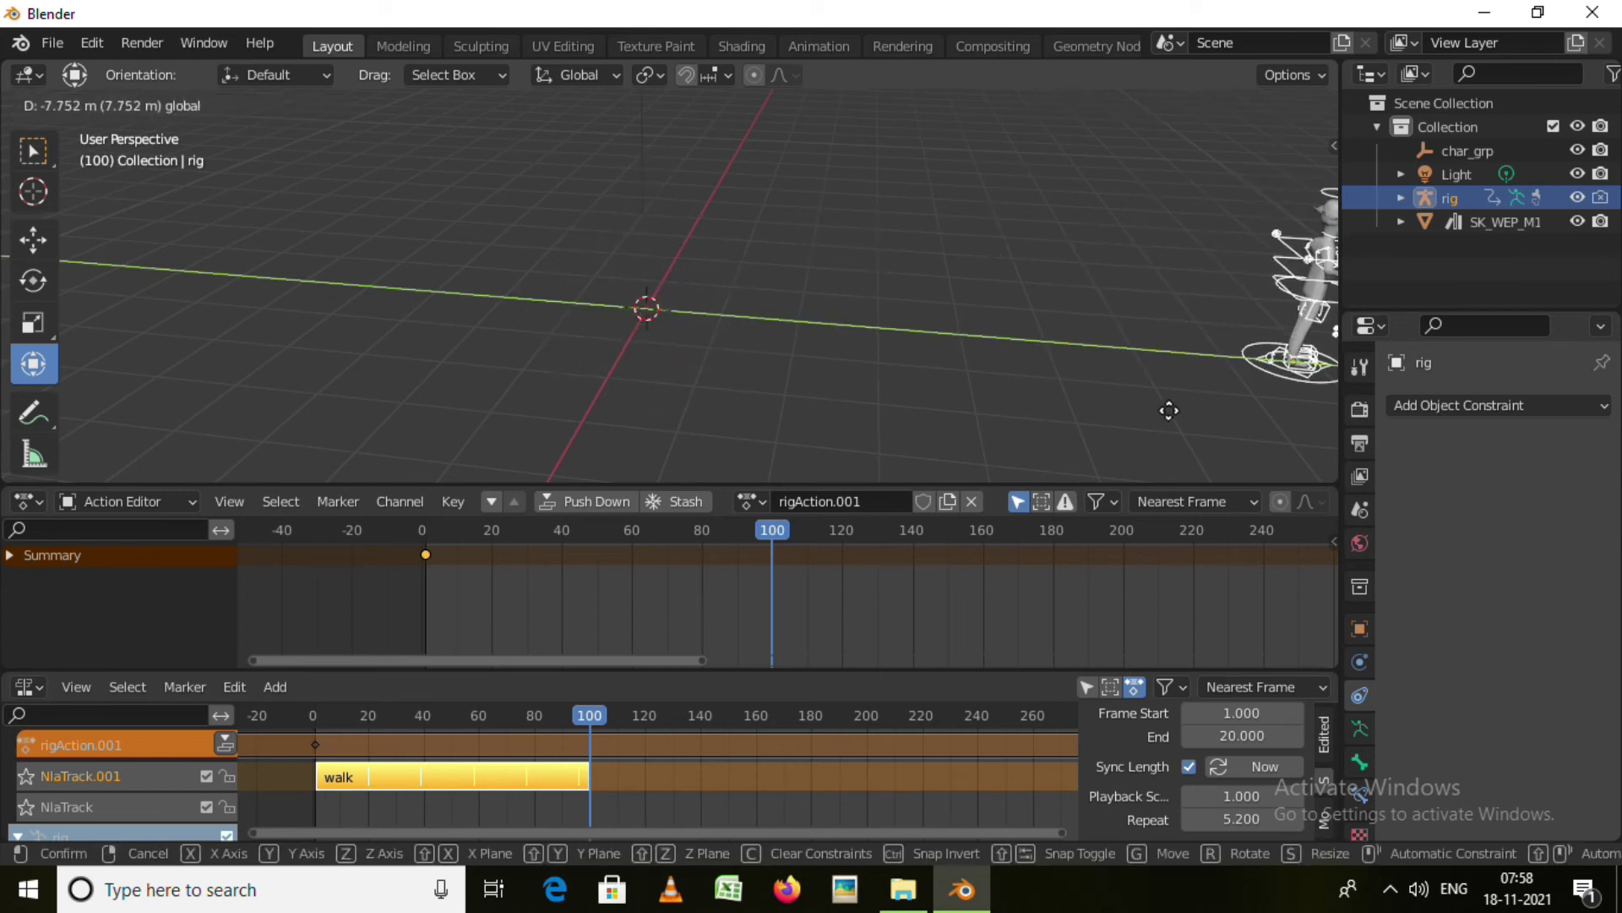
pyautogui.press('i')
pyautogui.click(1037, 344)
pyautogui.scroll(-2, 908, 611)
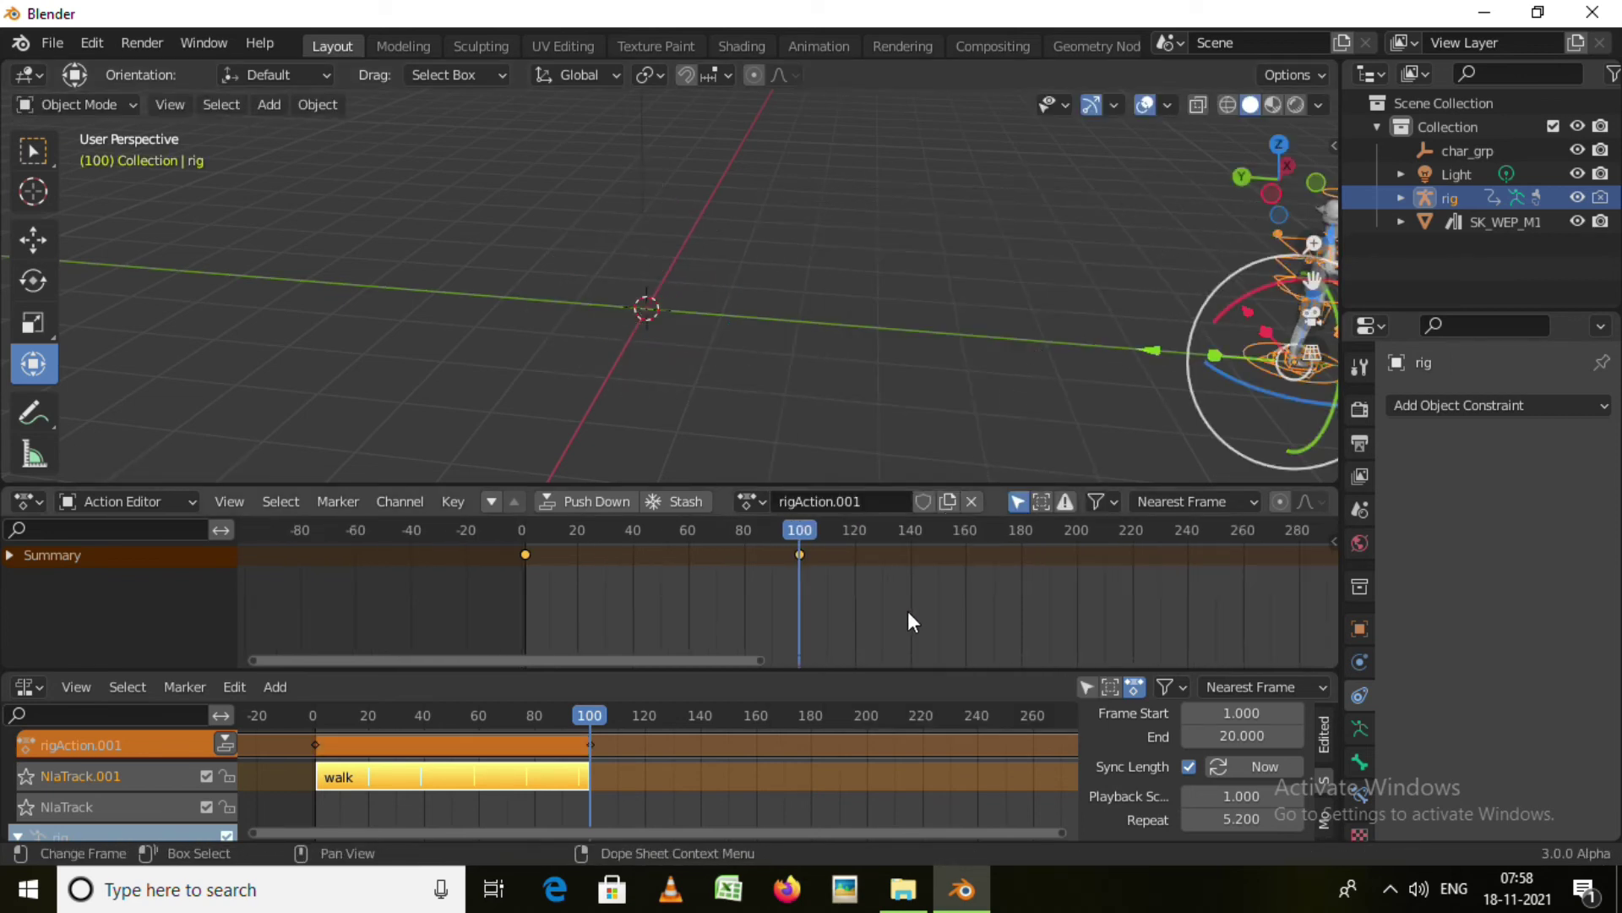
pyautogui.moveTo(908, 611); pyautogui.dragTo(687, 596, button='middle')
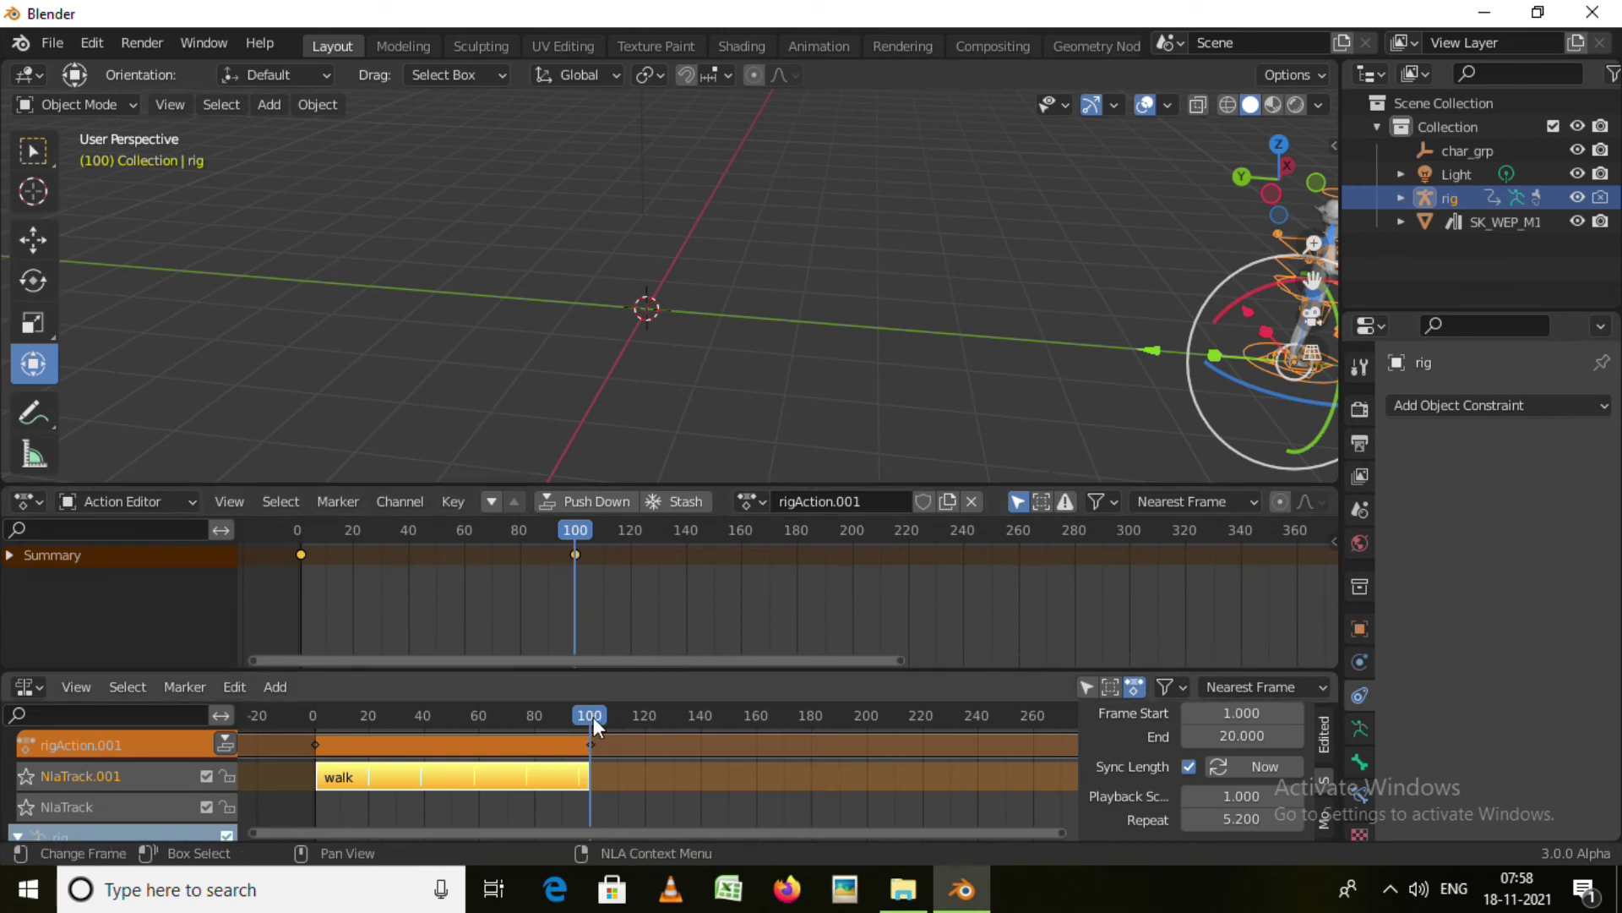
# At frame 0, switch the Action Editor to a Timeline with scene End 100
pyautogui.moveTo(593, 717); pyautogui.dragTo(367, 752)
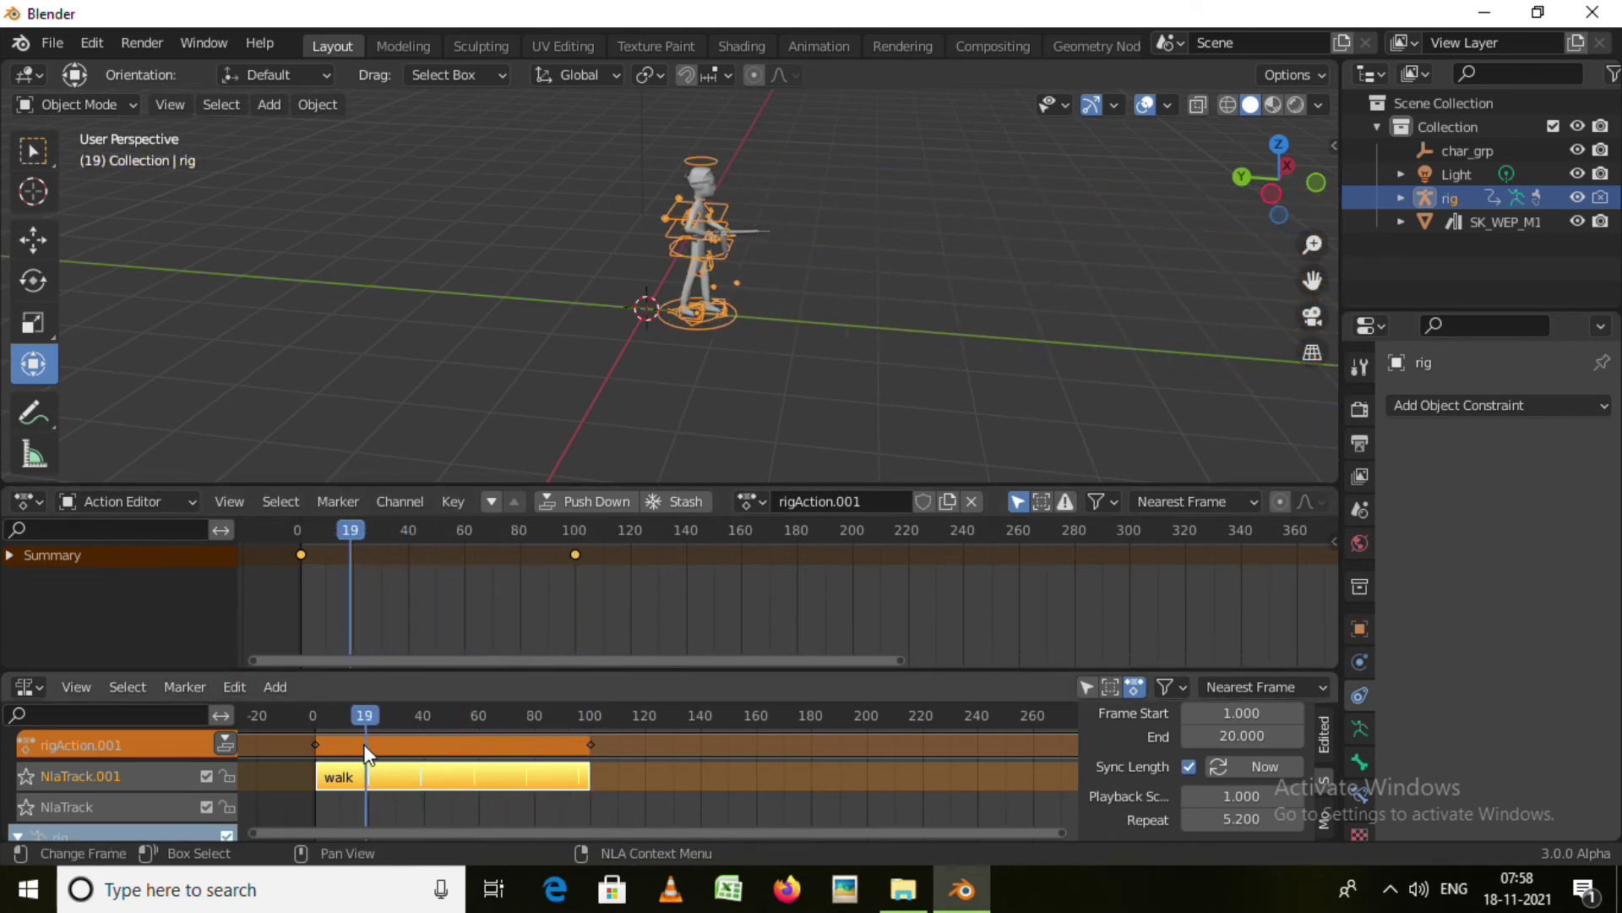
pyautogui.moveTo(368, 752); pyautogui.dragTo(312, 752)
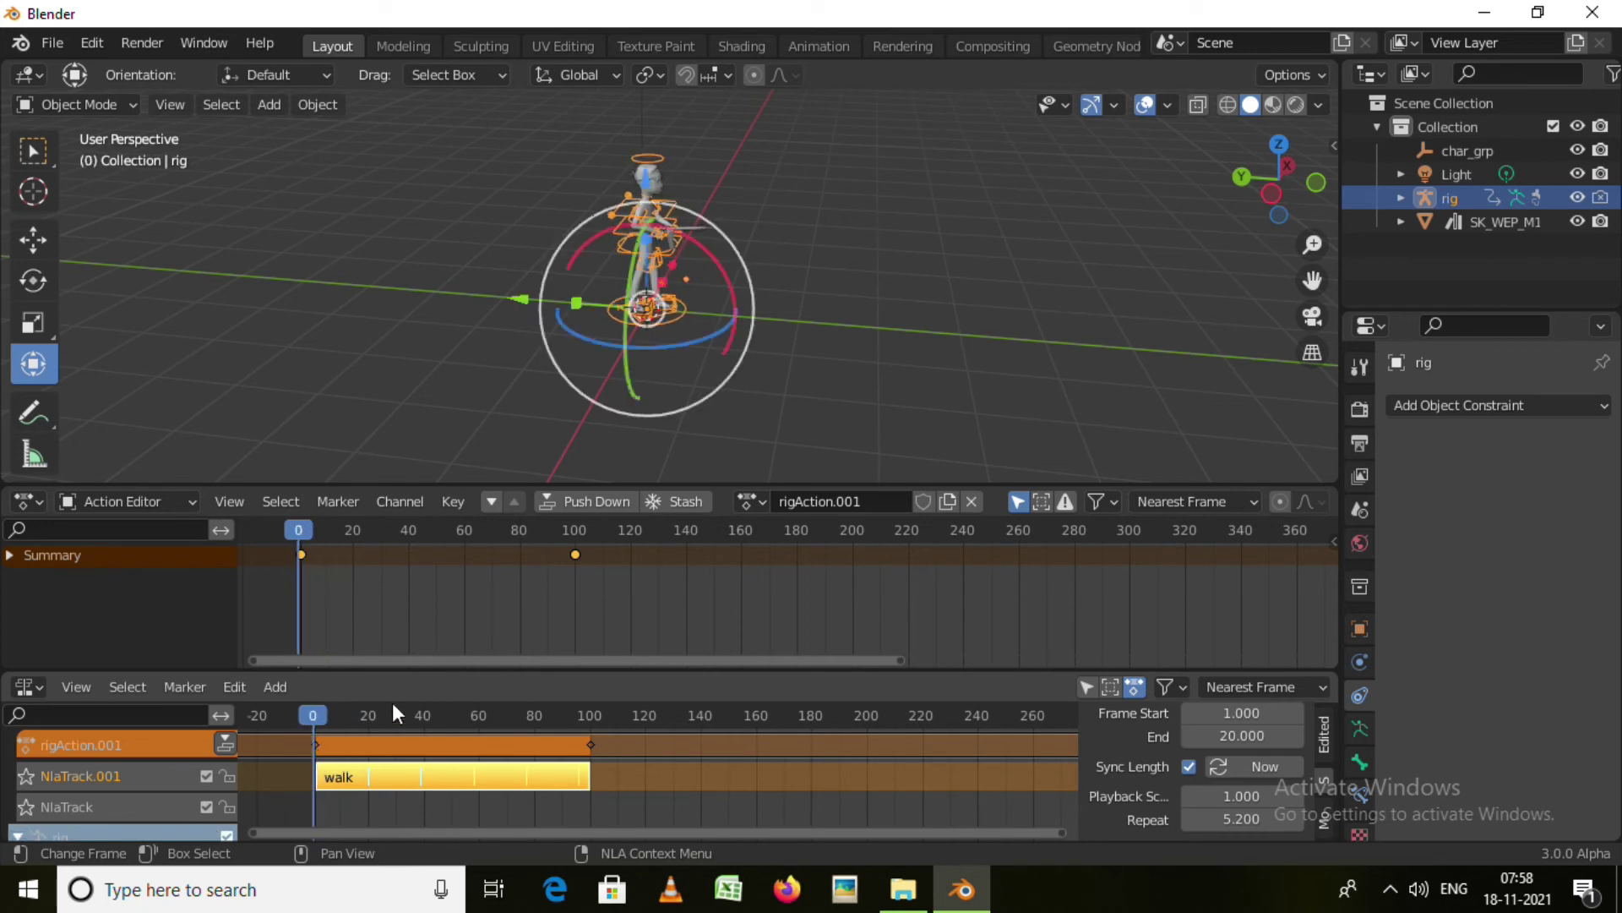
pyautogui.click(28, 505)
pyautogui.click(29, 504)
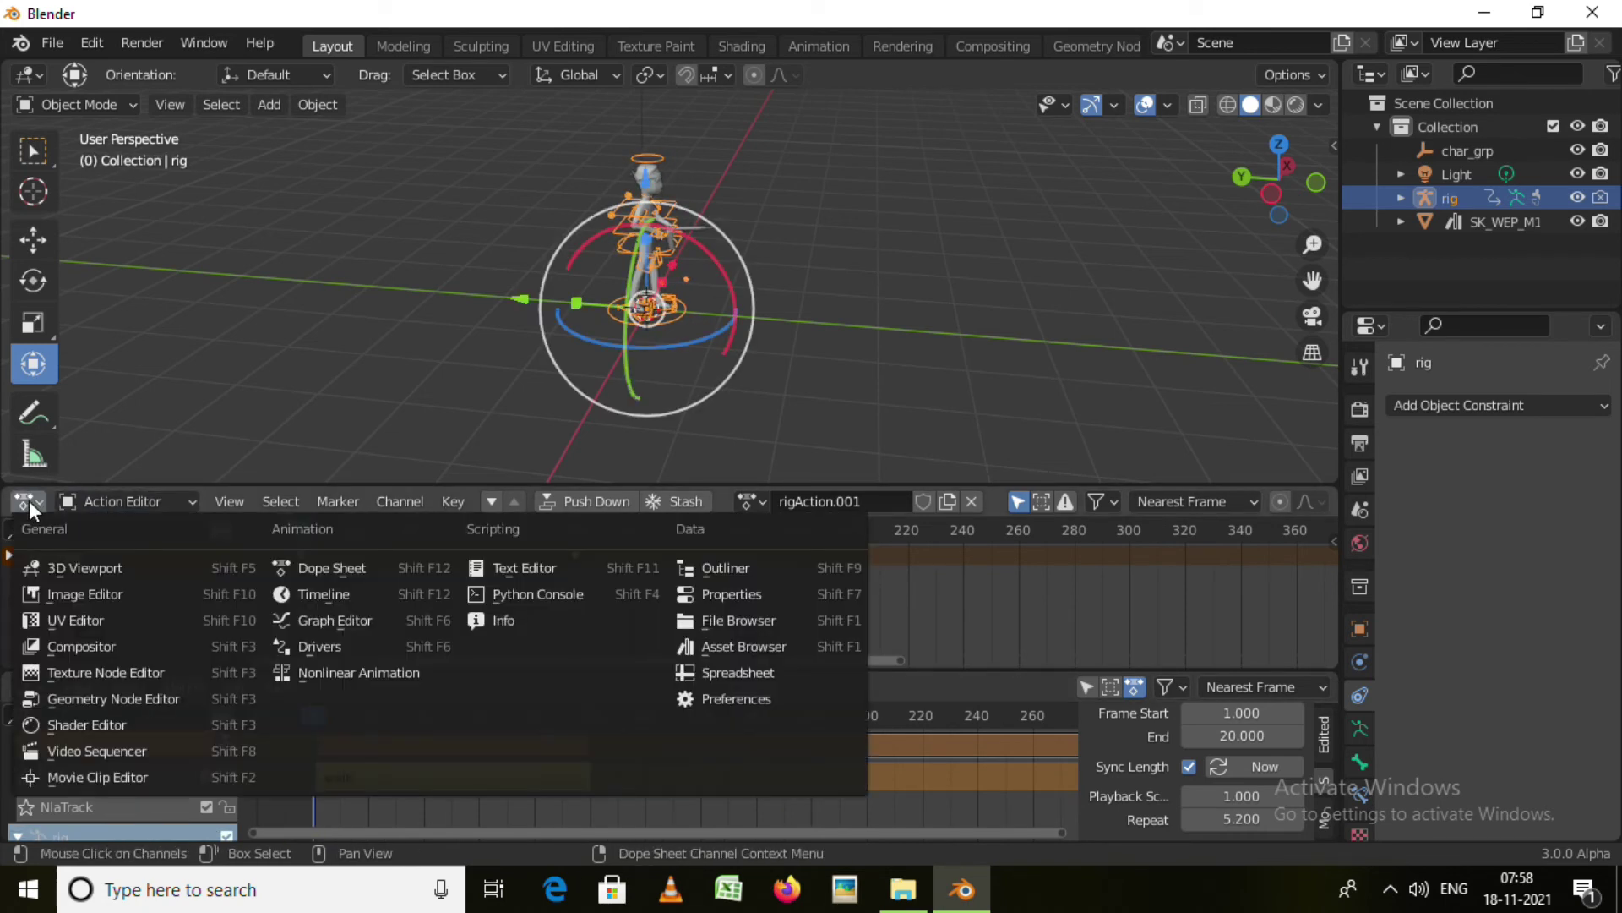
pyautogui.click(321, 594)
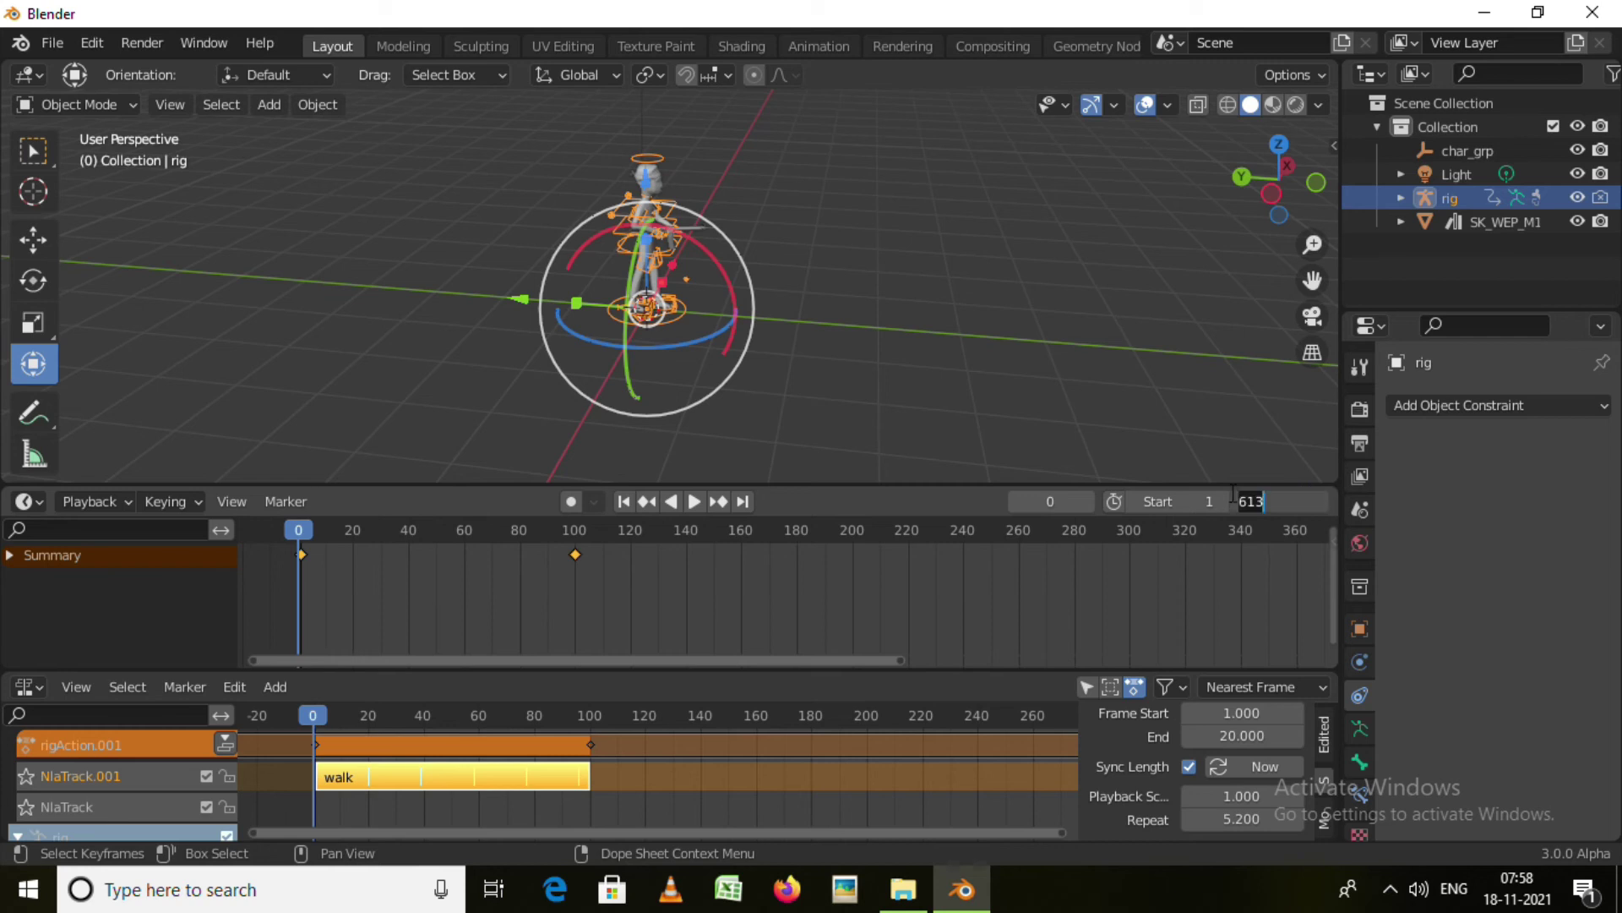
pyautogui.press('Return')
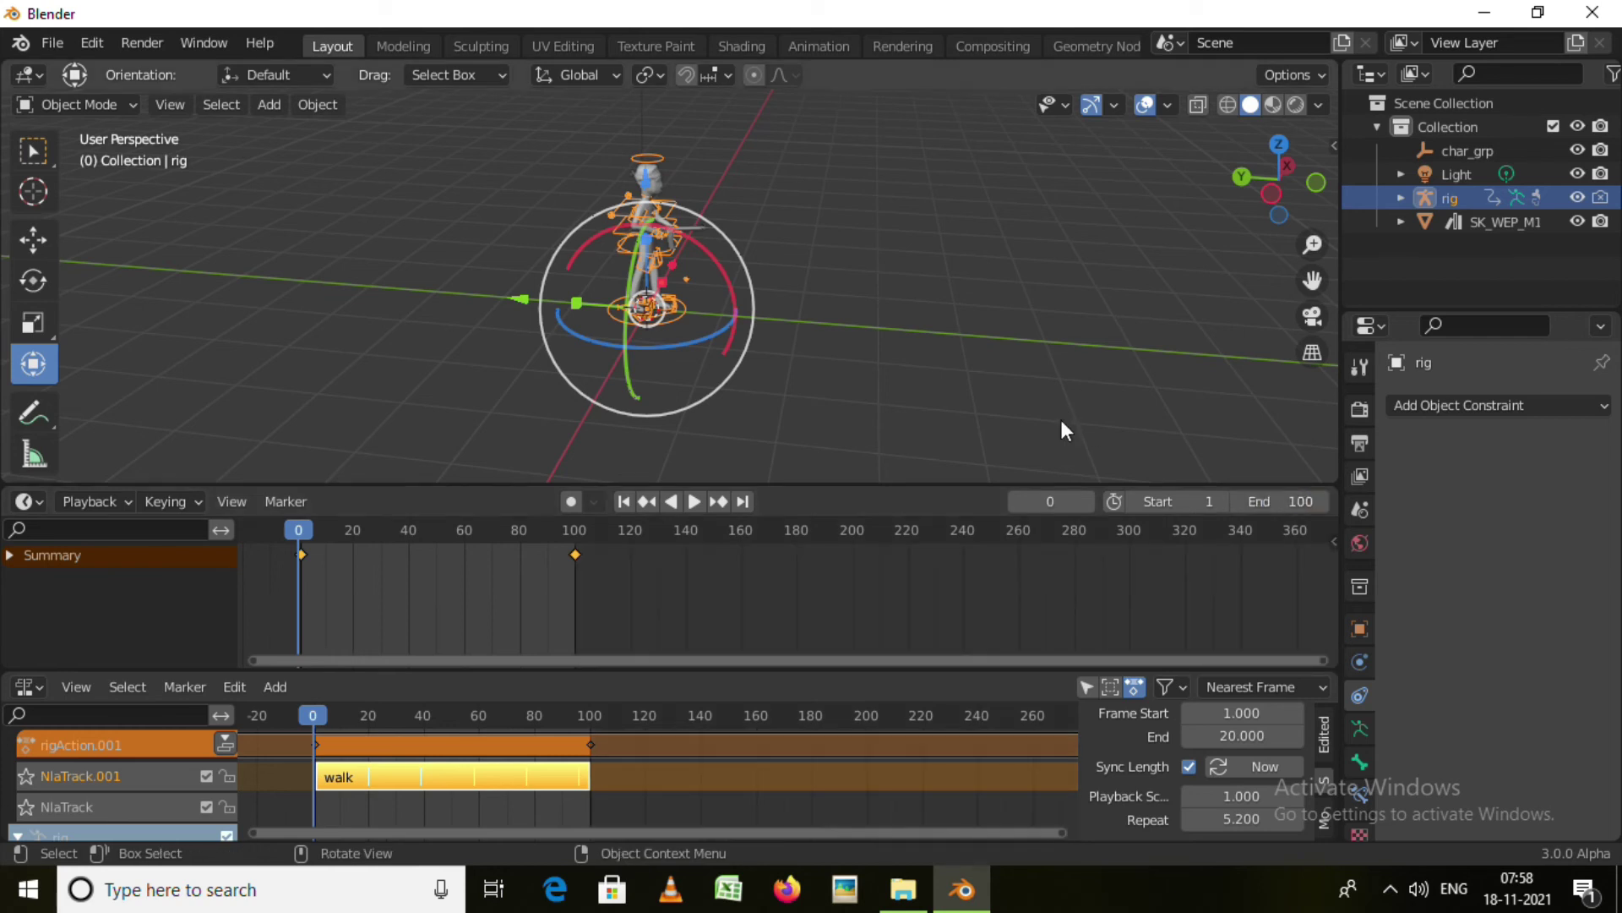
# Resize the area borders so the 3D viewport fills most of the screen
pyautogui.moveTo(698, 672); pyautogui.dragTo(702, 824)
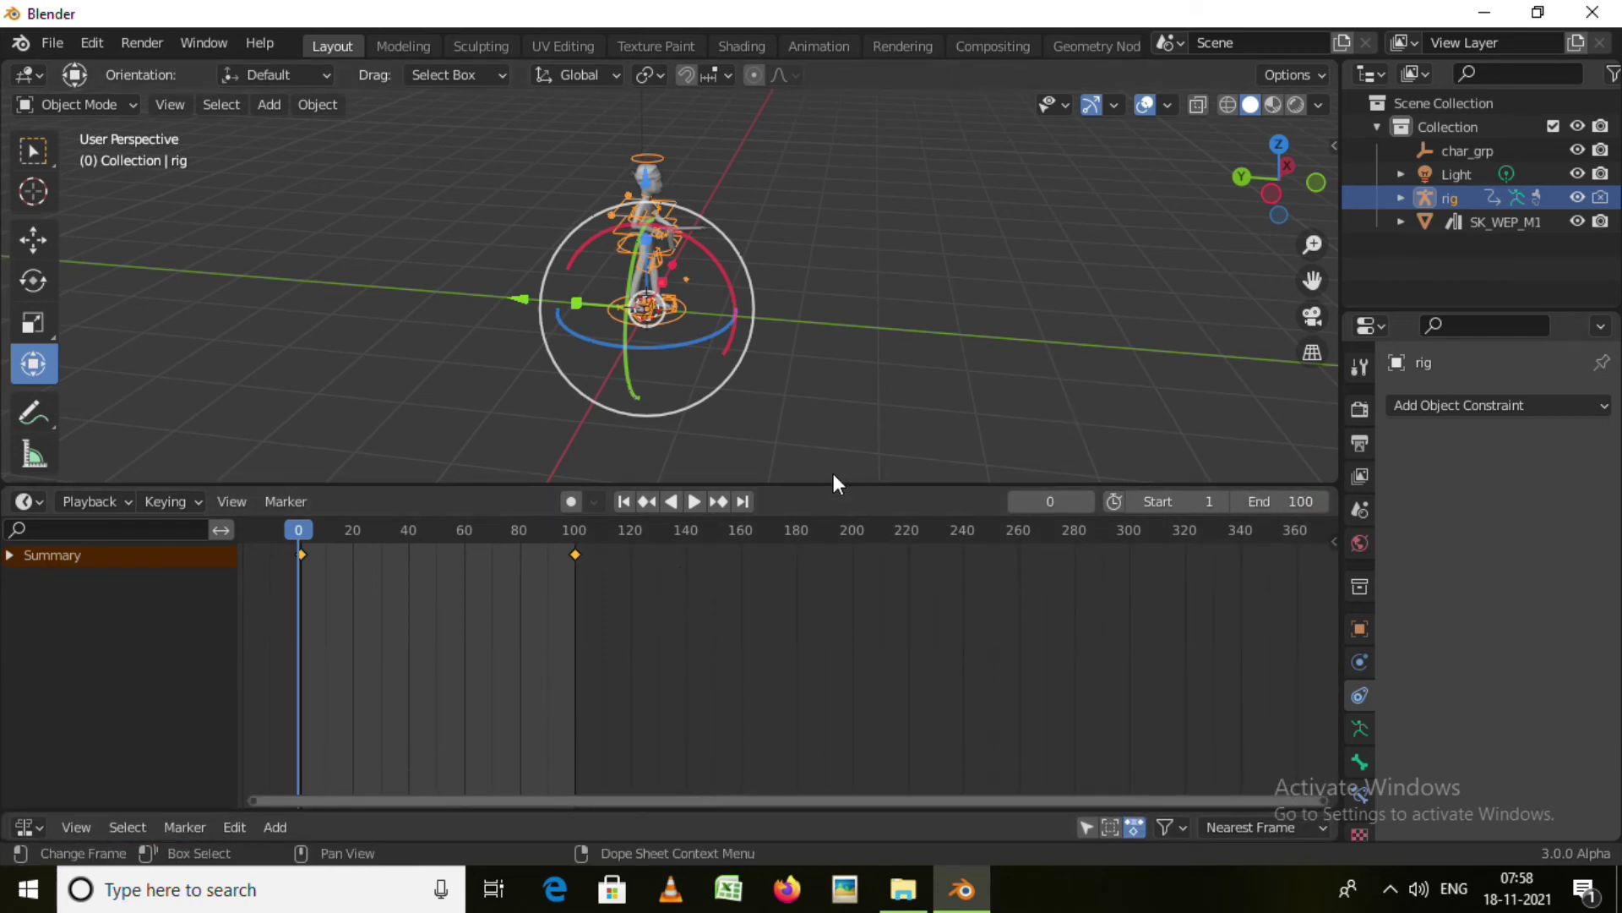
pyautogui.moveTo(837, 486); pyautogui.dragTo(819, 807)
pyautogui.moveTo(824, 597); pyautogui.dragTo(940, 634, button='middle')
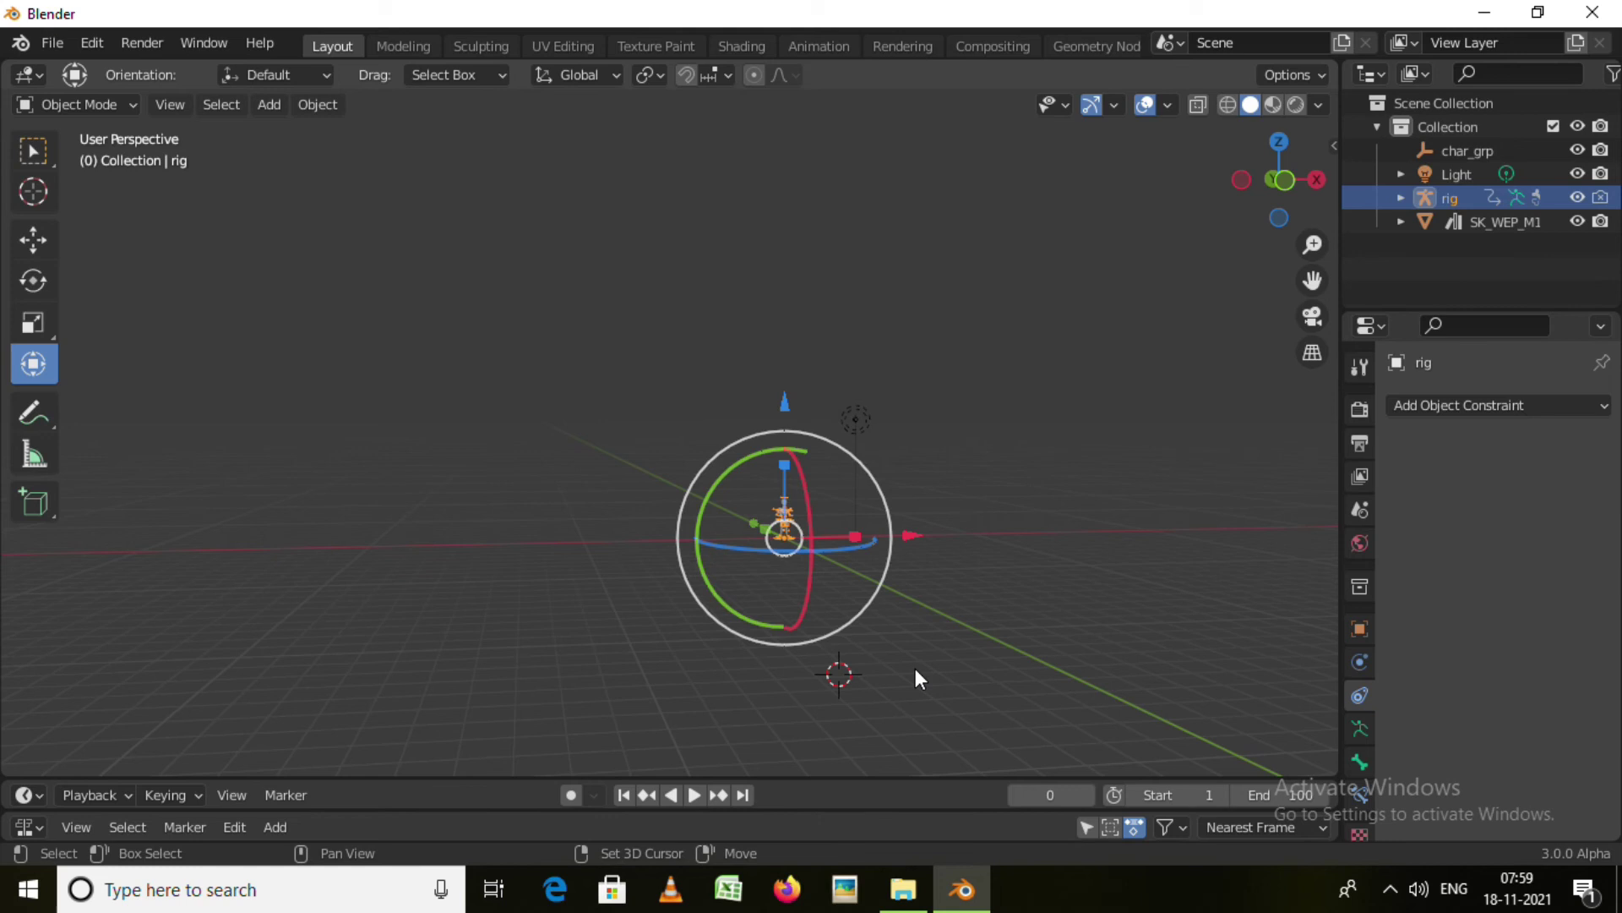
# Add a camera aligned to the current view of the character and key Location & Rotation at frame 0
pyautogui.hotkey('shift', 'a')
pyautogui.click(832, 732)
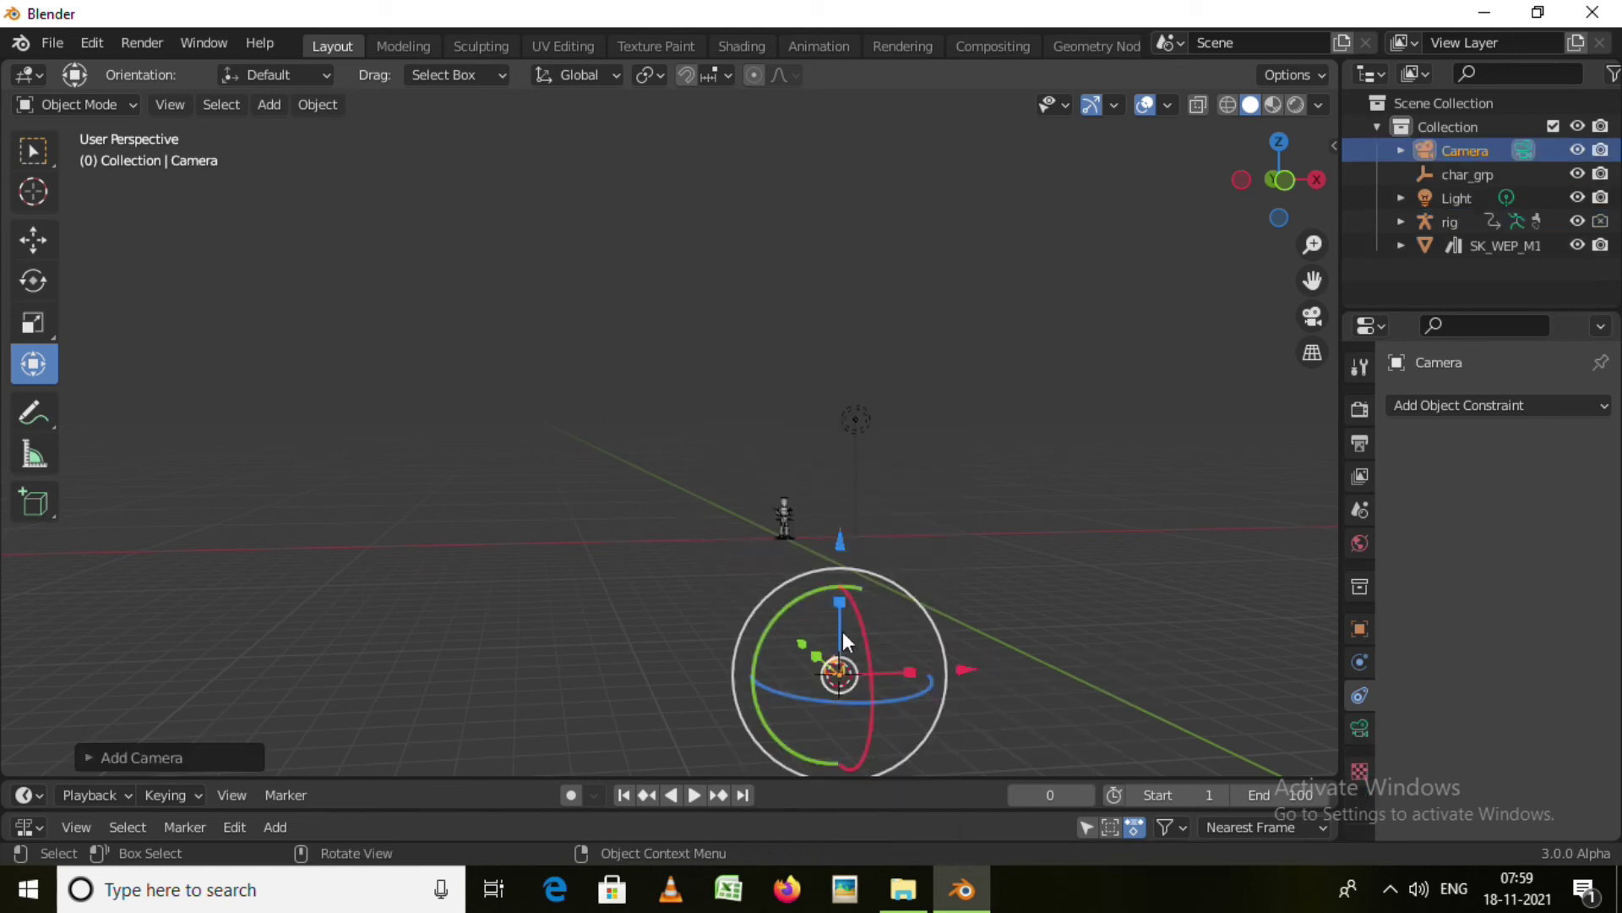
pyautogui.scroll(-5, 795, 524)
pyautogui.scroll(3, 768, 507)
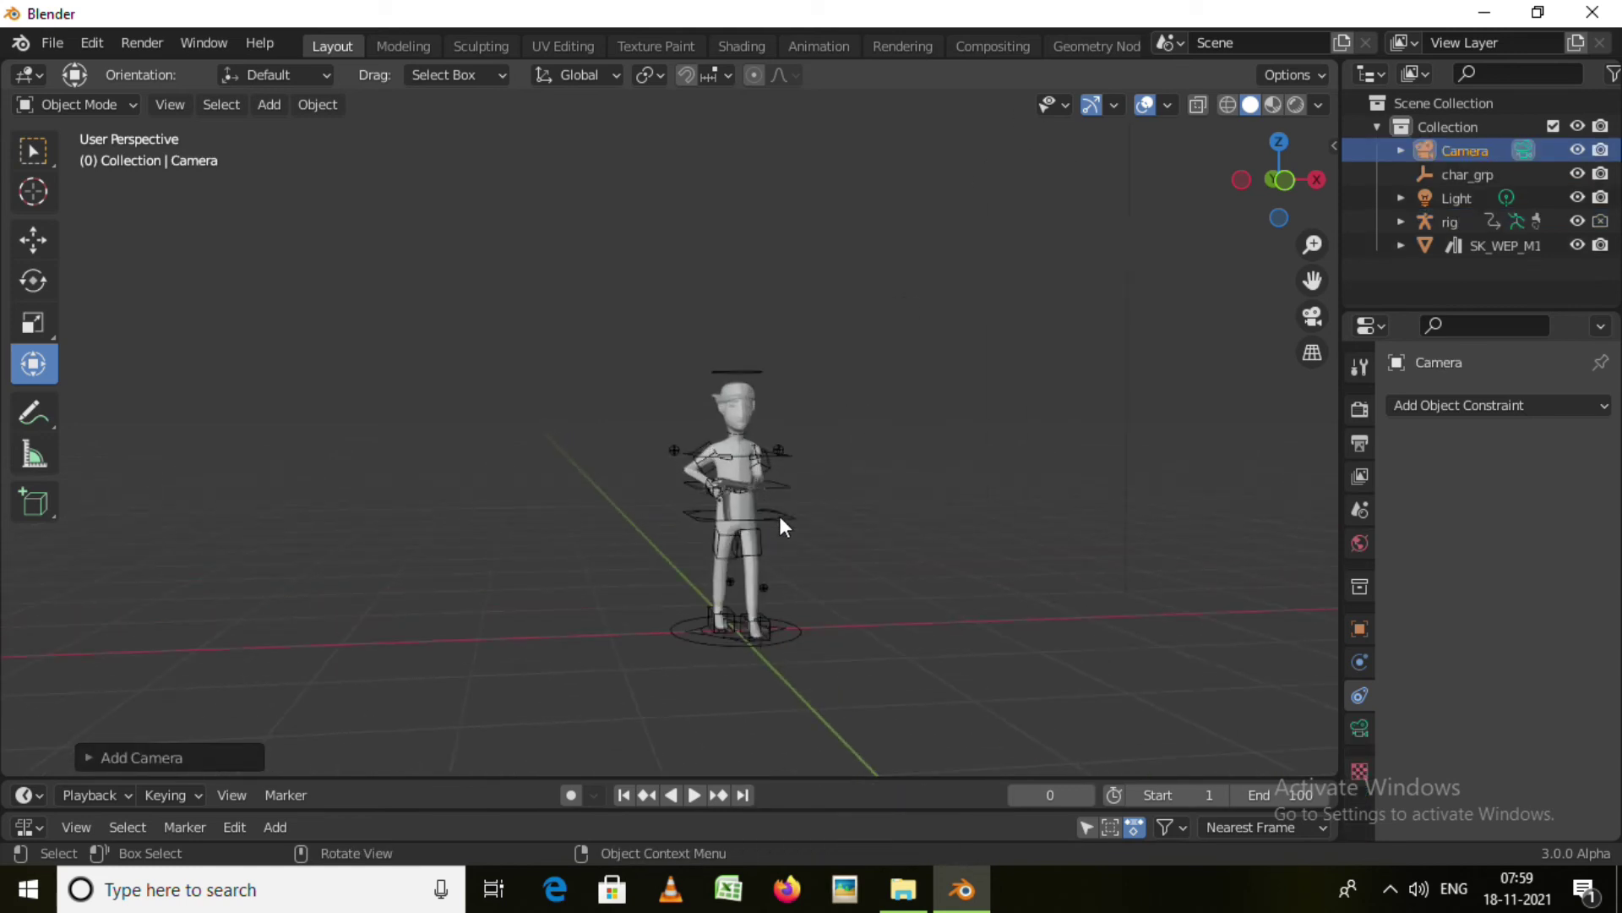
pyautogui.moveTo(834, 555); pyautogui.dragTo(899, 560, button='middle')
pyautogui.scroll(-3, 776, 521)
pyautogui.keyDown('shift'); pyautogui.moveTo(776, 521); pyautogui.dragTo(752, 497, button='middle'); pyautogui.keyUp('shift')
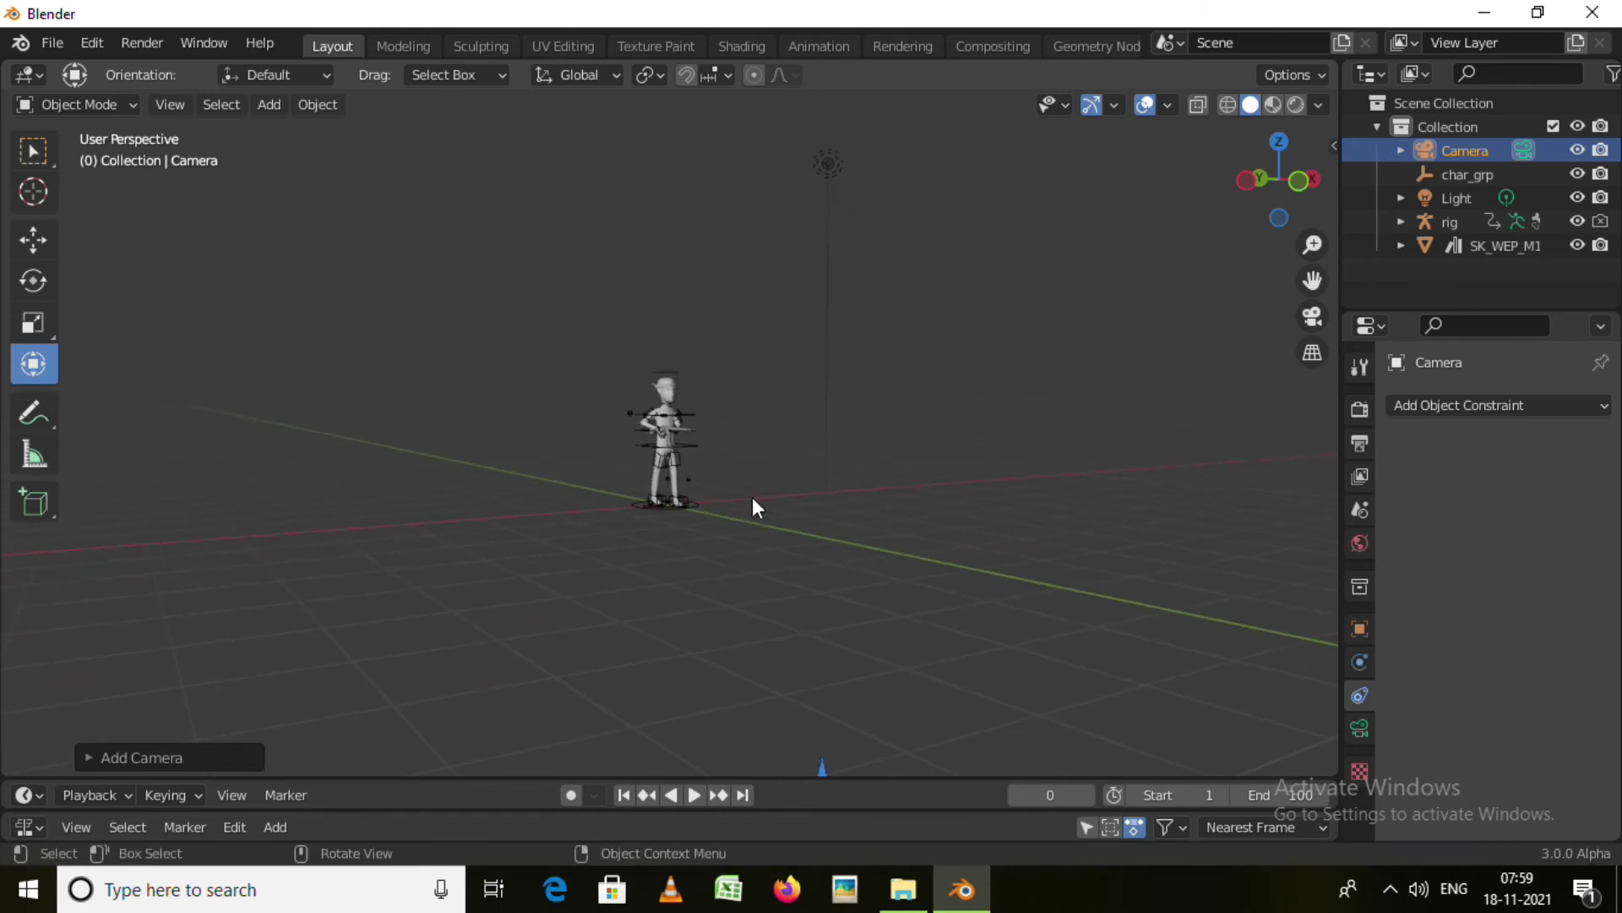
pyautogui.press('ctrl+alt+KP_0')
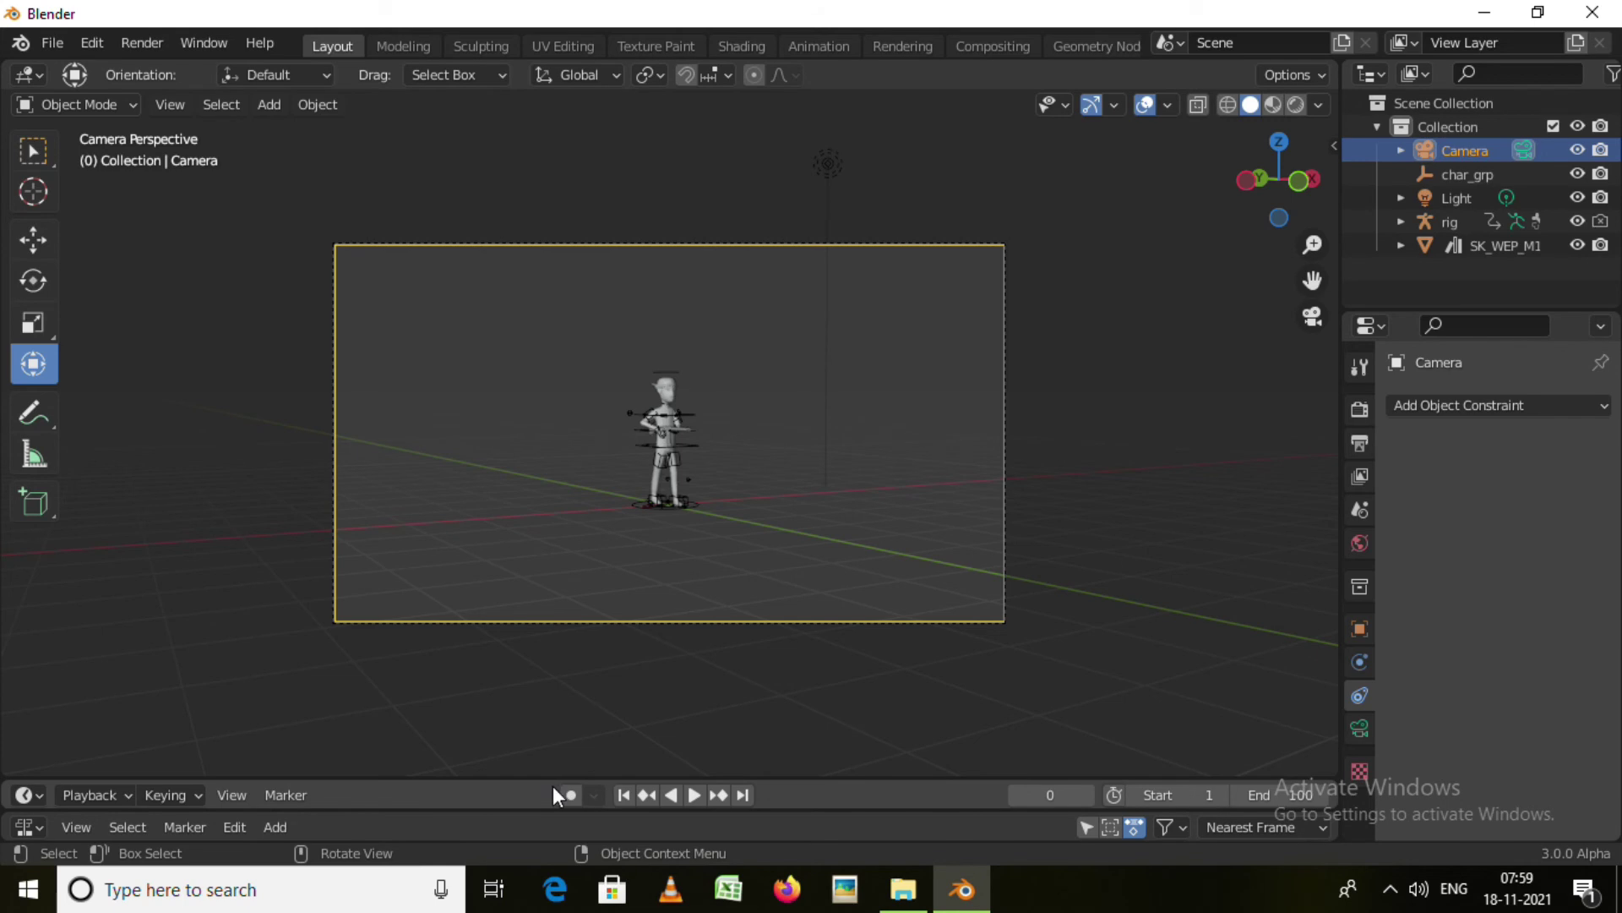
pyautogui.moveTo(545, 779); pyautogui.dragTo(583, 627)
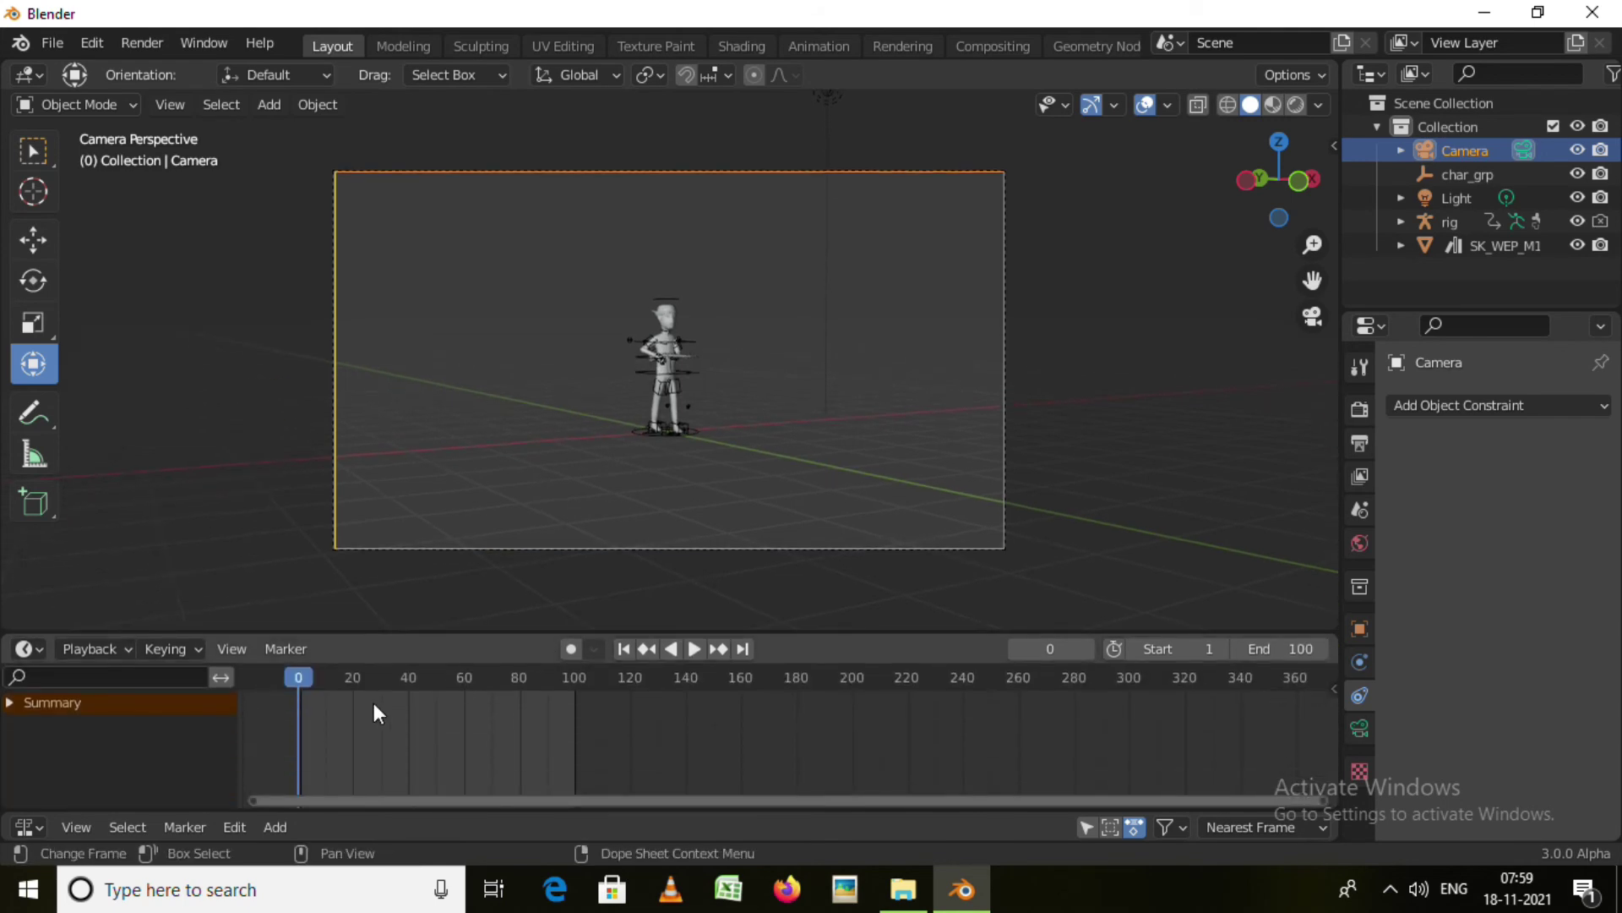
pyautogui.press('i')
pyautogui.click(601, 433)
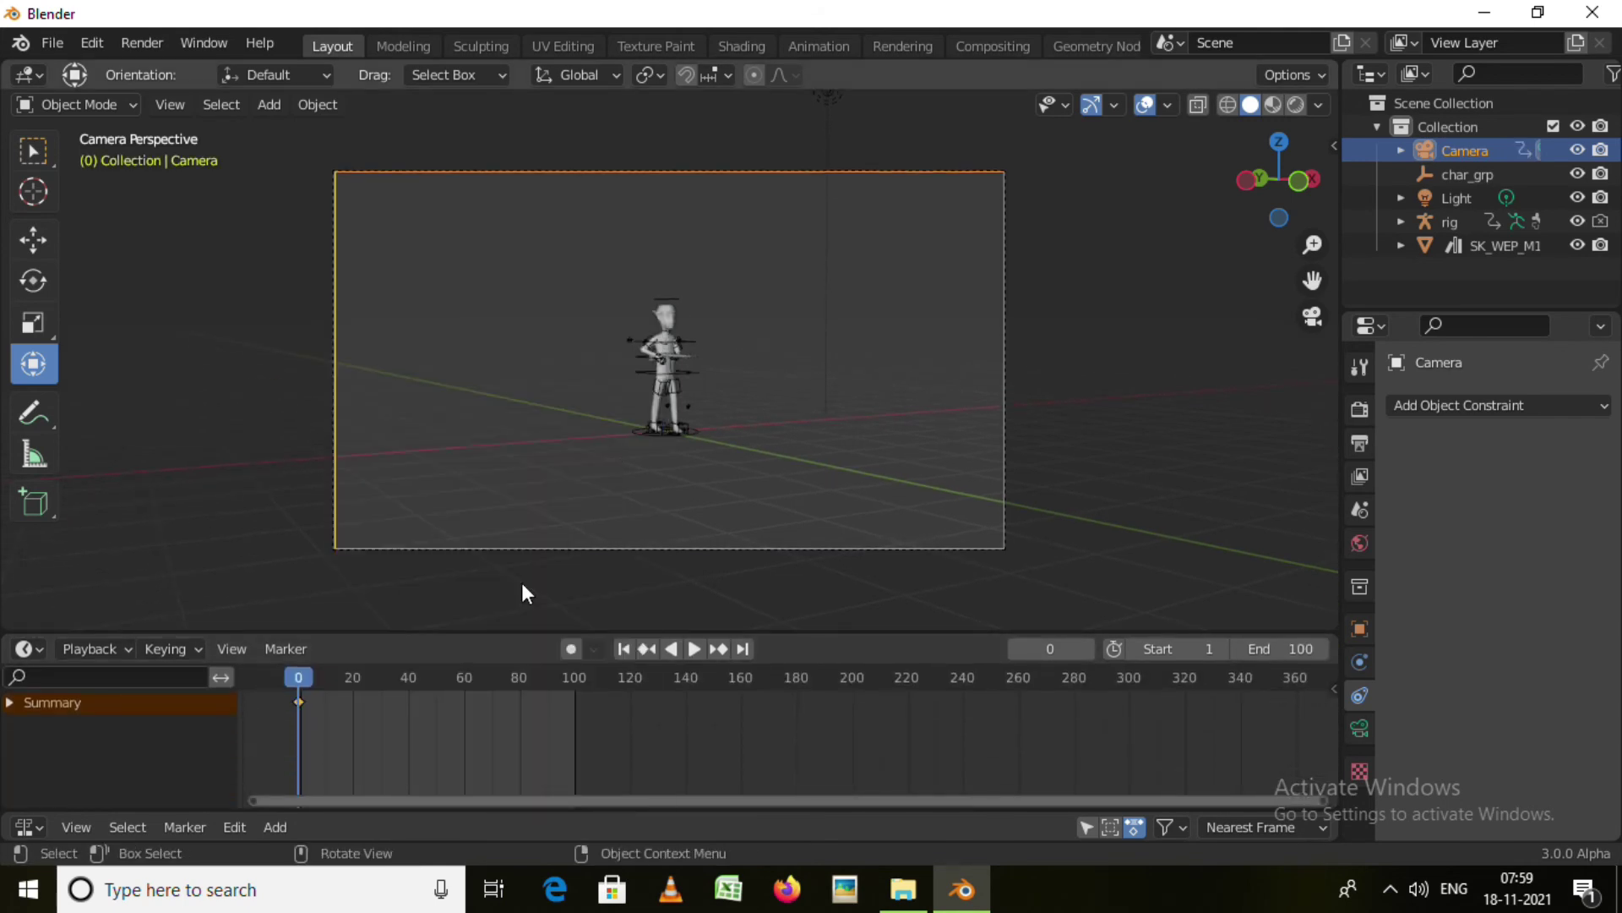
# At frame 100, rotate the camera around Z toward the character and keyframe it
pyautogui.moveTo(322, 676); pyautogui.dragTo(576, 754)
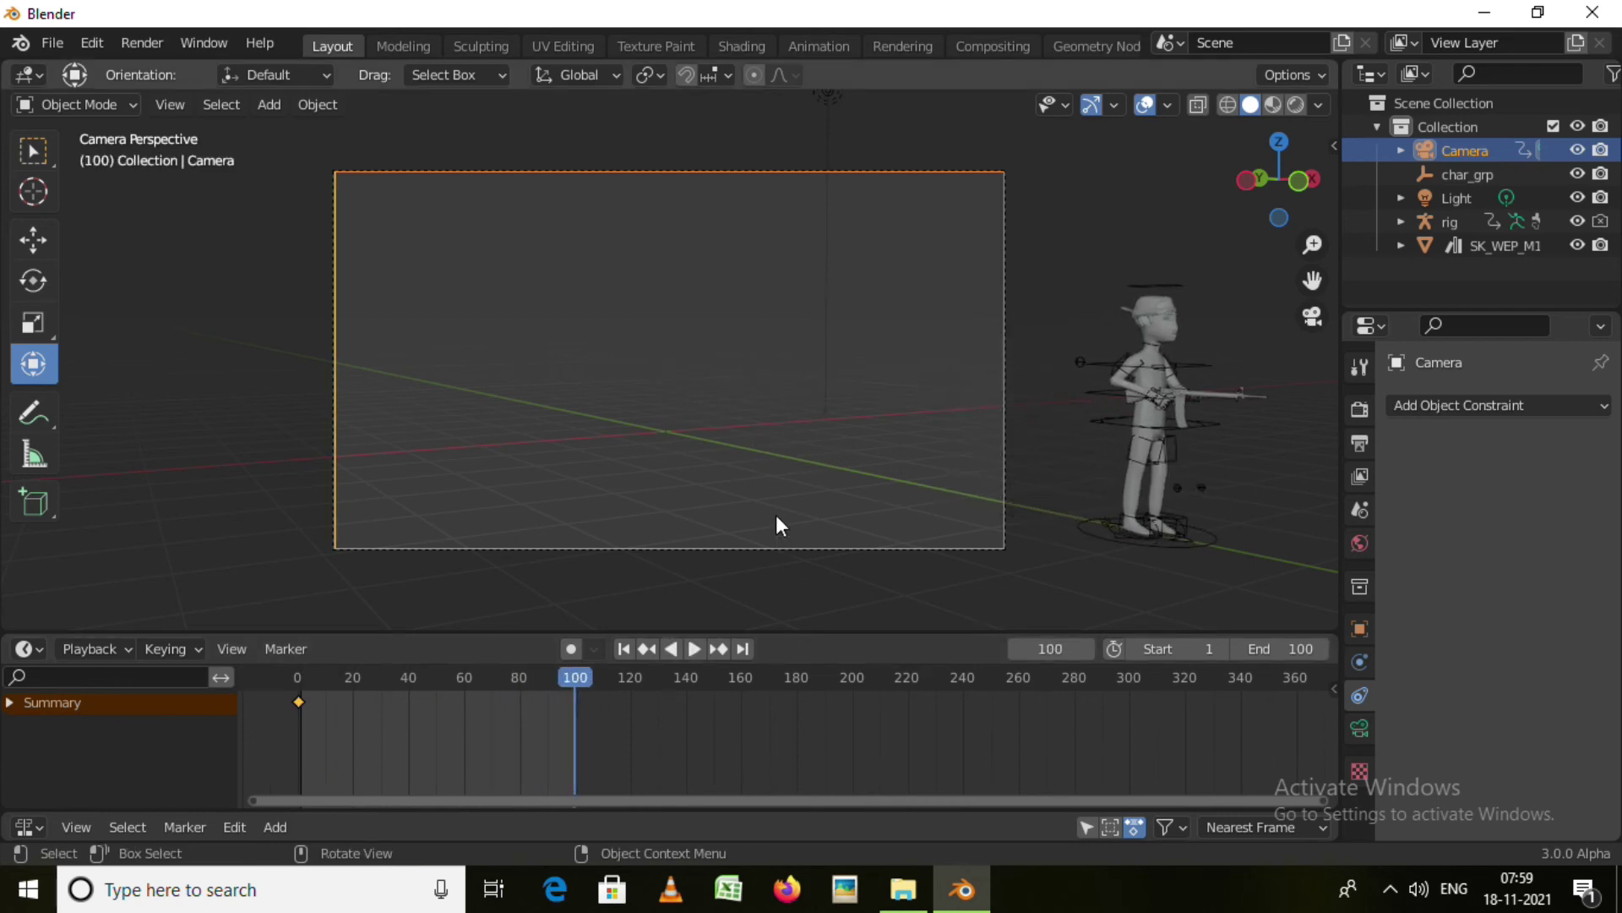
pyautogui.press('r')
pyautogui.press('Escape')
pyautogui.press('r')
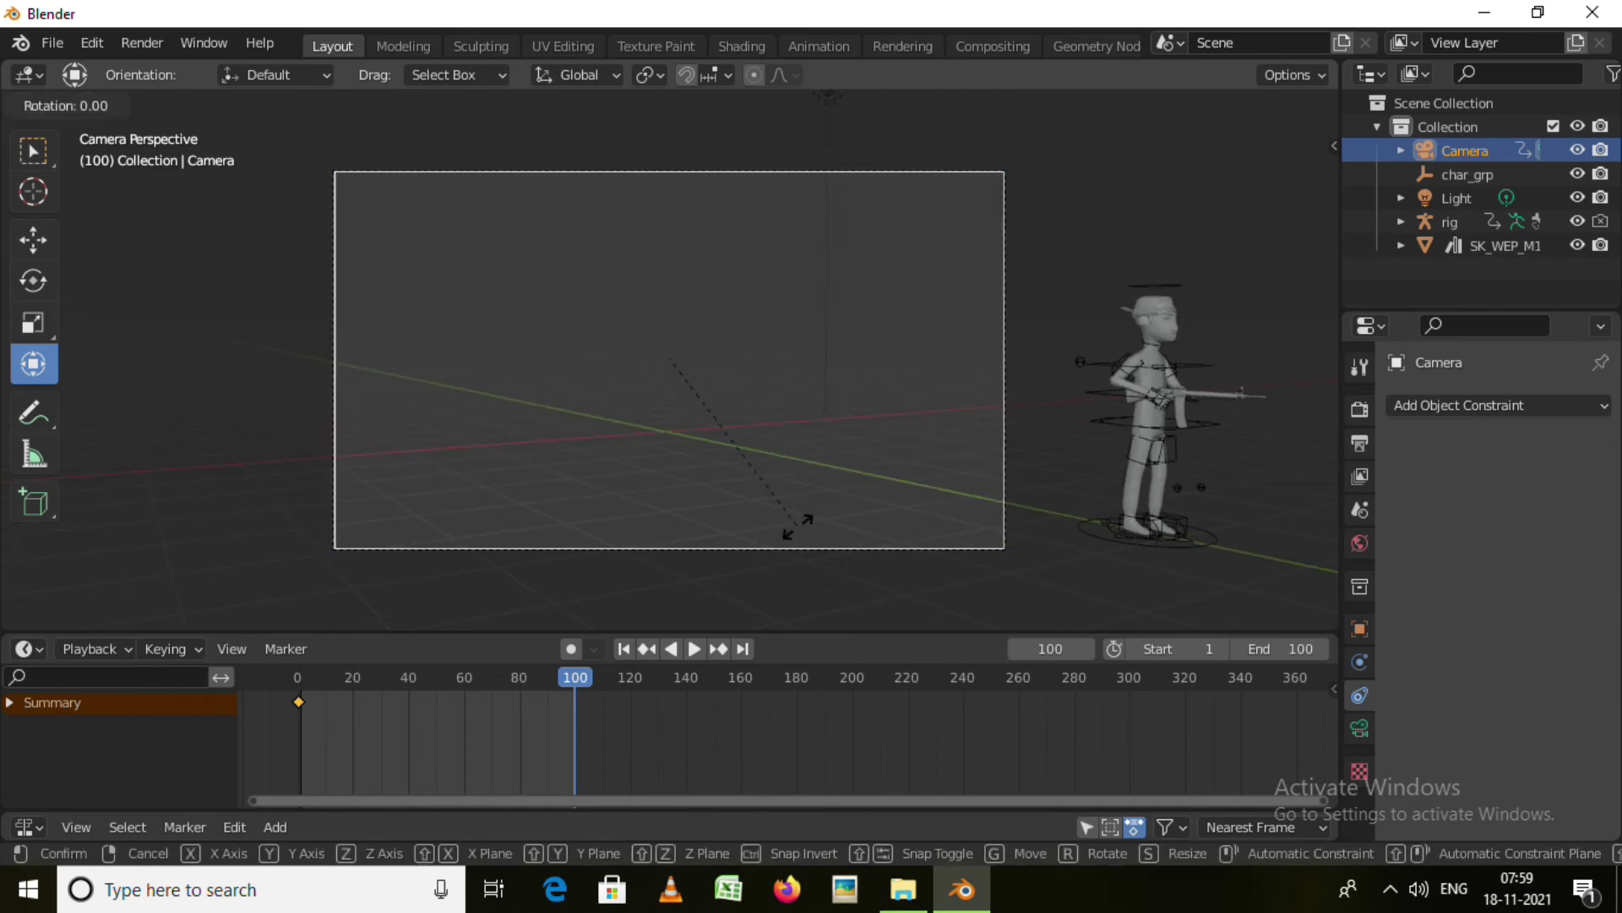
pyautogui.press('z')
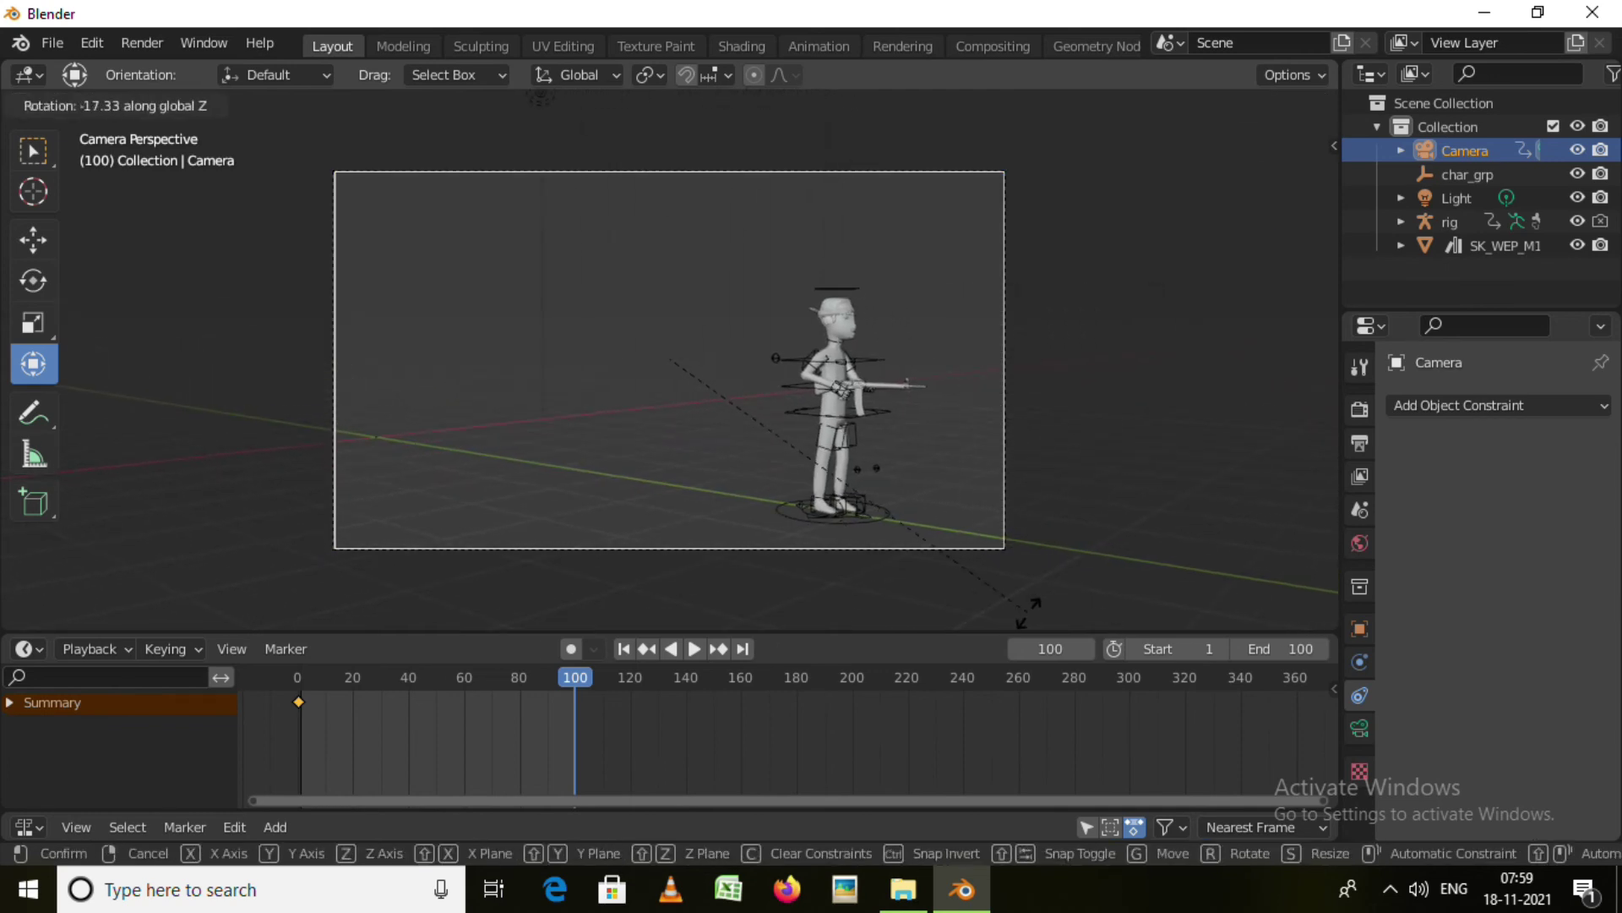
pyautogui.click(1024, 623)
pyautogui.press('i')
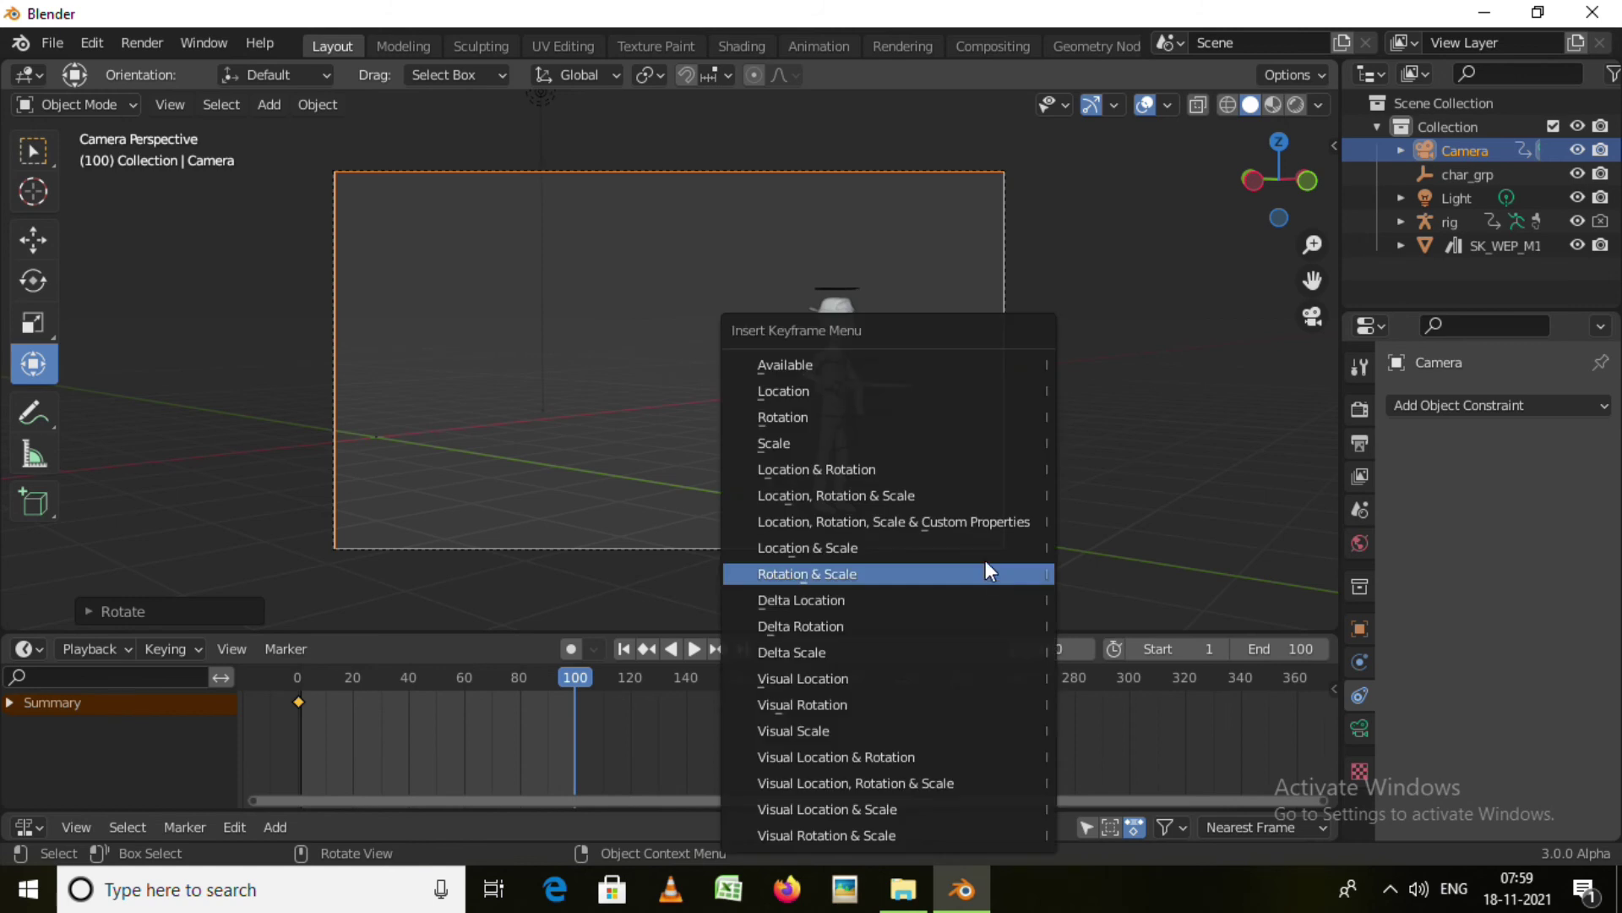
pyautogui.click(855, 468)
pyautogui.moveTo(575, 677)
pyautogui.mouseDown()
pyautogui.moveTo(310, 699)
pyautogui.moveTo(299, 680)
pyautogui.mouseUp()
pyautogui.moveTo(956, 637); pyautogui.dragTo(944, 752)
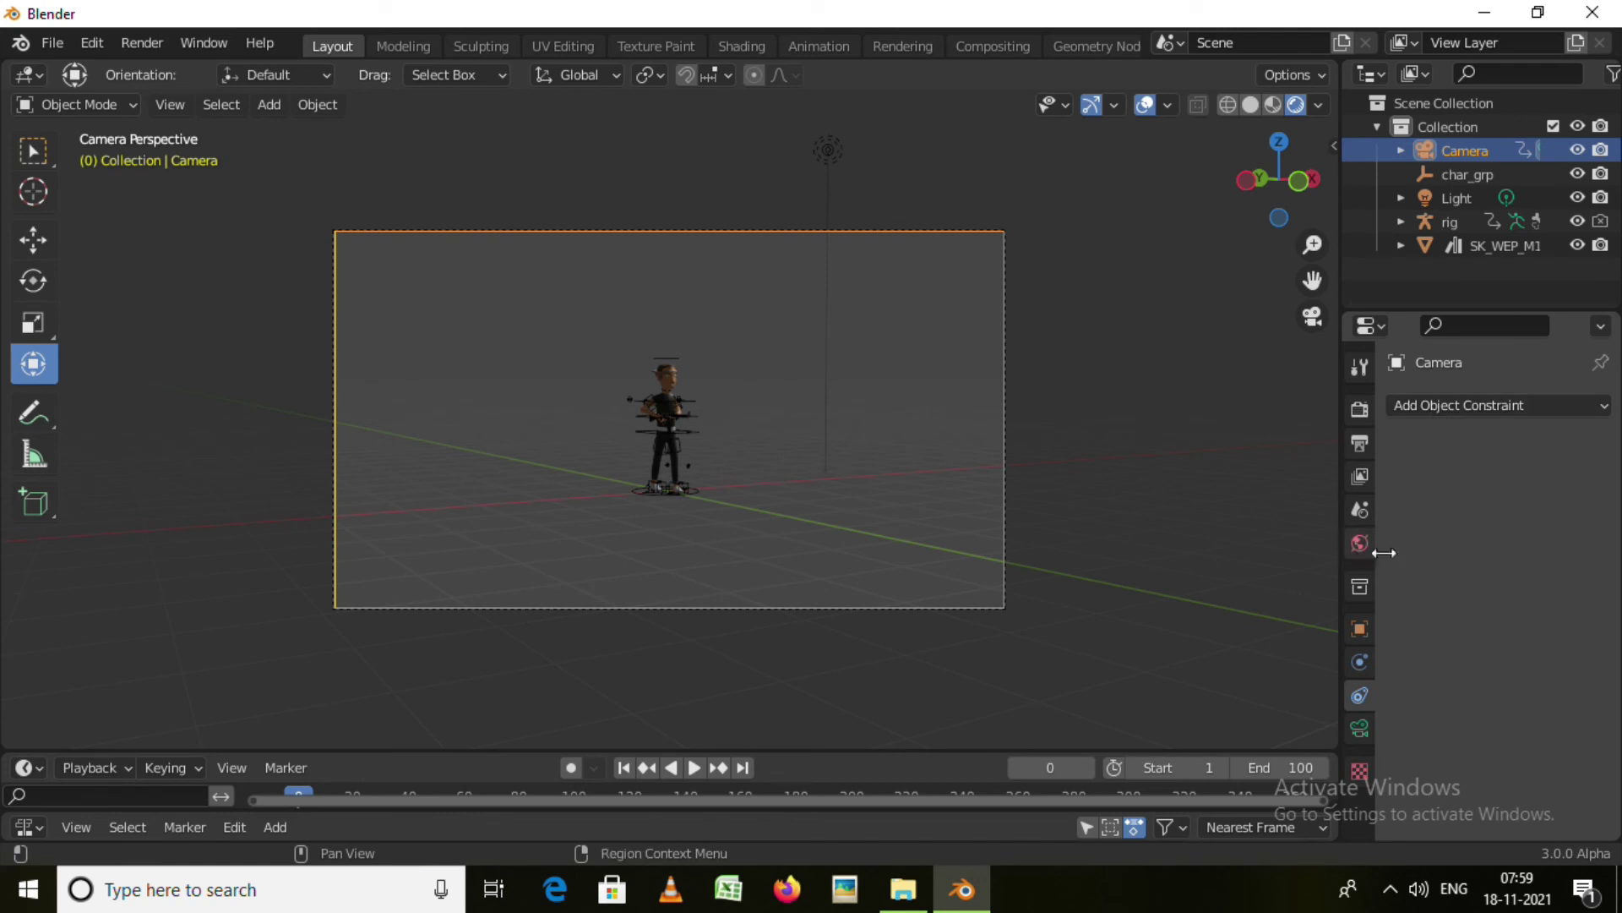
# Set the World colour to teal (H 0.511, S 0.802, V 0.196) and orbit out of the camera view
pyautogui.click(1360, 543)
pyautogui.click(1527, 564)
pyautogui.moveTo(1567, 292); pyautogui.dragTo(1568, 229)
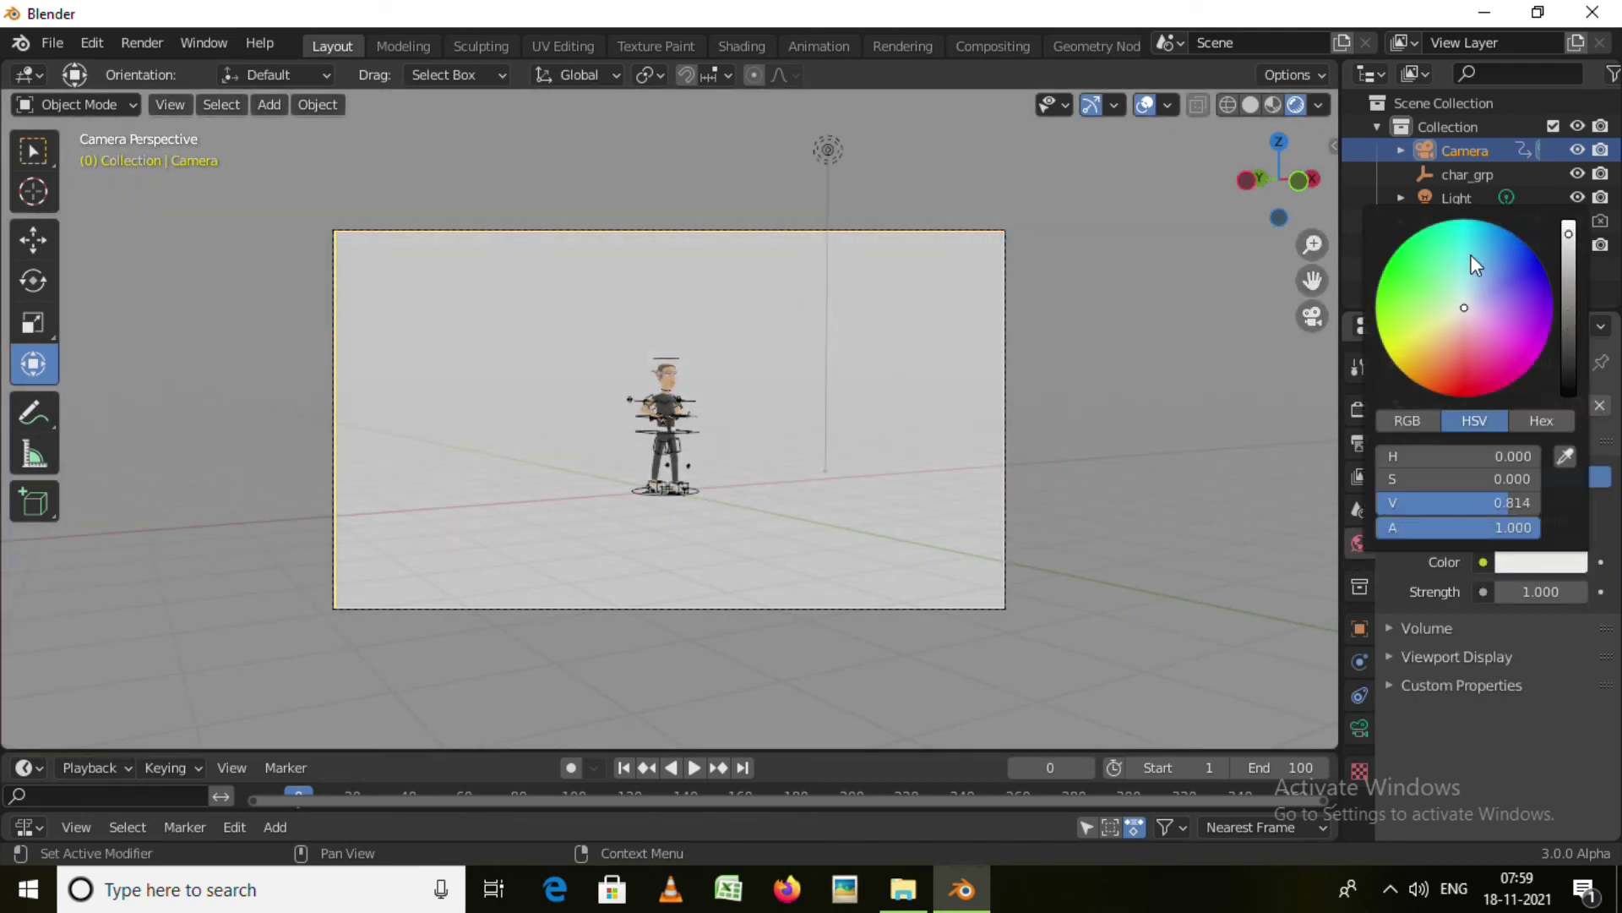
pyautogui.click(1472, 256)
pyautogui.moveTo(1494, 273); pyautogui.dragTo(1467, 259)
pyautogui.moveTo(1569, 234)
pyautogui.mouseDown()
pyautogui.moveTo(1568, 328)
pyautogui.moveTo(1568, 299)
pyautogui.mouseUp()
pyautogui.scroll(2, 777, 451)
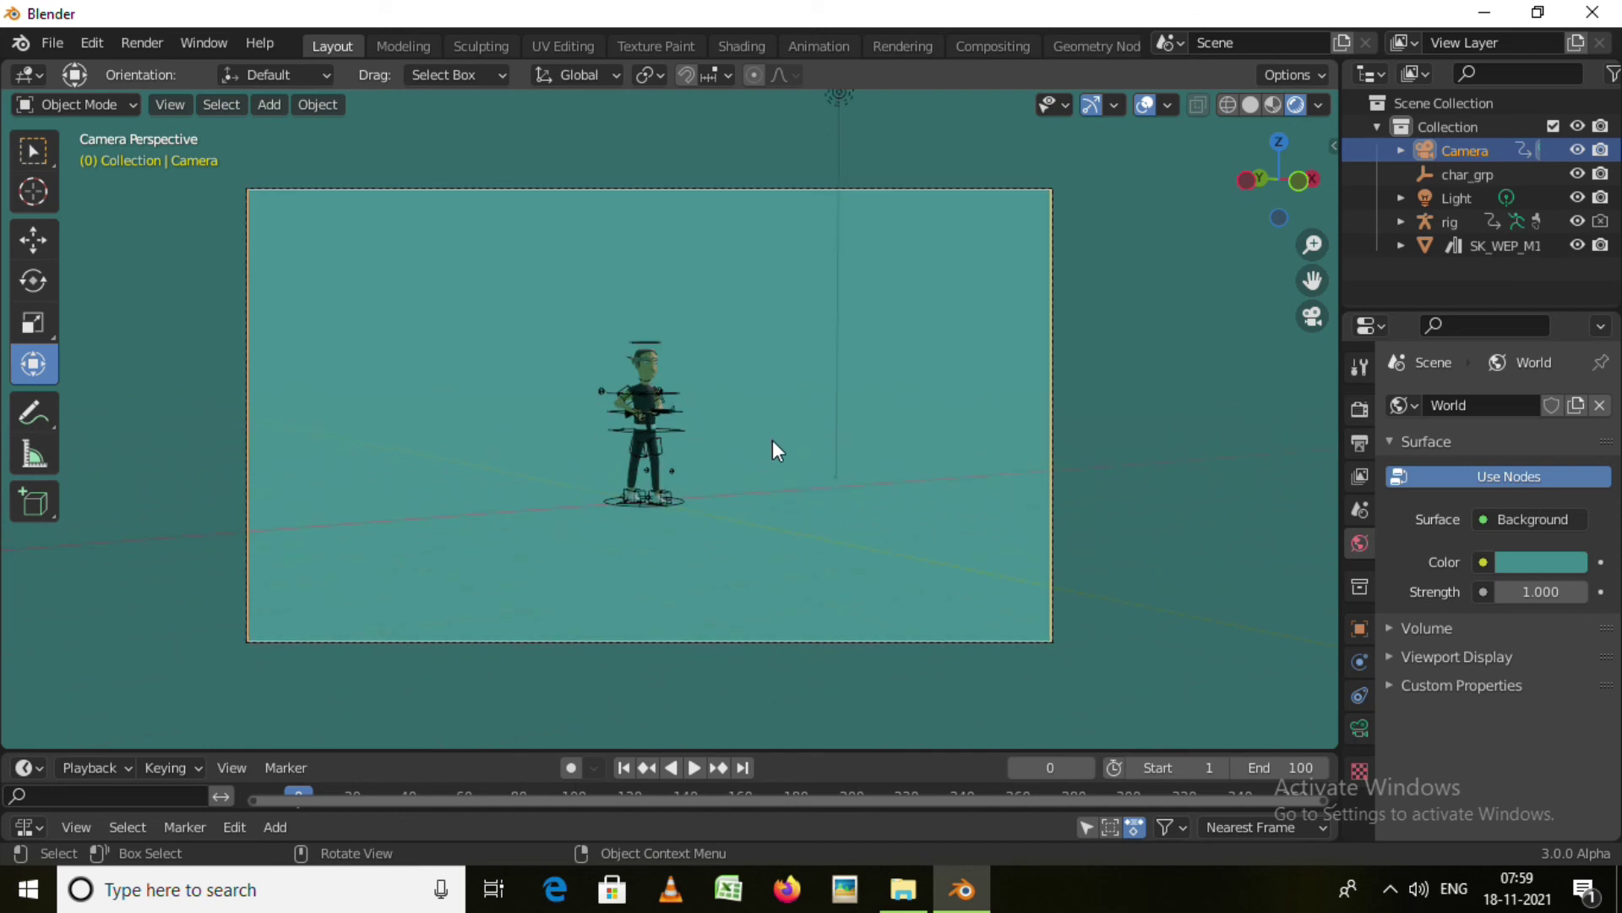
pyautogui.moveTo(769, 445)
pyautogui.mouseDown(button='middle')
pyautogui.moveTo(748, 476)
pyautogui.moveTo(780, 554)
pyautogui.moveTo(755, 529)
pyautogui.moveTo(760, 115)
pyautogui.moveTo(499, 292)
pyautogui.moveTo(718, 415)
pyautogui.moveTo(876, 647)
pyautogui.moveTo(708, 230)
pyautogui.mouseUp(button='middle')
pyautogui.moveTo(540, 408); pyautogui.dragTo(541, 439, button='middle')
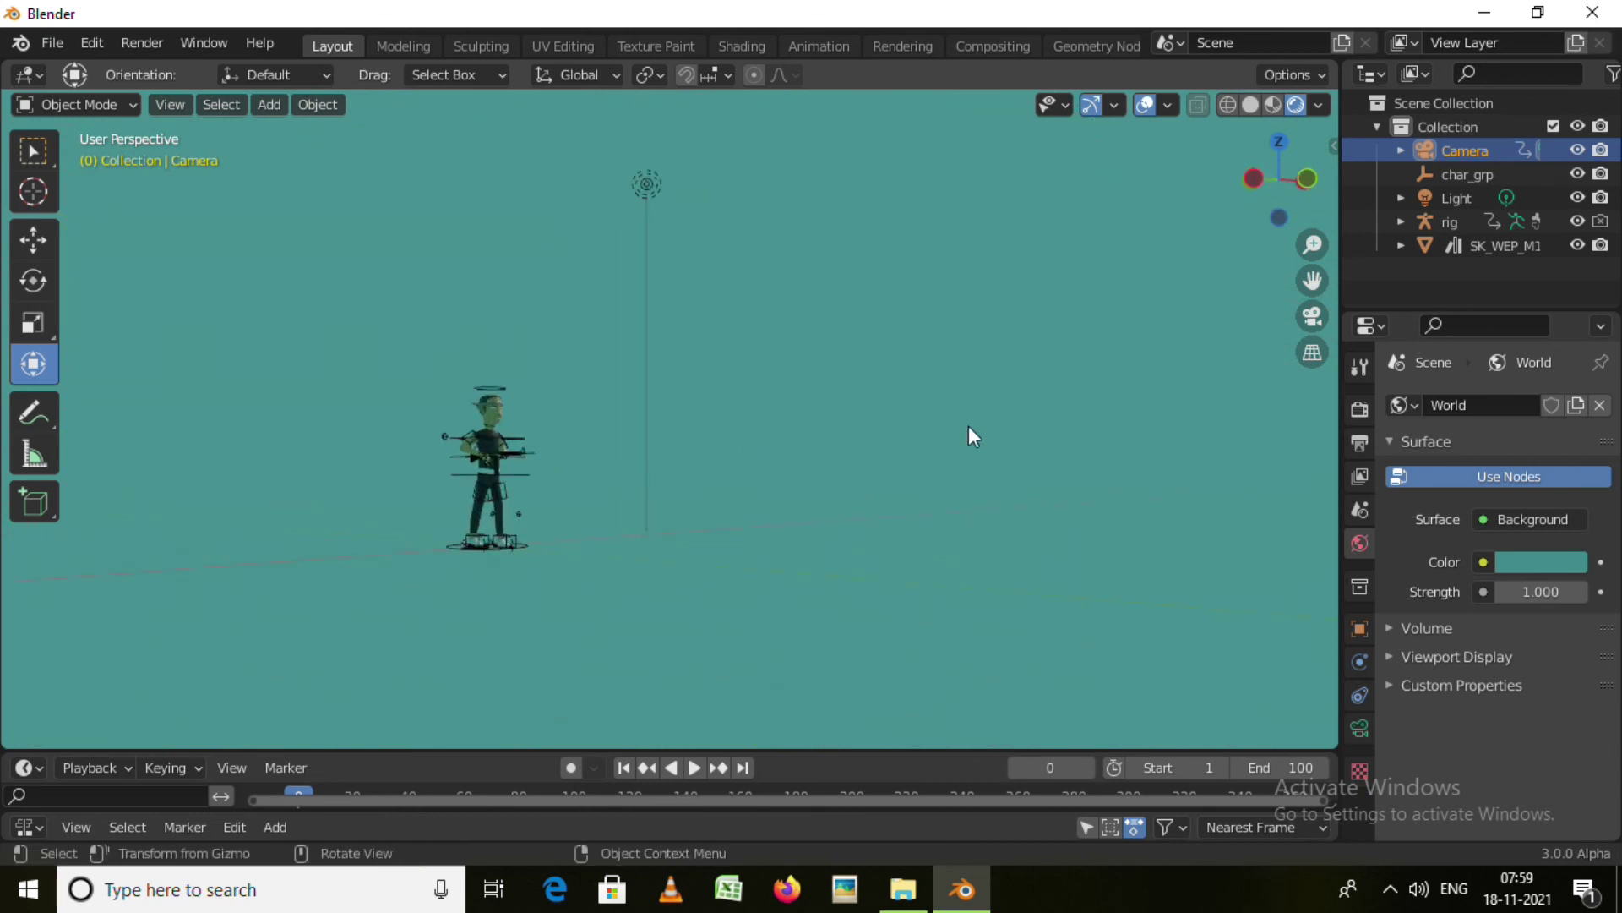
# Play the walk animation, view it through the camera, orbit around, then stop playback
pyautogui.press('space')
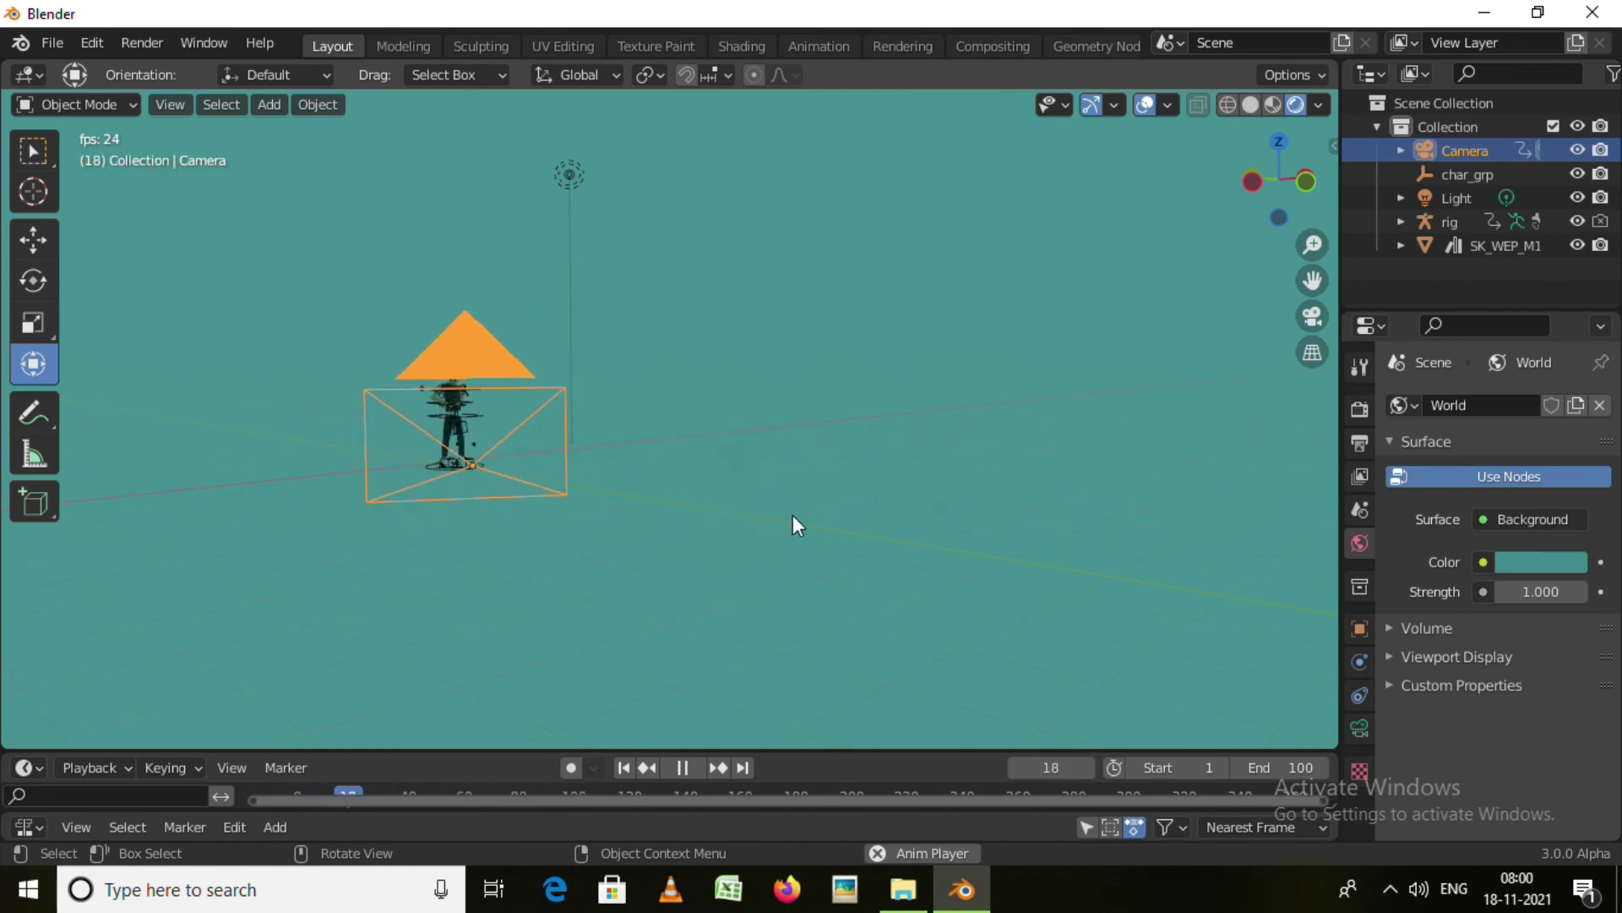
pyautogui.press('KP_0')
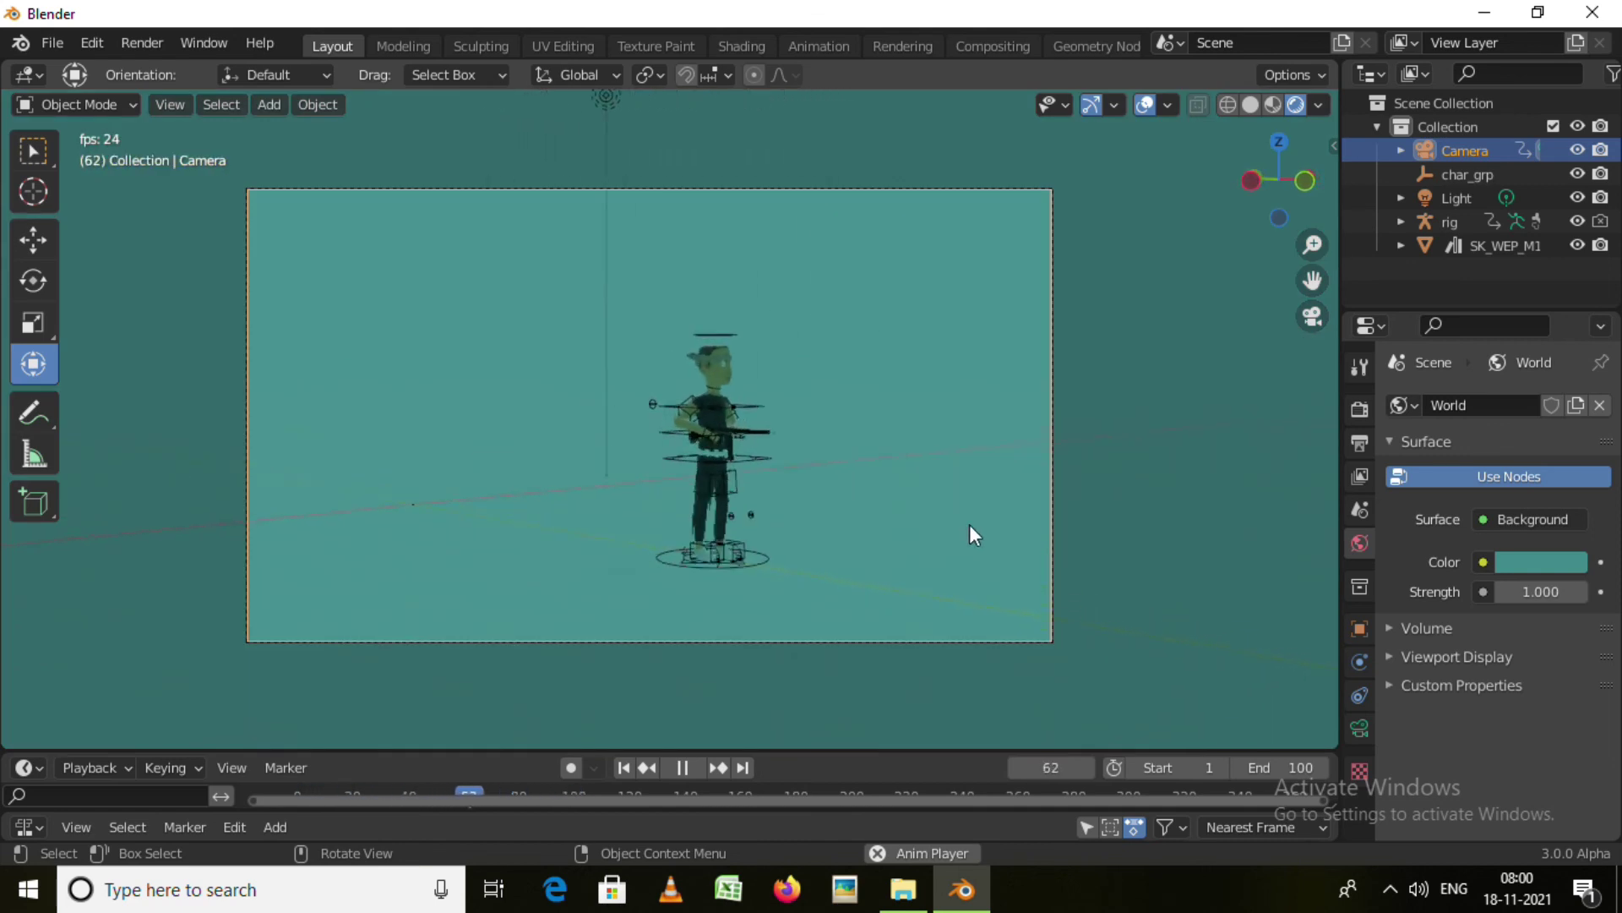
pyautogui.moveTo(845, 453)
pyautogui.mouseDown(button='middle')
pyautogui.moveTo(800, 429)
pyautogui.moveTo(1027, 473)
pyautogui.moveTo(877, 469)
pyautogui.moveTo(892, 485)
pyautogui.mouseUp(button='middle')
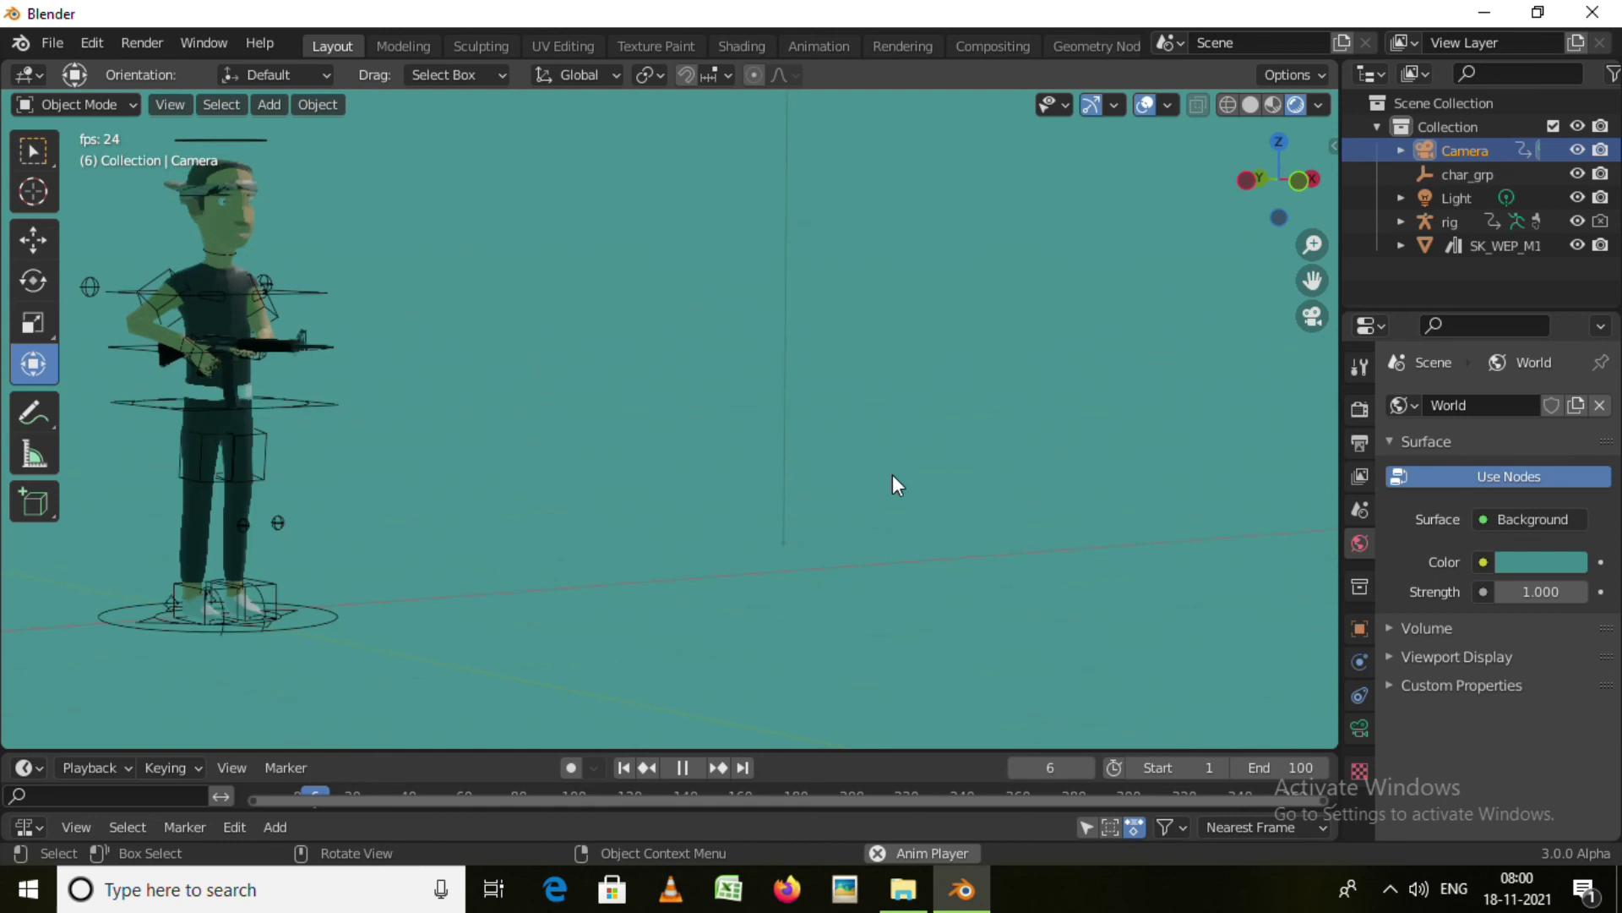
pyautogui.press('space')
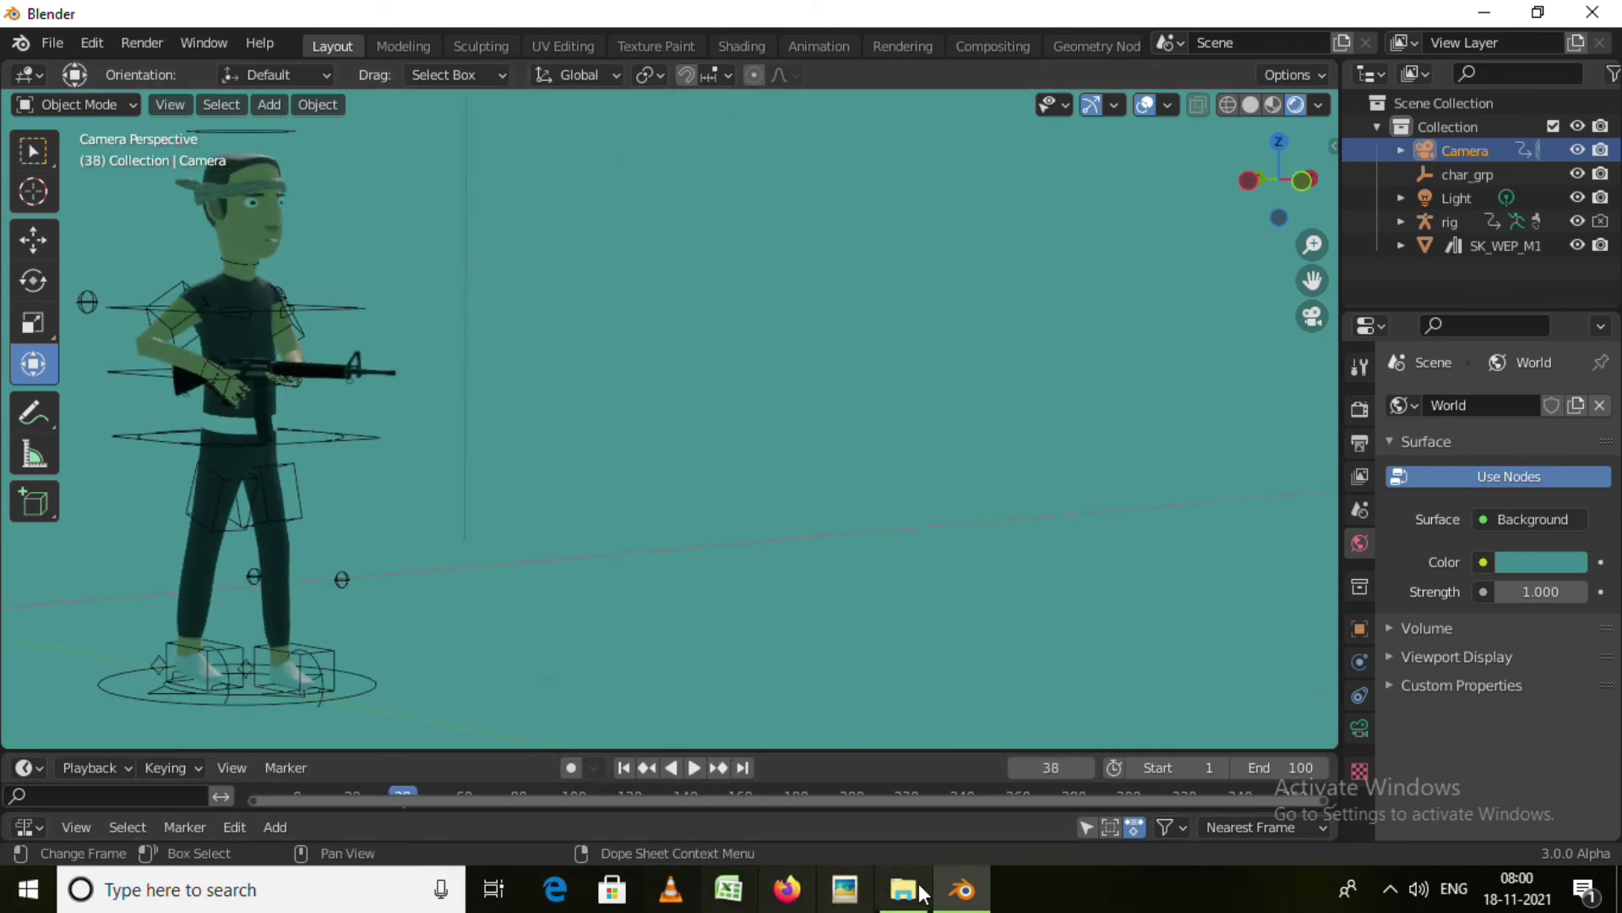
# Minimise the Blender window to show the Windows desktop
pyautogui.click(1485, 13)
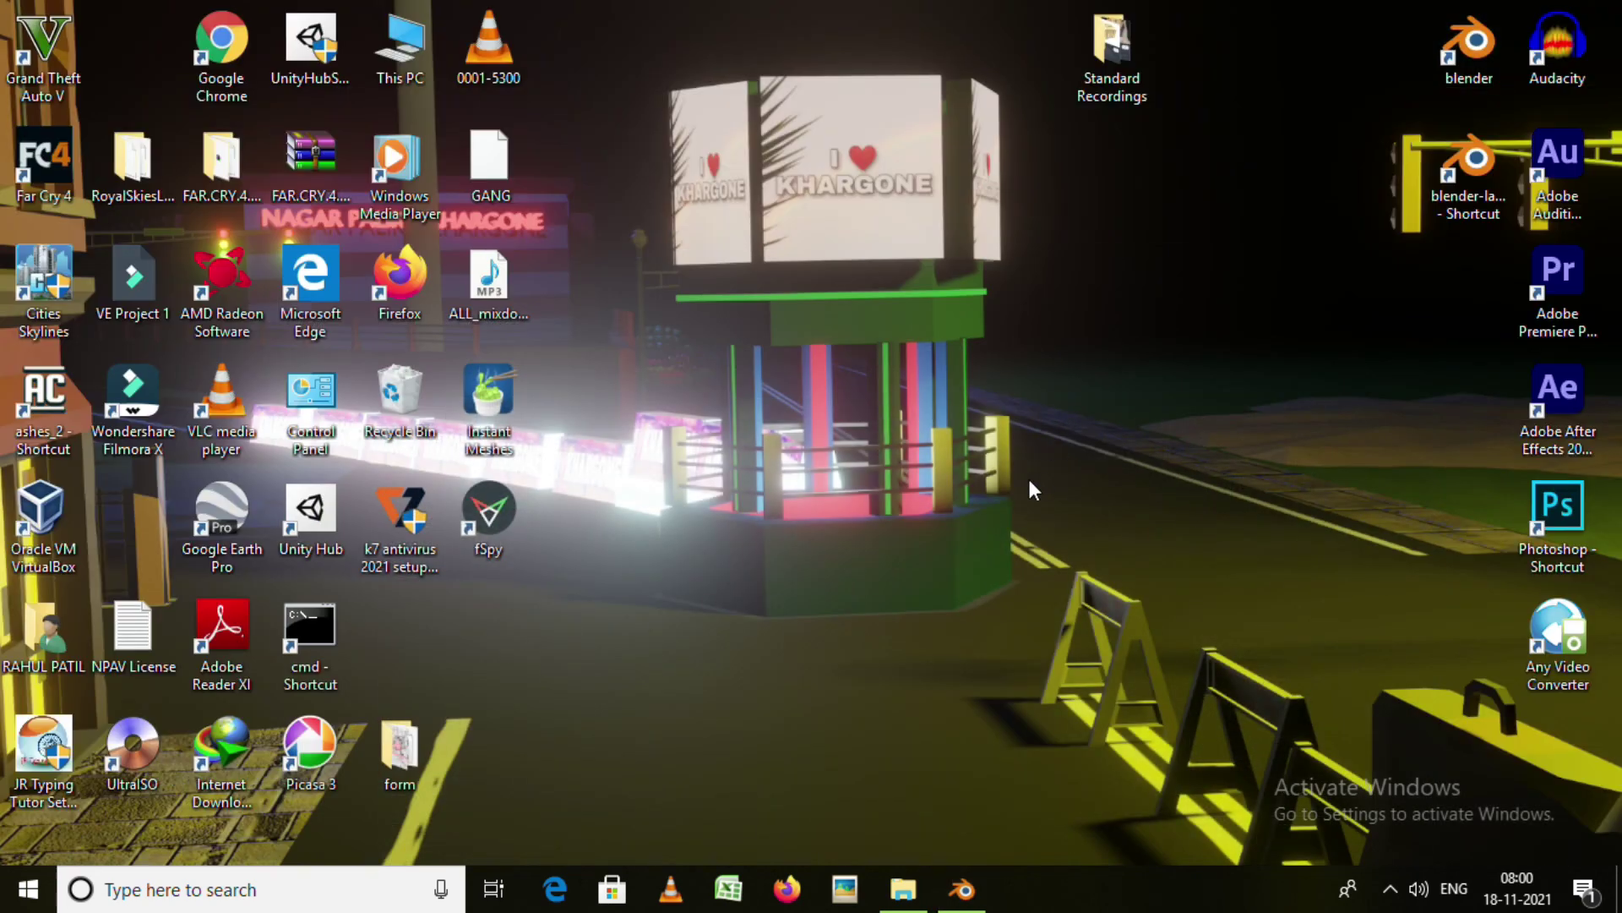